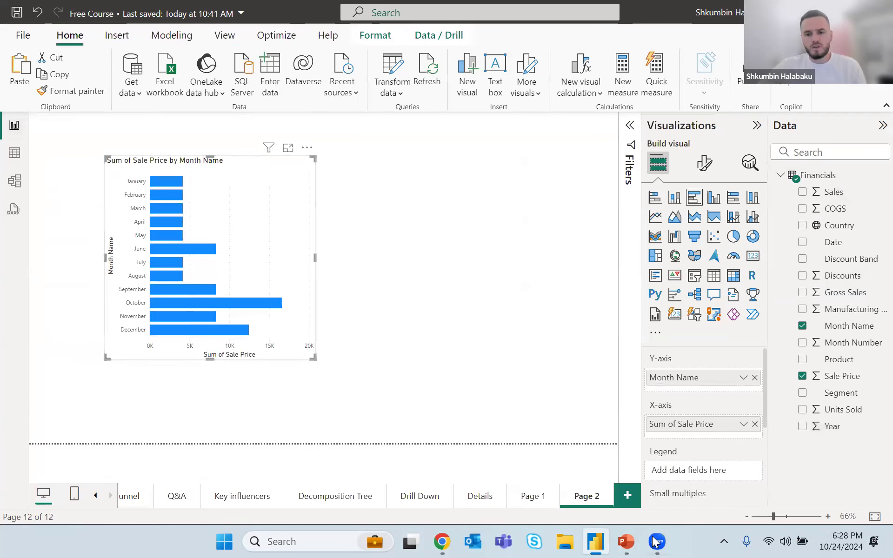
# Step: Switch to PowerPoint to view the Calculated Columns slide, and return to the Power BI report
pyautogui.click(626, 541)
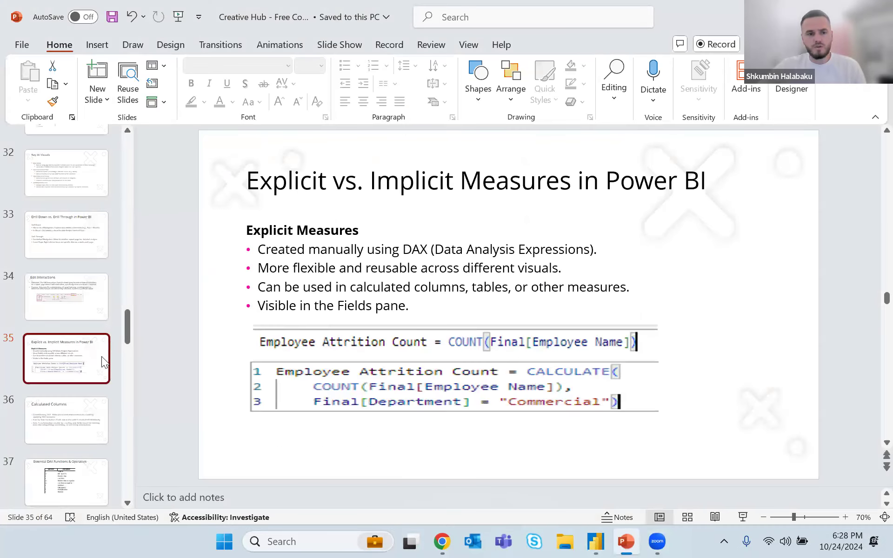
pyautogui.press('Down')
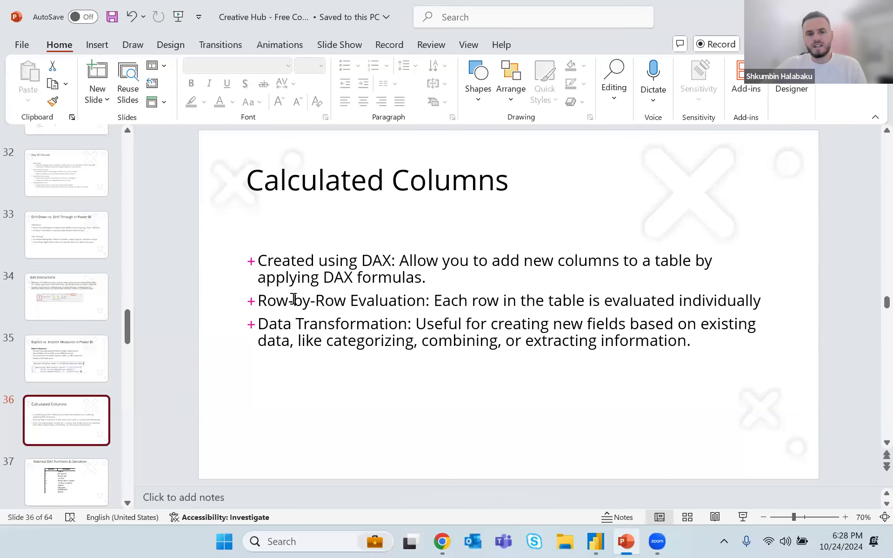
pyautogui.click(595, 541)
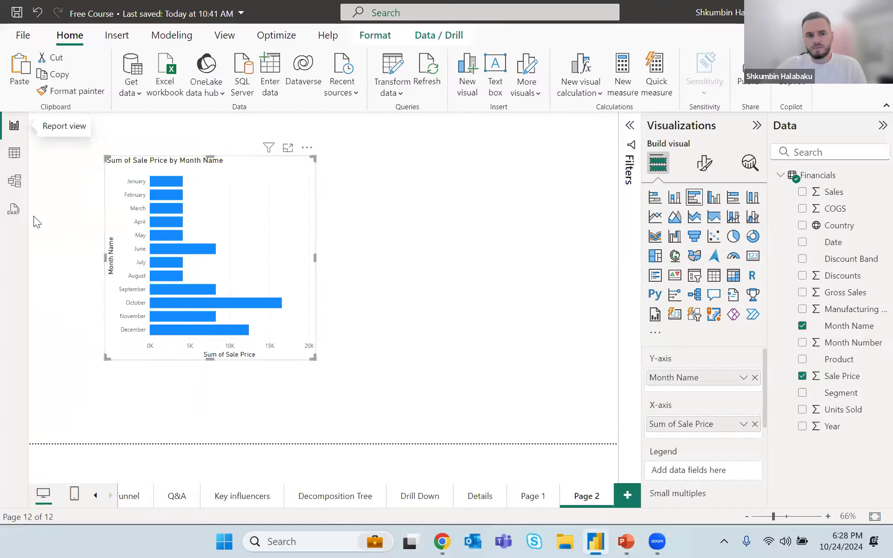
# Step: Open the Financials data in Table view and examine its columns from Units Sold and Sale Price through Year
pyautogui.click(19, 157)
pyautogui.moveTo(628, 503); pyautogui.dragTo(413, 507)
pyautogui.hscroll(-10, 360, 496)
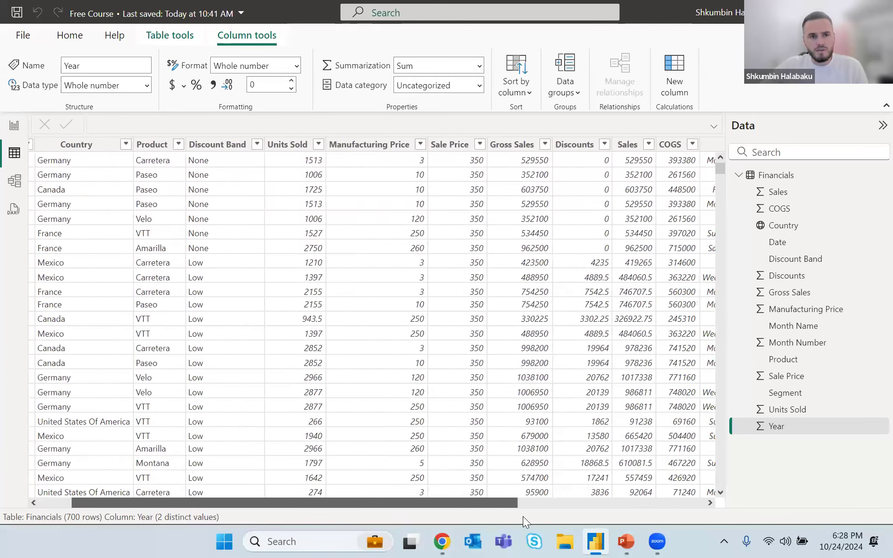
pyautogui.hscroll(5, 528, 516)
pyautogui.click(146, 148)
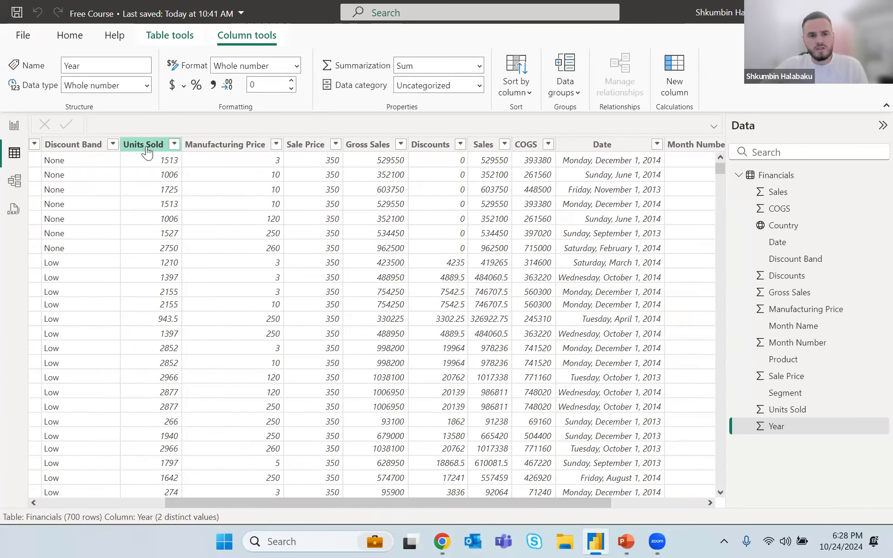
pyautogui.click(305, 148)
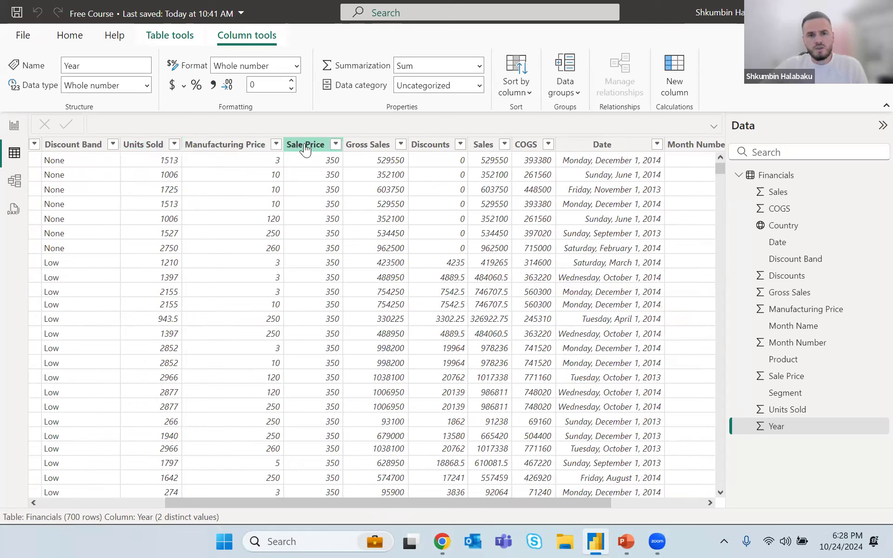
pyautogui.click(369, 148)
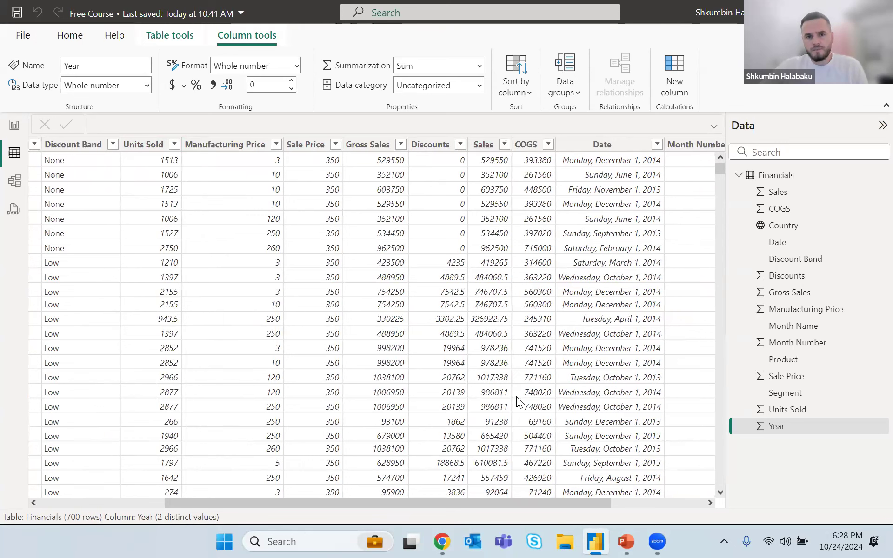
pyautogui.moveTo(492, 499); pyautogui.dragTo(571, 504)
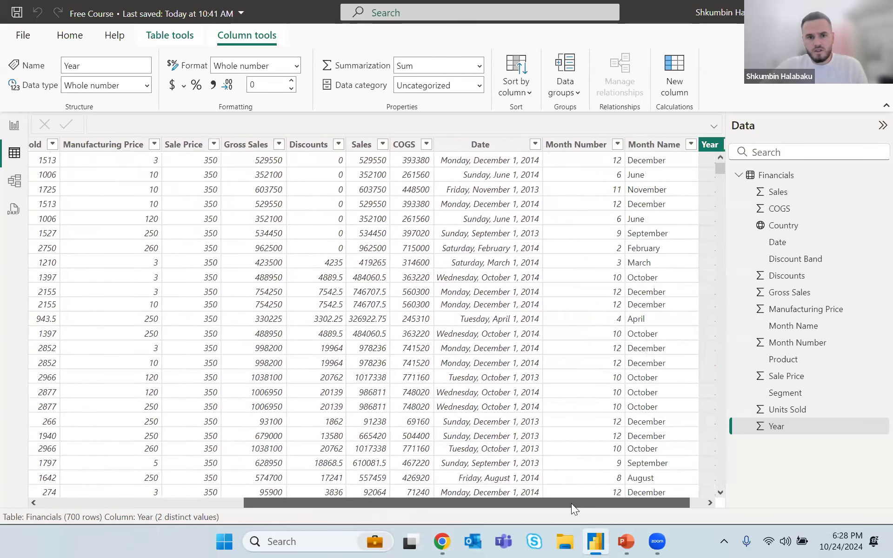
pyautogui.moveTo(571, 503); pyautogui.dragTo(586, 503)
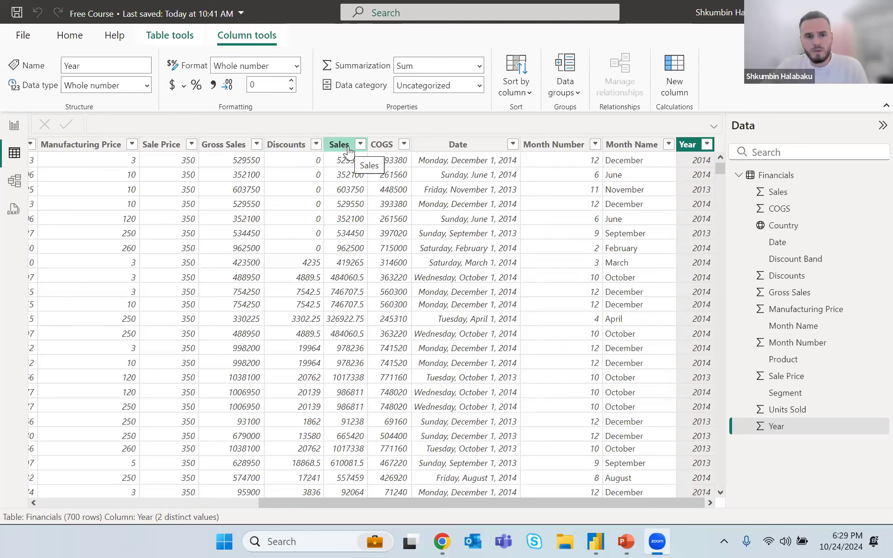
# Step: Compare the Gross Sales and COGS columns, including their first-row values
pyautogui.click(225, 145)
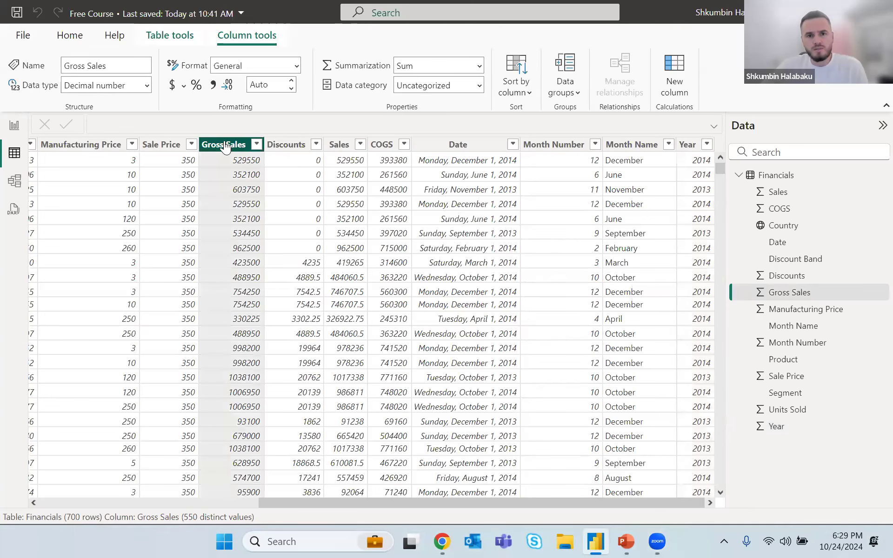
pyautogui.click(381, 145)
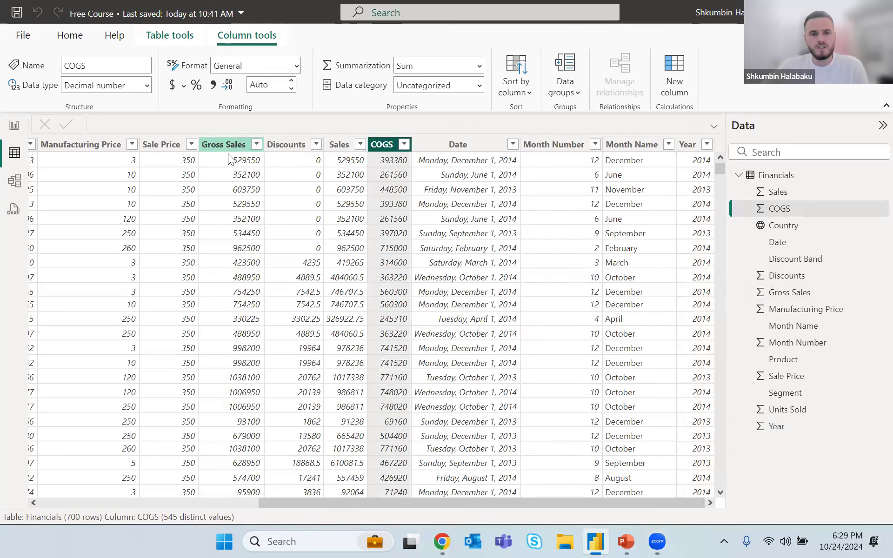
pyautogui.click(254, 162)
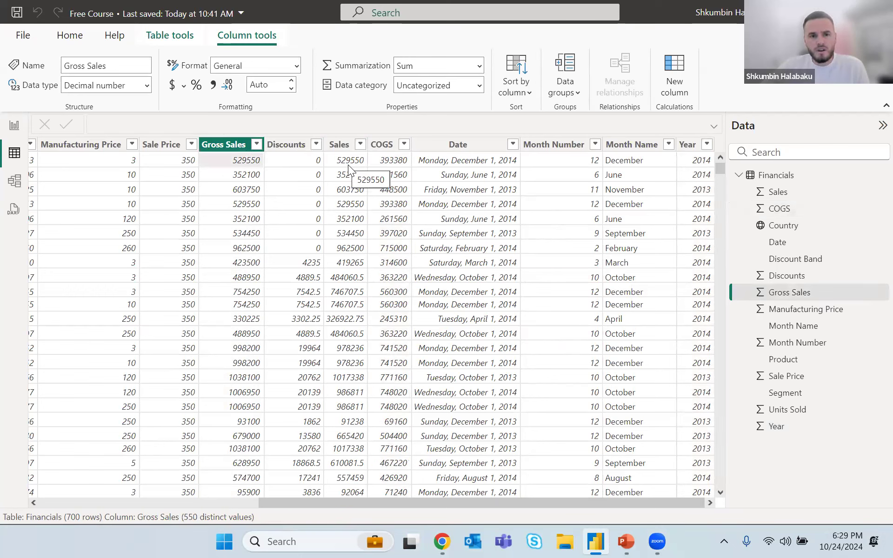
pyautogui.click(389, 163)
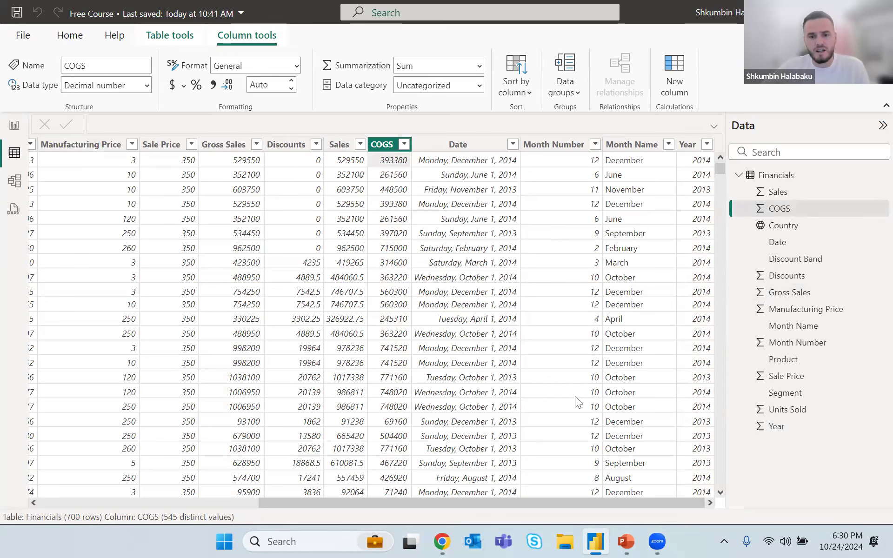
pyautogui.moveTo(420, 505)
pyautogui.mouseDown()
pyautogui.moveTo(515, 500)
pyautogui.moveTo(423, 504)
pyautogui.mouseUp()
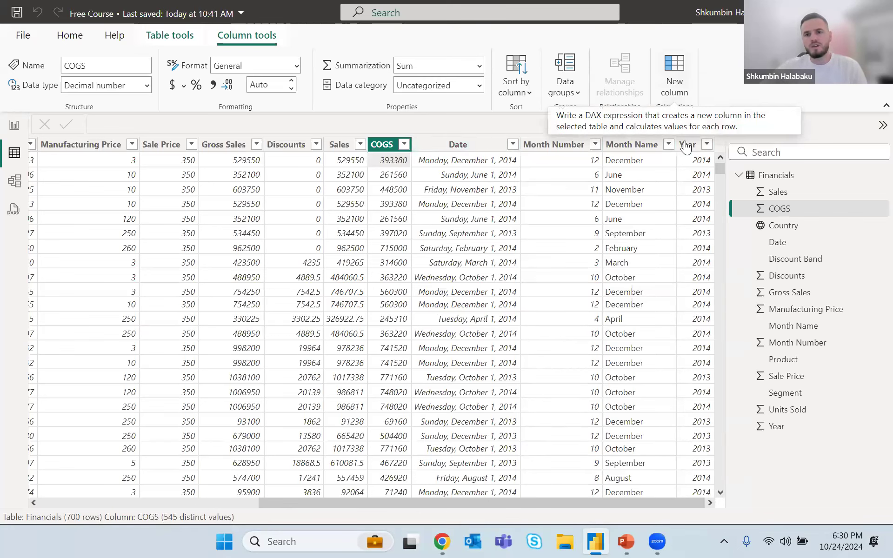
# Step: Add a calculated column to the Financials table with the formula Profit = Financials[Gross Sales] - Financials[COGS]
pyautogui.click(674, 65)
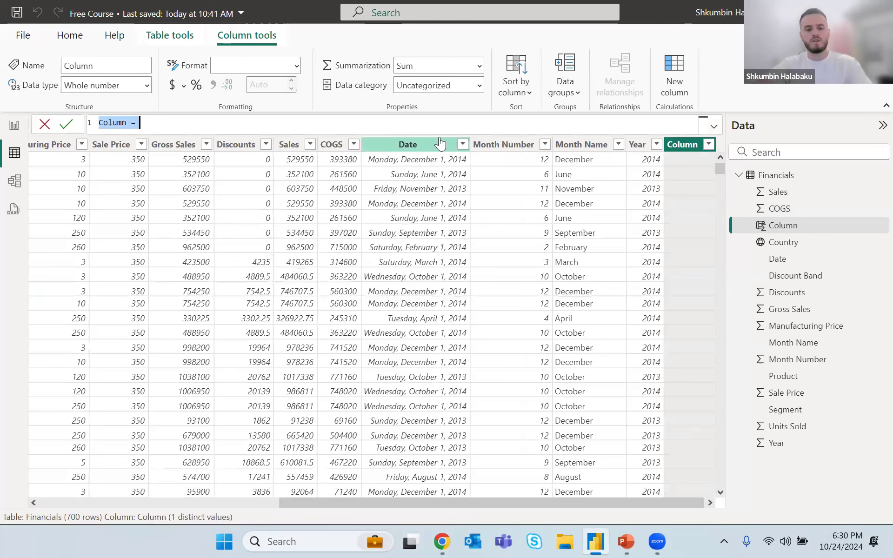
pyautogui.write('Profit')
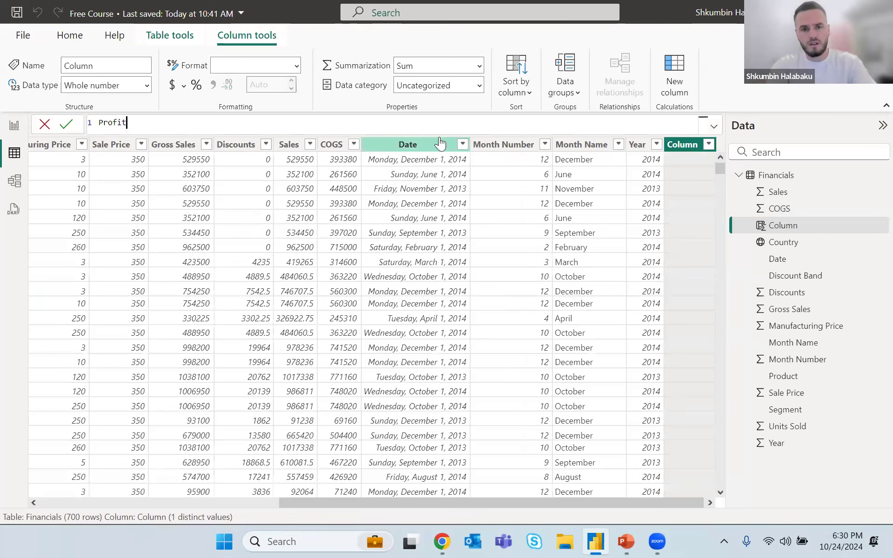
pyautogui.write(' = ')
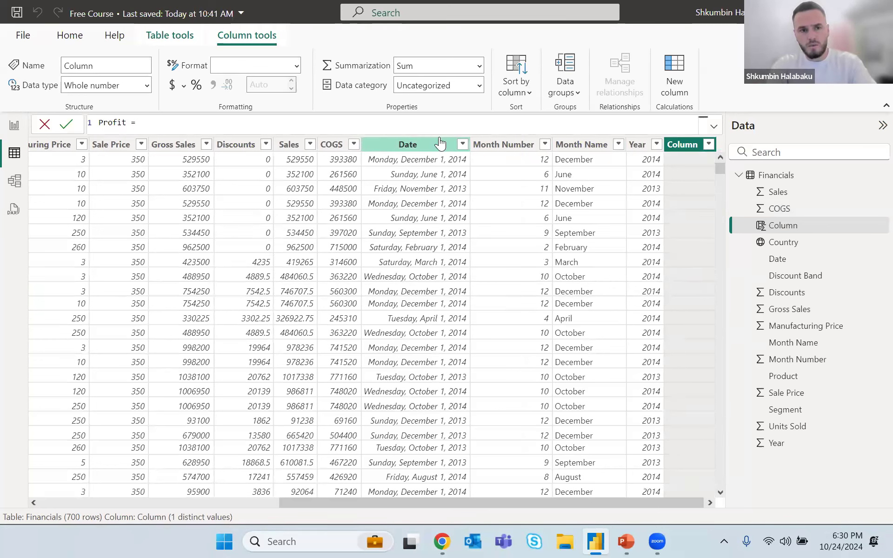
pyautogui.write('gros')
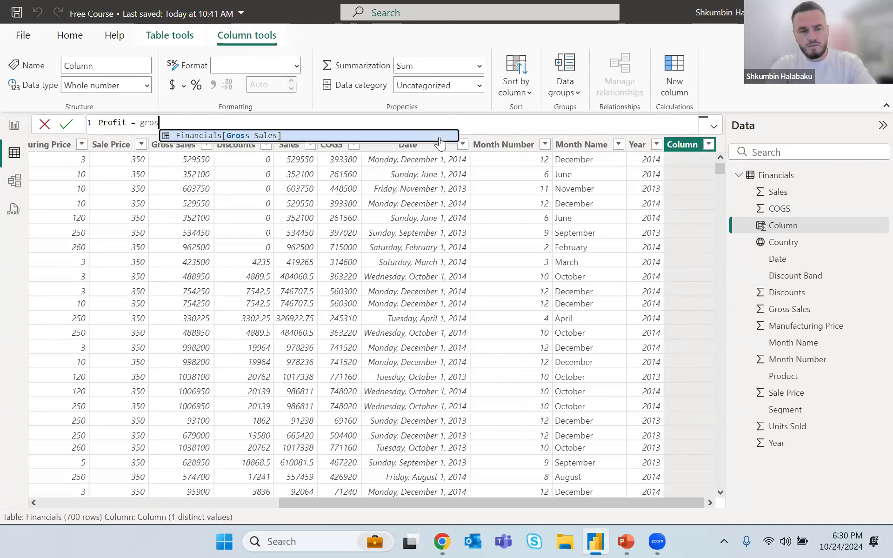
pyautogui.press('Tab')
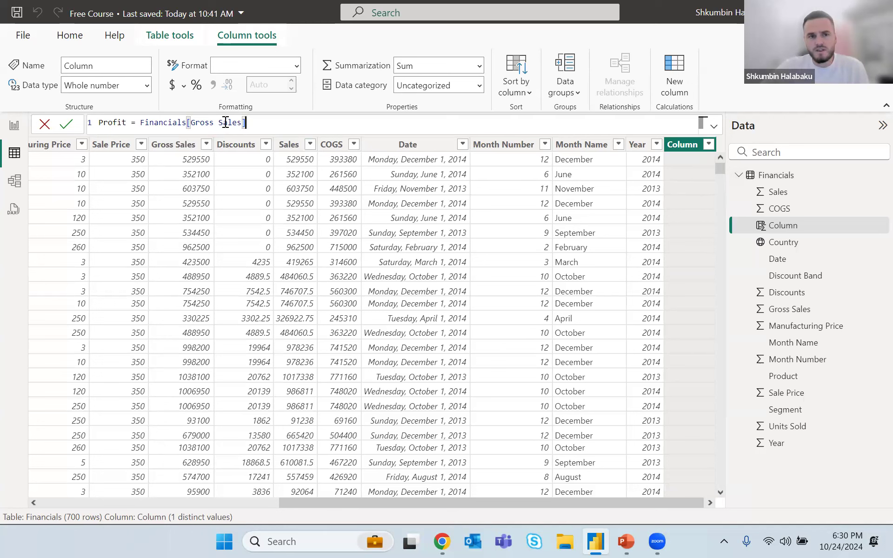
pyautogui.write('-')
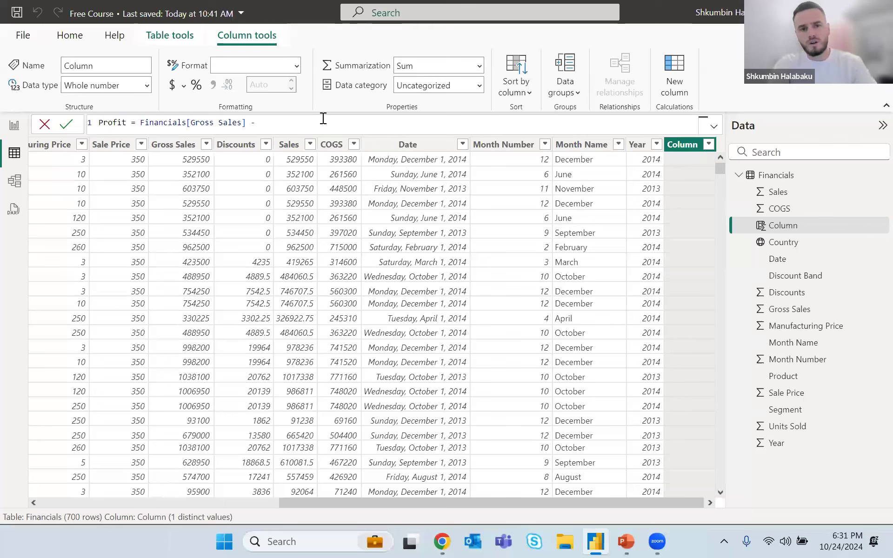
pyautogui.write('cog')
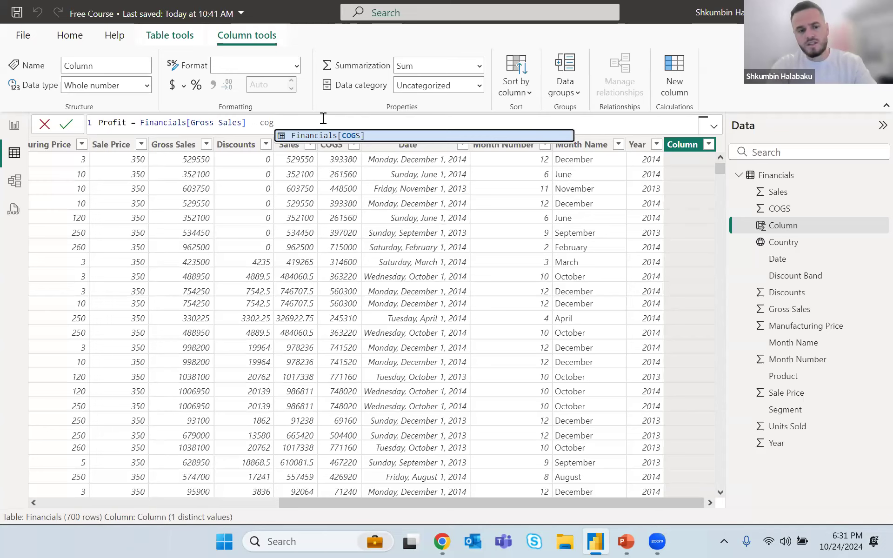
pyautogui.press('Tab')
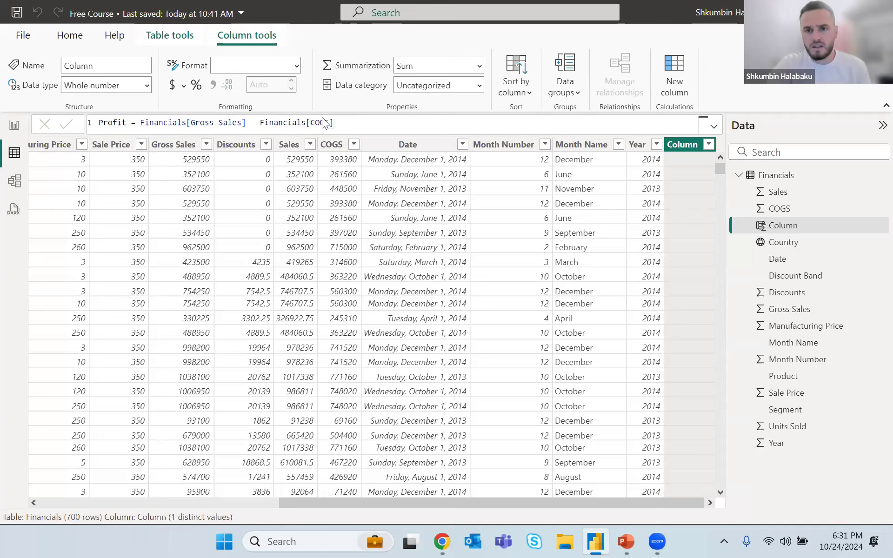
pyautogui.press('Return')
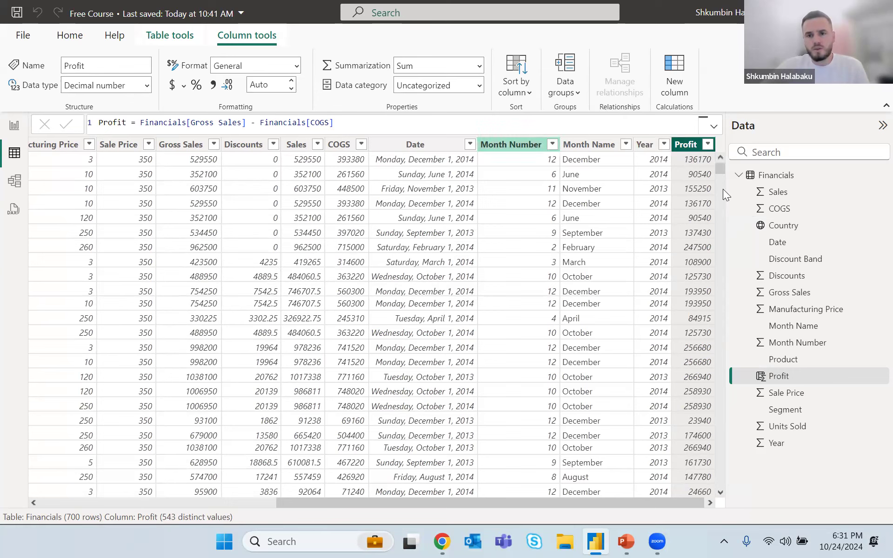
# Step: Format the Profit column as Currency with a thousands separator
pyautogui.click(296, 67)
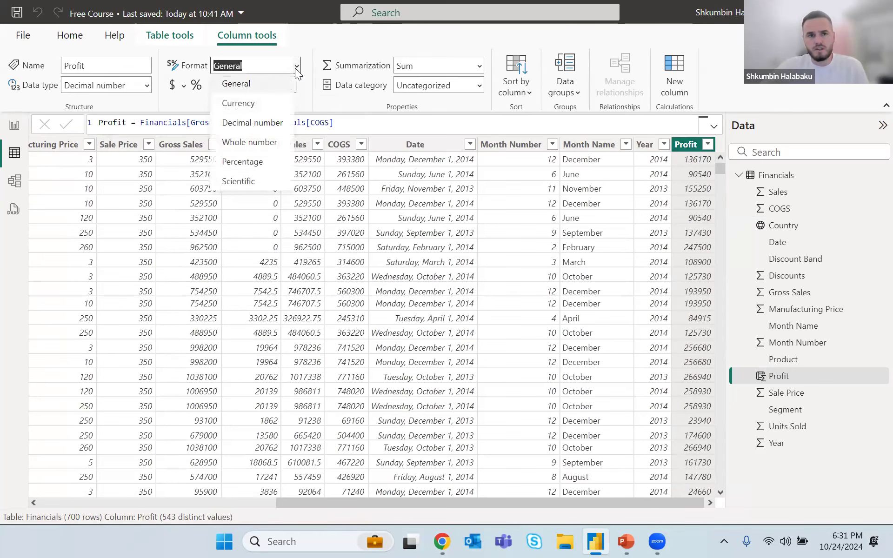
pyautogui.click(251, 123)
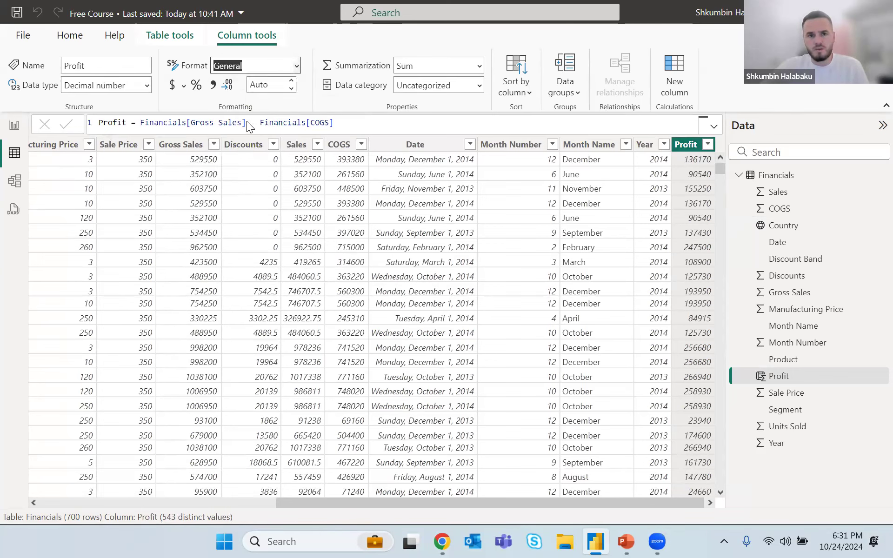
pyautogui.click(213, 86)
pyautogui.click(213, 85)
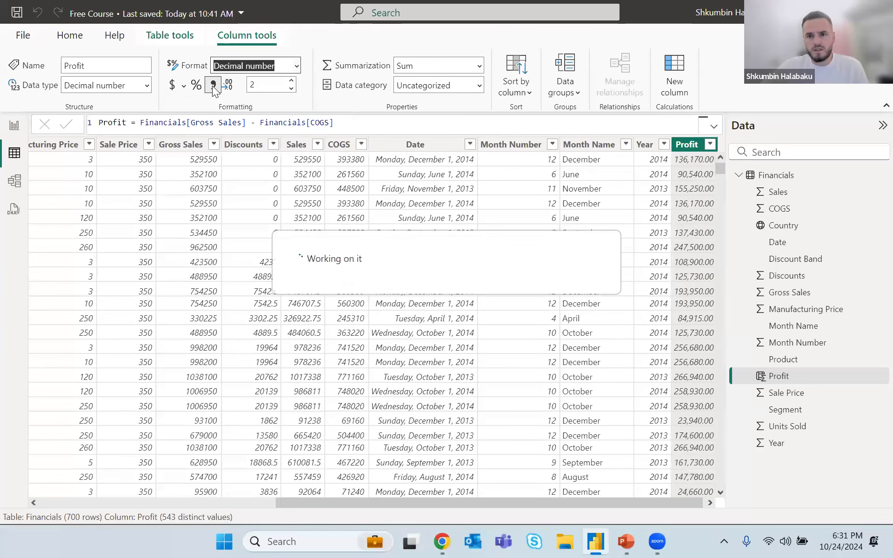
pyautogui.click(296, 66)
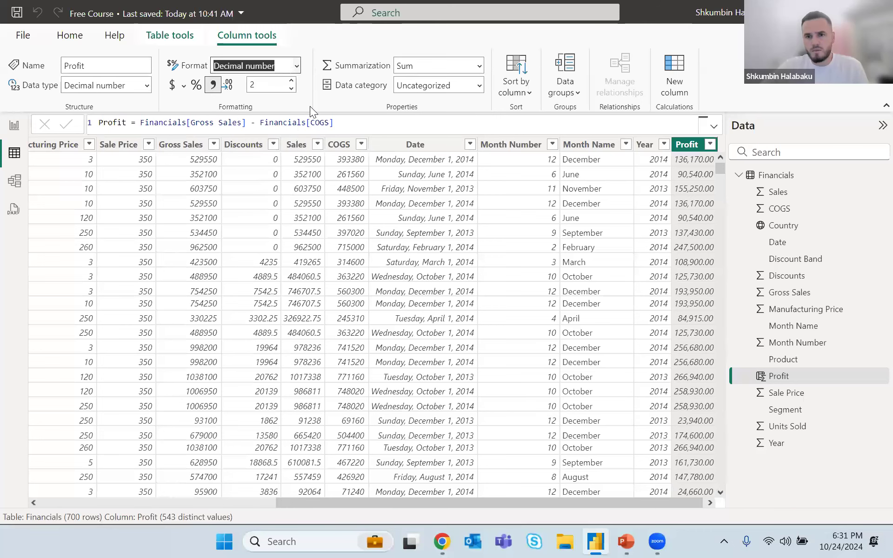
pyautogui.click(253, 103)
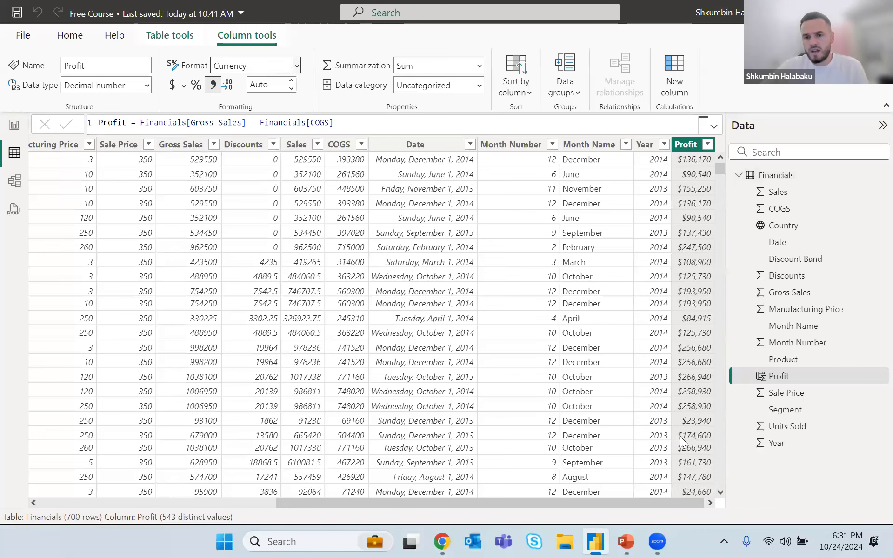
pyautogui.hscroll(-5, 325, 482)
pyautogui.click(695, 503)
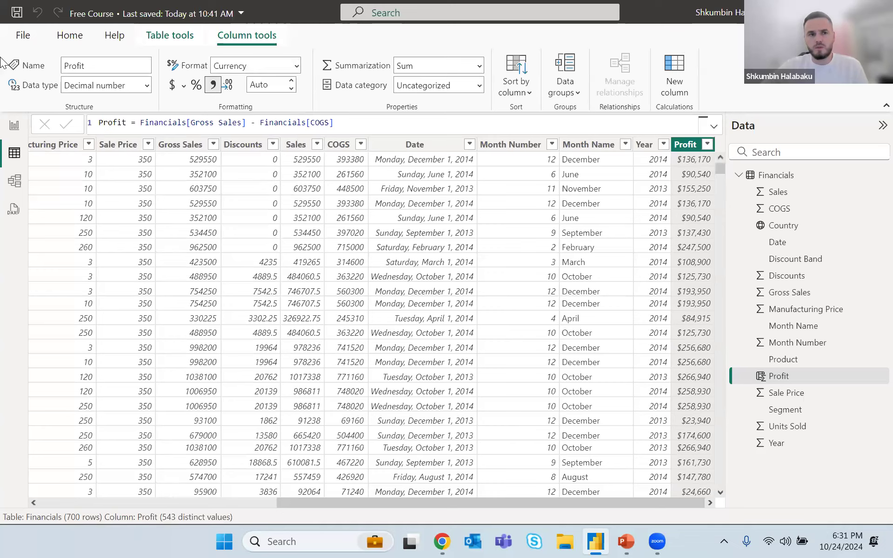
# Step: Return to Report view and look for the Profit field in the Financials table's field list
pyautogui.click(13, 127)
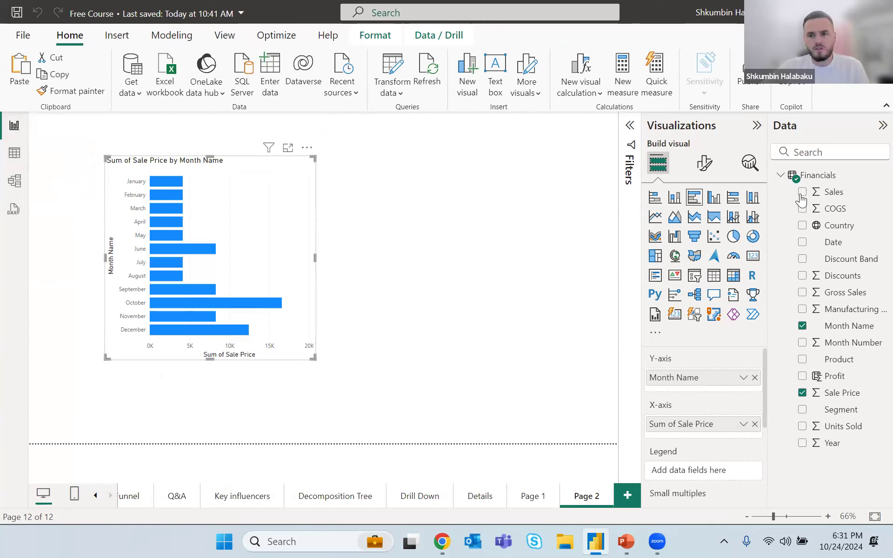
pyautogui.click(780, 177)
pyautogui.click(780, 177)
pyautogui.click(780, 177)
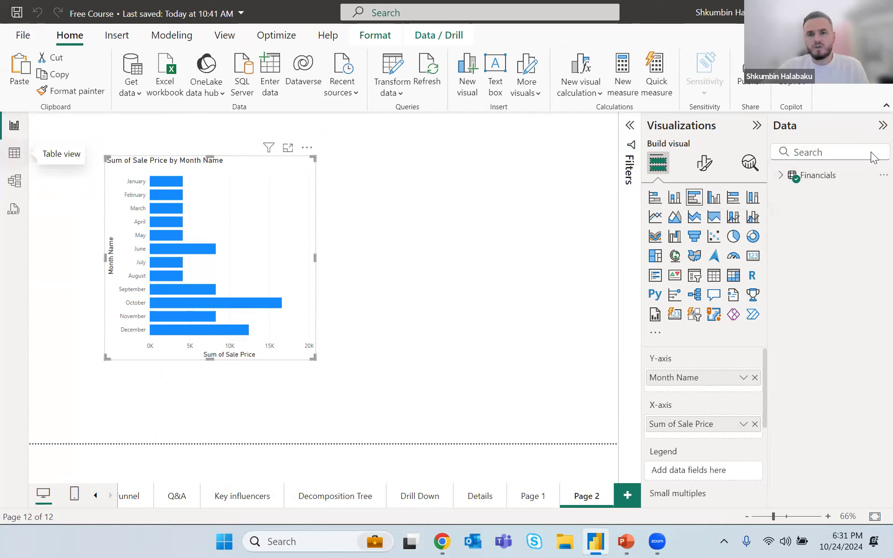
pyautogui.click(780, 177)
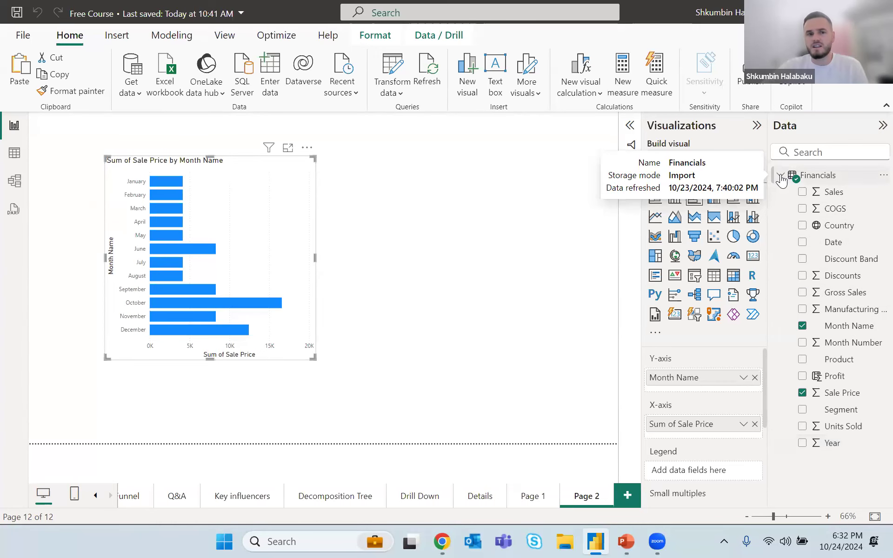
# Step: Go back to Table view and select the Financials table in the data list
pyautogui.click(14, 152)
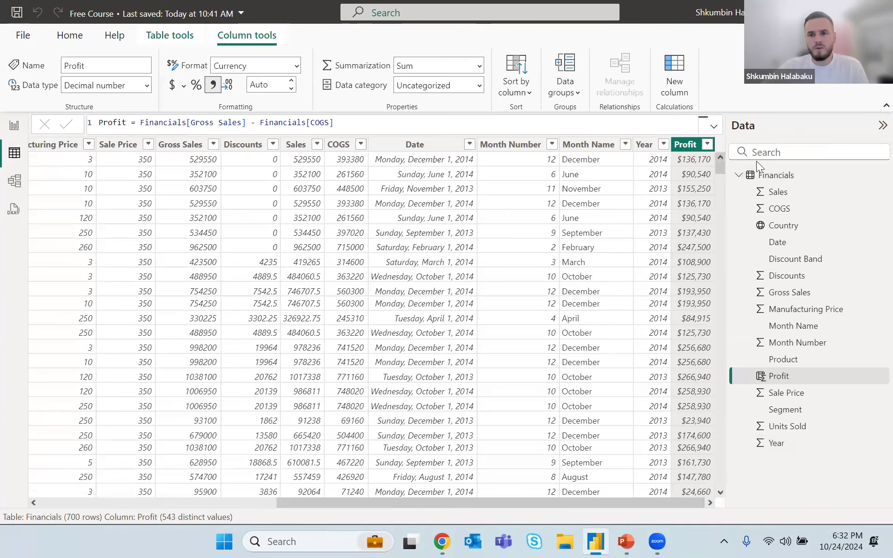
pyautogui.rightClick(775, 180)
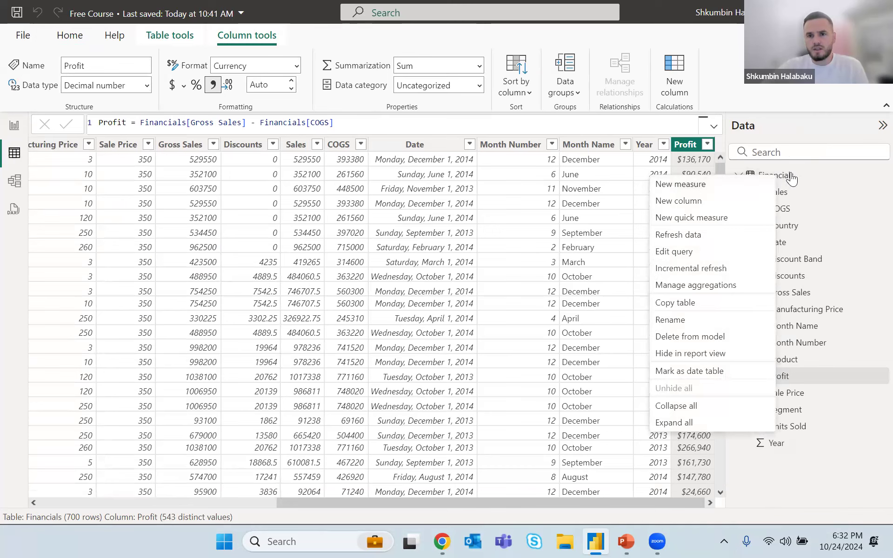
pyautogui.click(775, 178)
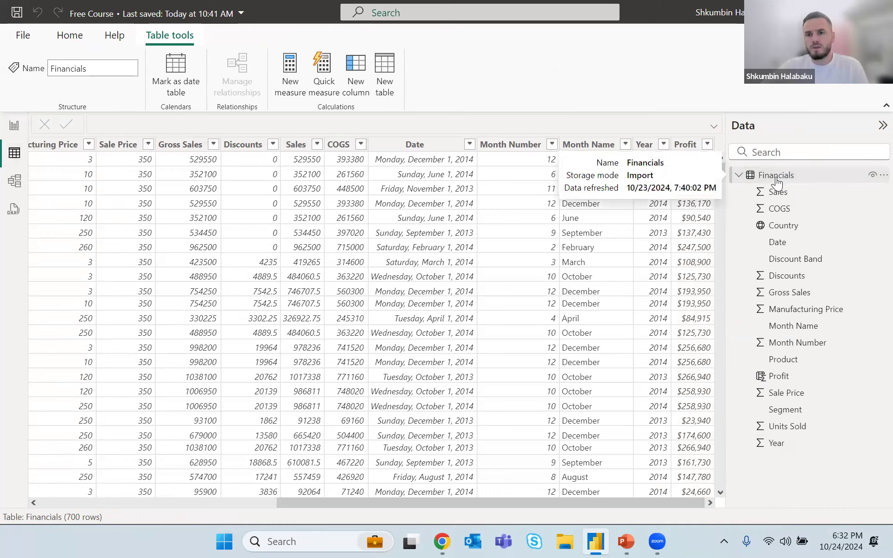
# Step: Create a calculated table named _measures with an empty definition, collapse Financials and expand _measures in the data list
pyautogui.click(396, 68)
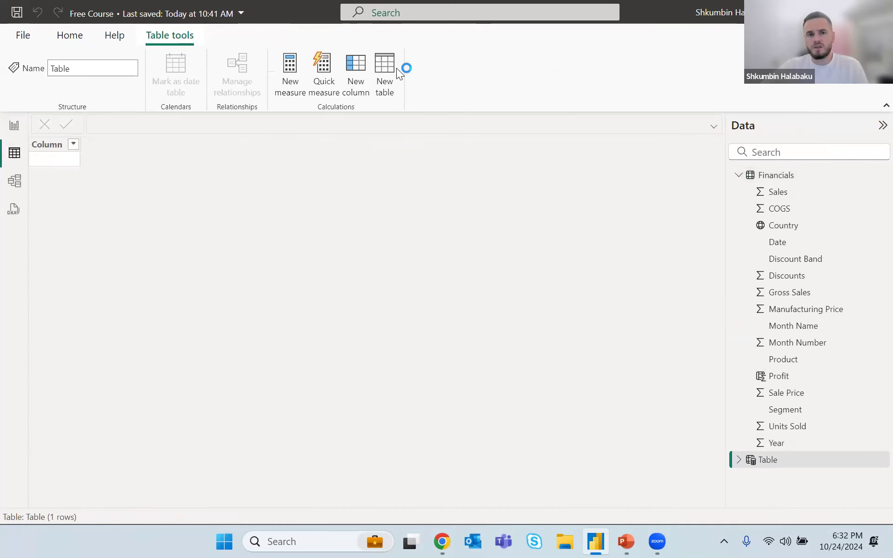
pyautogui.write('_measures =')
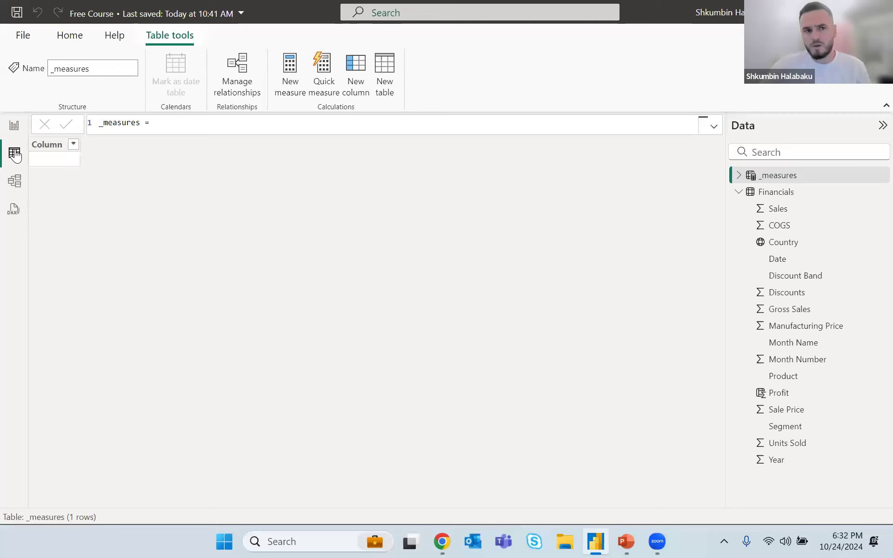
pyautogui.click(738, 191)
pyautogui.click(739, 175)
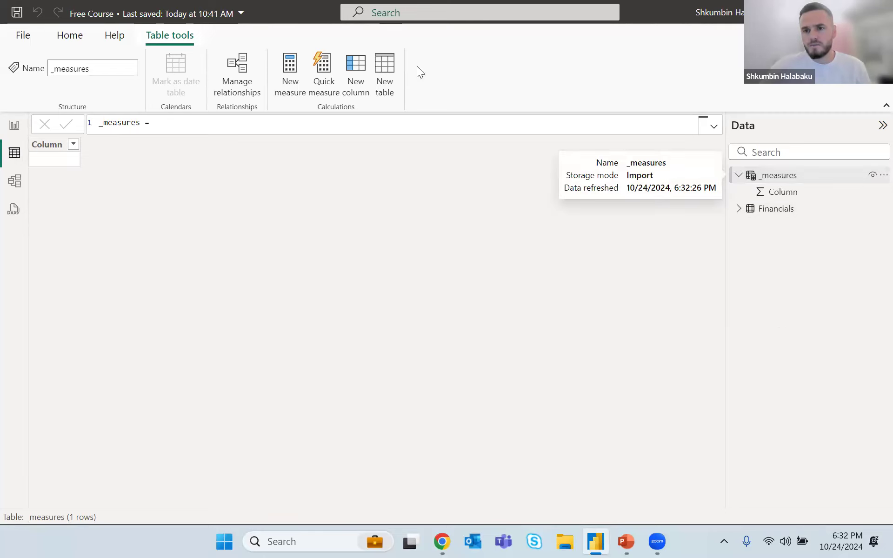
# Step: Return to Report view, collapse the Financials fields, expand the _measures table and deselect the bar chart
pyautogui.click(14, 125)
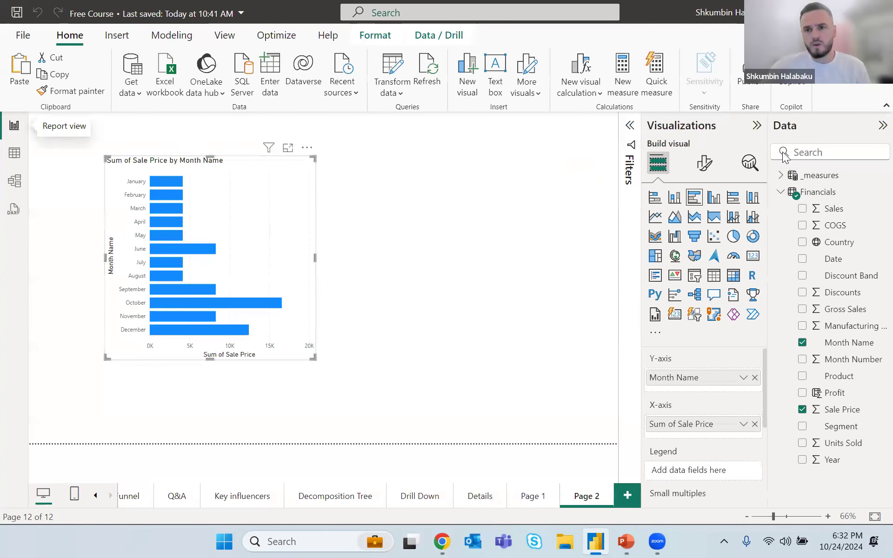
pyautogui.click(781, 191)
pyautogui.click(781, 174)
pyautogui.click(513, 168)
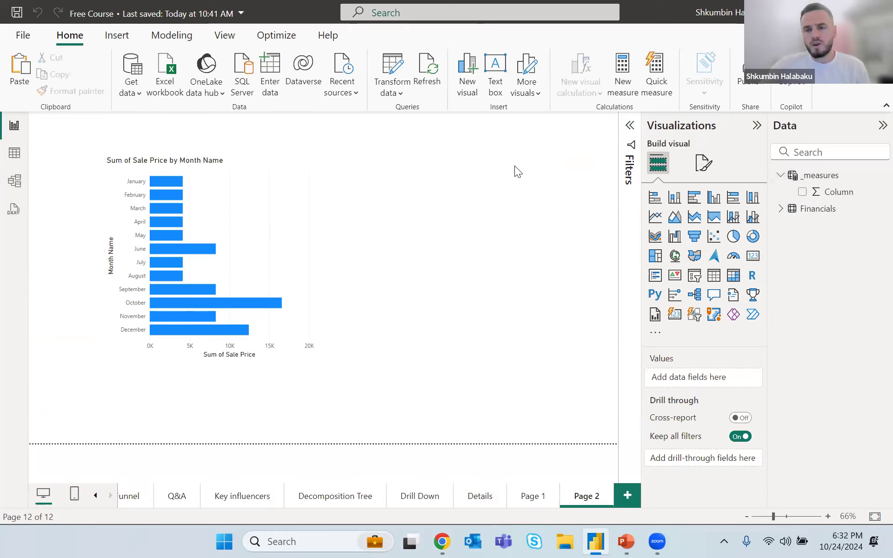
# Step: Look at the options for the _measures table and inspect it in Table view and Model view before returning to Report view
pyautogui.rightClick(817, 180)
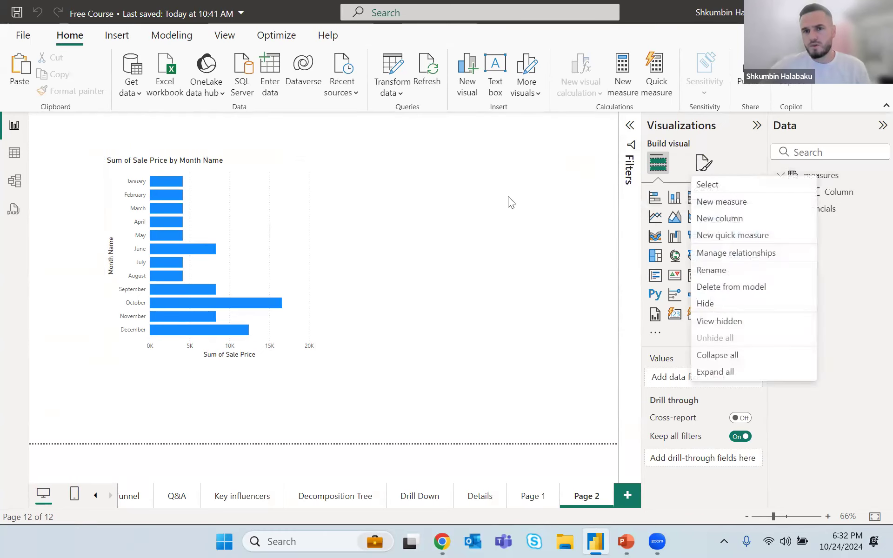
pyautogui.click(577, 96)
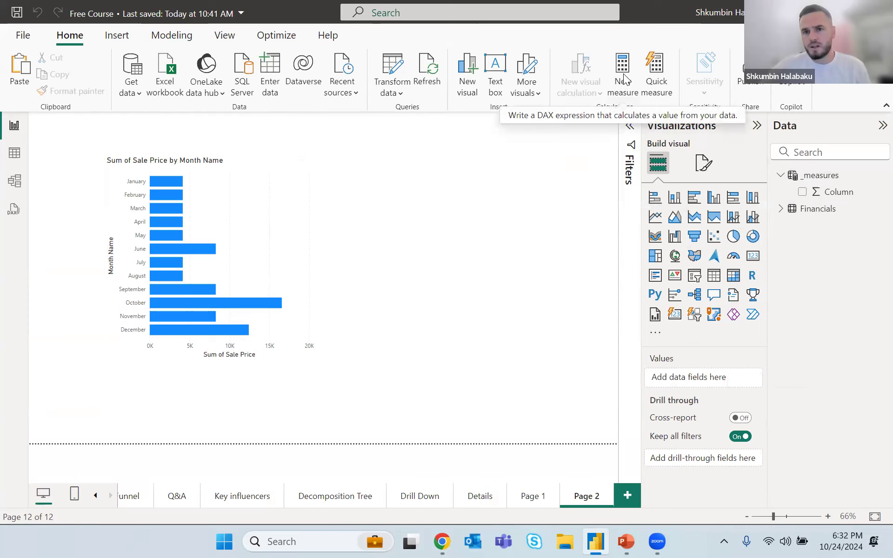
pyautogui.click(15, 152)
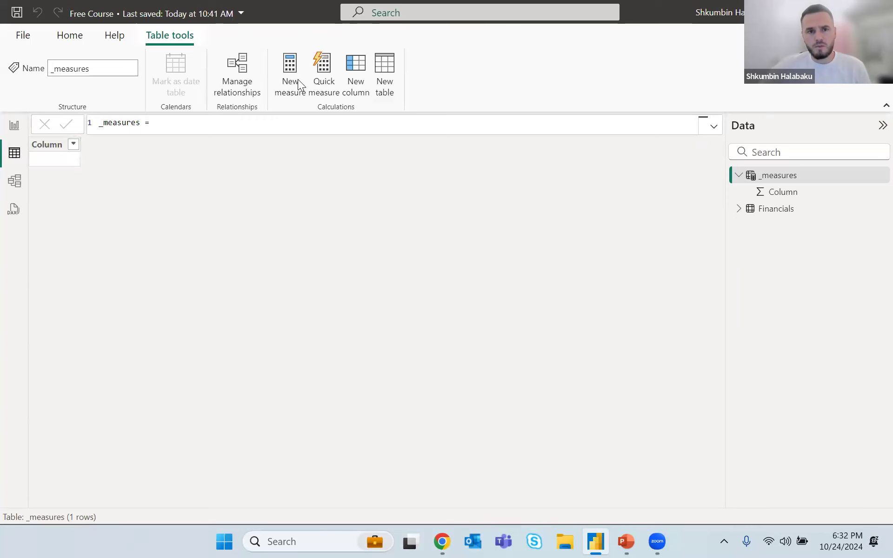
pyautogui.click(13, 185)
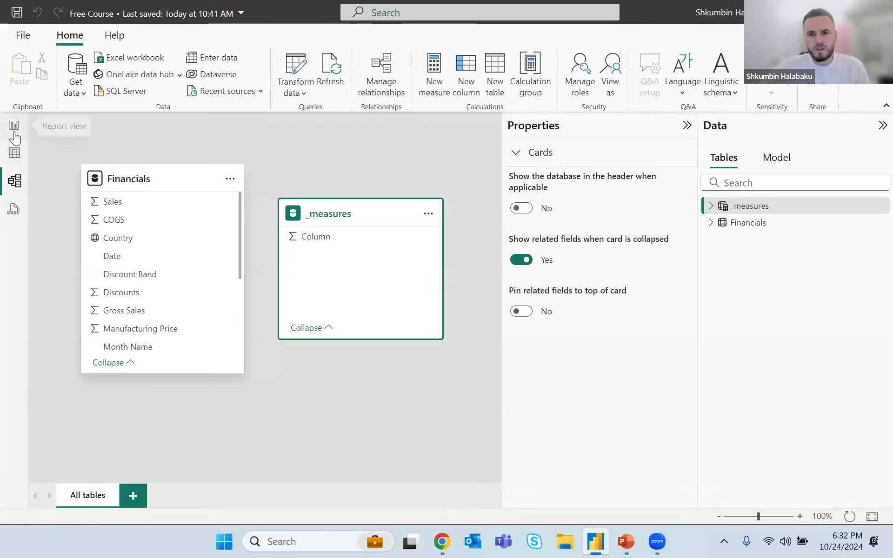
pyautogui.click(14, 125)
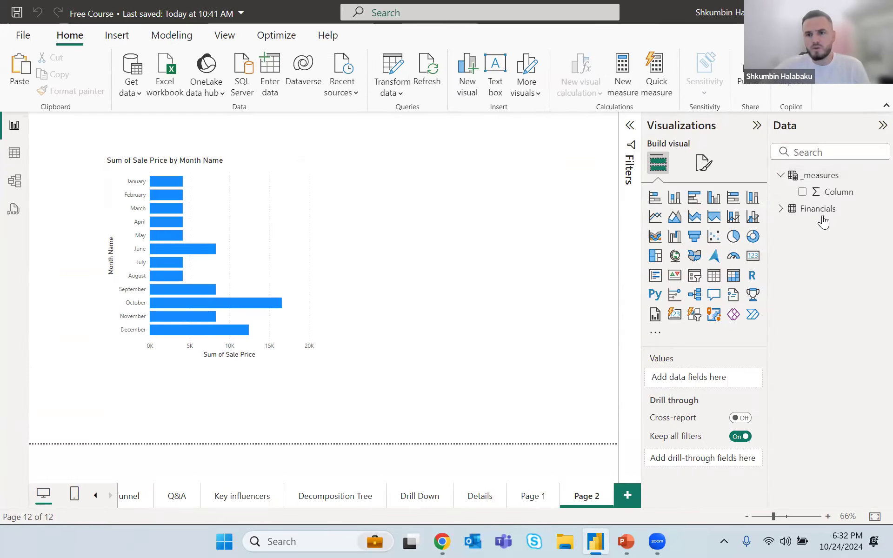
pyautogui.click(781, 208)
pyautogui.click(780, 209)
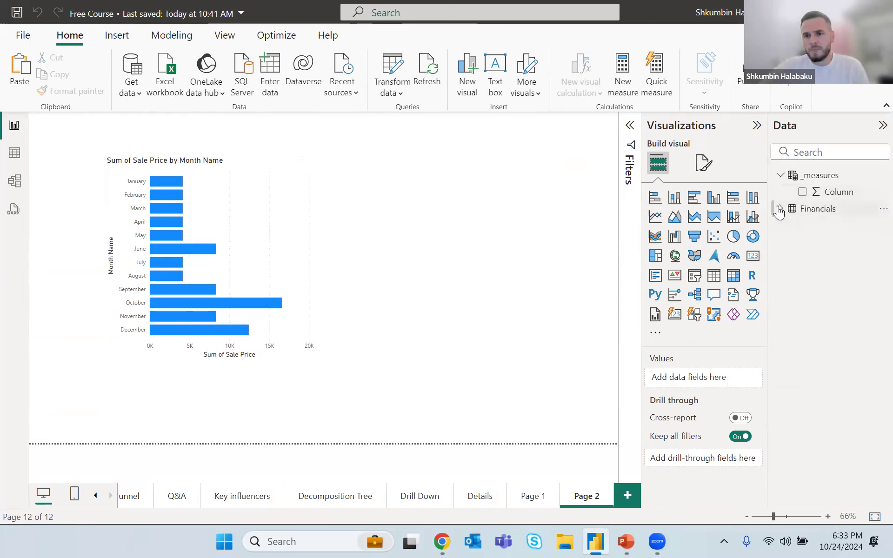
# Step: Add a measure to the _measures table with the formula Profit = SUM(Financials[Profit])
pyautogui.rightClick(820, 179)
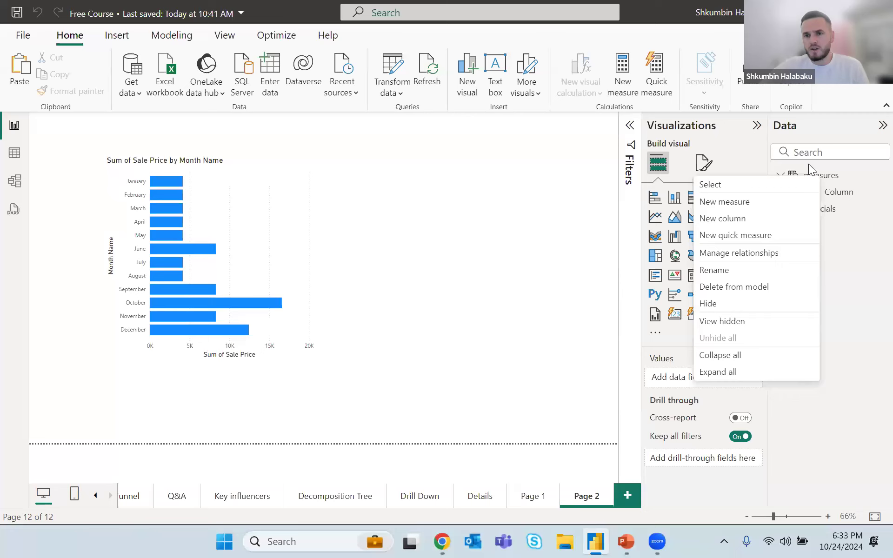
pyautogui.click(751, 201)
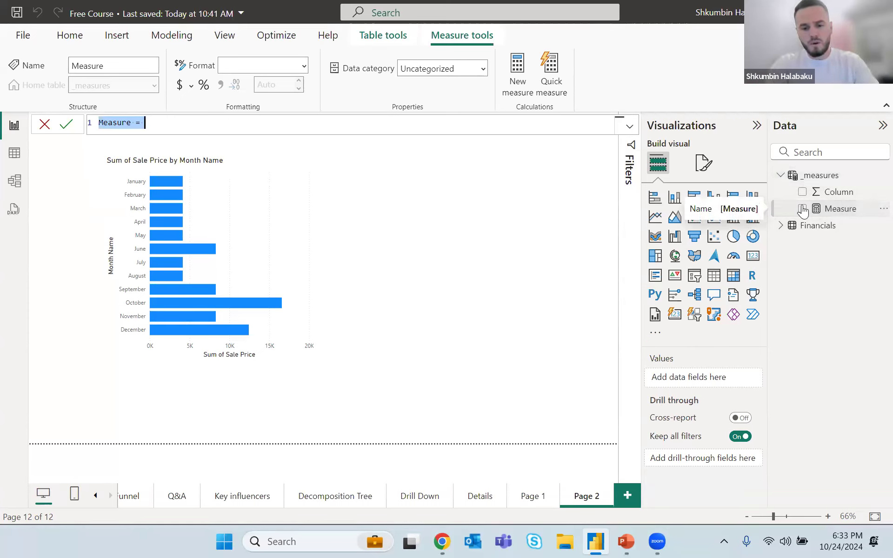
pyautogui.write('Profit')
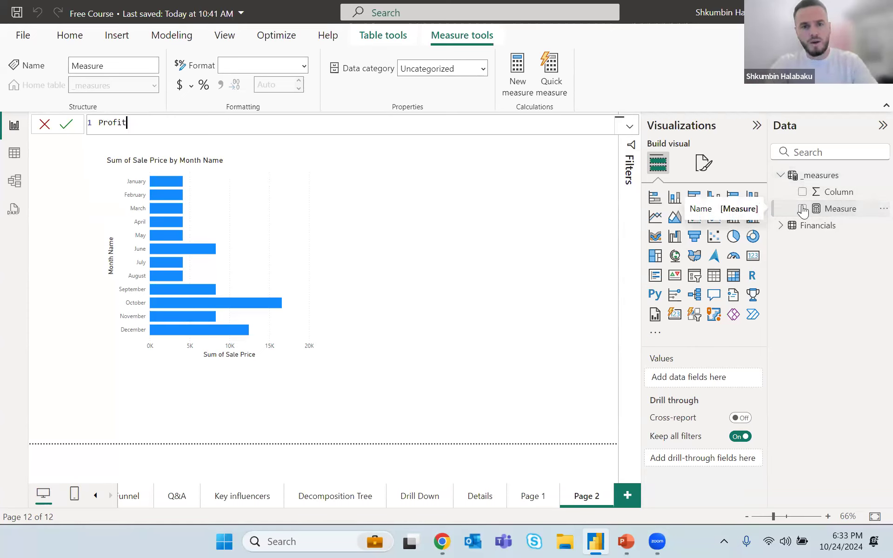
pyautogui.write(' = s')
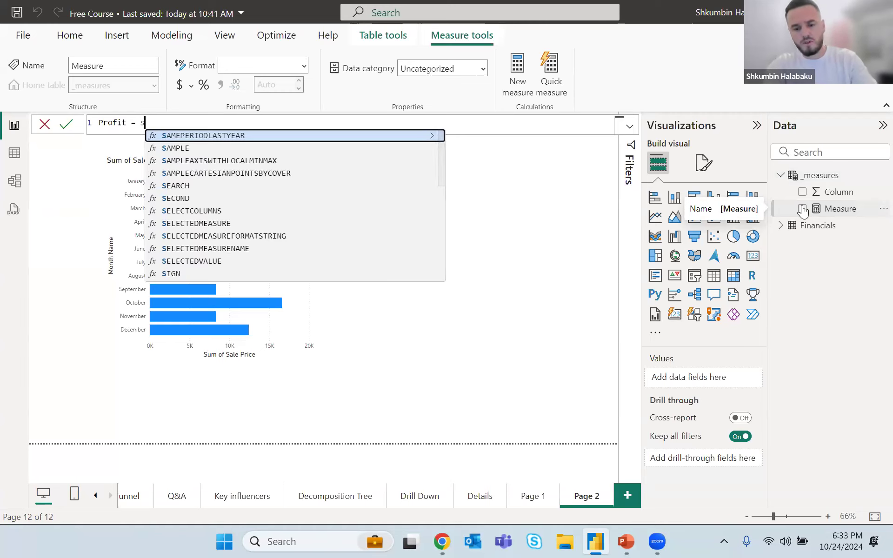
pyautogui.write('um')
pyautogui.press('Tab')
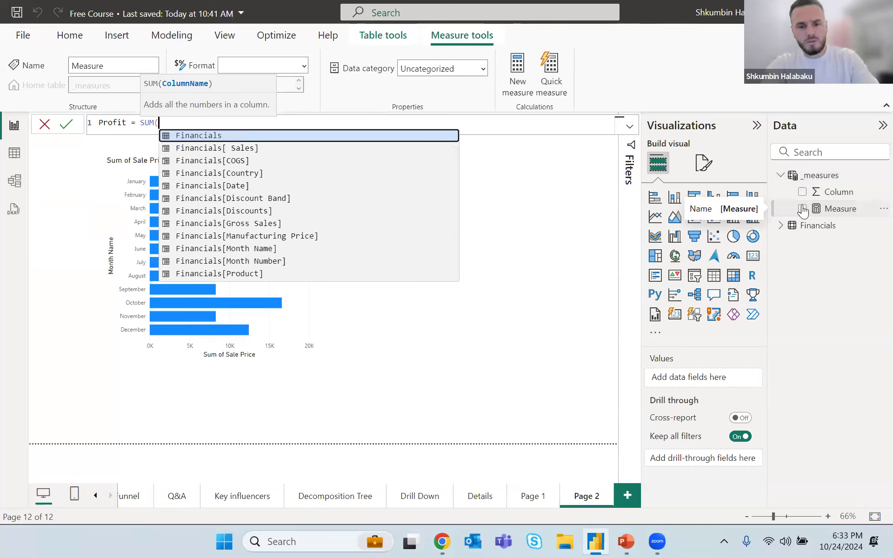
pyautogui.write('pro')
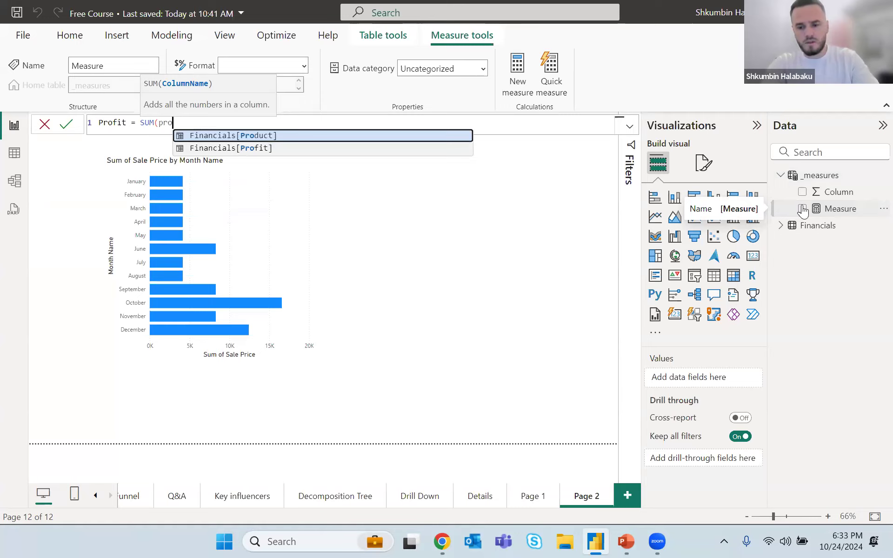
pyautogui.press('Down')
pyautogui.press('Tab')
pyautogui.write(')')
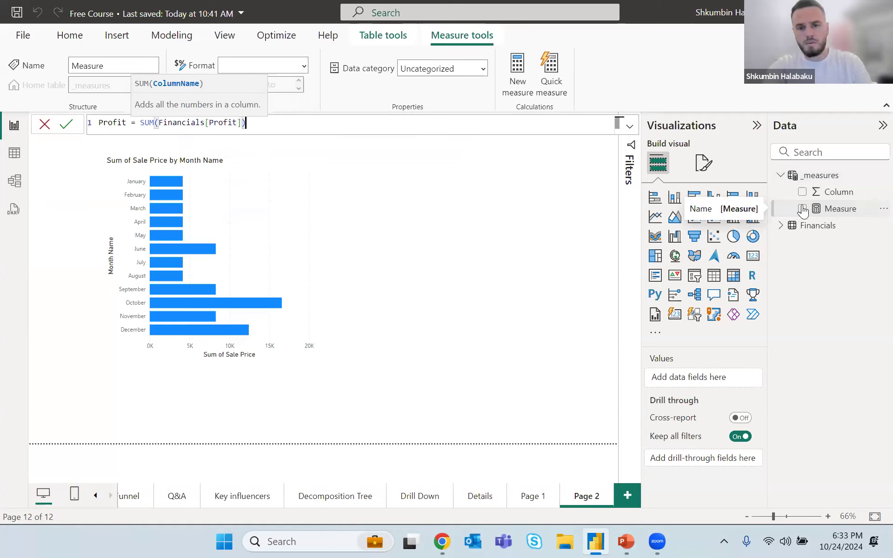
pyautogui.press('Return')
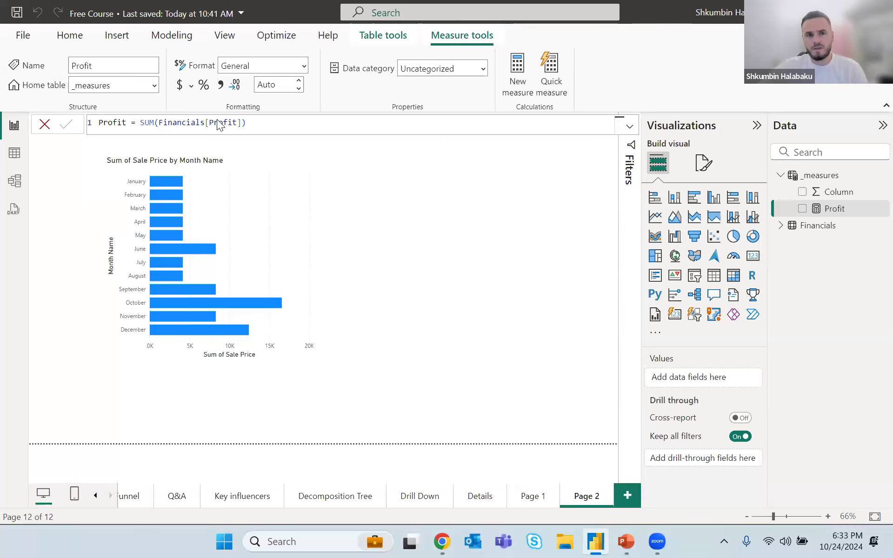
# Step: Replace the Sum of Sale Price by Month Name chart with an empty clustered bar chart, moved toward the page centre and enlarged
pyautogui.click(256, 175)
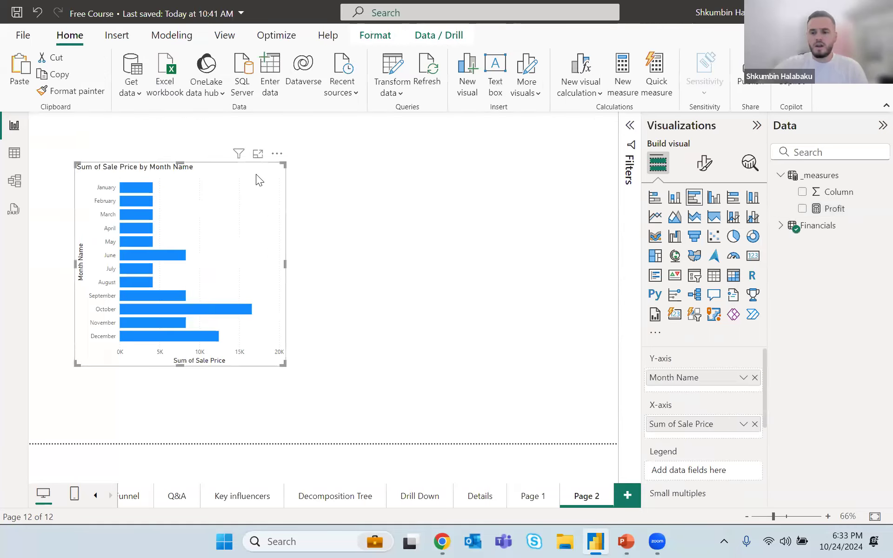
pyautogui.press('Delete')
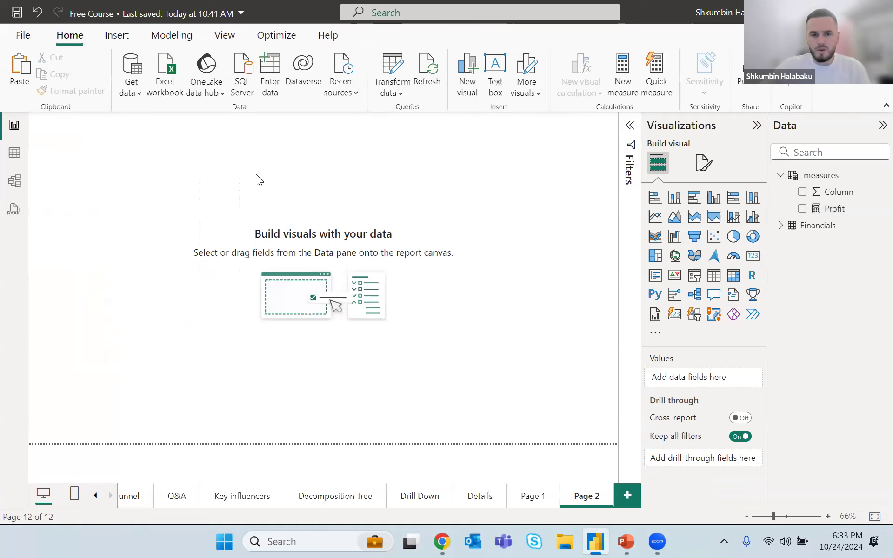
pyautogui.click(694, 197)
pyautogui.moveTo(128, 122); pyautogui.dragTo(219, 193)
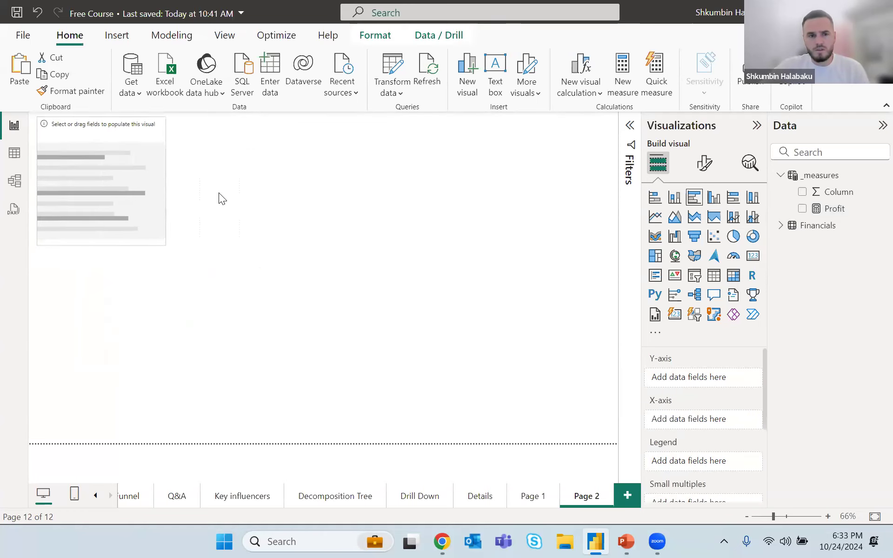
pyautogui.moveTo(252, 316); pyautogui.dragTo(305, 337)
pyautogui.moveTo(360, 355); pyautogui.dragTo(362, 358)
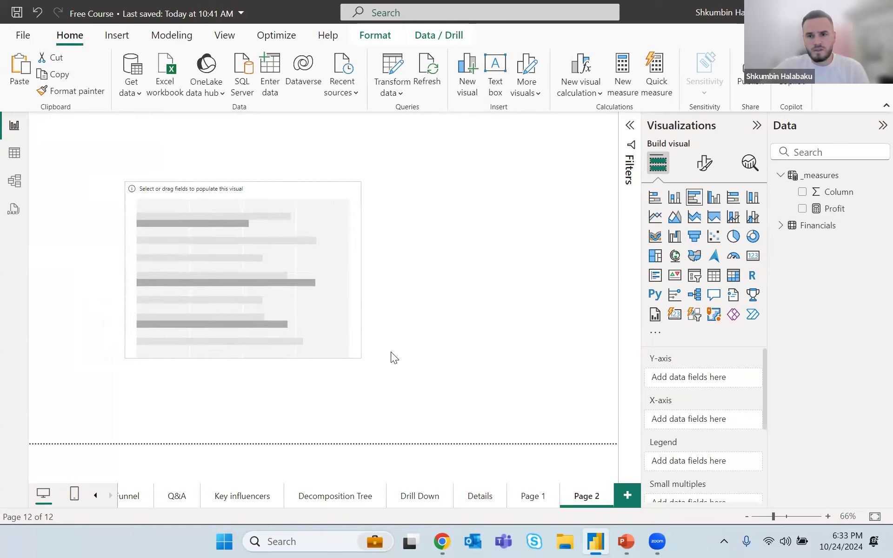
# Step: Assign Discount Band from Financials to the bar chart's Y-axis and the Profit measure from _measures to its X-axis
pyautogui.click(780, 227)
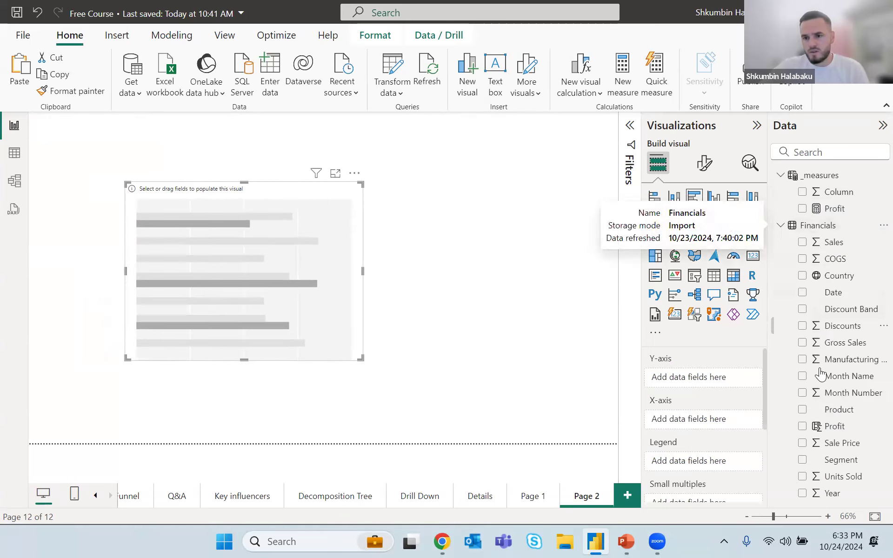
pyautogui.click(802, 310)
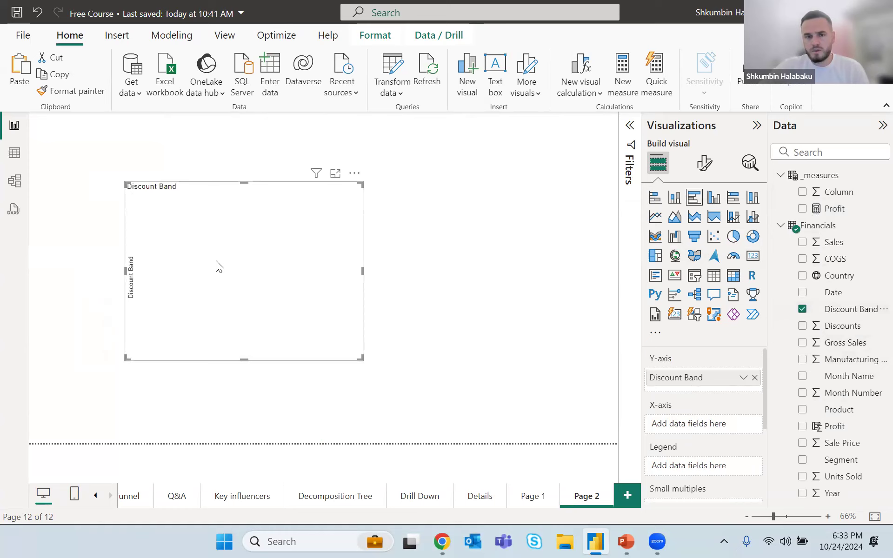
pyautogui.moveTo(834, 208); pyautogui.dragTo(735, 424)
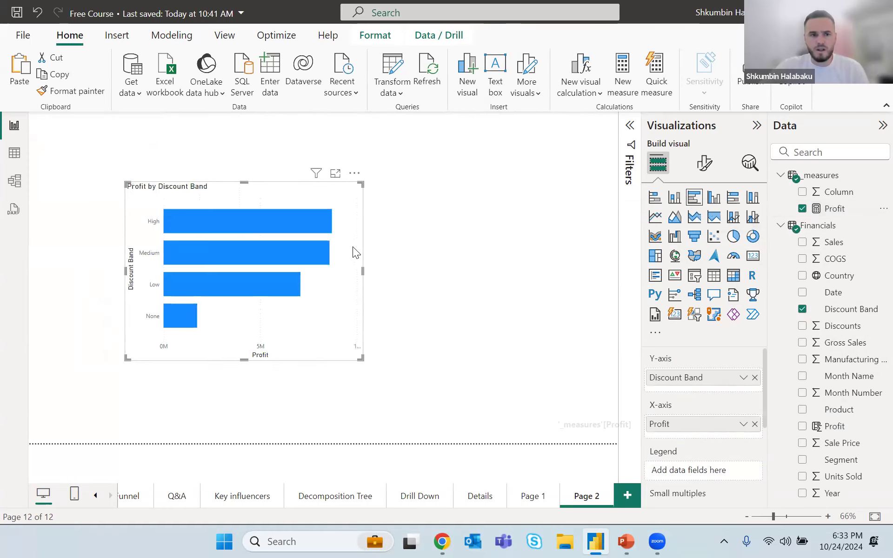
# Step: Widen and reposition the Profit by Discount Band chart, and select the Profit measure to show its formula
pyautogui.moveTo(362, 269); pyautogui.dragTo(428, 269)
pyautogui.moveTo(356, 189); pyautogui.dragTo(312, 166)
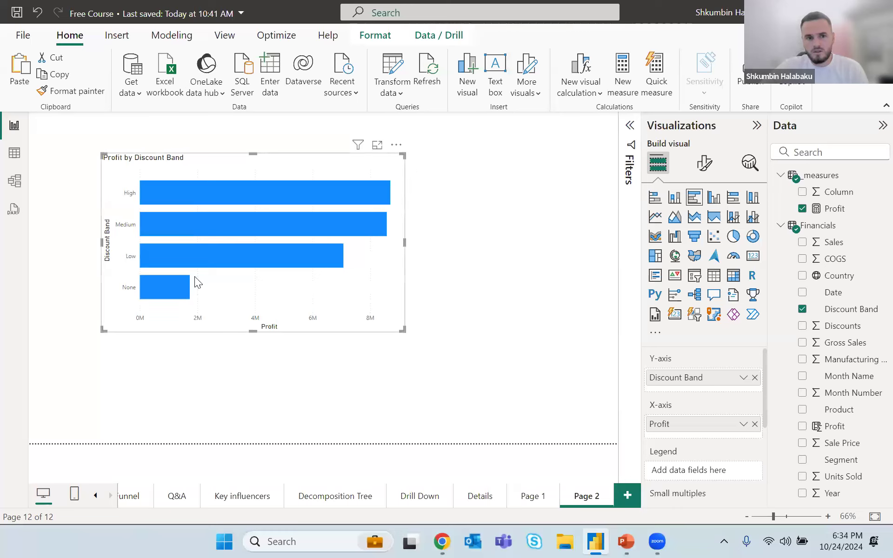
pyautogui.moveTo(219, 160); pyautogui.dragTo(204, 157)
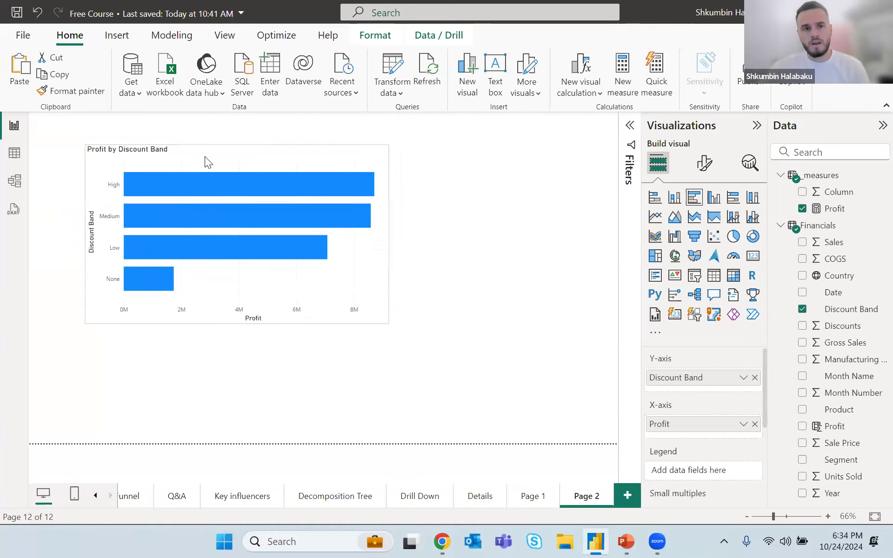
pyautogui.click(834, 210)
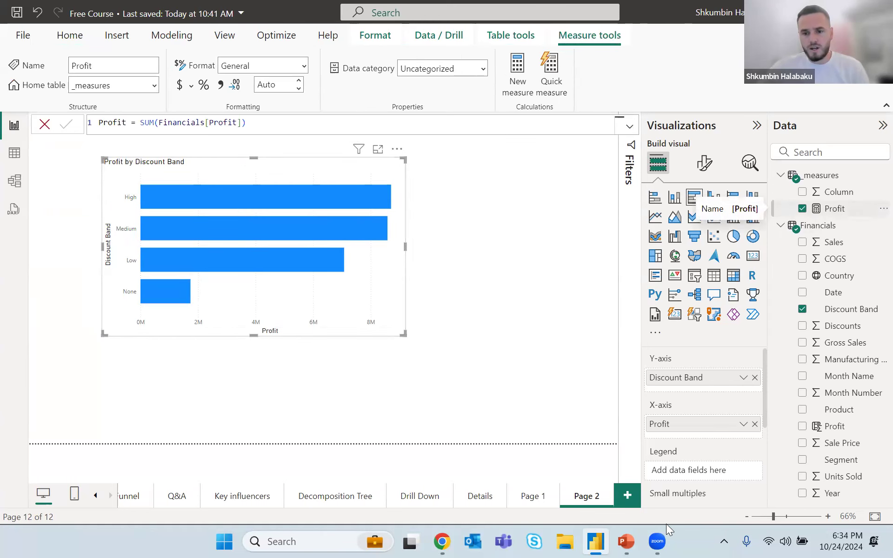
# Step: Switch to the PowerPoint presentation and show slide 37, Essential DAX Functions & Operators
pyautogui.click(625, 542)
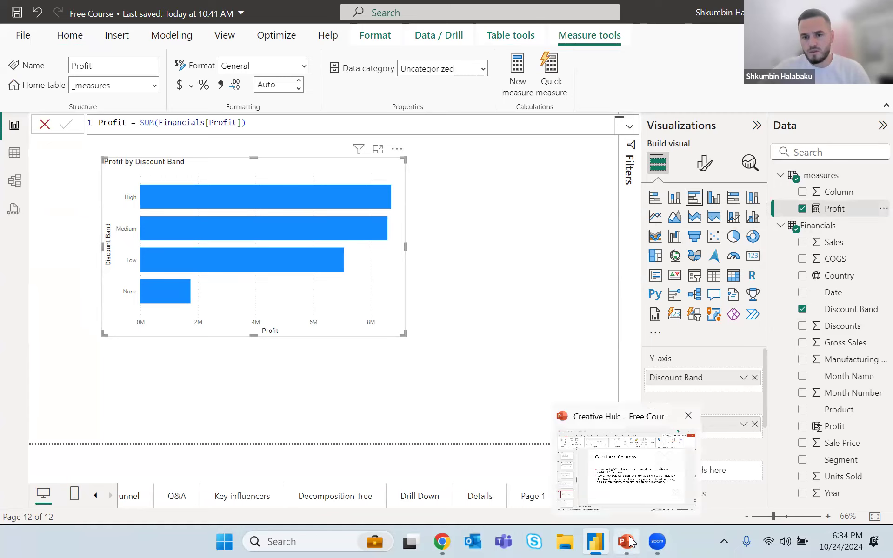
pyautogui.scroll(-3, 91, 378)
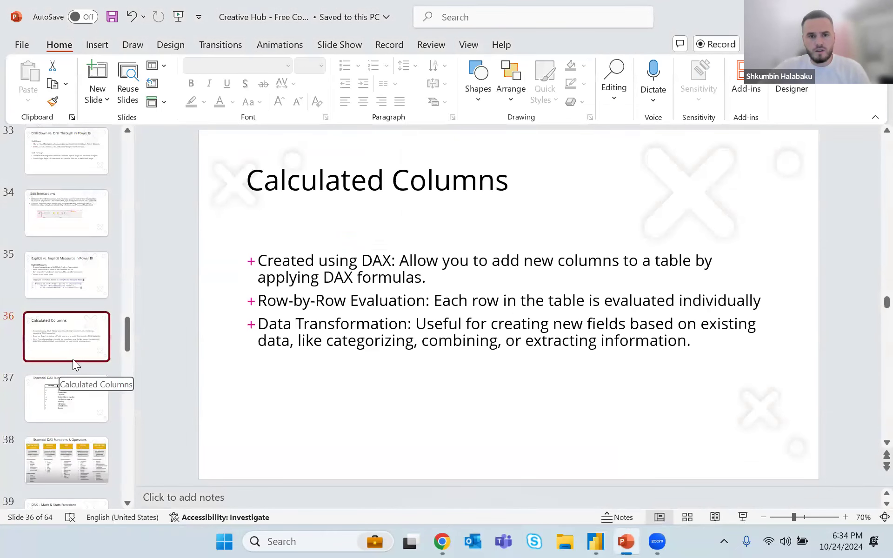
pyautogui.click(62, 400)
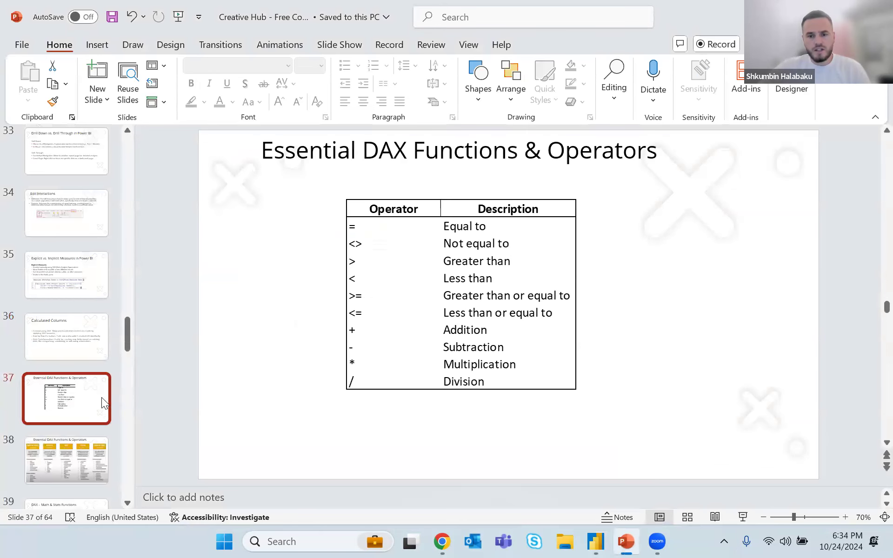
# Step: Switch back to Power BI, open Table view and expand the Financials table in the data list
pyautogui.click(595, 541)
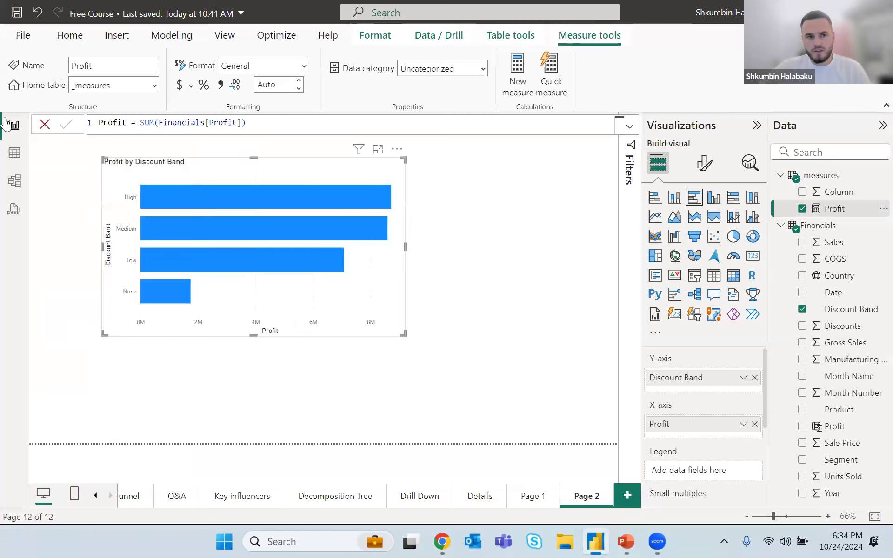
pyautogui.click(14, 153)
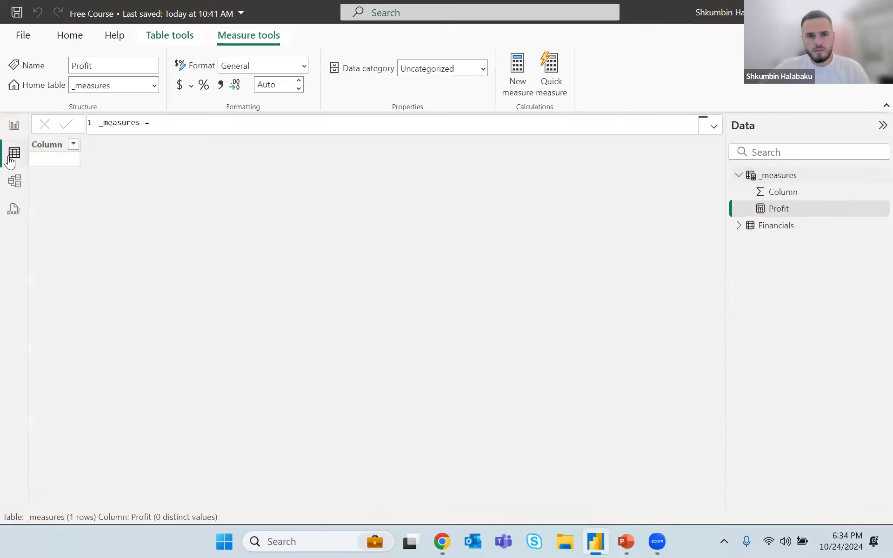
pyautogui.click(738, 226)
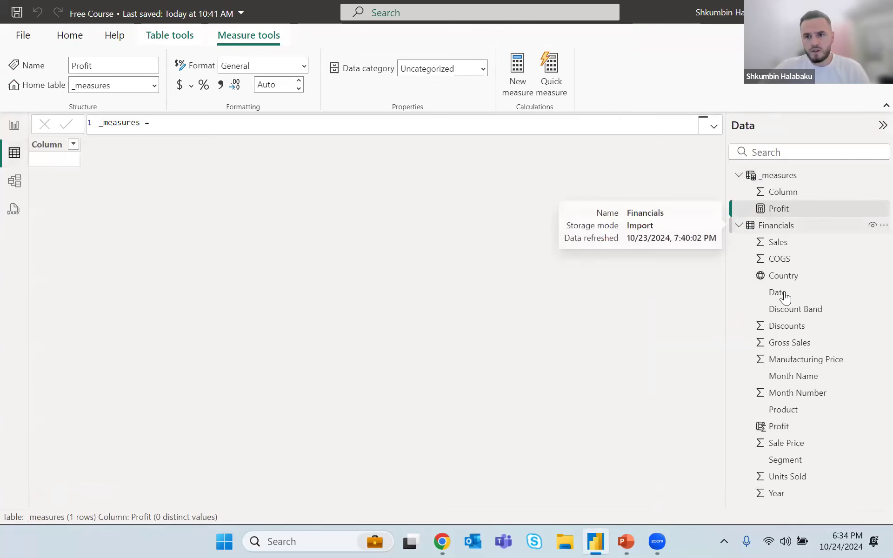
# Step: Inspect the Discounts, Gross Sales and Manufacturing Price columns of the Financials table and show the Profit measure's formula
pyautogui.click(786, 329)
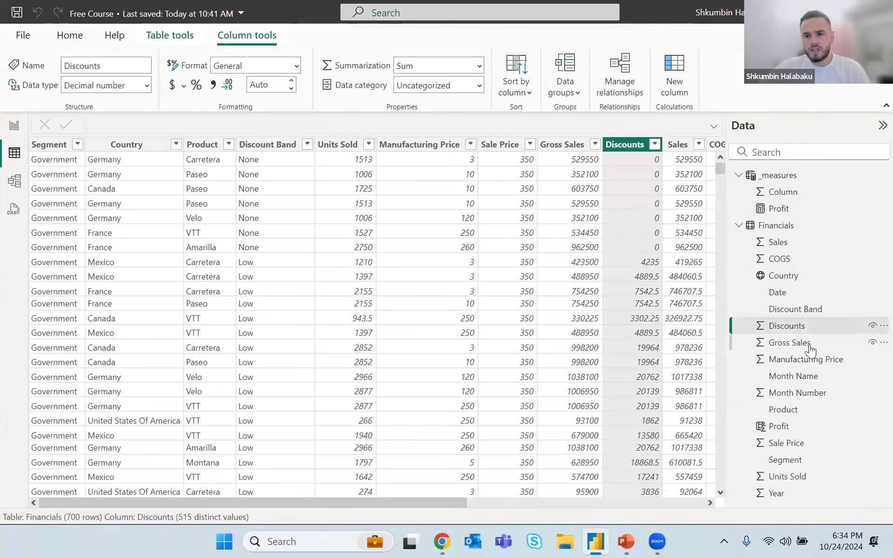
pyautogui.click(800, 344)
pyautogui.click(796, 360)
pyautogui.click(786, 211)
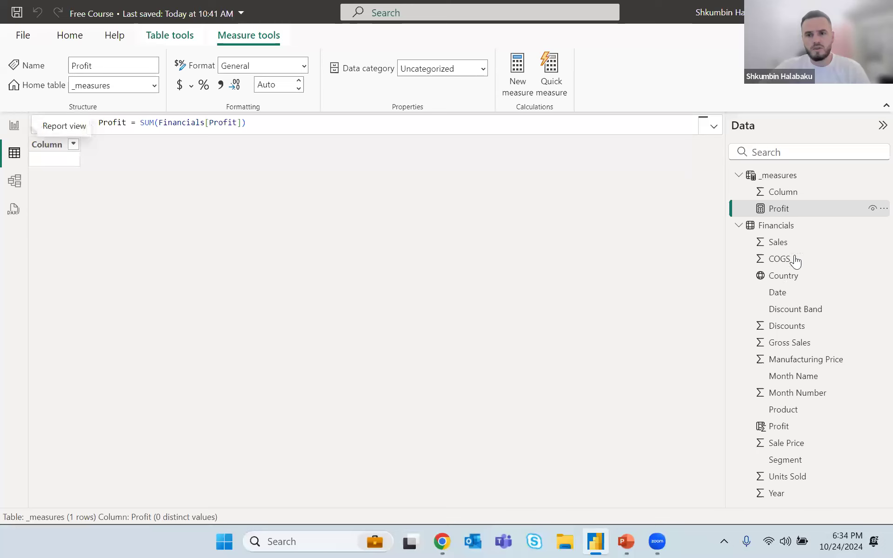
# Step: In Report view, reposition and widen the Profit by Discount Band chart, and switch to the PowerPoint presentation
pyautogui.click(13, 126)
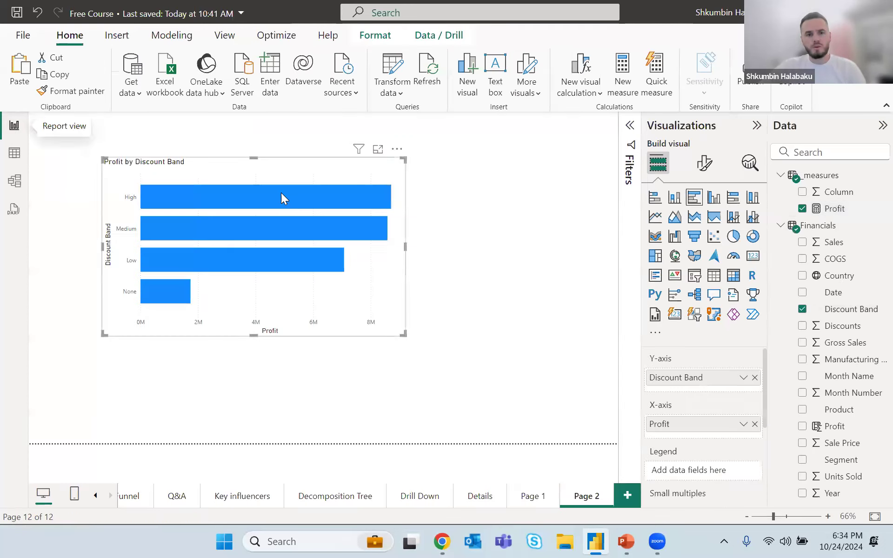
pyautogui.moveTo(405, 245); pyautogui.dragTo(376, 244)
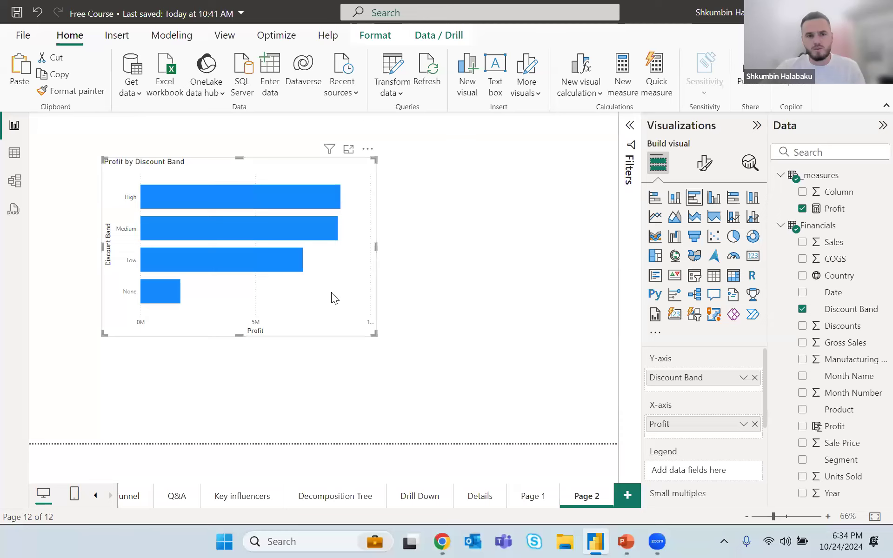
pyautogui.moveTo(332, 293); pyautogui.dragTo(306, 261)
pyautogui.moveTo(349, 301); pyautogui.dragTo(439, 305)
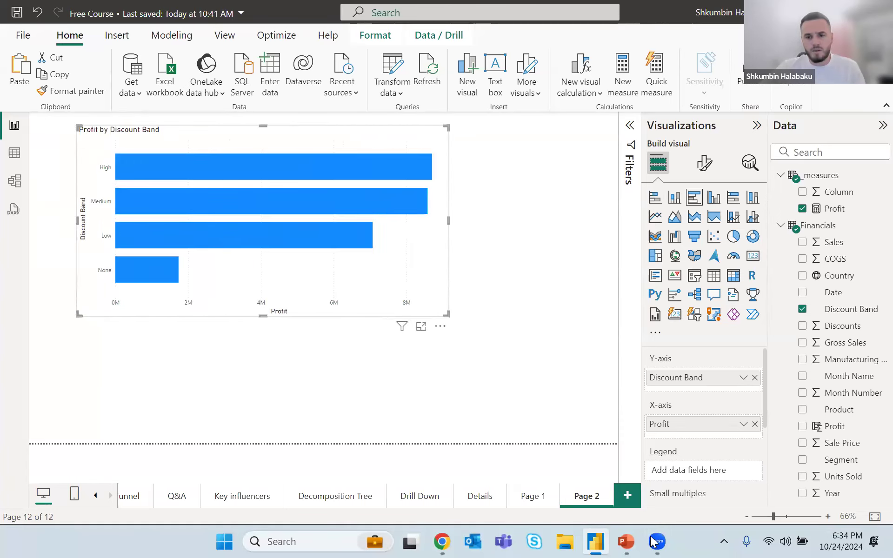
pyautogui.click(626, 540)
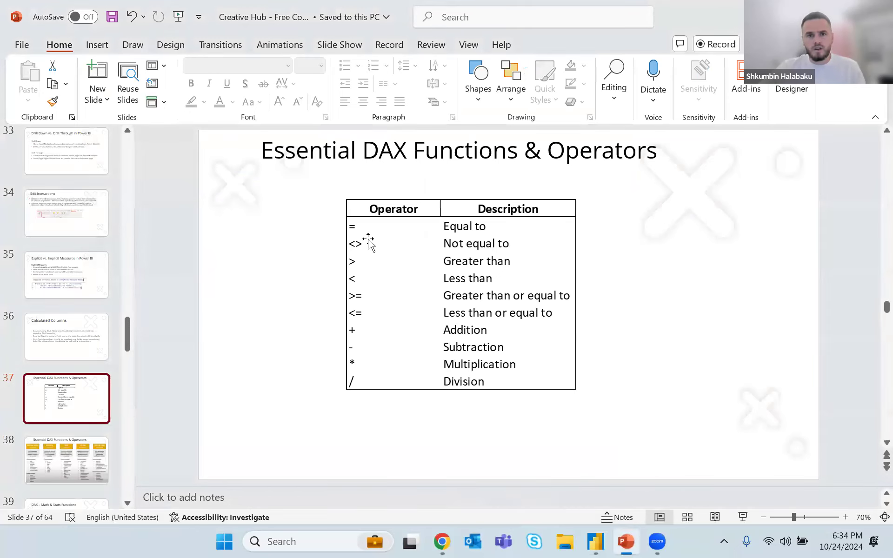
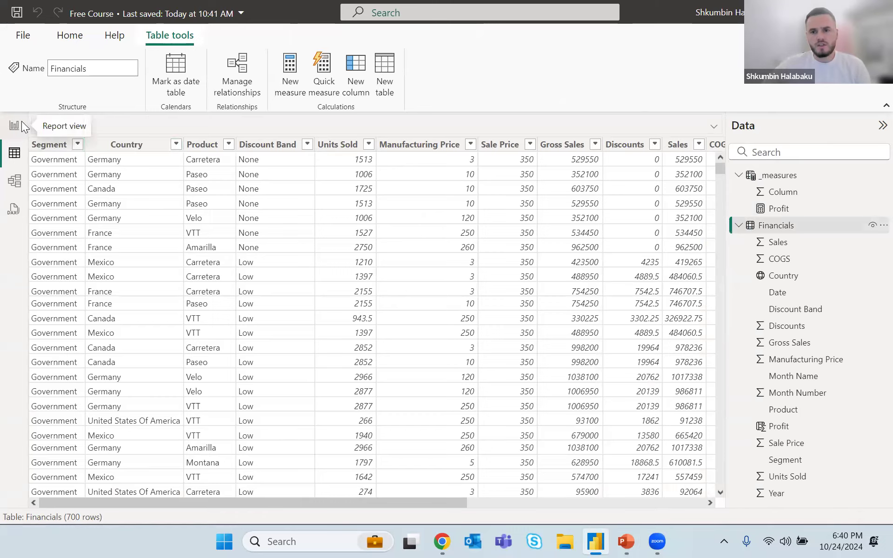
# Step: Create a measure in the _measures table with the formula #Productnumber = COUNT(Financials[Product])
pyautogui.rightClick(823, 179)
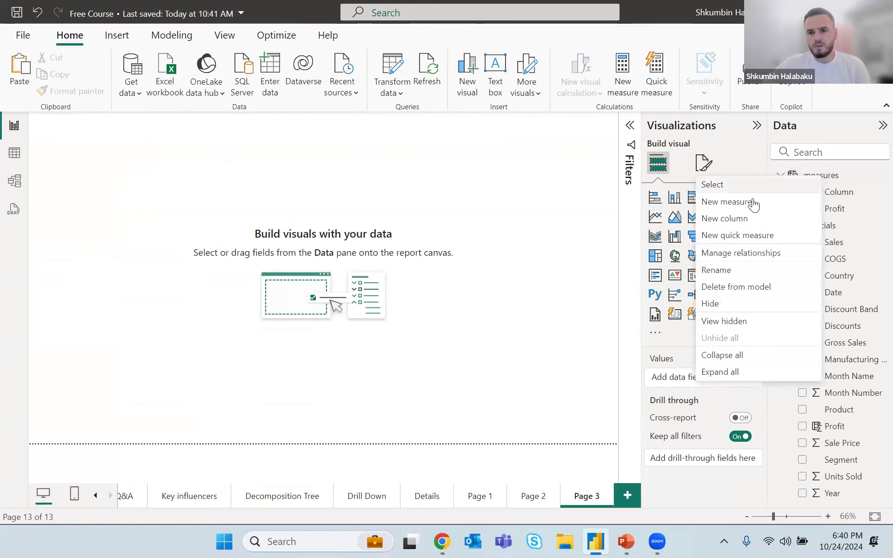
pyautogui.click(751, 200)
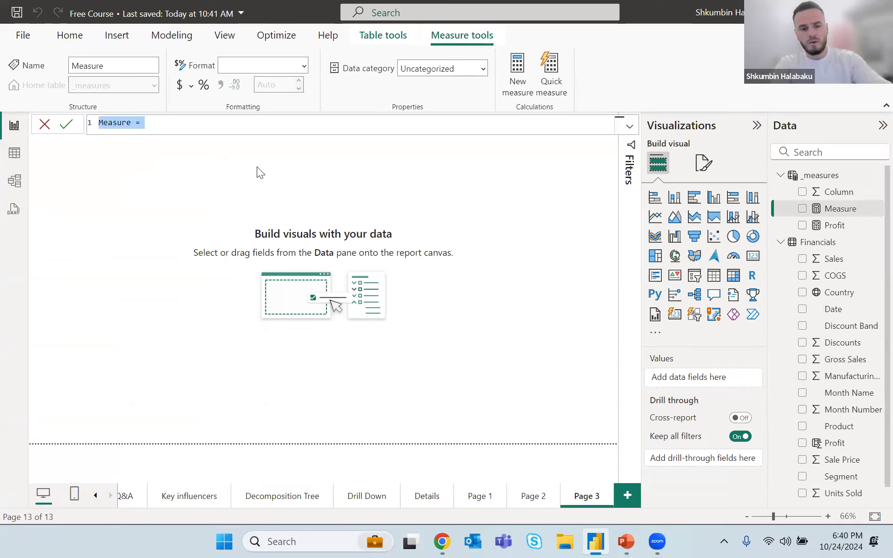
pyautogui.write('#Pro')
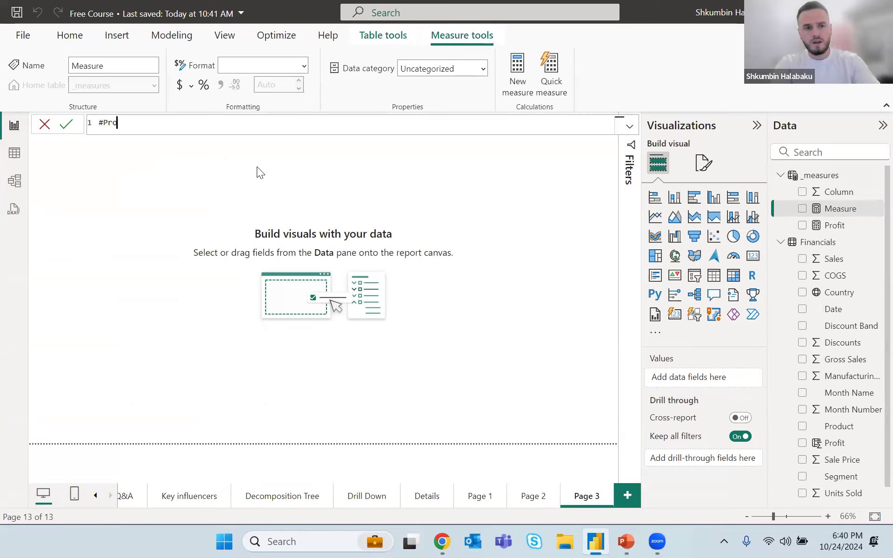
pyautogui.write('ductnumb')
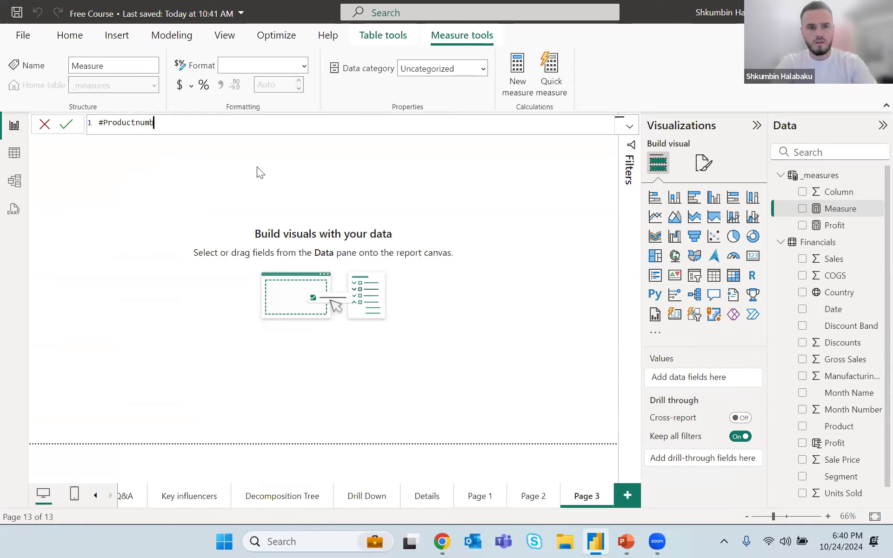
pyautogui.write('er = COUNT(pr')
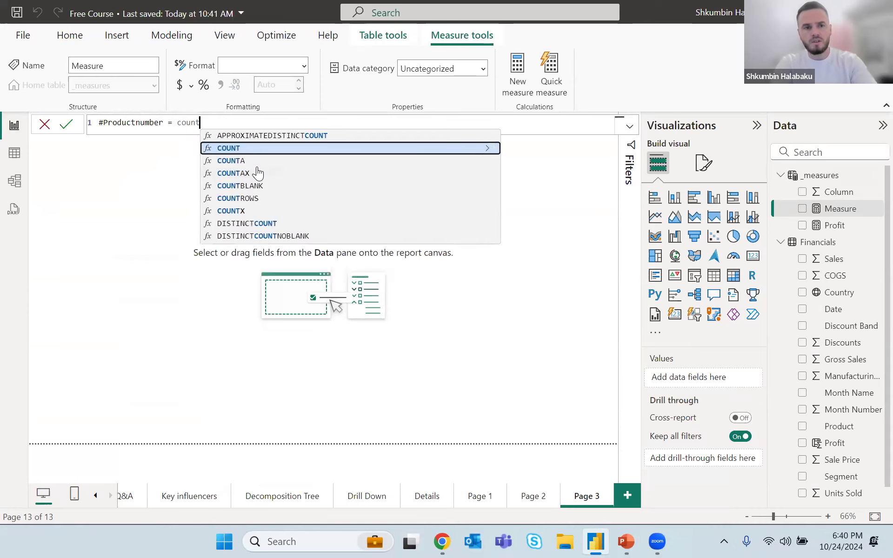
pyautogui.write('o')
pyautogui.press('Tab')
pyautogui.write(')')
pyautogui.press('Return')
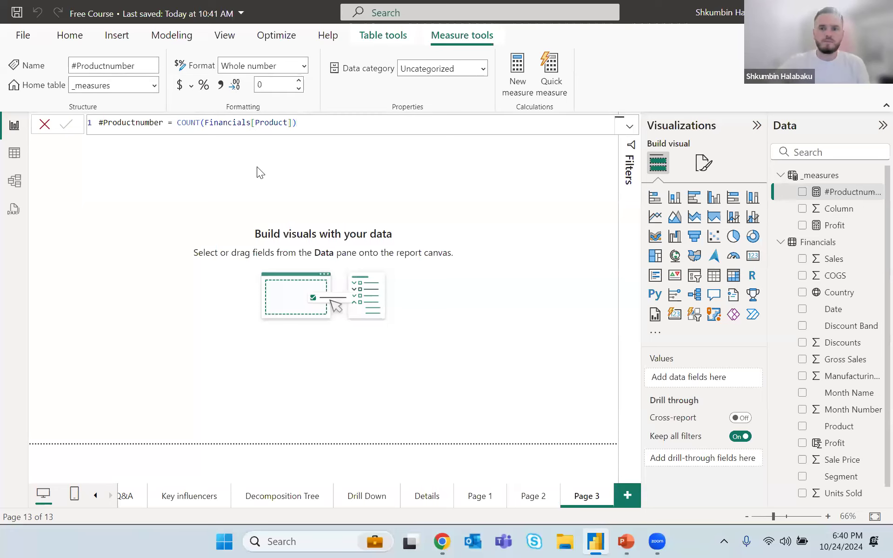
# Step: Add the #Productnumber measure to Page 3 as a card visual, and move and resize the card
pyautogui.click(803, 192)
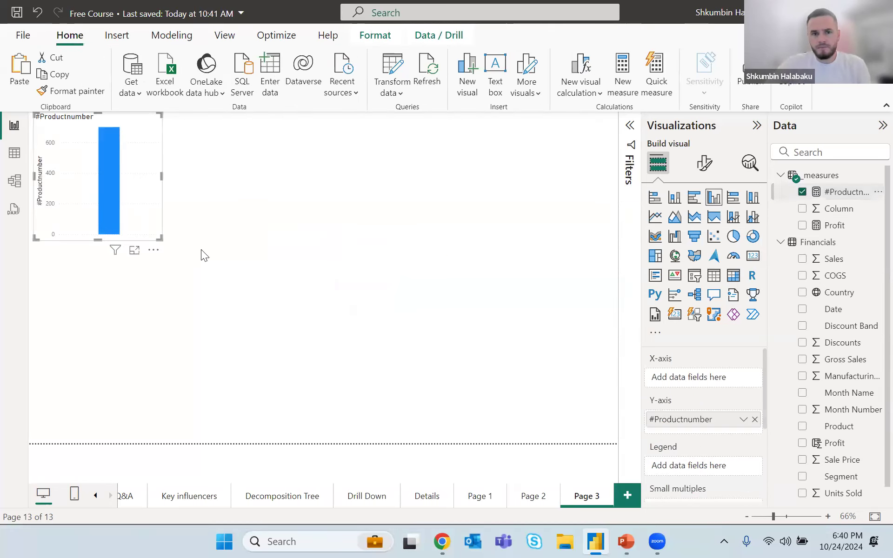
pyautogui.click(754, 259)
pyautogui.moveTo(131, 186); pyautogui.dragTo(199, 255)
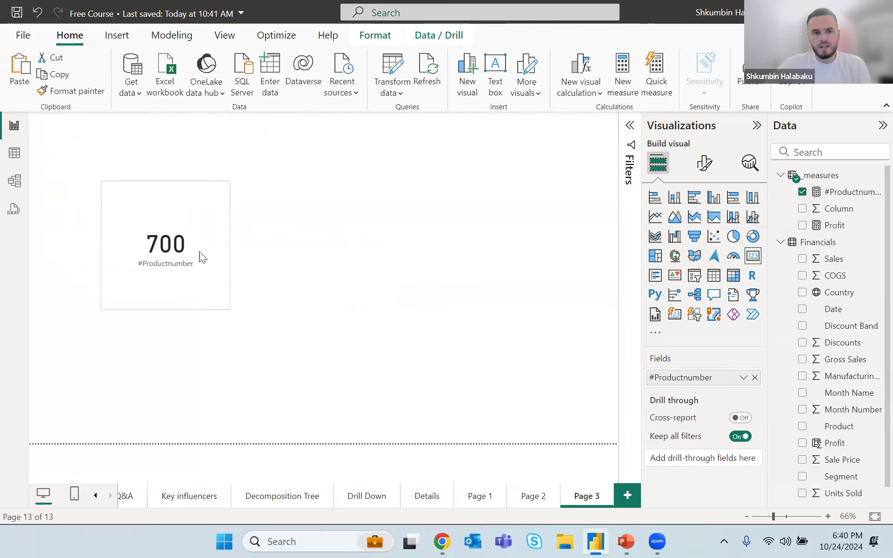
pyautogui.moveTo(225, 307); pyautogui.dragTo(241, 276)
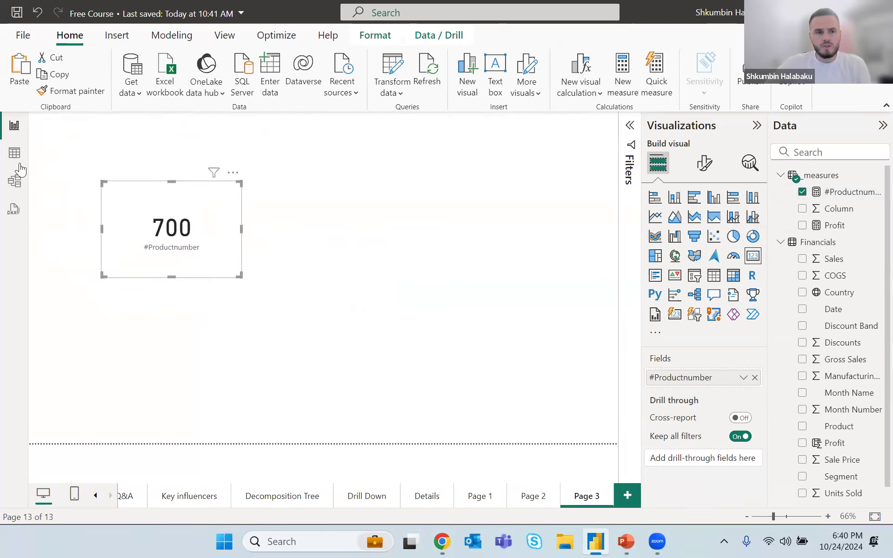
# Step: Examine the Product column of the Financials table in Table view and return to Report view
pyautogui.click(15, 154)
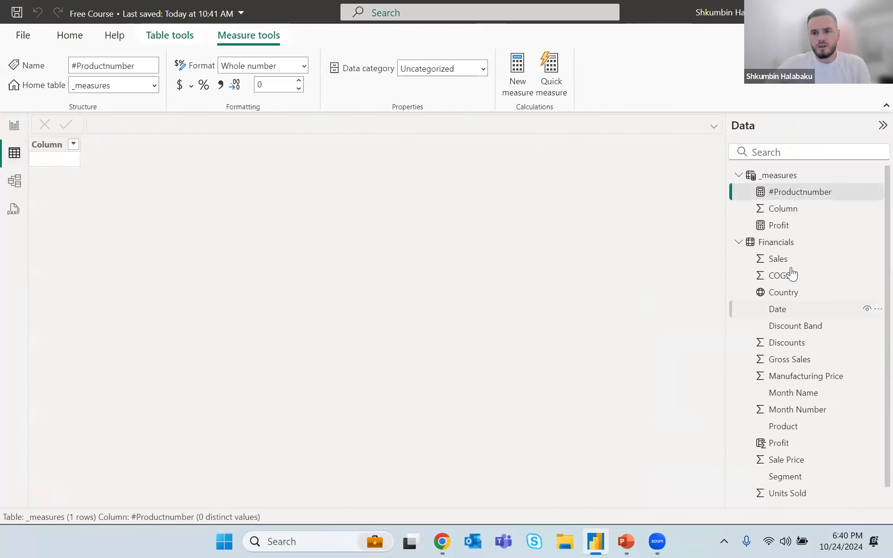
pyautogui.click(793, 242)
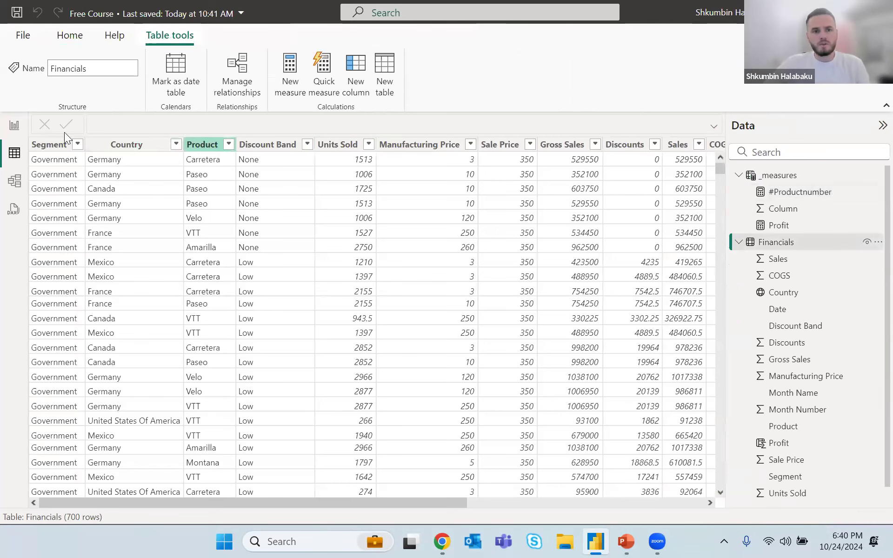
pyautogui.click(14, 125)
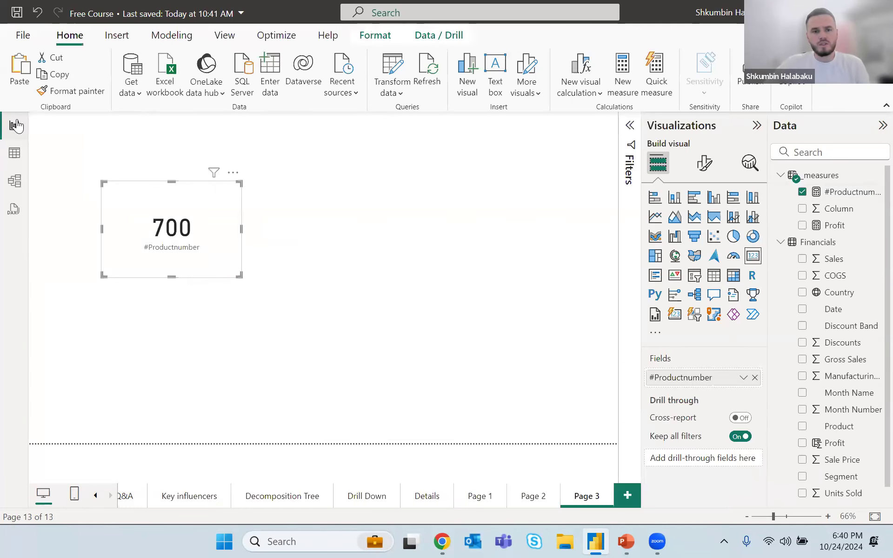
# Step: Change the #Productnumber measure's formula to DISTINCTCOUNT(Financials[Product]) and move its card slightly higher on the page
pyautogui.click(845, 194)
pyautogui.click(177, 122)
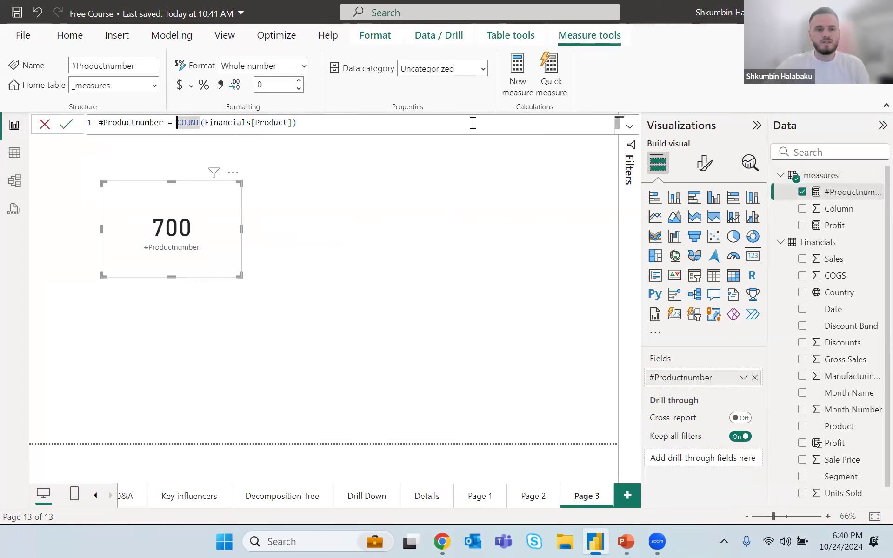
pyautogui.write('disti')
pyautogui.press('Down')
pyautogui.press('Tab')
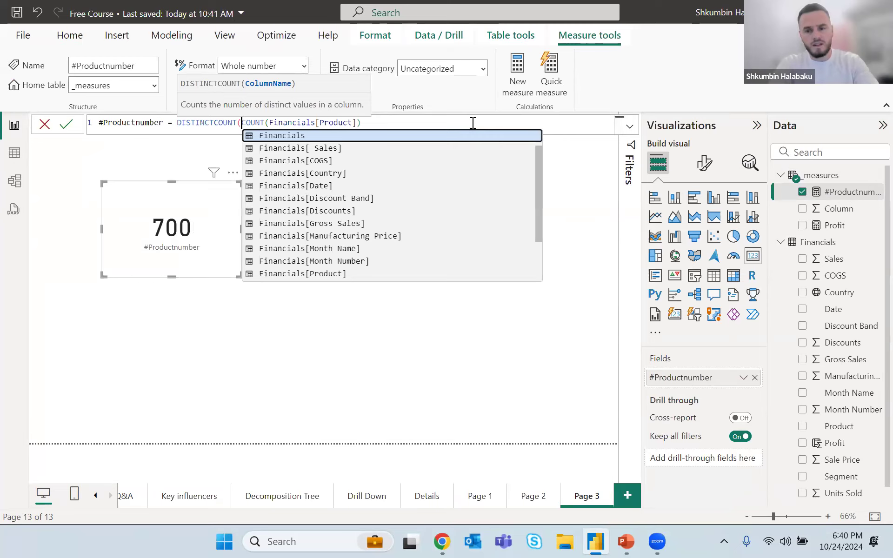
pyautogui.press('Delete')
pyautogui.press('Delete')
pyautogui.press('Delete')
pyautogui.press('Delete')
pyautogui.press('Delete')
pyautogui.press('Delete')
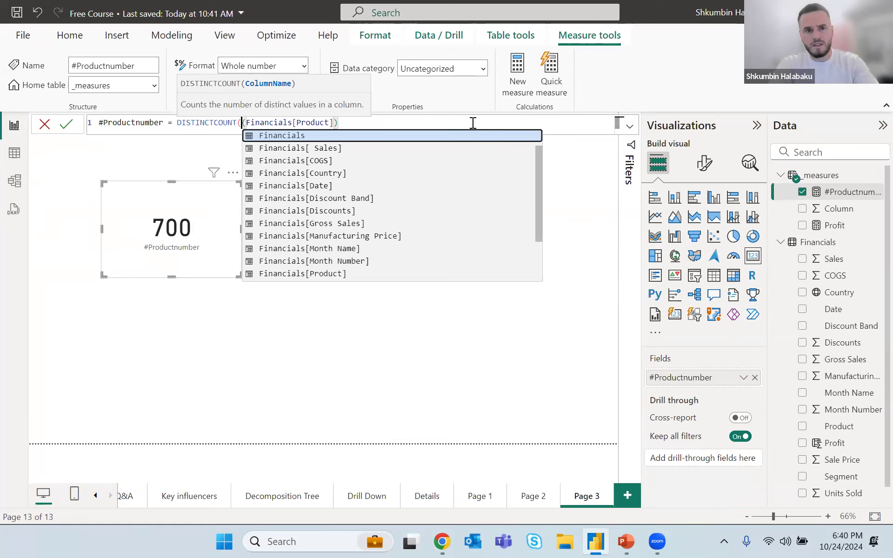
pyautogui.press('Escape')
pyautogui.press('Return')
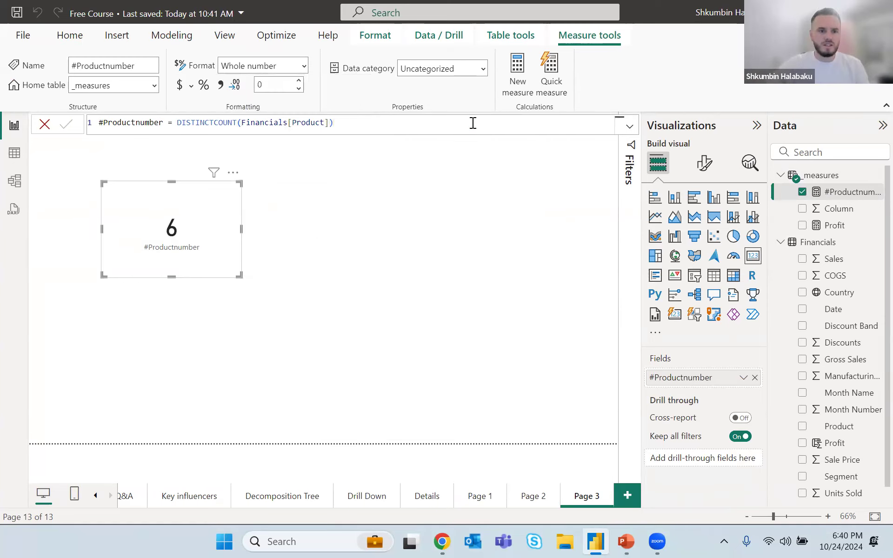
pyautogui.moveTo(215, 194); pyautogui.dragTo(209, 175)
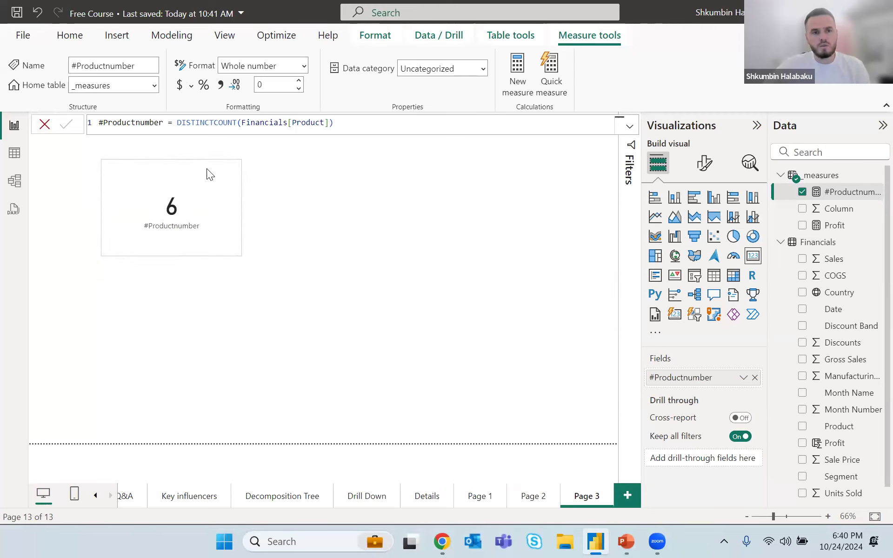
# Step: List the unique values of the Product column in Table view without applying a filter
pyautogui.click(14, 153)
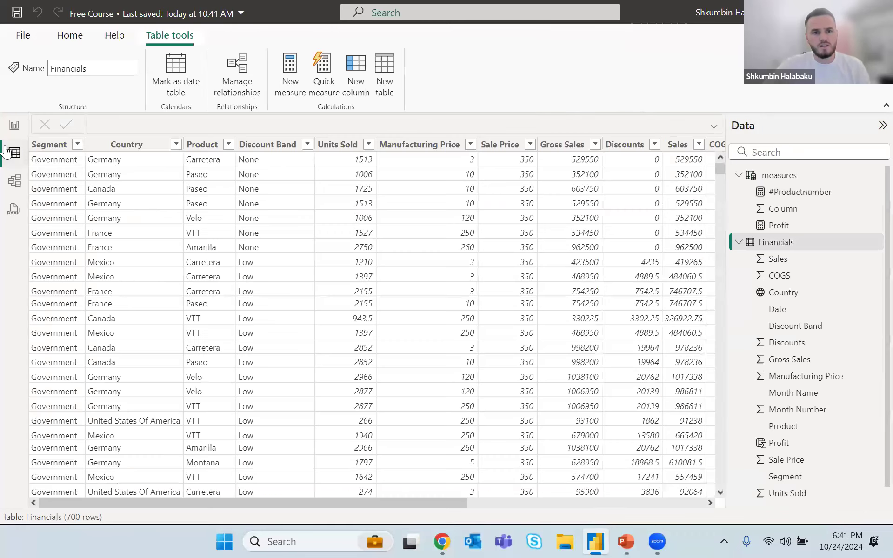
pyautogui.click(229, 145)
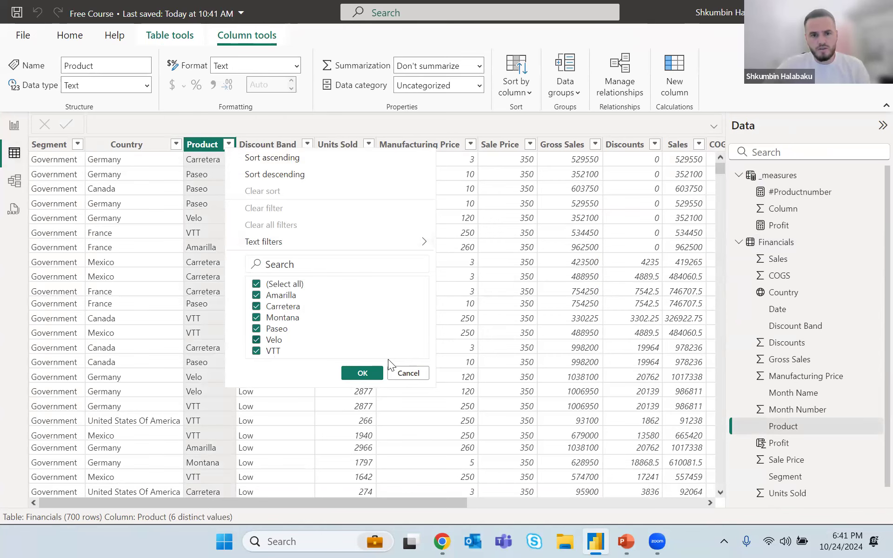
pyautogui.click(406, 373)
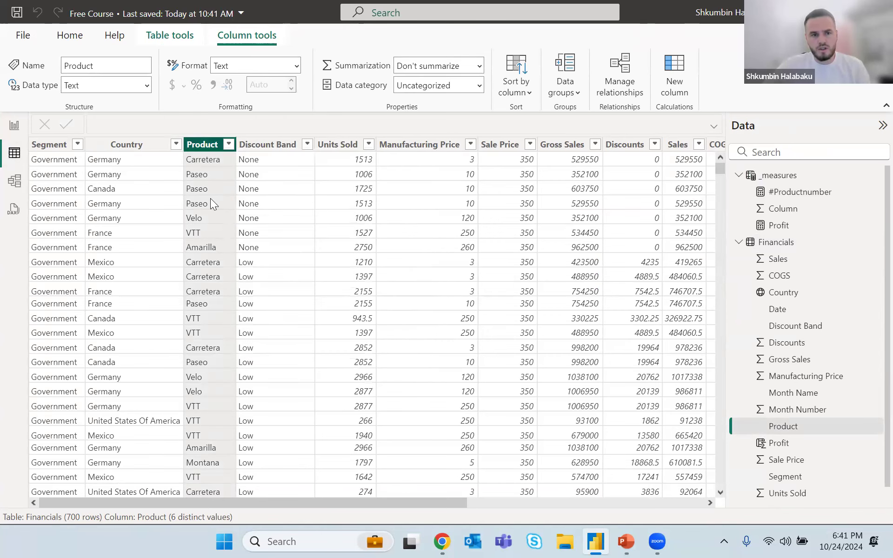
# Step: Back in Report view, reduce the #Productnumber card's height and move it to the upper edge of the page
pyautogui.click(14, 126)
pyautogui.moveTo(227, 233); pyautogui.dragTo(230, 202)
pyautogui.moveTo(209, 157); pyautogui.dragTo(204, 144)
# Step: Switch to PowerPoint to read slide 40, DAX – Math & Stats Functions, and return to Power BI
pyautogui.click(656, 540)
pyautogui.click(627, 541)
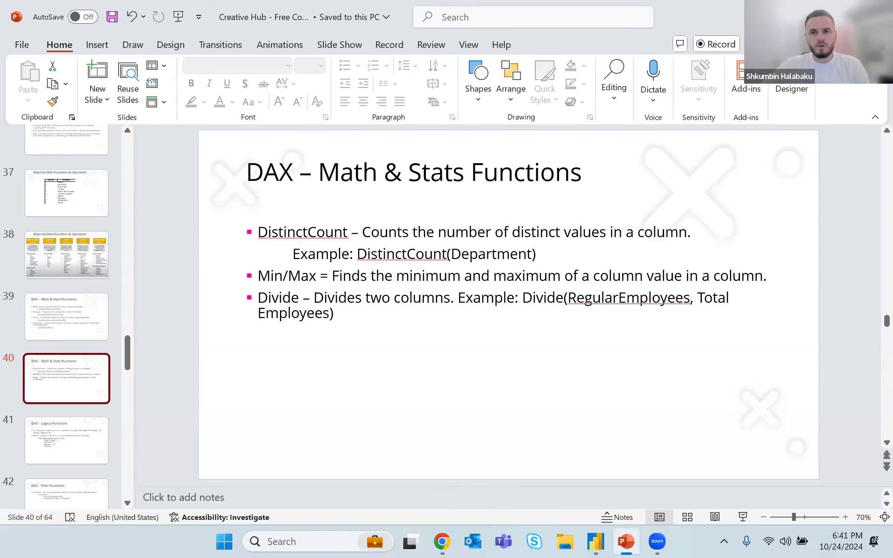
pyautogui.hotkey('alt', 'Tab')
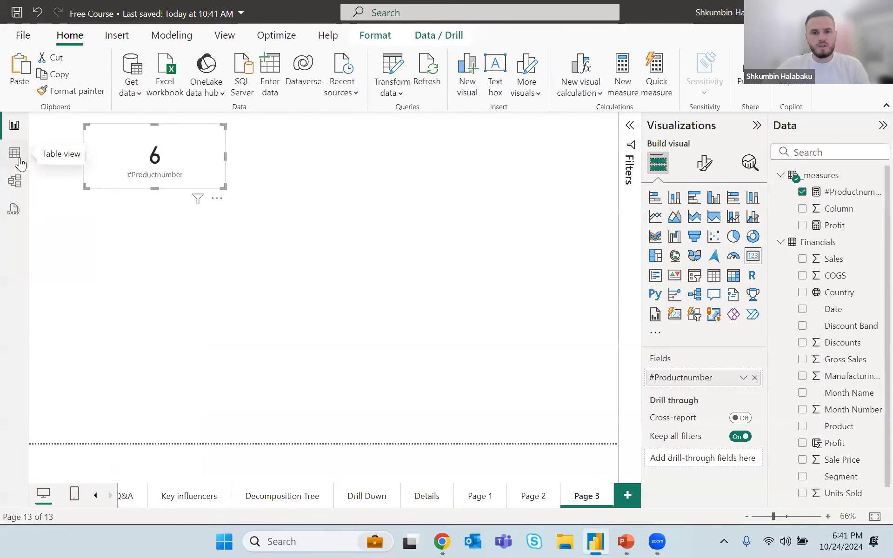
# Step: Browse the rows of the Financials table in Table view, checking the Units Sold values
pyautogui.click(14, 153)
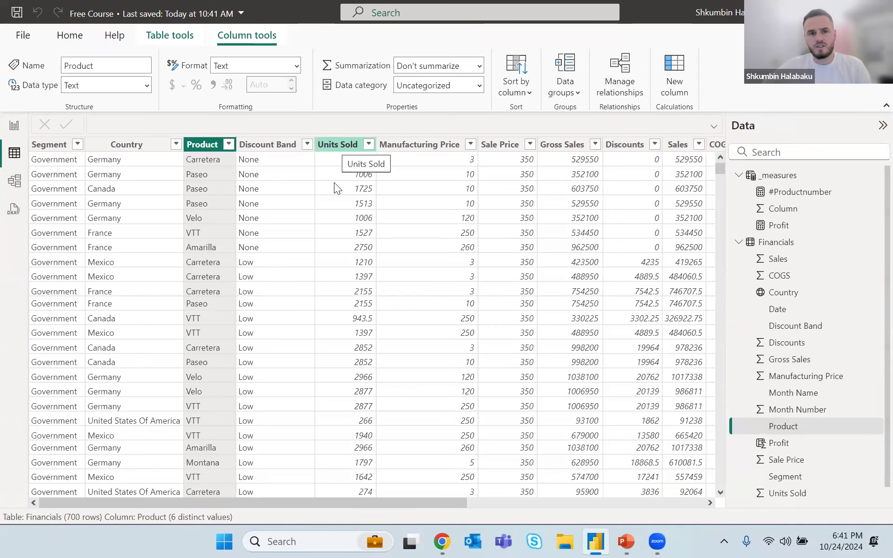
pyautogui.scroll(-10, 347, 191)
pyautogui.scroll(10, 347, 192)
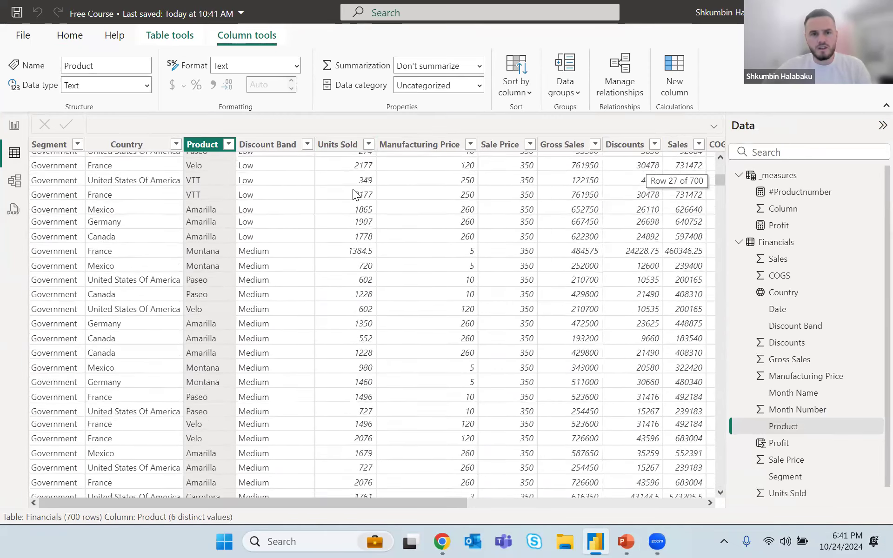
# Step: Return to Report view and start a new measure named Max Units Sold in the _measures table
pyautogui.click(12, 127)
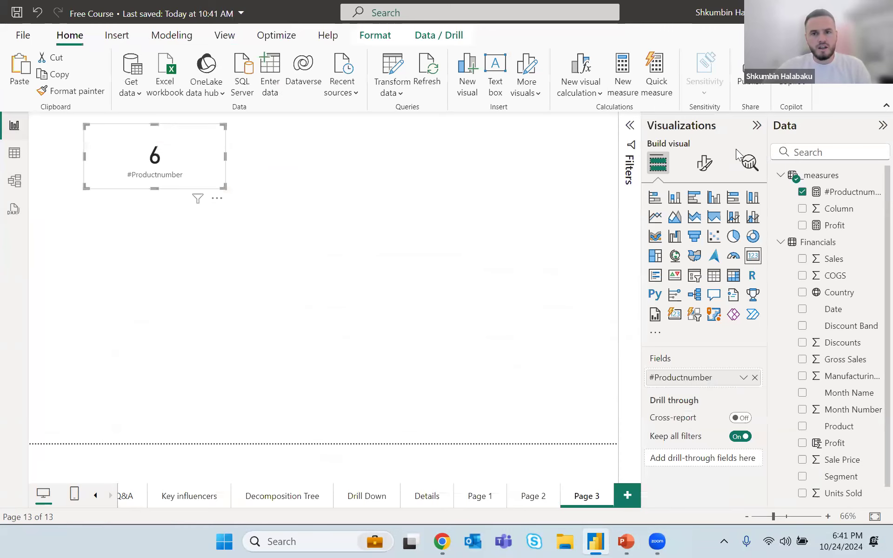
pyautogui.rightClick(821, 177)
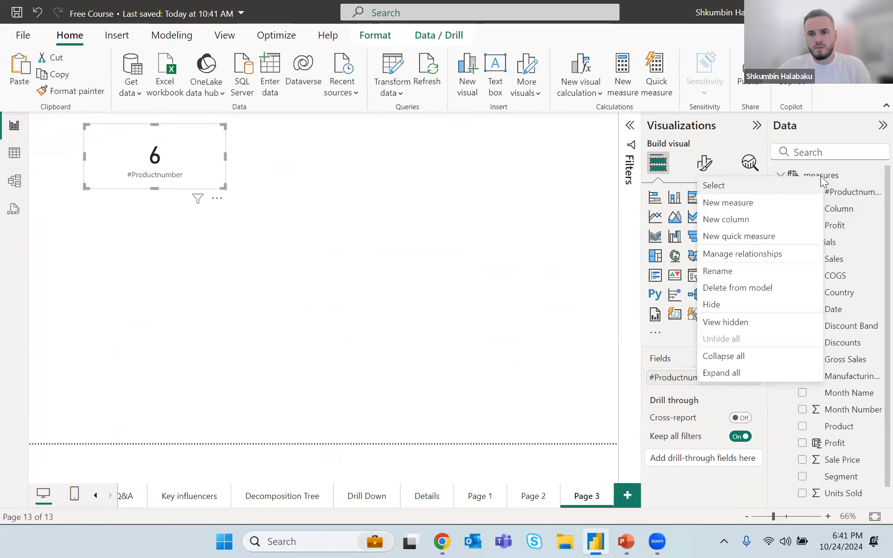
pyautogui.click(780, 202)
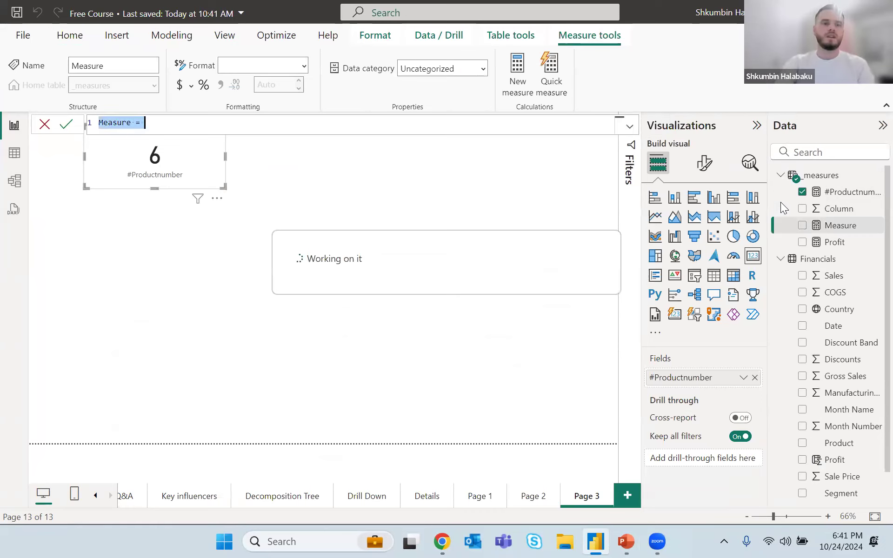
pyautogui.write('M')
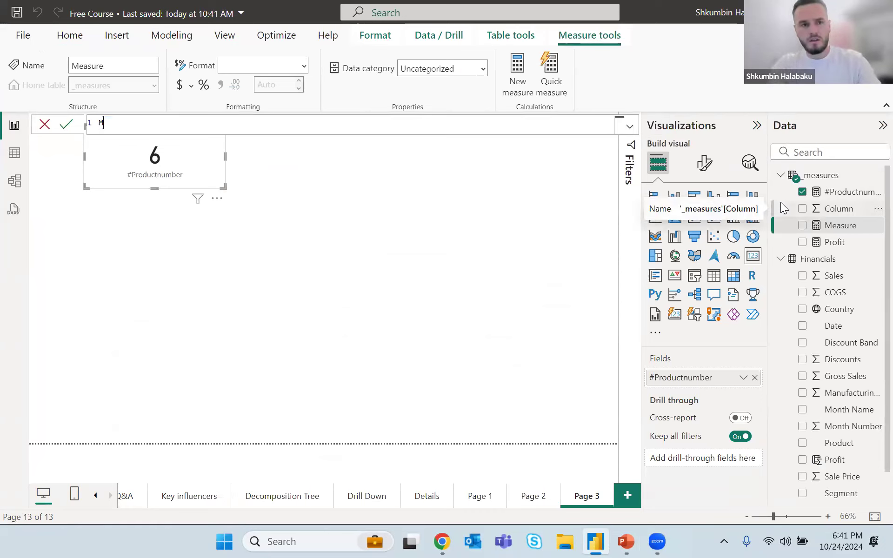
pyautogui.write('axUnits')
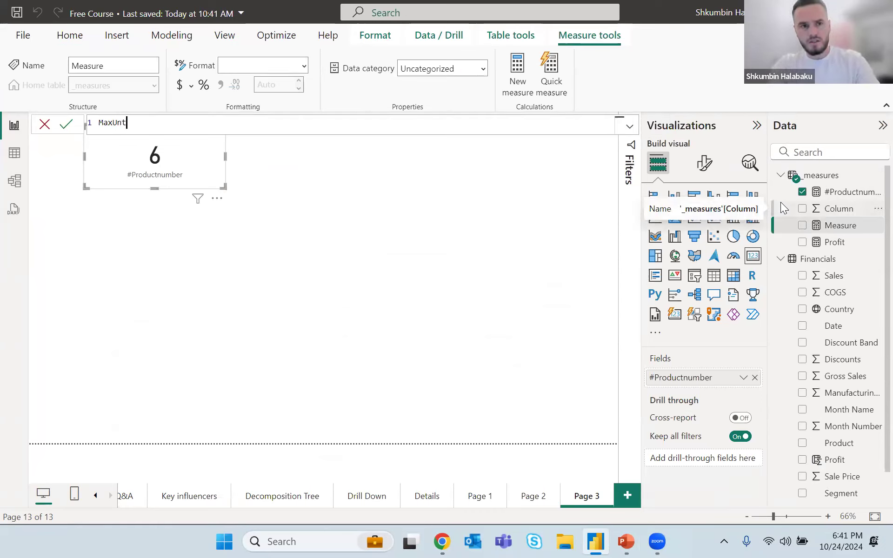
pyautogui.write('Sol')
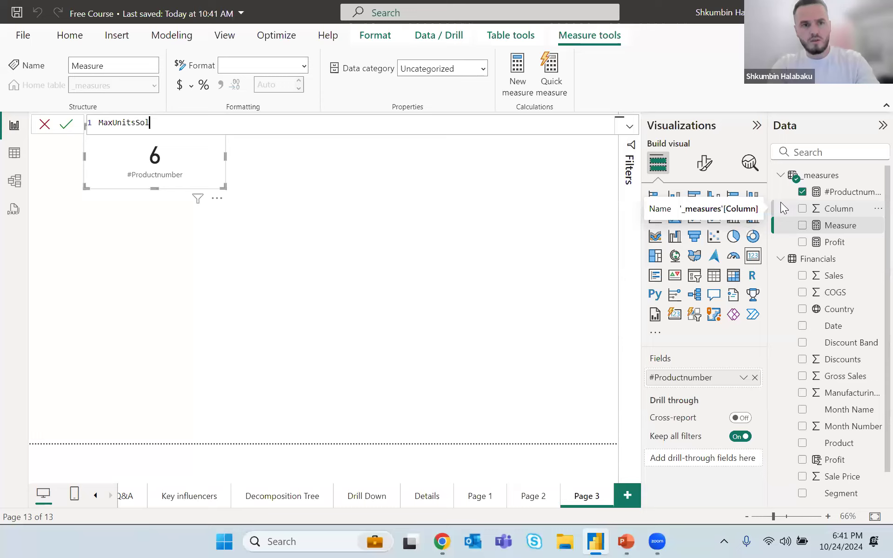
pyautogui.write('d')
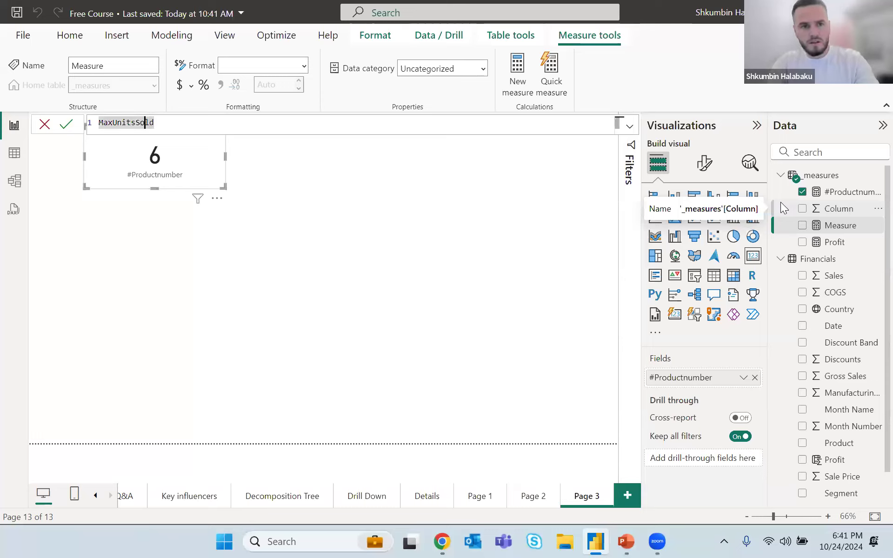
pyautogui.press('Left')
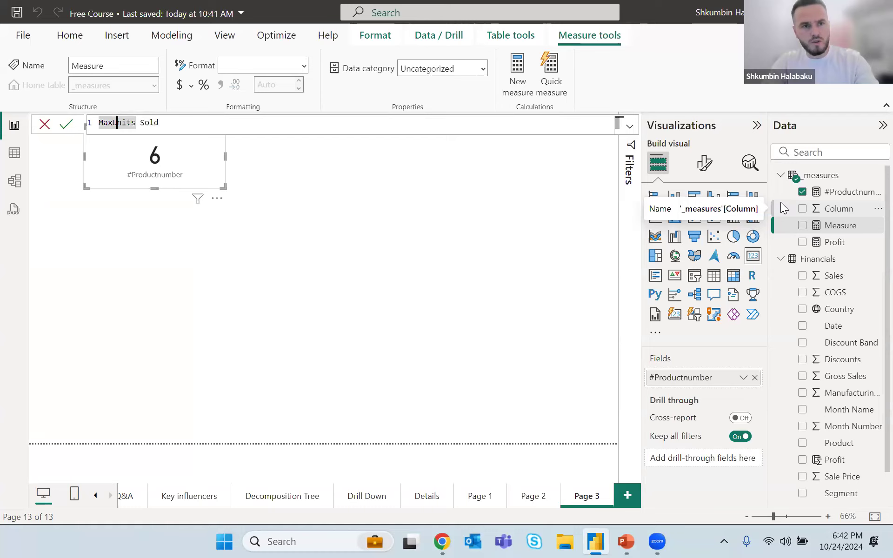
pyautogui.write('Sold')
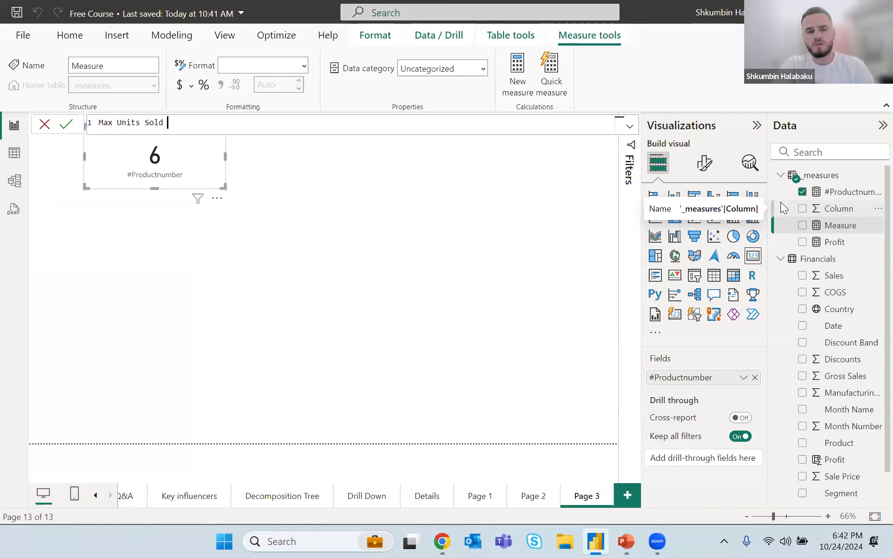
pyautogui.write(' =')
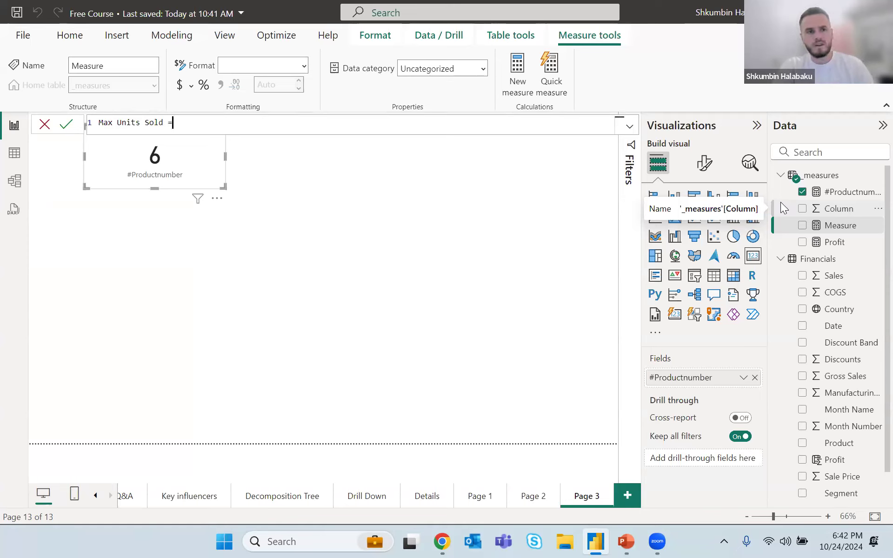
# Step: Define the Max Units Sold measure as MAX(Financials[Units Sold]) and commit the formula
pyautogui.write(' MAX(')
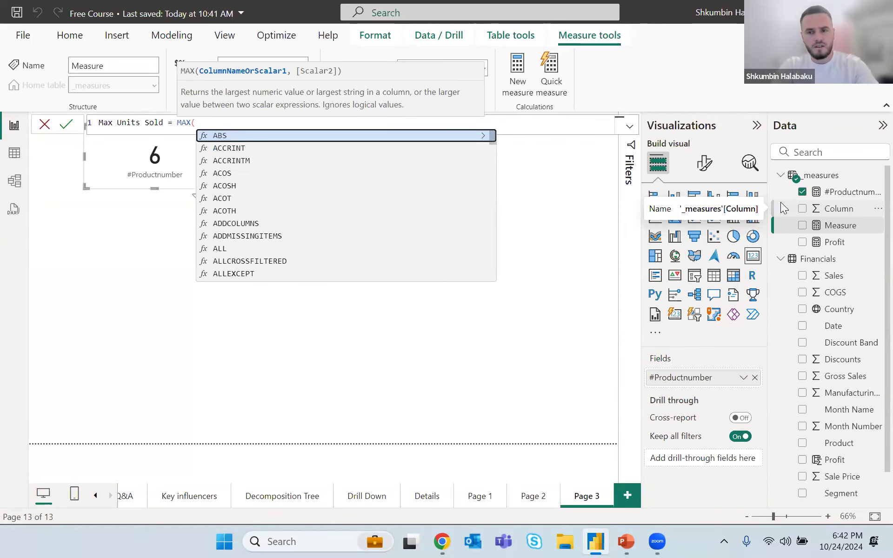
pyautogui.write('uni')
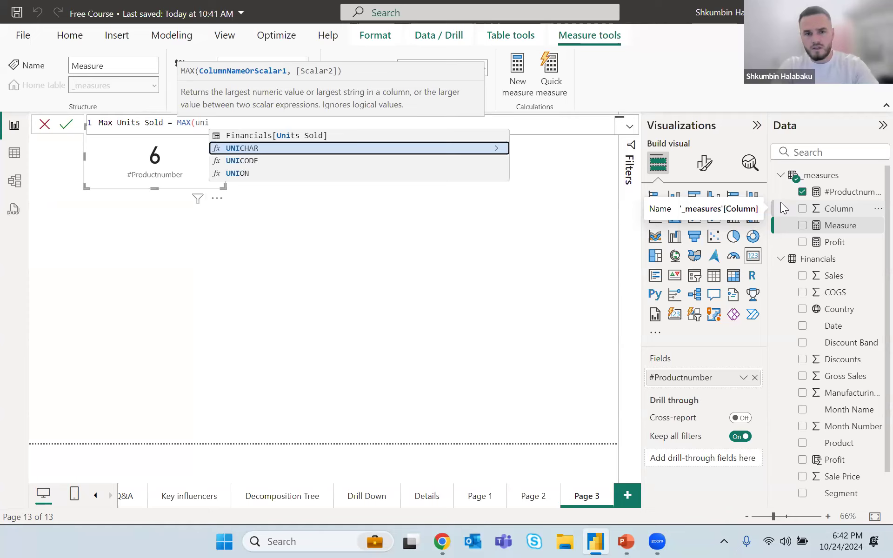
pyautogui.press('Up')
pyautogui.press('Tab')
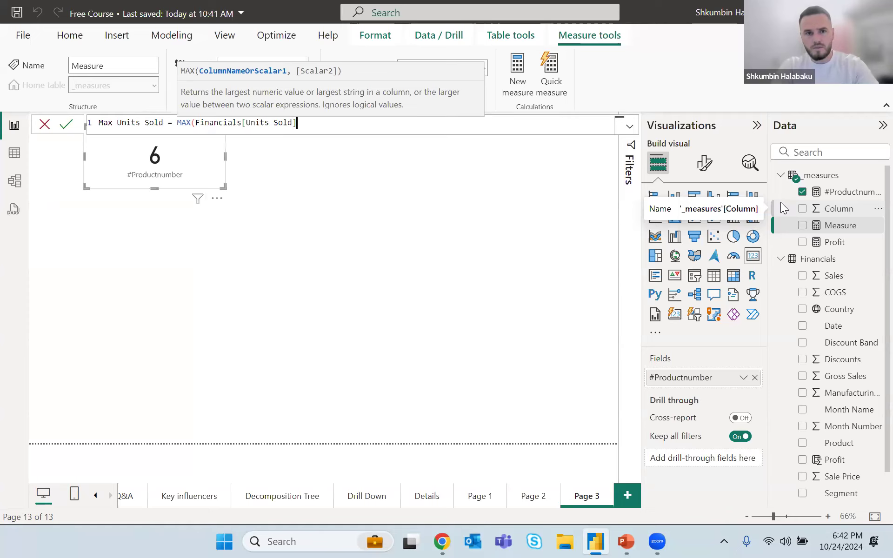
pyautogui.write(')')
pyautogui.press('Return')
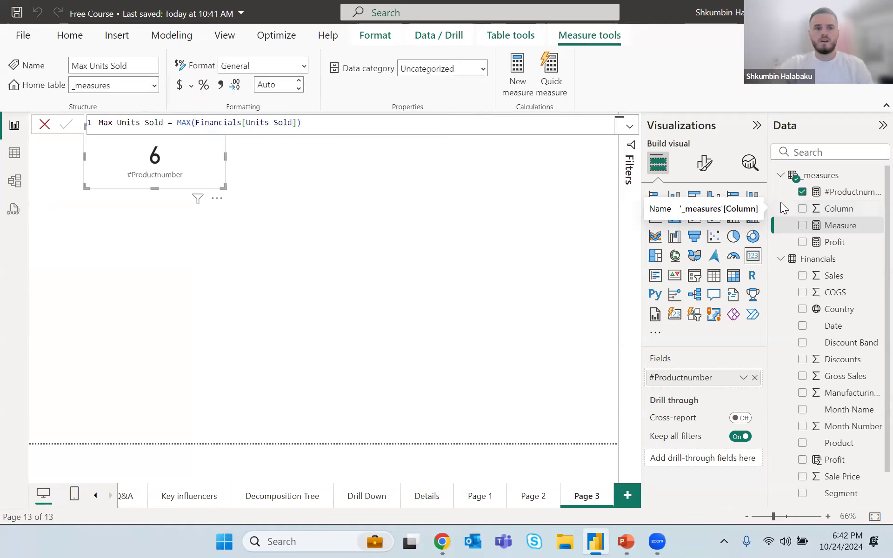
pyautogui.click(44, 124)
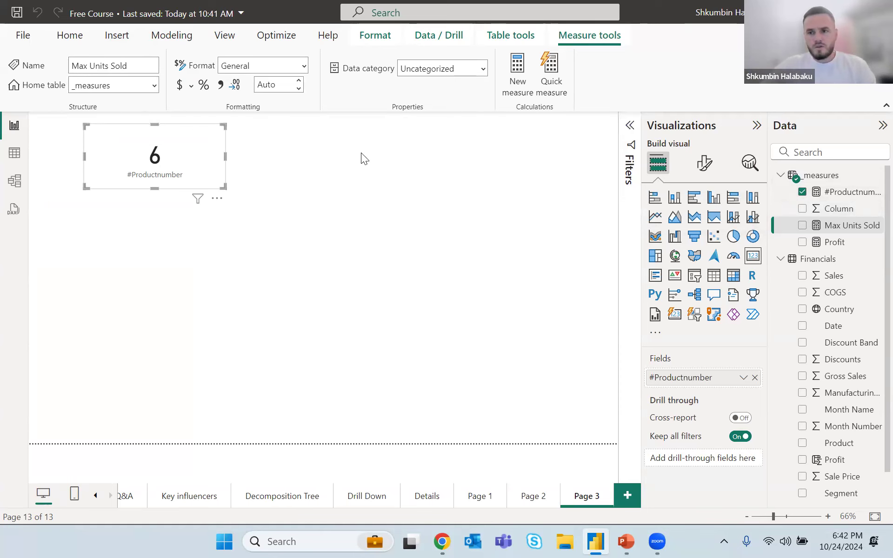
# Step: Add the Max Units Sold measure to Page 3 as a separate card visual and widen the card
pyautogui.click(506, 204)
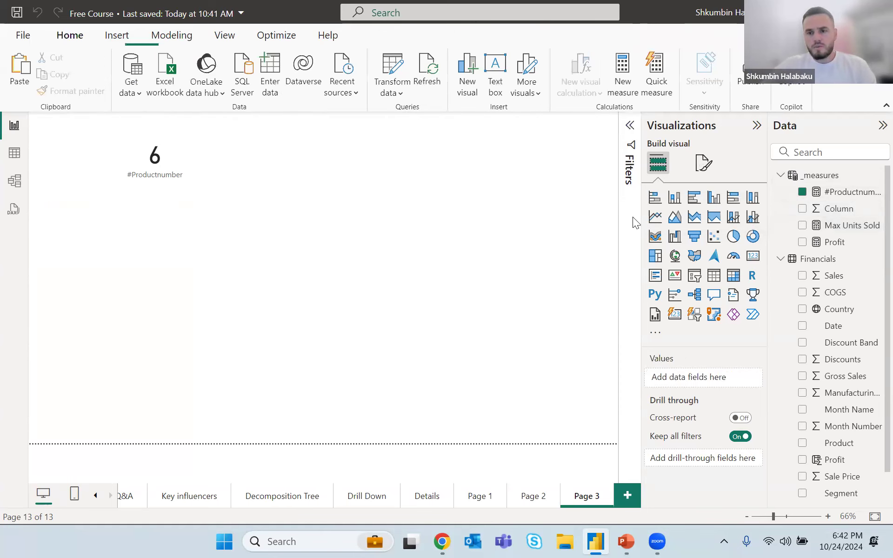
pyautogui.click(802, 225)
pyautogui.moveTo(230, 237); pyautogui.dragTo(500, 170)
pyautogui.click(753, 255)
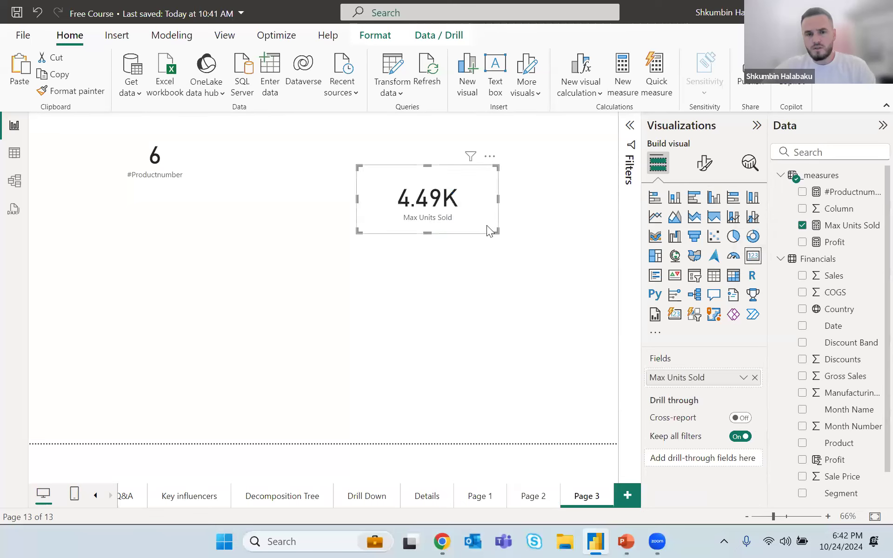
pyautogui.moveTo(526, 235)
pyautogui.mouseDown()
pyautogui.moveTo(544, 225)
pyautogui.moveTo(541, 235)
pyautogui.mouseUp()
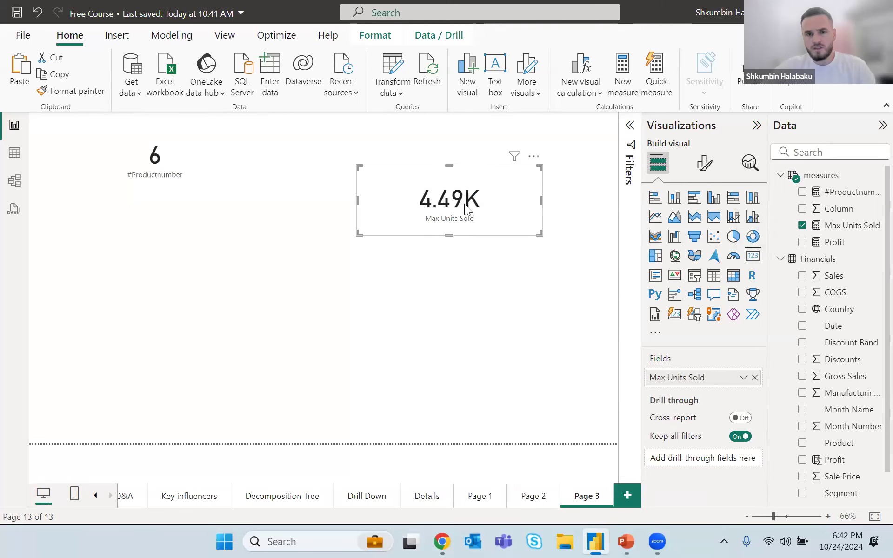
# Step: Set the callout value's display units to None on the Max Units Sold card
pyautogui.click(703, 165)
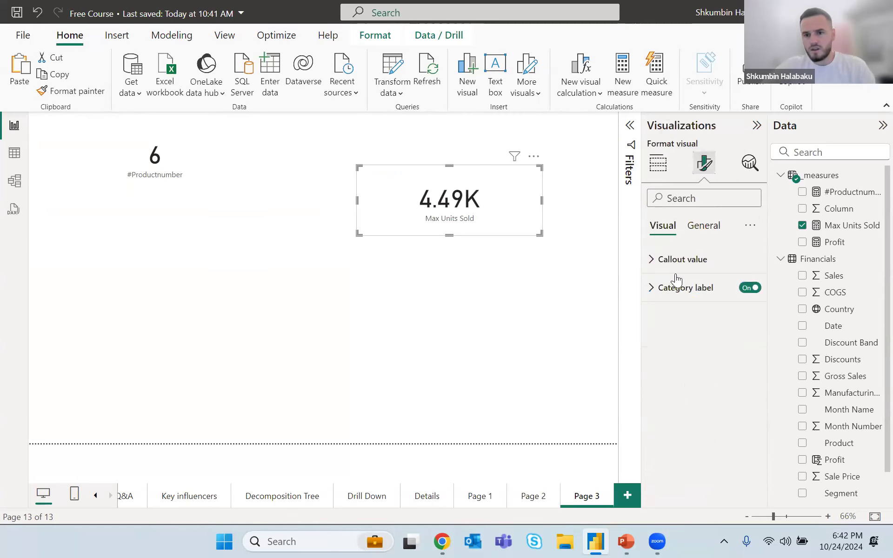
pyautogui.click(689, 261)
pyautogui.scroll(-2, 698, 348)
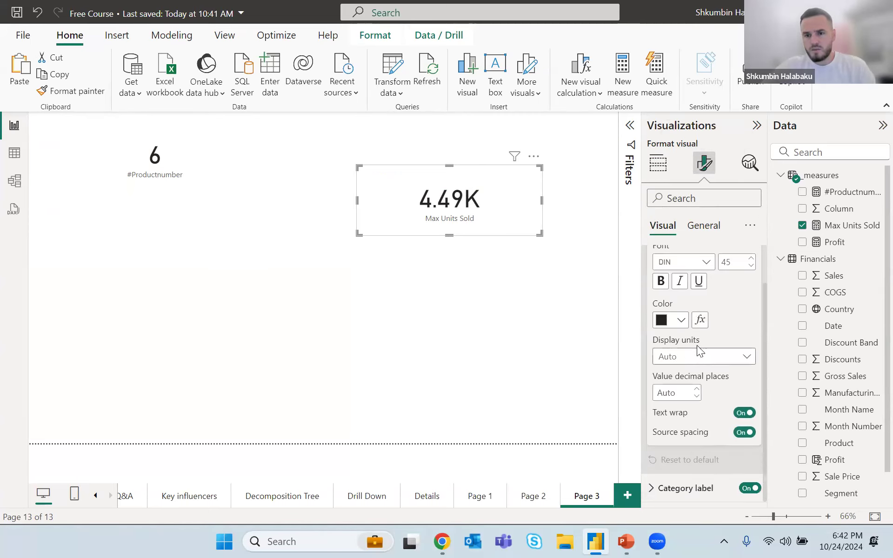
pyautogui.click(695, 357)
pyautogui.click(679, 391)
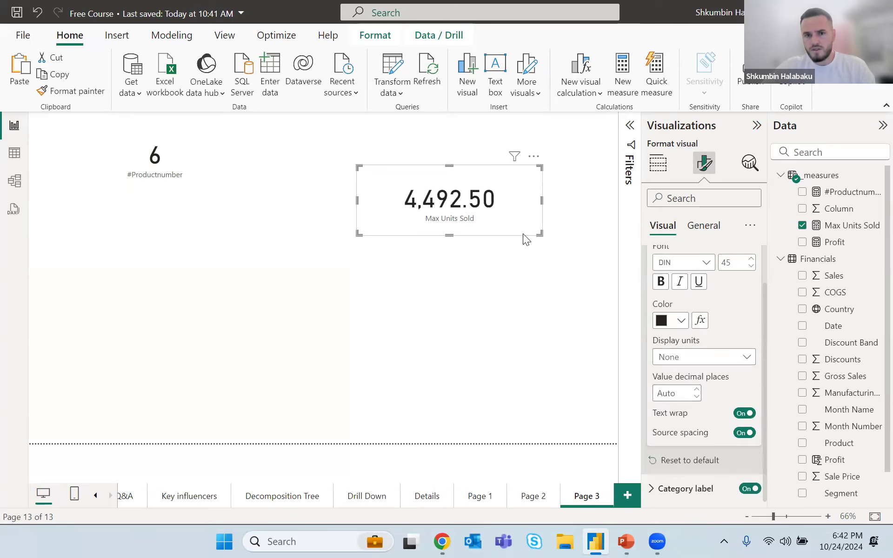
# Step: Narrow the Max Units Sold card and move it nearer the #Productnumber card, and finally delete it from the page
pyautogui.moveTo(540, 233); pyautogui.dragTo(515, 234)
pyautogui.moveTo(473, 179); pyautogui.dragTo(347, 178)
pyautogui.click(537, 193)
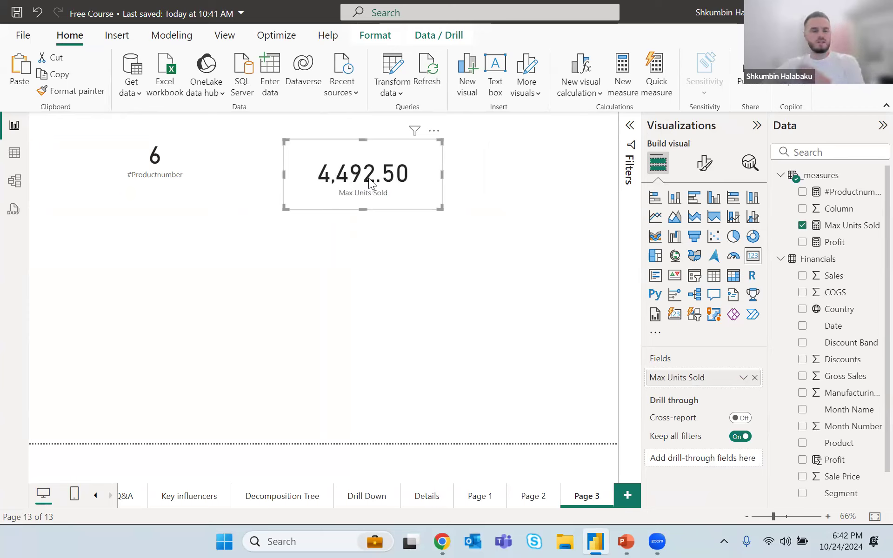
pyautogui.moveTo(386, 144); pyautogui.dragTo(418, 148)
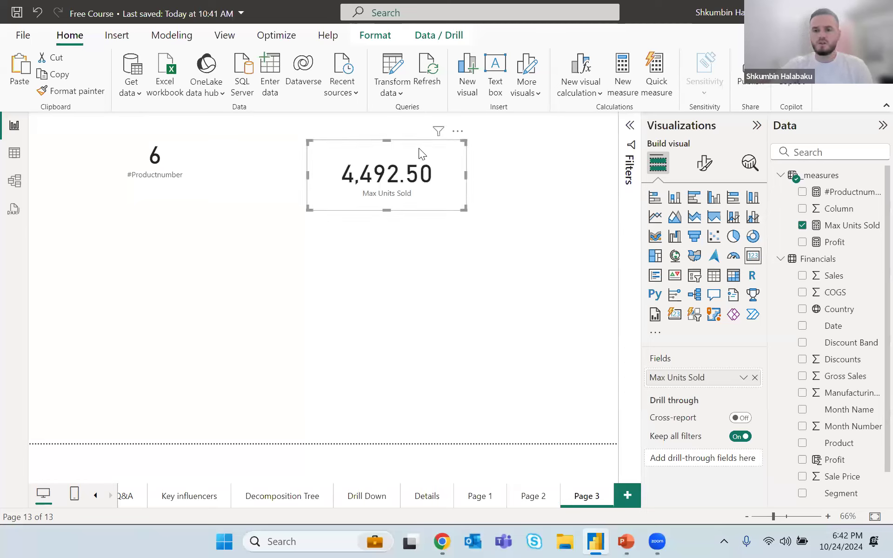
pyautogui.press('Delete')
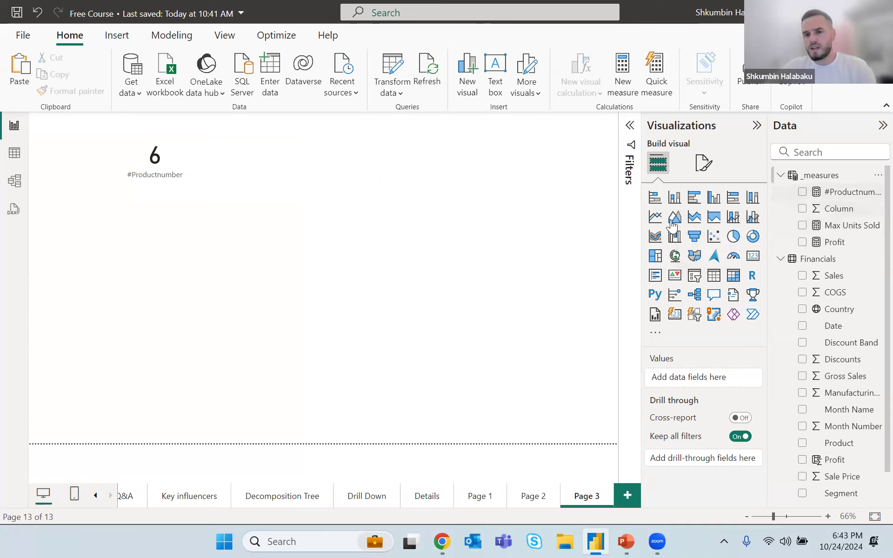
# Step: Insert an empty table visual on Page 3, enlarge it and place it below the #Productnumber card near the page's middle
pyautogui.click(694, 198)
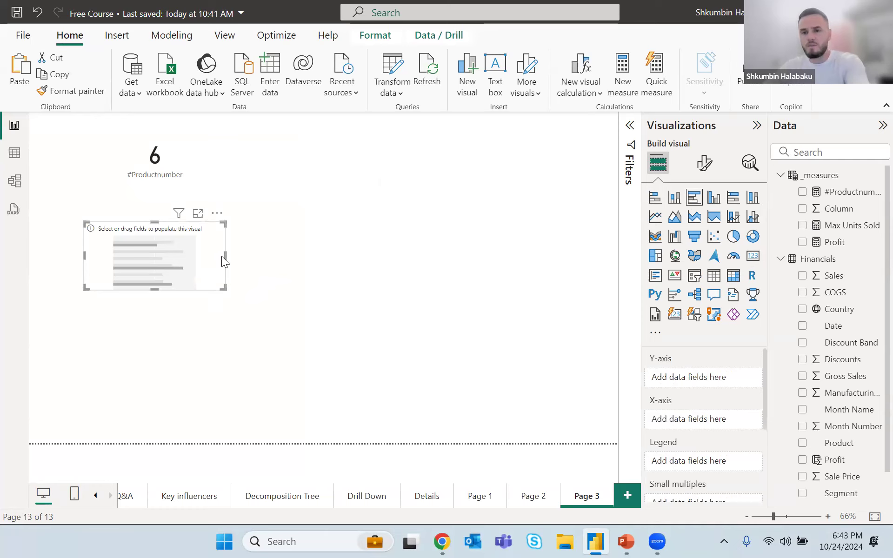
pyautogui.click(714, 275)
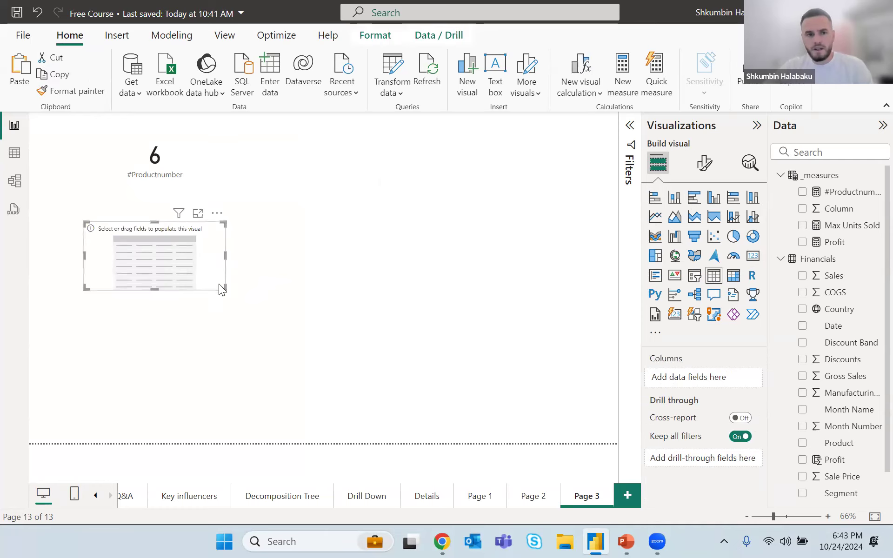
pyautogui.moveTo(225, 289); pyautogui.dragTo(307, 392)
pyautogui.moveTo(243, 229); pyautogui.dragTo(339, 209)
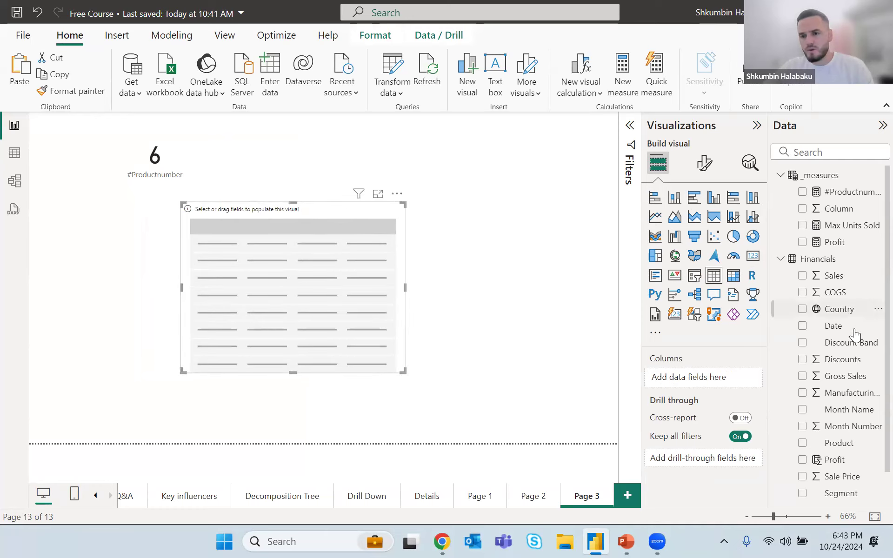
# Step: Add Product and Max Units Sold as the table's columns, and make the table visual wider and slightly shorter
pyautogui.scroll(-1, 855, 334)
pyautogui.moveTo(844, 410); pyautogui.dragTo(722, 376)
pyautogui.scroll(1, 849, 232)
pyautogui.moveTo(849, 233); pyautogui.dragTo(750, 391)
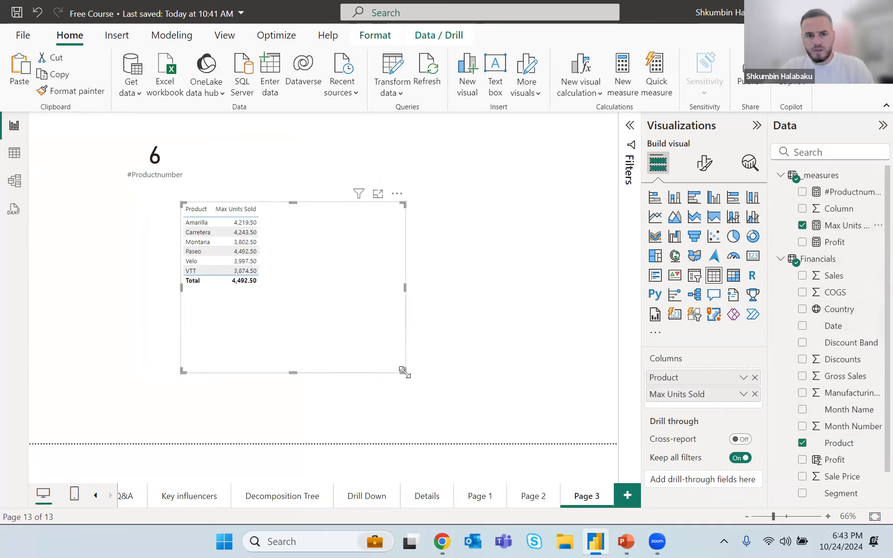
pyautogui.moveTo(437, 360); pyautogui.dragTo(496, 354)
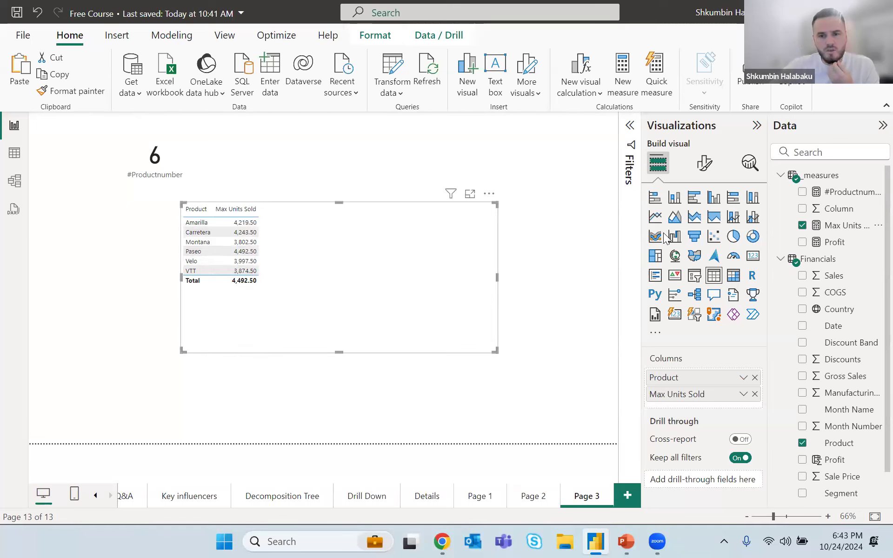
# Step: Set the font size of the table's values to 17 and shift the table visual slightly to the right
pyautogui.click(704, 163)
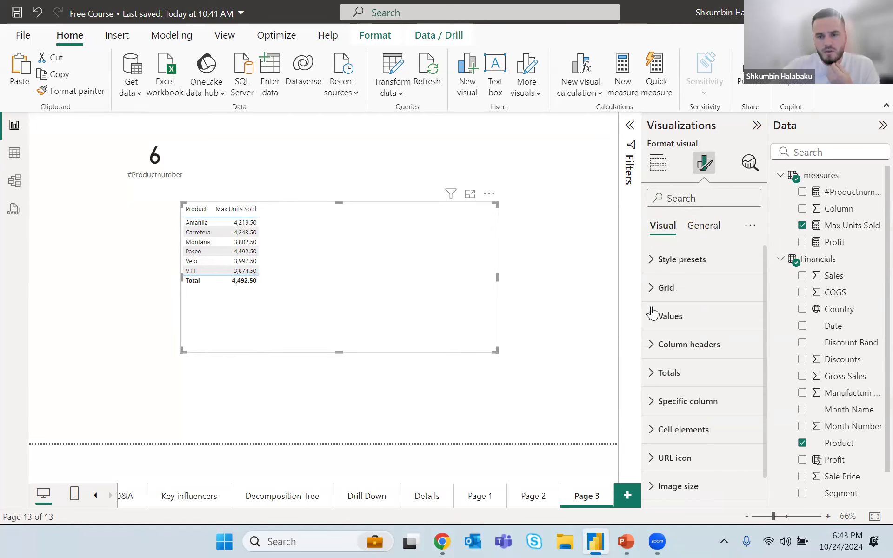
pyautogui.click(653, 315)
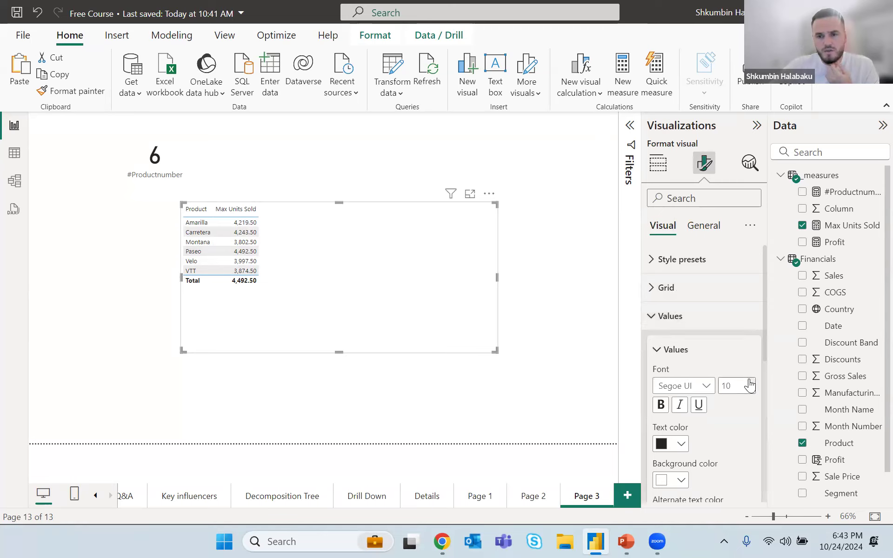
pyautogui.click(750, 382)
pyautogui.click(751, 383)
pyautogui.click(751, 382)
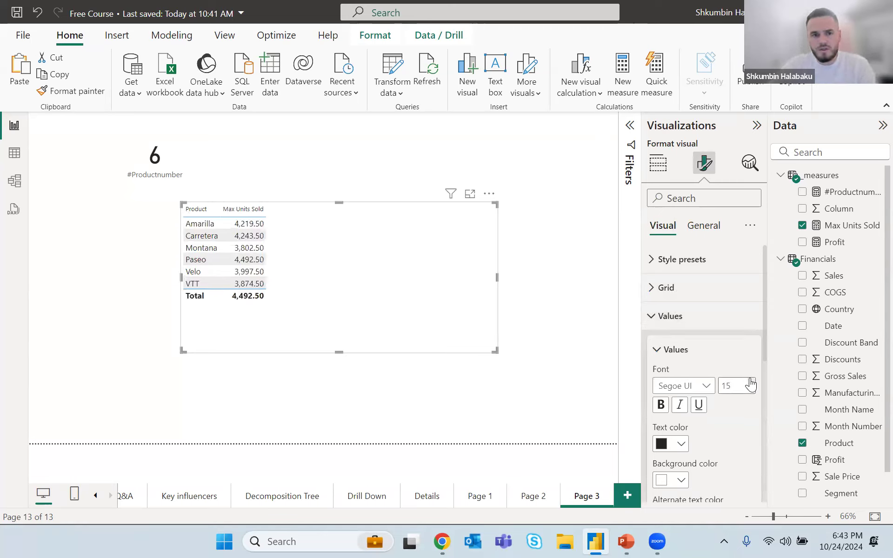
pyautogui.click(750, 383)
pyautogui.click(750, 382)
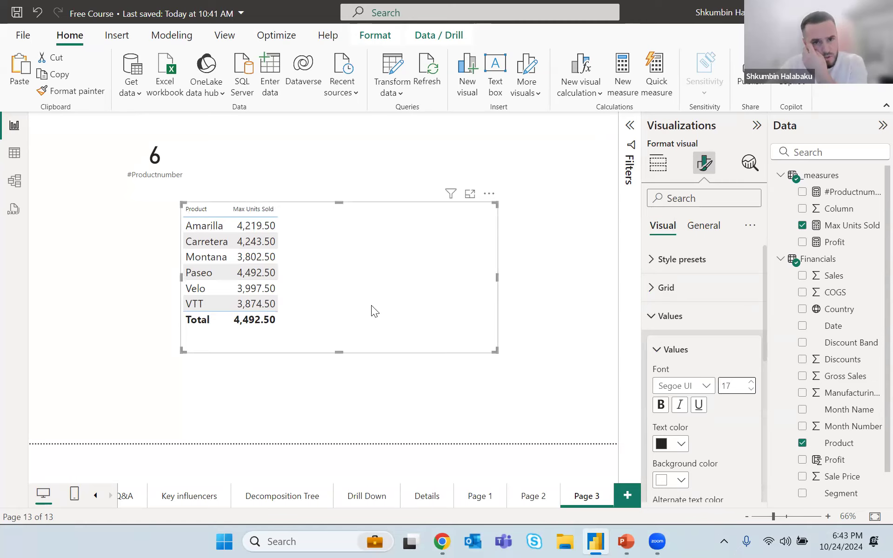
pyautogui.moveTo(298, 328); pyautogui.dragTo(278, 318)
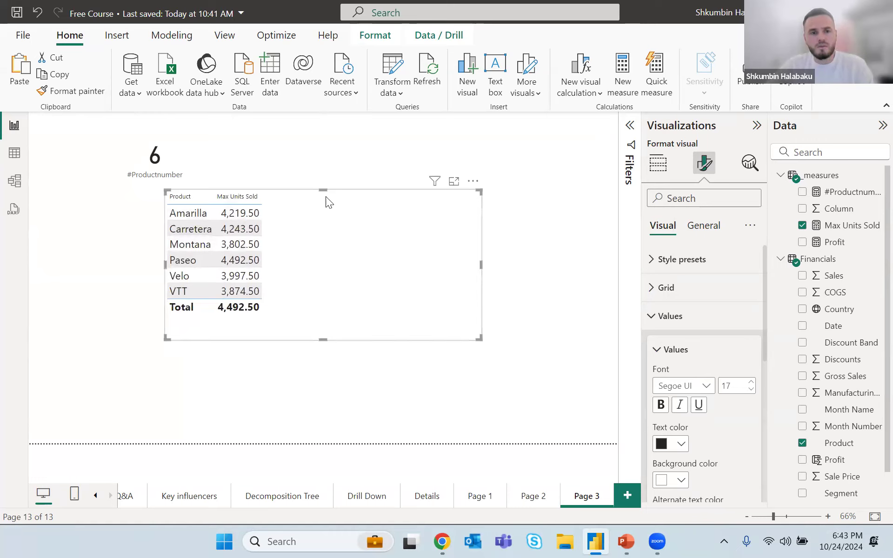
pyautogui.moveTo(327, 198); pyautogui.dragTo(339, 207)
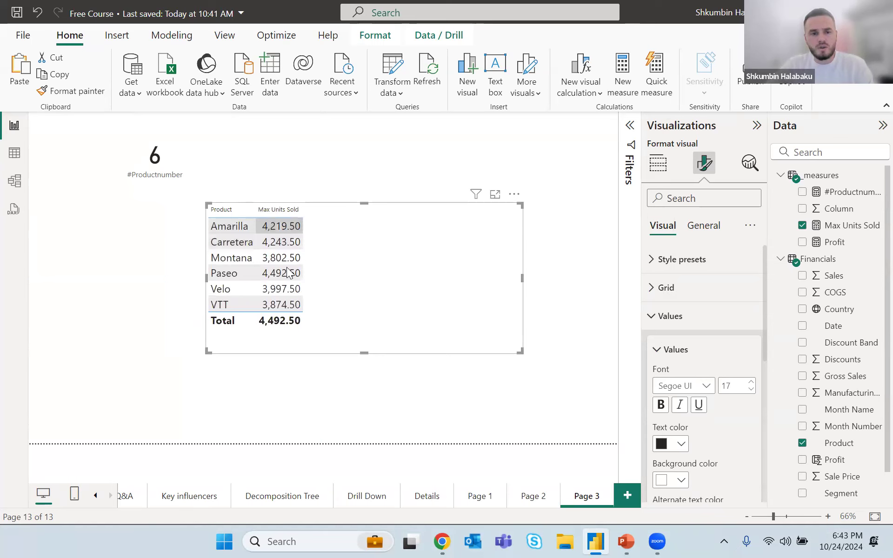
# Step: Replace the table visual's Product column with Country, and then replace Country with Discount Band, keeping Max Units Sold
pyautogui.click(654, 163)
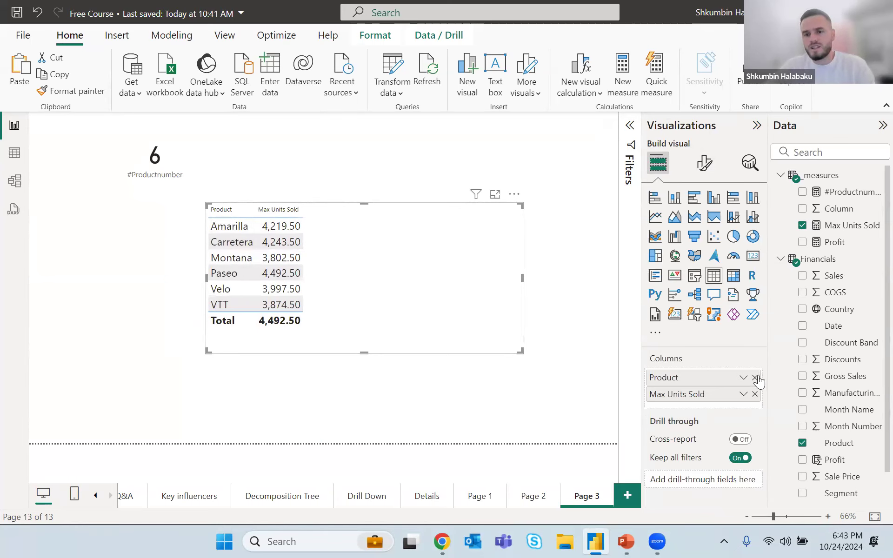
pyautogui.click(754, 379)
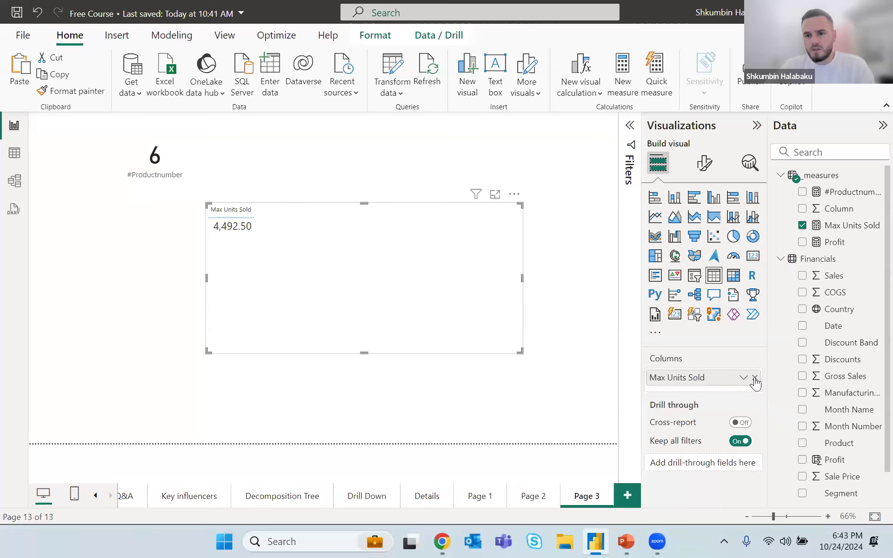
pyautogui.moveTo(818, 309); pyautogui.dragTo(754, 376)
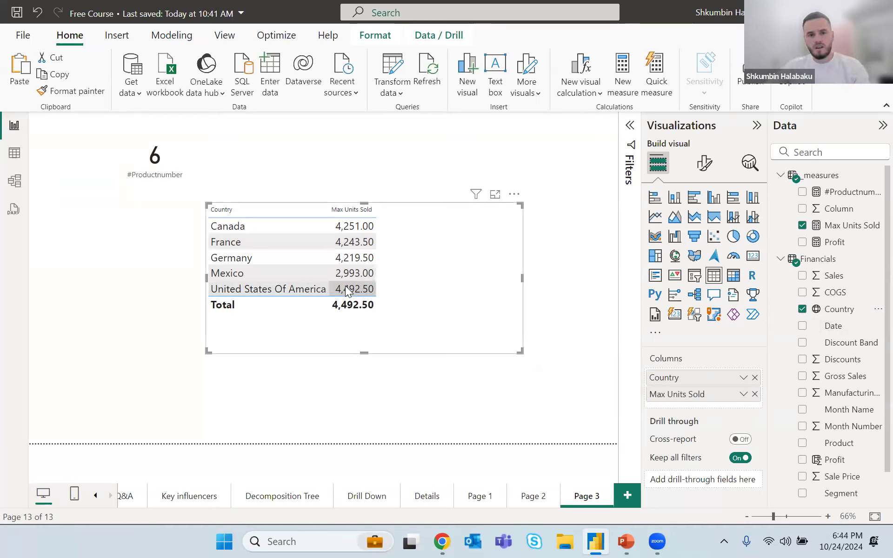
pyautogui.click(754, 380)
pyautogui.moveTo(851, 342); pyautogui.dragTo(723, 377)
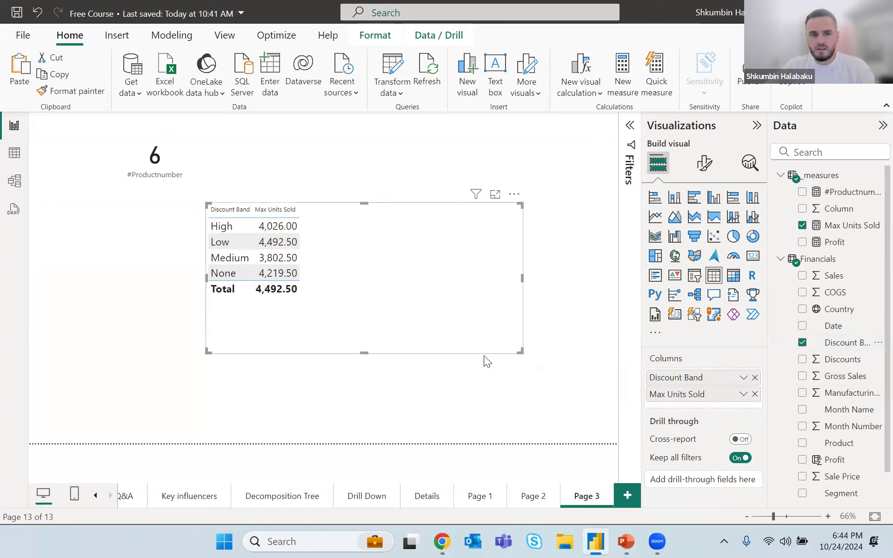
# Step: Convert the table visual into a card showing only Max Units Sold, and make it smaller near the page's middle
pyautogui.moveTo(521, 351); pyautogui.dragTo(546, 335)
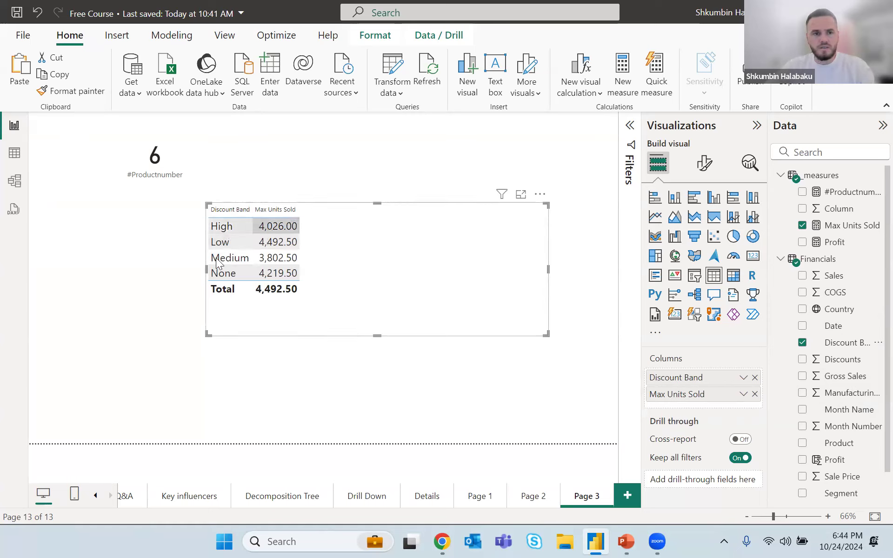
pyautogui.moveTo(338, 203); pyautogui.dragTo(338, 201)
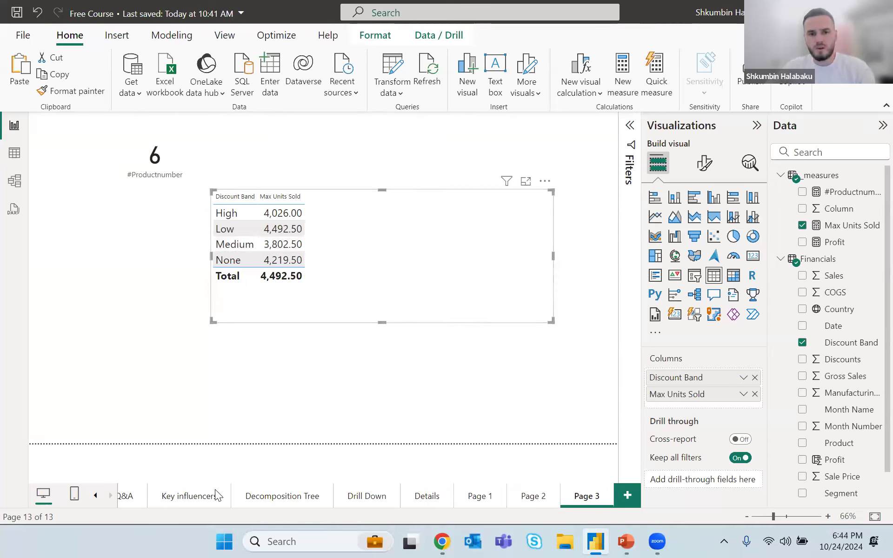
pyautogui.click(752, 255)
pyautogui.moveTo(546, 320); pyautogui.dragTo(528, 275)
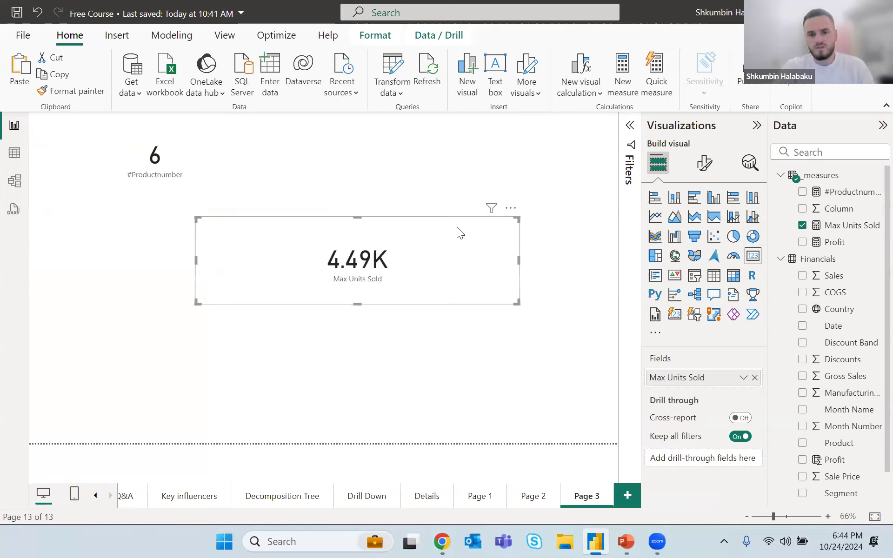
# Step: Switch to PowerPoint and review the Divide example on the DAX – Math & Stats Functions slide
pyautogui.click(630, 538)
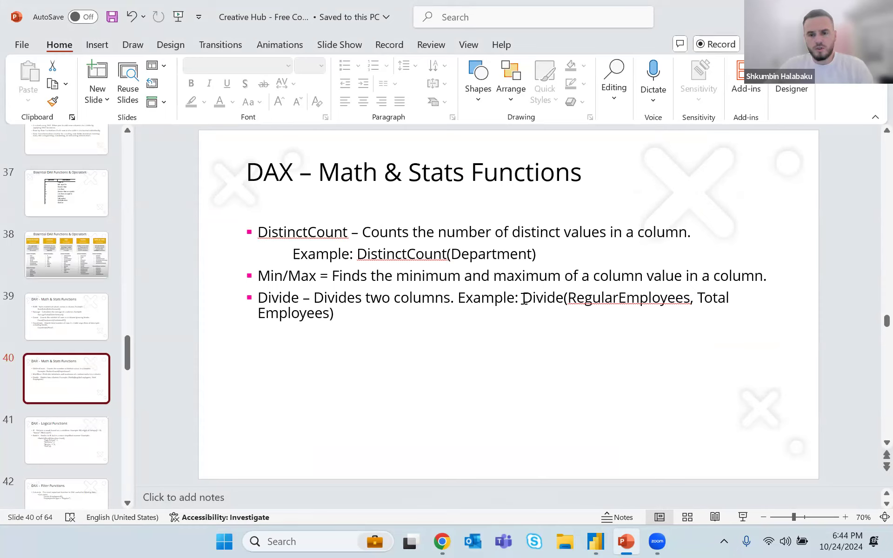
pyautogui.moveTo(532, 294); pyautogui.dragTo(548, 298)
pyautogui.click(612, 298)
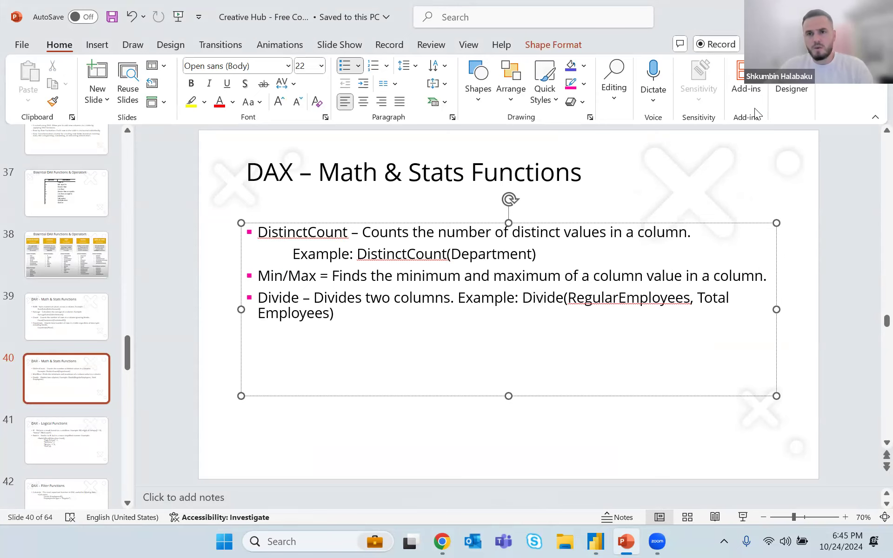
# Step: Switch back to Power BI and examine the Financials table's data across to the Date, Year and Profit columns
pyautogui.hotkey('alt', 'Tab')
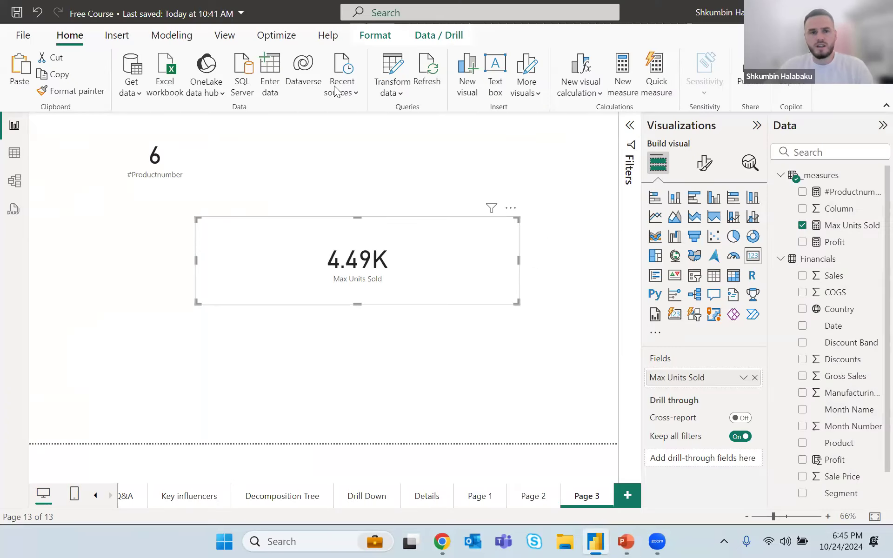
pyautogui.click(15, 153)
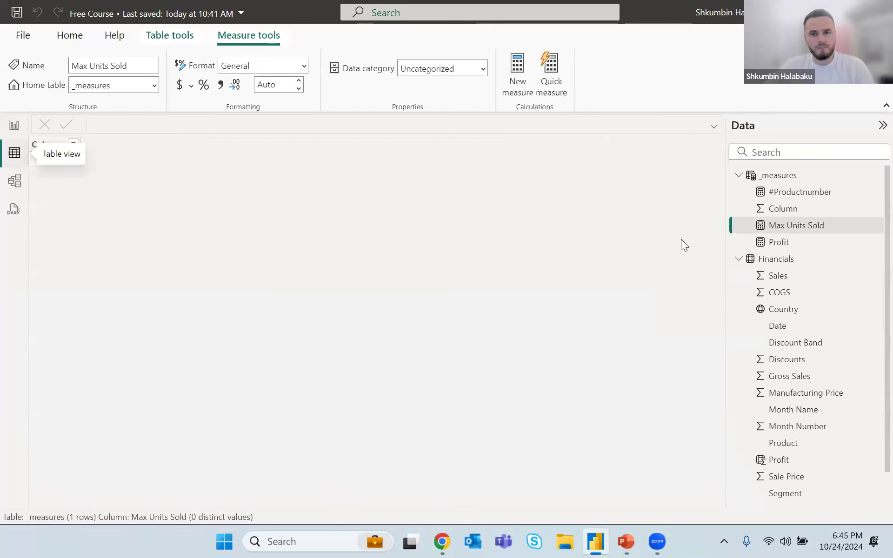
pyautogui.click(783, 264)
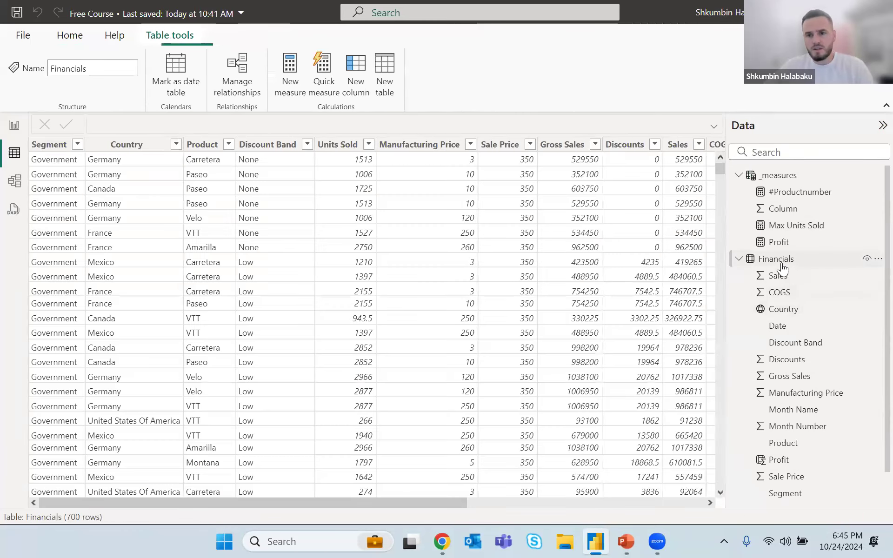
pyautogui.click(14, 126)
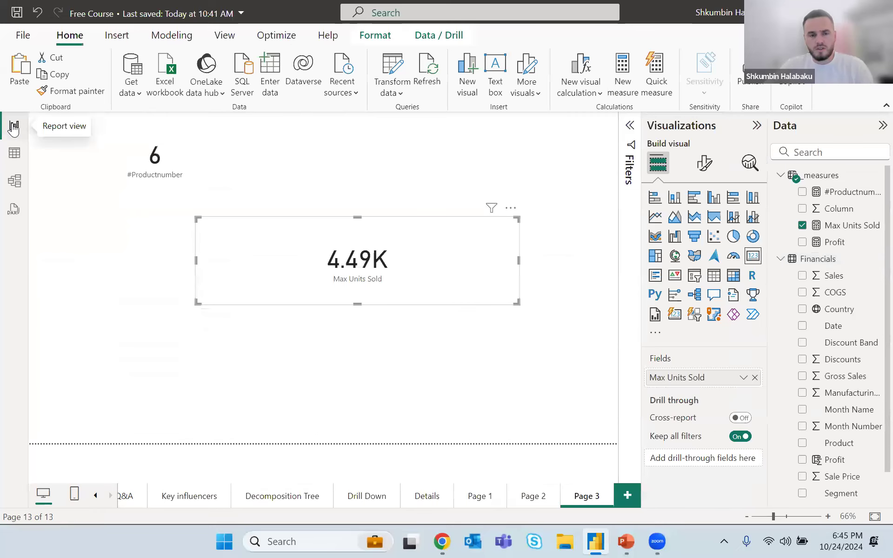
pyautogui.click(14, 155)
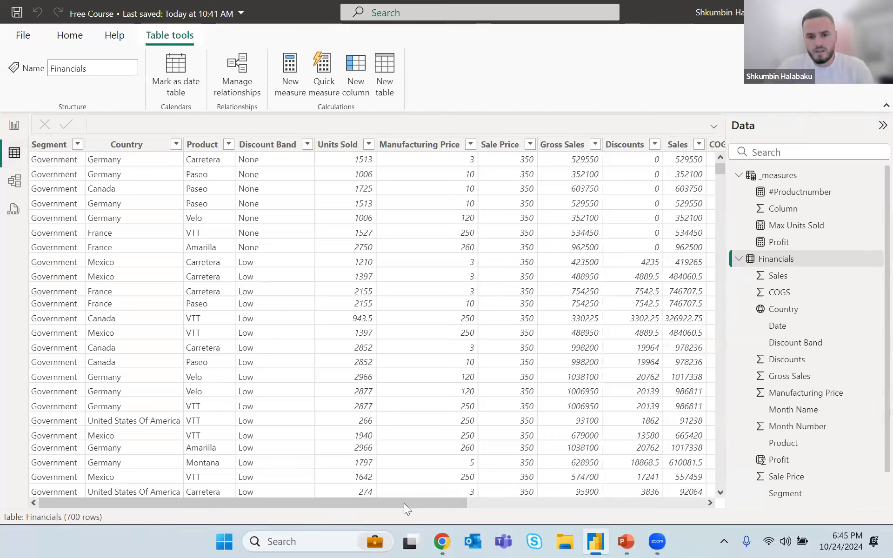
pyautogui.moveTo(404, 503); pyautogui.dragTo(674, 522)
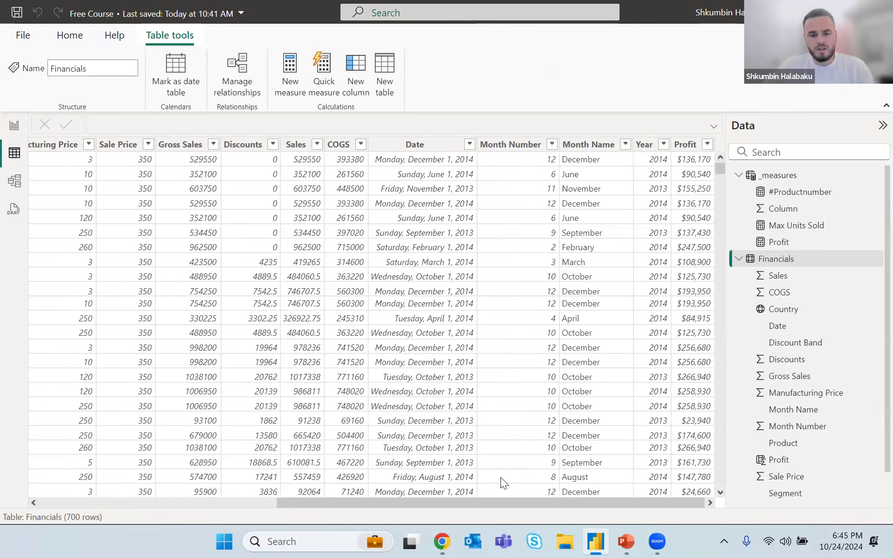
pyautogui.moveTo(493, 505); pyautogui.dragTo(488, 504)
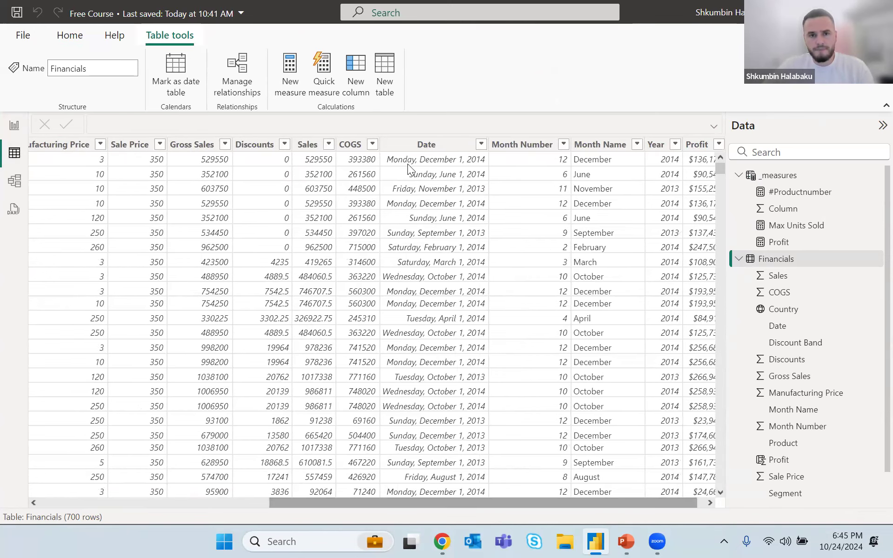
# Step: Create a measure named Profit Margin in the _measures table, starting a DIVIDE formula with [Profit] as the numerator
pyautogui.rightClick(776, 176)
pyautogui.click(714, 186)
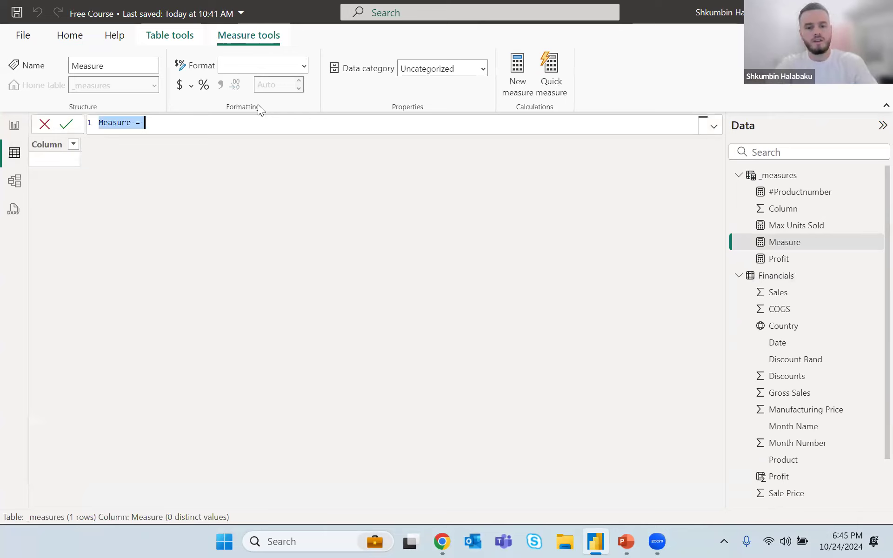
pyautogui.write('Profit M')
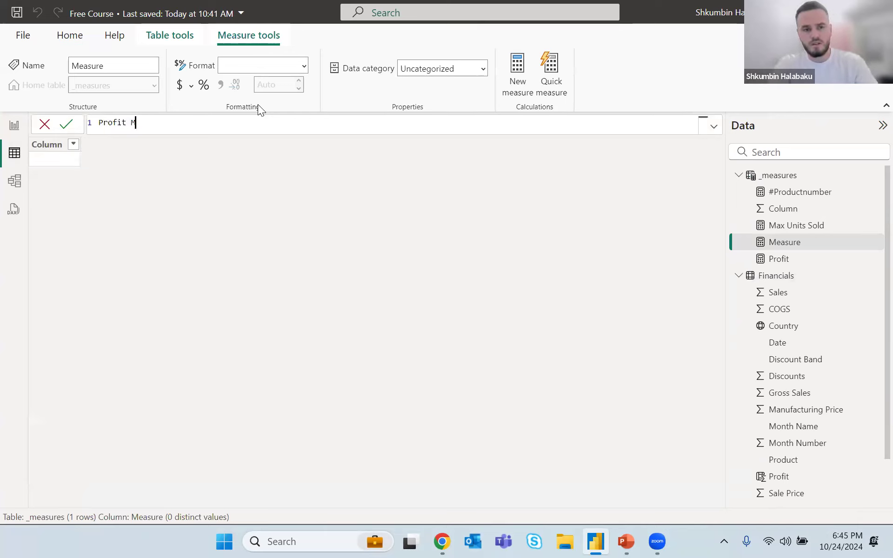
pyautogui.write('argin = divi')
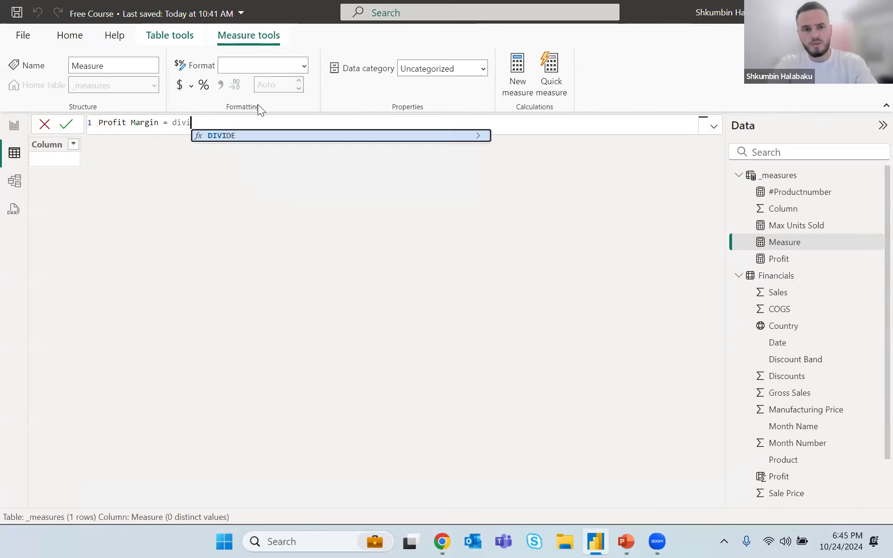
pyautogui.press('Tab')
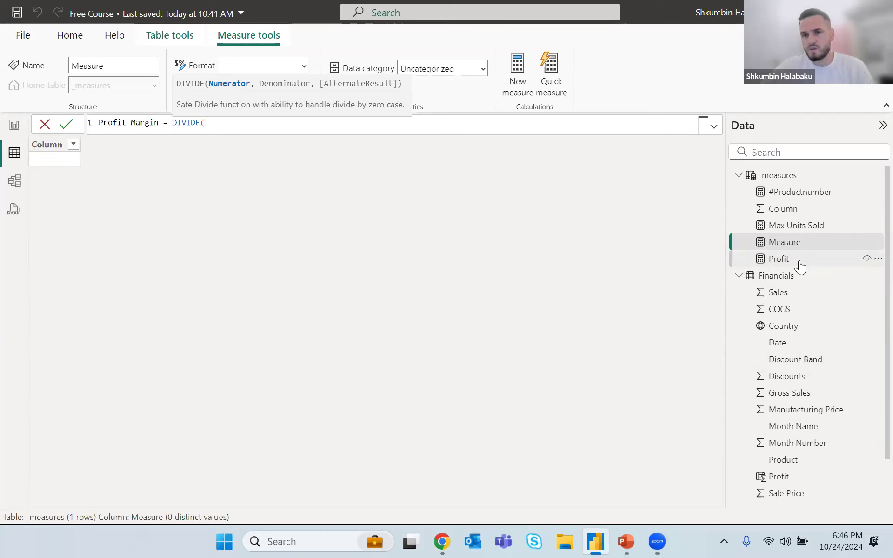
pyautogui.write('profi')
pyautogui.press('Tab')
pyautogui.write(',')
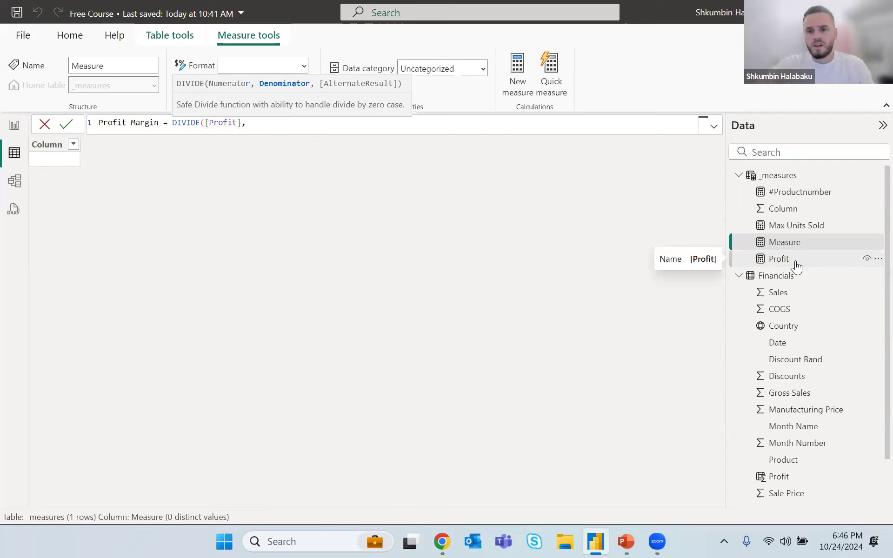
pyautogui.scroll(-1, 839, 314)
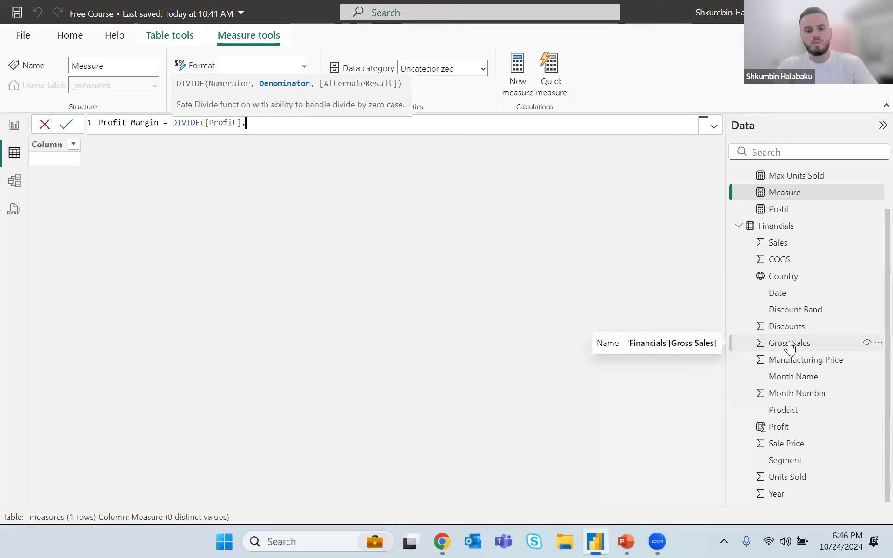
pyautogui.write('gros')
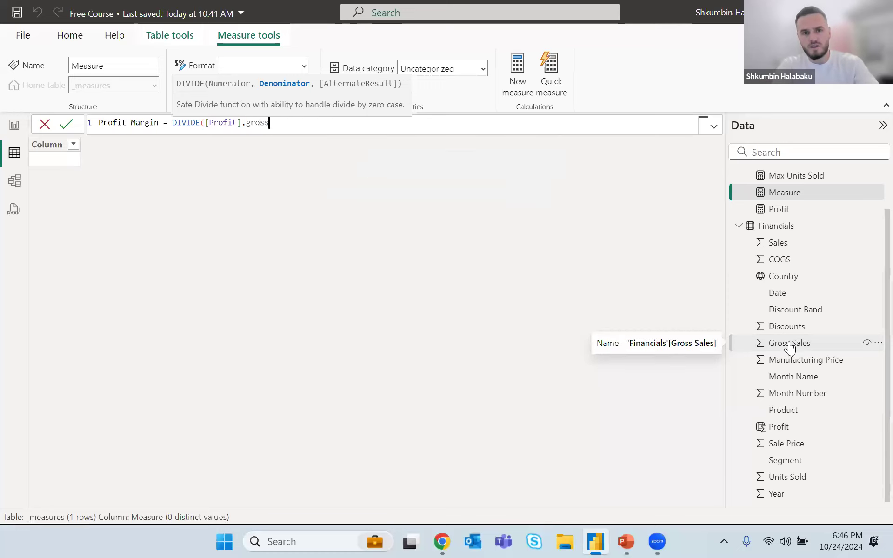
pyautogui.write('s')
pyautogui.press('BackSpace')
pyautogui.press('BackSpace')
pyautogui.press('BackSpace')
pyautogui.press('BackSpace')
pyautogui.press('BackSpace')
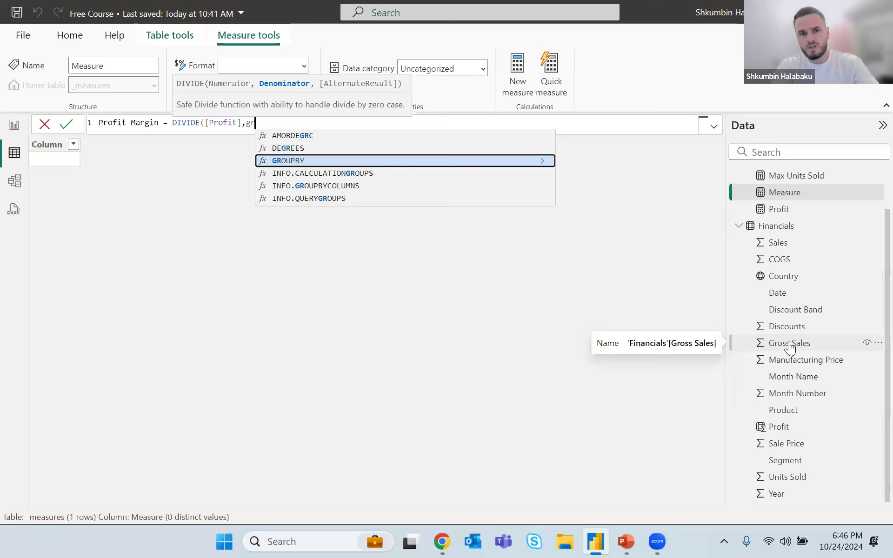
# Step: Complete the Profit Margin formula with SUM(Financials[Gross Sales]) as the denominator and commit the measure
pyautogui.write('sum(')
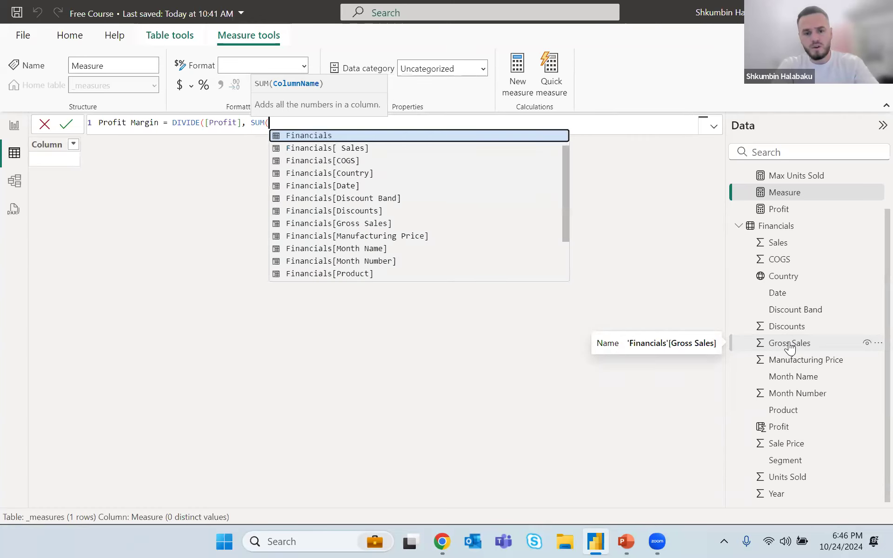
pyautogui.write('gro')
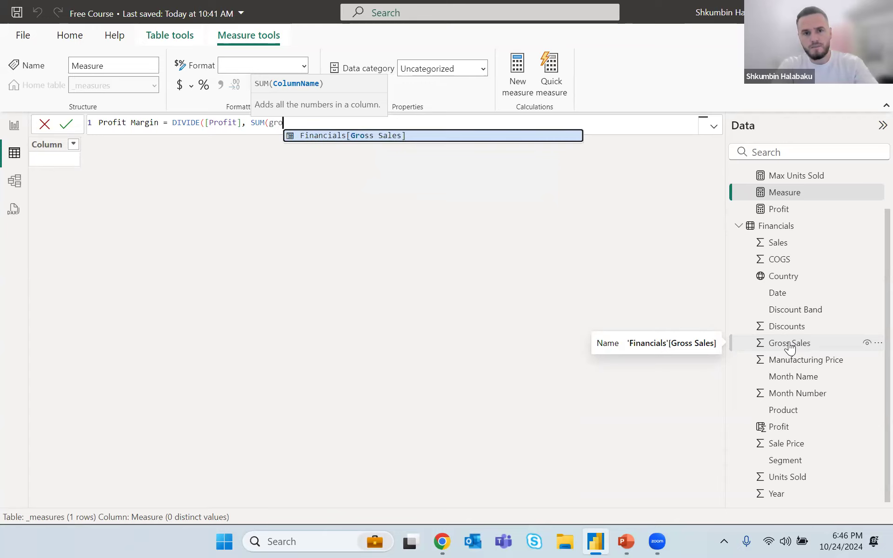
pyautogui.press('Tab')
pyautogui.write(')')
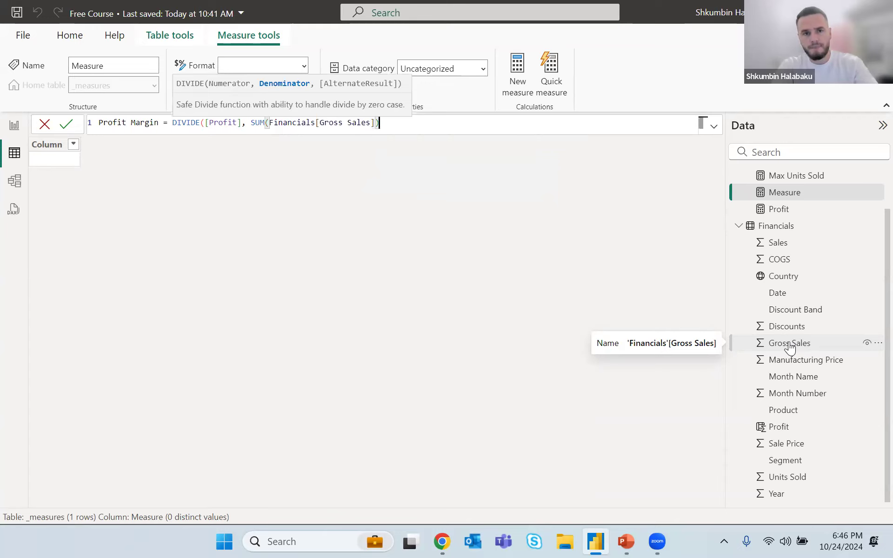
pyautogui.write(')')
pyautogui.press('Return')
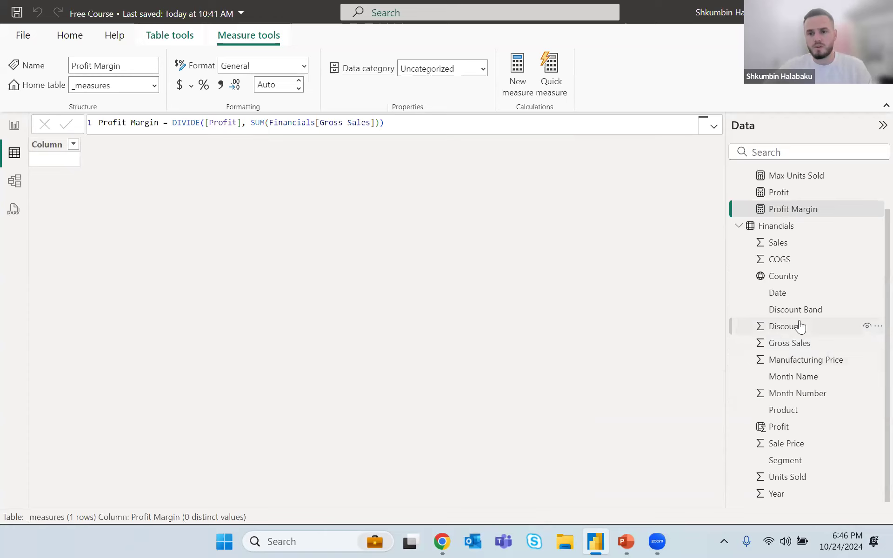
# Step: Return to the report's Page 3, narrow the Max Units Sold card and move it below the #Productnumber card
pyautogui.click(16, 126)
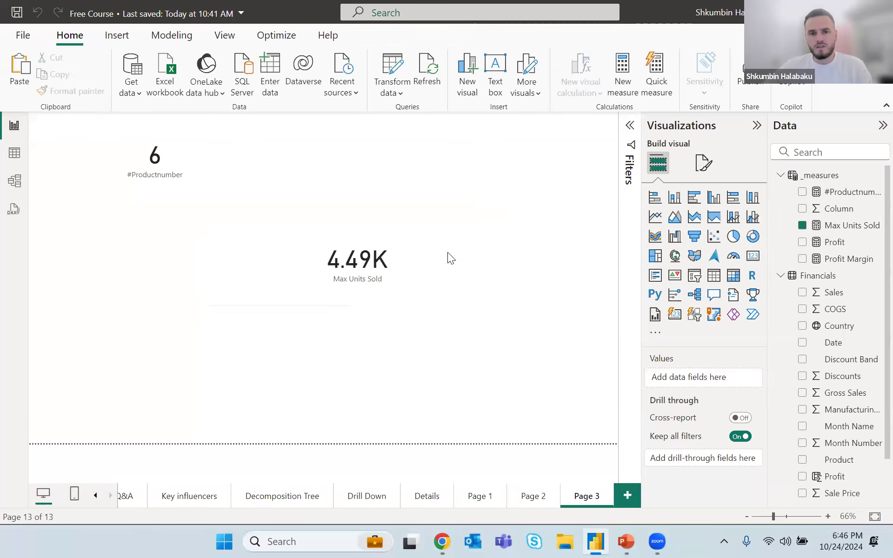
pyautogui.click(429, 262)
pyautogui.moveTo(496, 268); pyautogui.dragTo(464, 268)
pyautogui.moveTo(403, 273); pyautogui.dragTo(390, 271)
pyautogui.moveTo(331, 271); pyautogui.dragTo(225, 253)
pyautogui.click(462, 218)
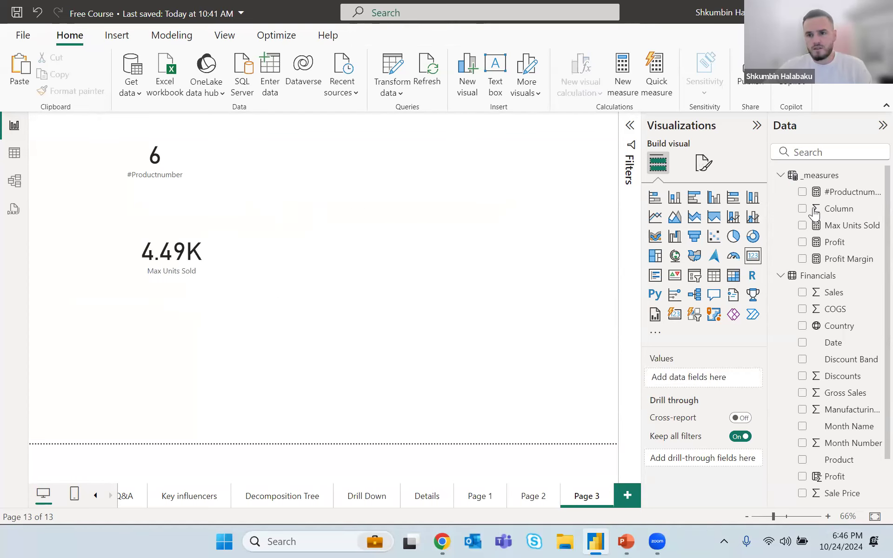
# Step: Add a card visual showing Profit Margin, place it beside the #Productnumber card and make it slightly taller
pyautogui.click(802, 259)
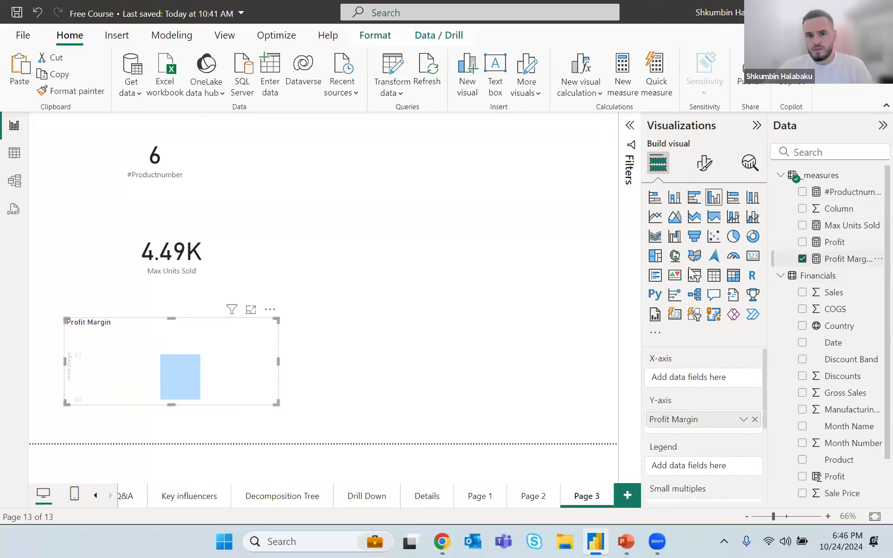
pyautogui.click(753, 256)
pyautogui.moveTo(224, 333); pyautogui.dragTo(404, 157)
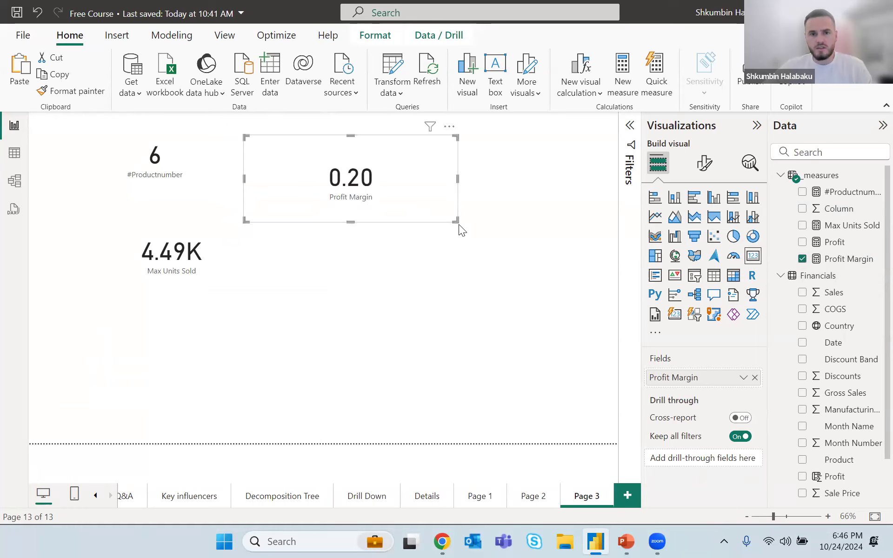
pyautogui.moveTo(456, 221); pyautogui.dragTo(460, 238)
pyautogui.moveTo(413, 147); pyautogui.dragTo(420, 168)
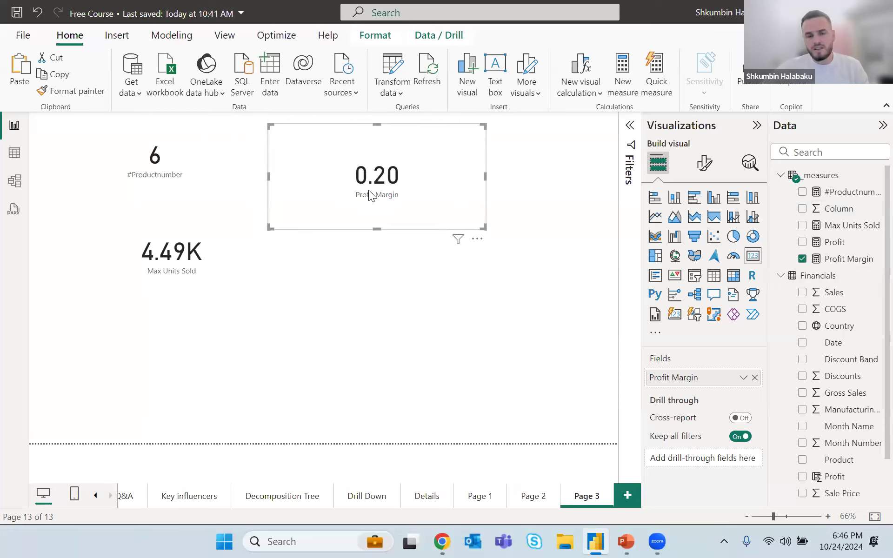
# Step: Set the Profit Margin measure's format to Percentage
pyautogui.click(845, 265)
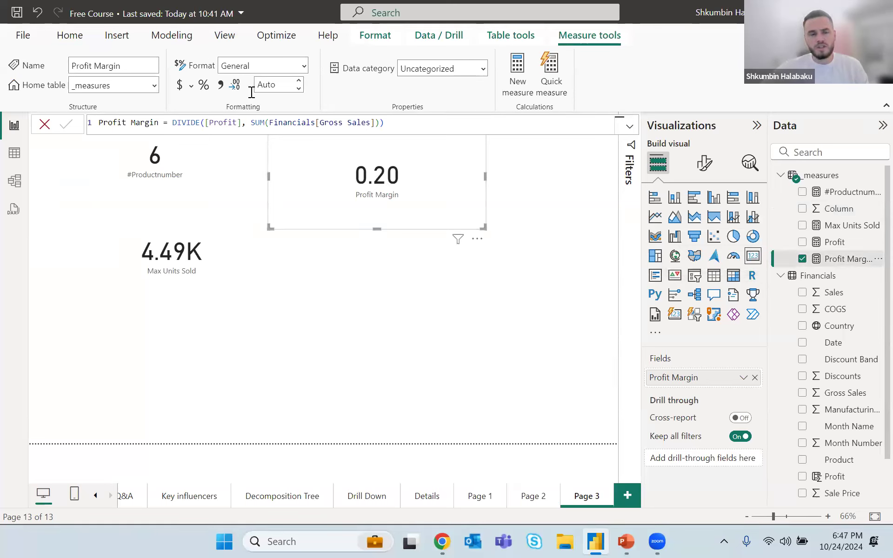
pyautogui.click(203, 86)
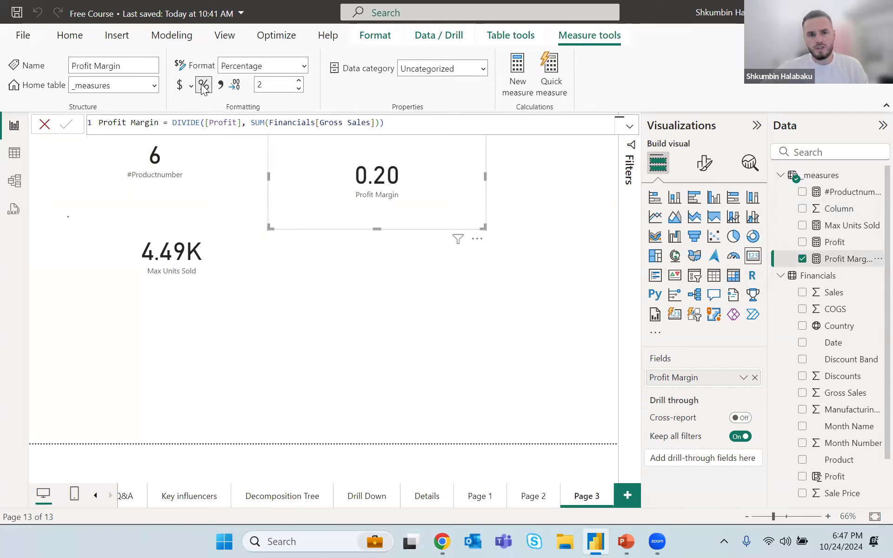
# Step: Reduce the Profit Margin measure's format to 1 decimal place and deselect its card
pyautogui.click(259, 84)
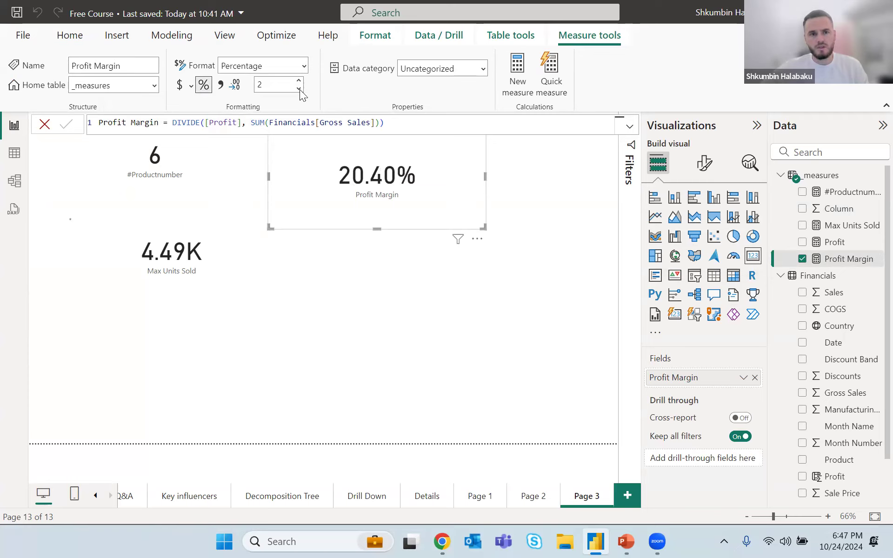
pyautogui.click(299, 89)
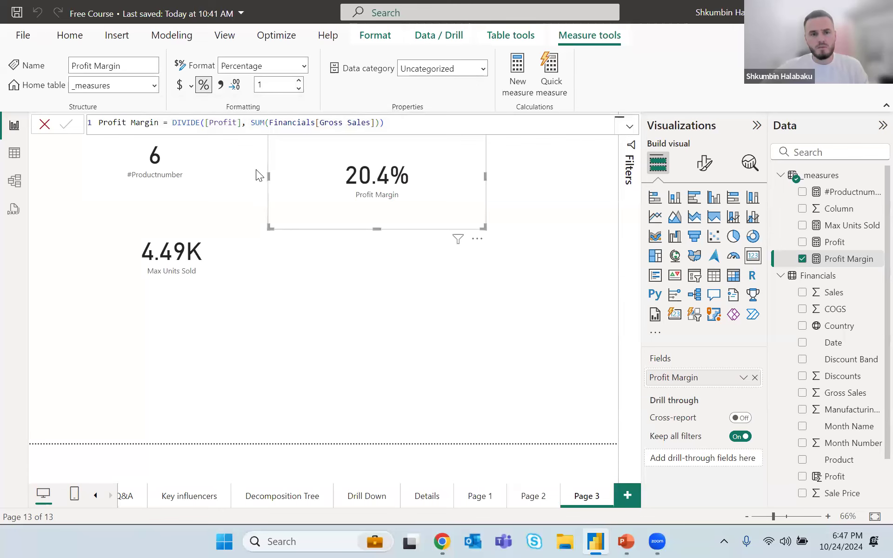
pyautogui.click(243, 157)
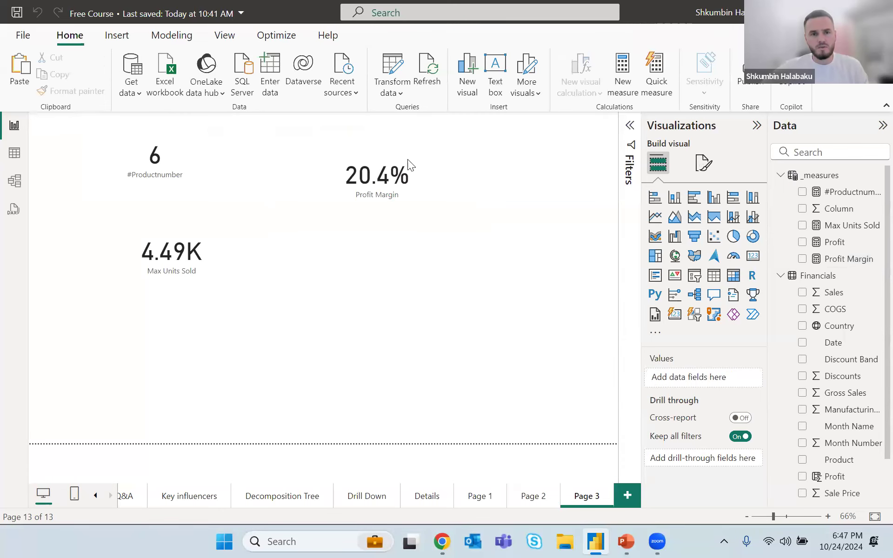
# Step: Shrink the Profit Margin card and move it farther right, and align the Max Units Sold card directly beneath the #Productnumber card
pyautogui.click(445, 194)
pyautogui.moveTo(444, 193); pyautogui.dragTo(468, 171)
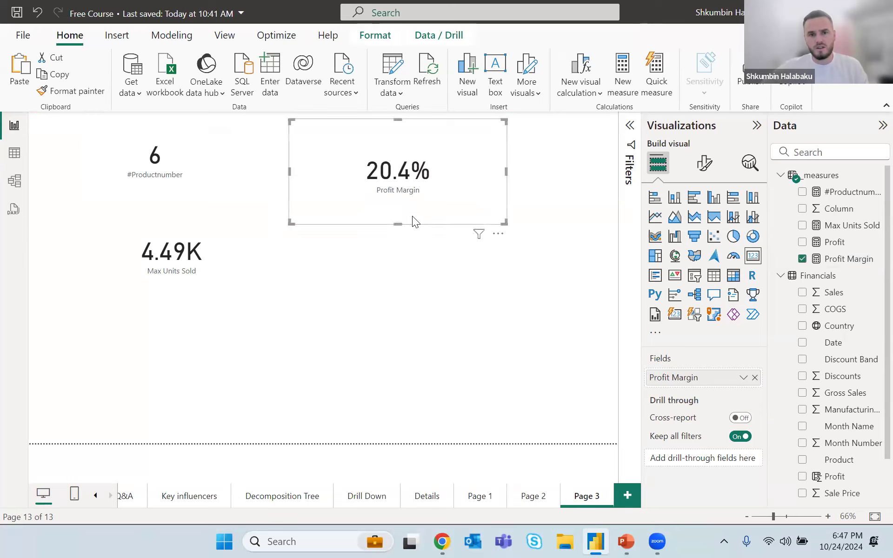
pyautogui.moveTo(398, 222); pyautogui.dragTo(410, 194)
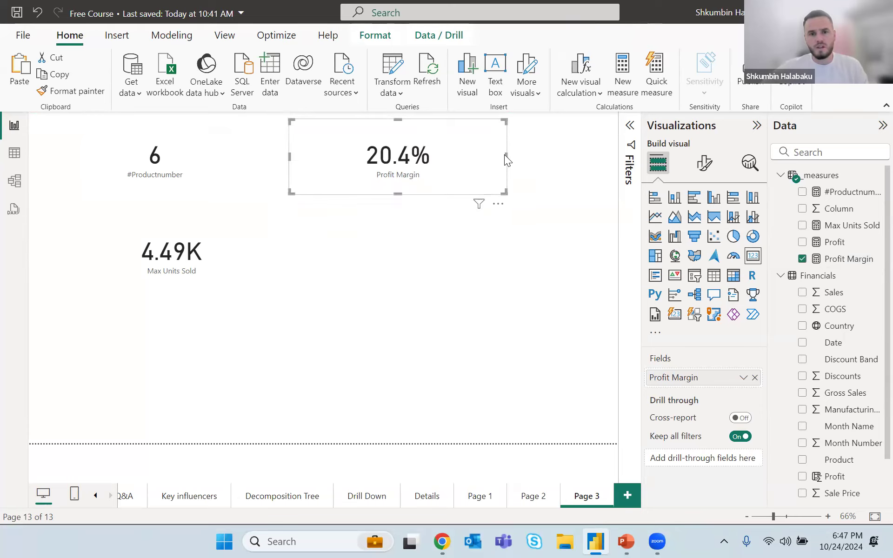
pyautogui.moveTo(504, 158); pyautogui.dragTo(412, 137)
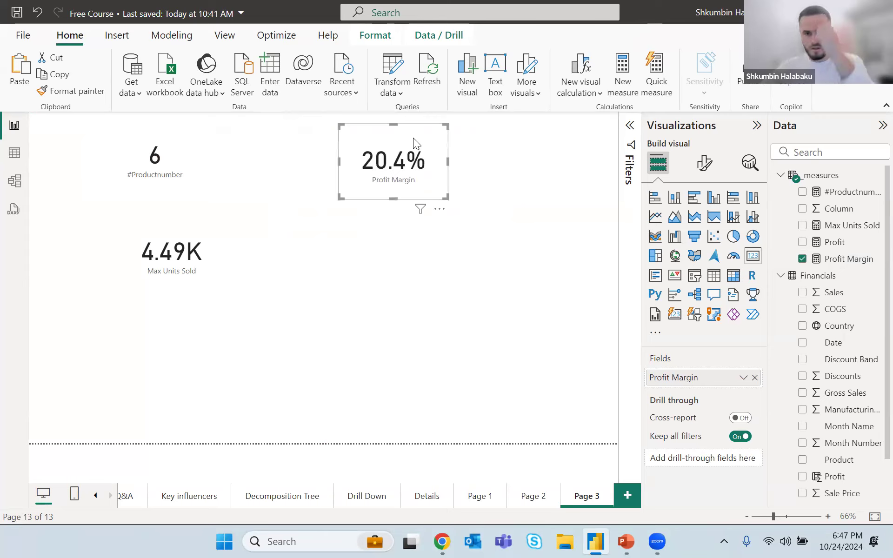
pyautogui.moveTo(397, 138); pyautogui.dragTo(515, 140)
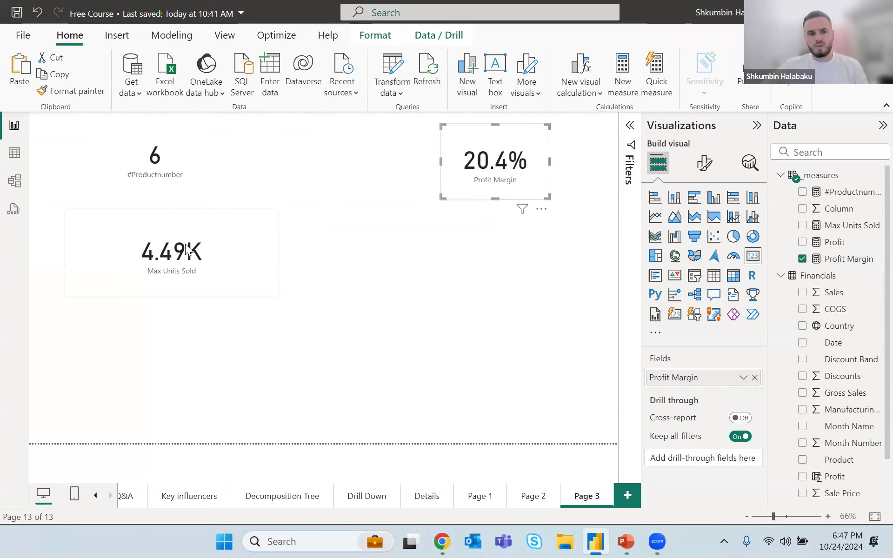
pyautogui.moveTo(183, 251); pyautogui.dragTo(166, 242)
pyautogui.click(508, 166)
pyautogui.click(449, 243)
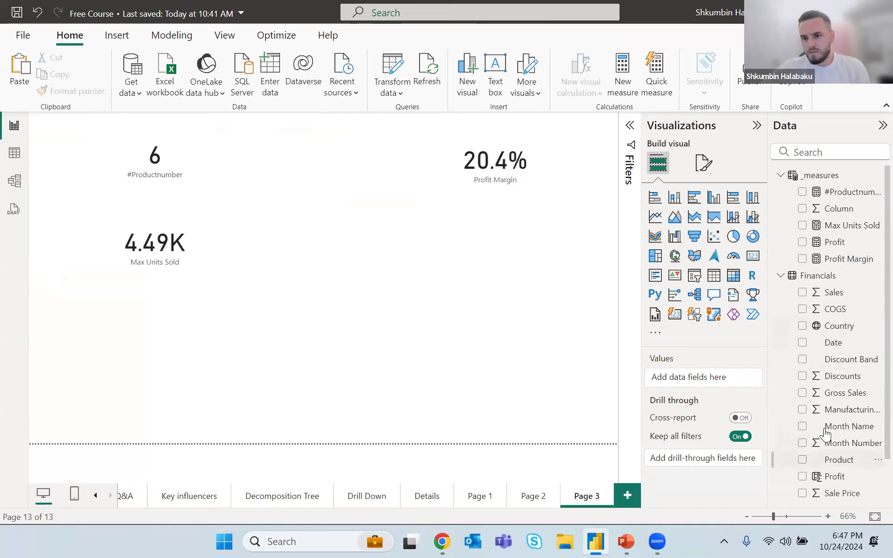
# Step: Add a table of Product and Profit Margin, placed and enlarged in the middle of the page below the cards
pyautogui.scroll(-1, 843, 439)
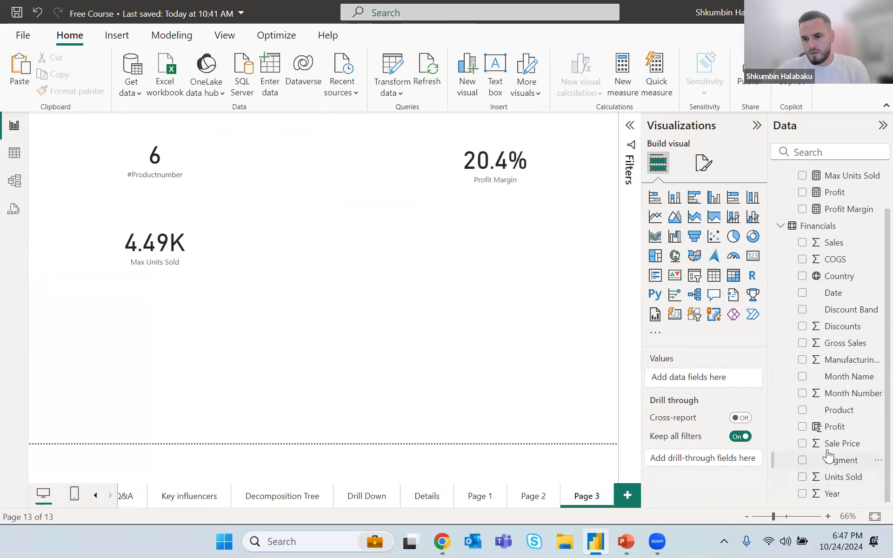
pyautogui.click(805, 411)
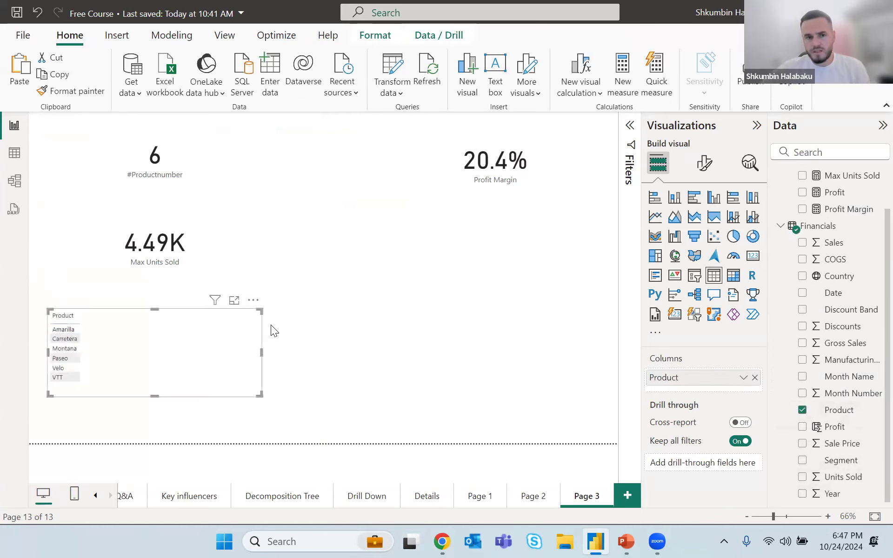
pyautogui.moveTo(477, 301); pyautogui.dragTo(486, 358)
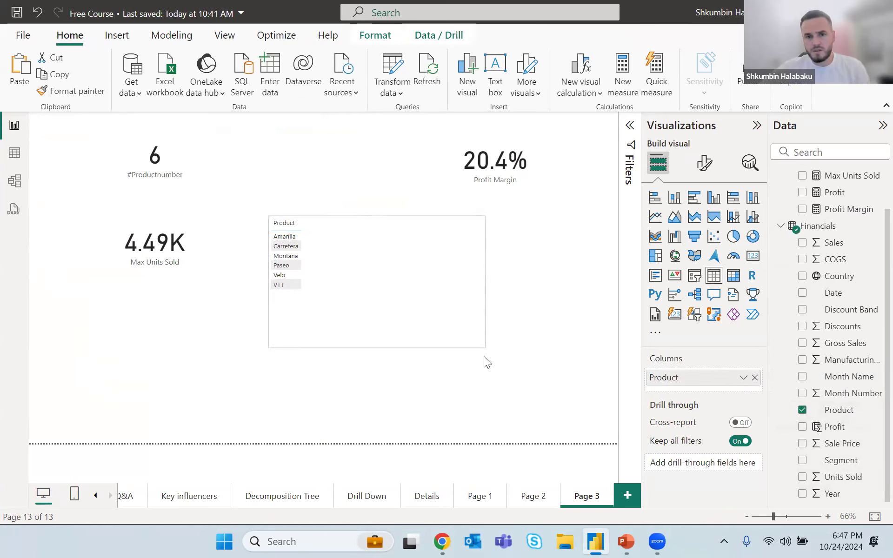
pyautogui.scroll(1, 833, 263)
pyautogui.moveTo(837, 263); pyautogui.dragTo(710, 387)
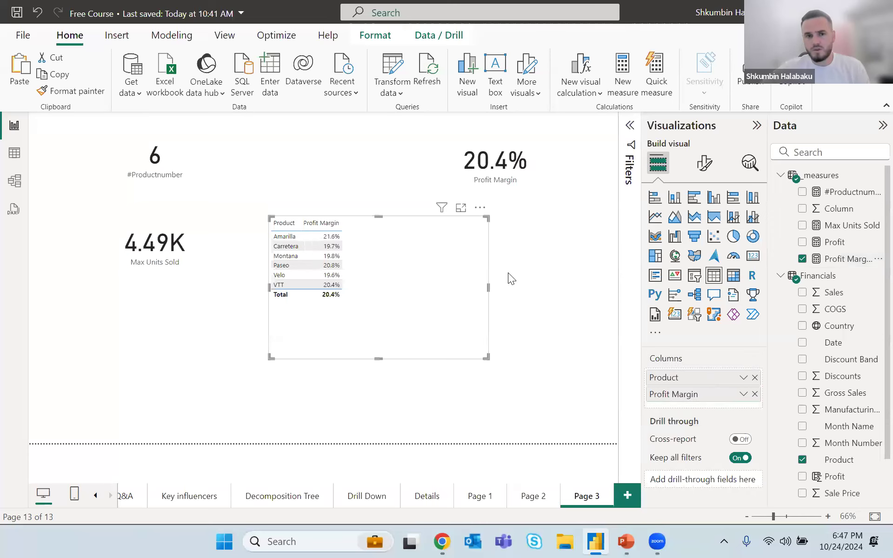
# Step: Set the table values' font size to 15 and sort the table by Profit Margin in descending order
pyautogui.click(704, 163)
pyautogui.click(692, 315)
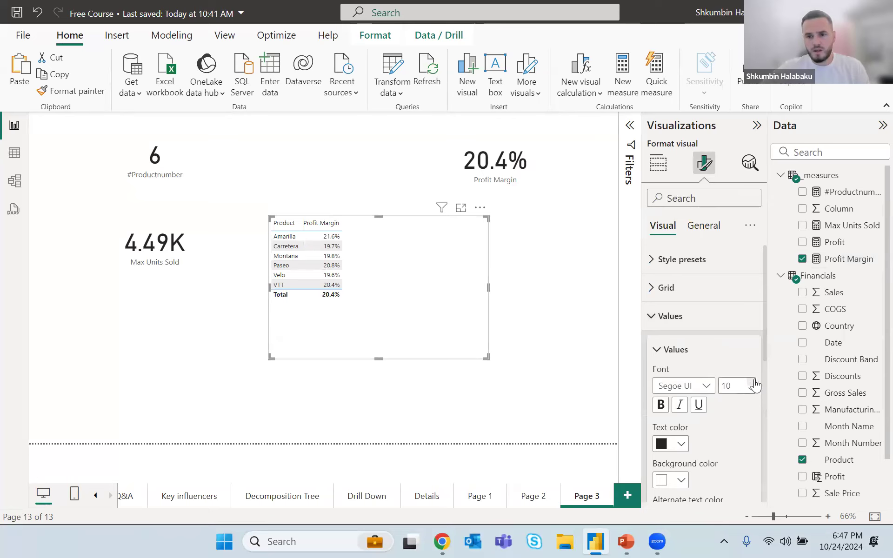
pyautogui.click(752, 382)
pyautogui.click(751, 382)
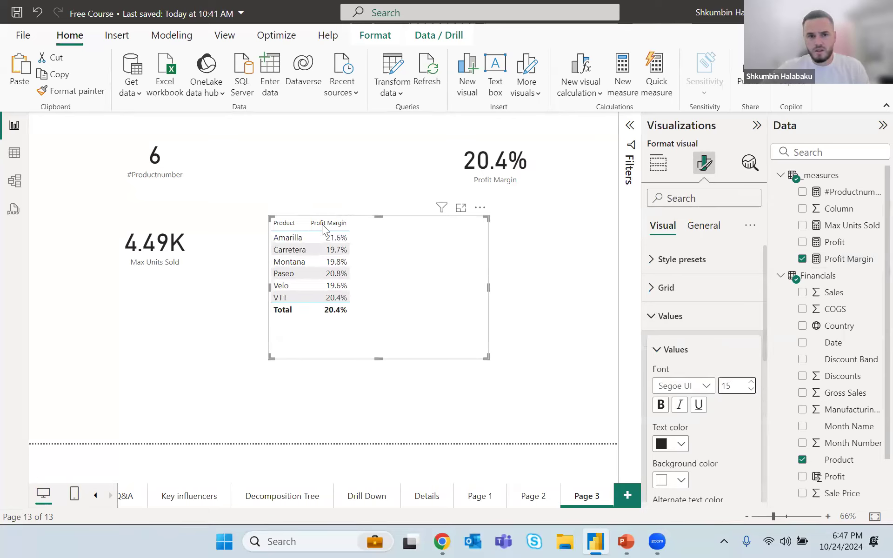
pyautogui.click(331, 228)
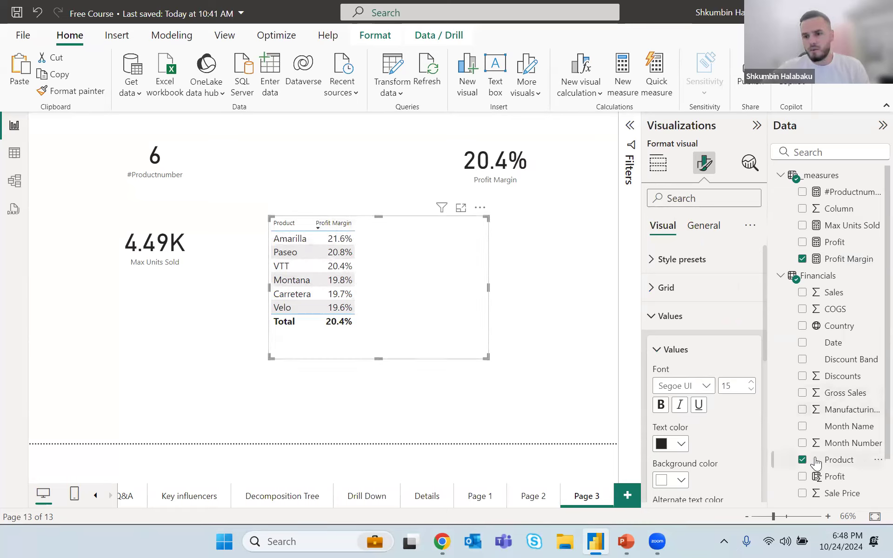
# Step: Replace Product with Country as the table's first column and nudge the table slightly to the left
pyautogui.click(801, 460)
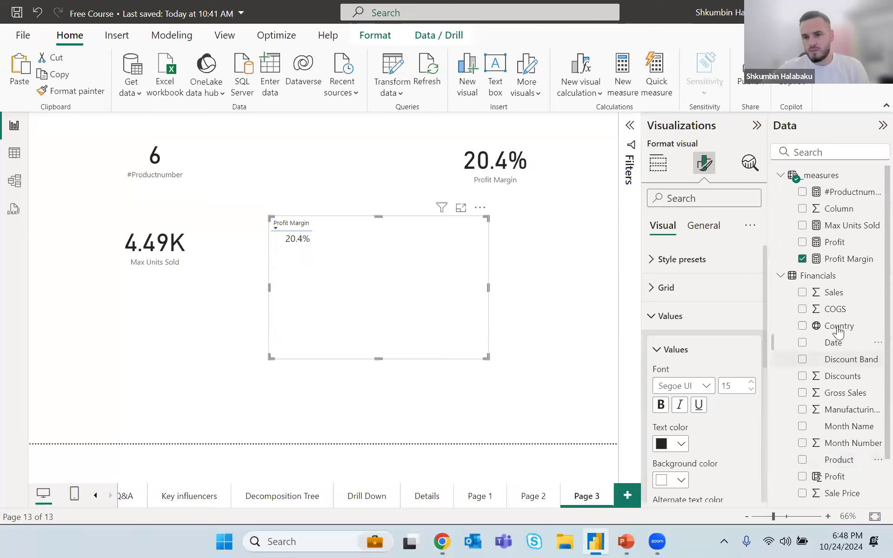
pyautogui.click(658, 162)
pyautogui.moveTo(833, 326); pyautogui.dragTo(719, 378)
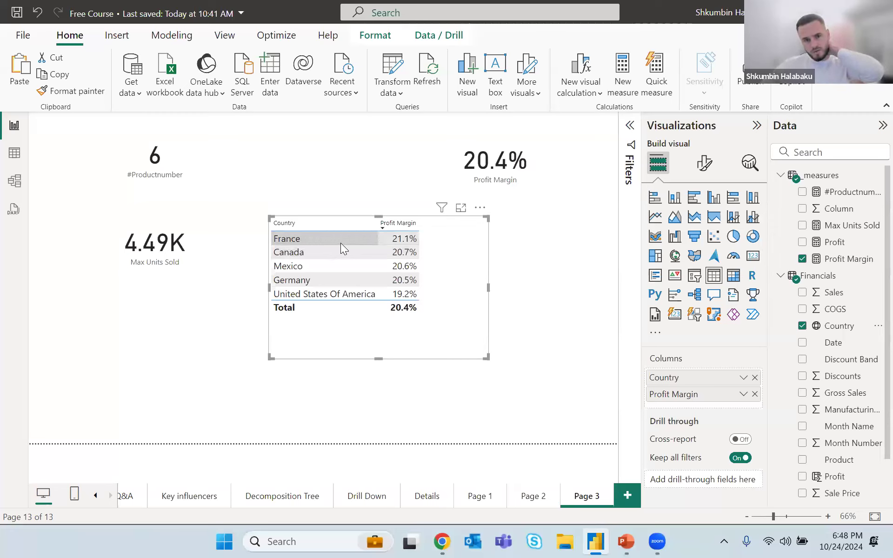
pyautogui.moveTo(453, 231)
pyautogui.mouseDown()
pyautogui.moveTo(467, 221)
pyautogui.moveTo(447, 235)
pyautogui.mouseUp()
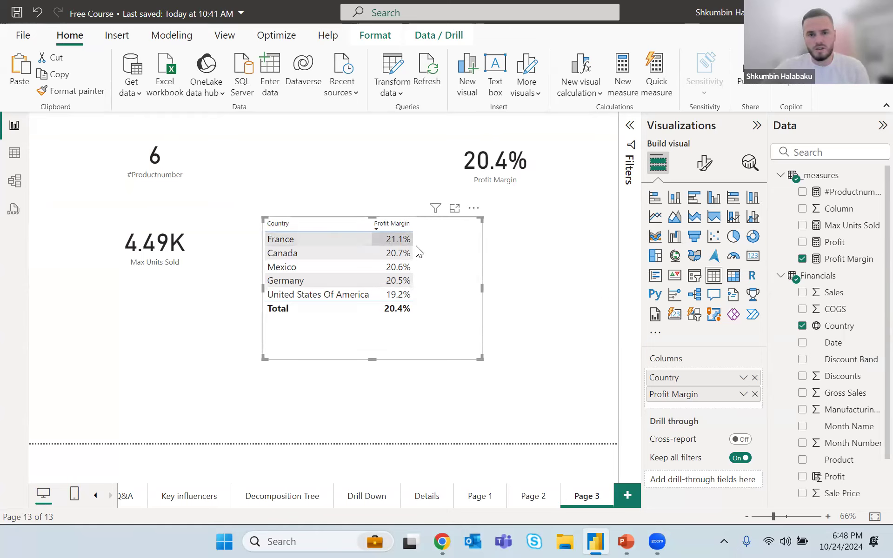
pyautogui.moveTo(436, 247)
pyautogui.mouseDown()
pyautogui.moveTo(450, 241)
pyautogui.moveTo(424, 237)
pyautogui.mouseUp()
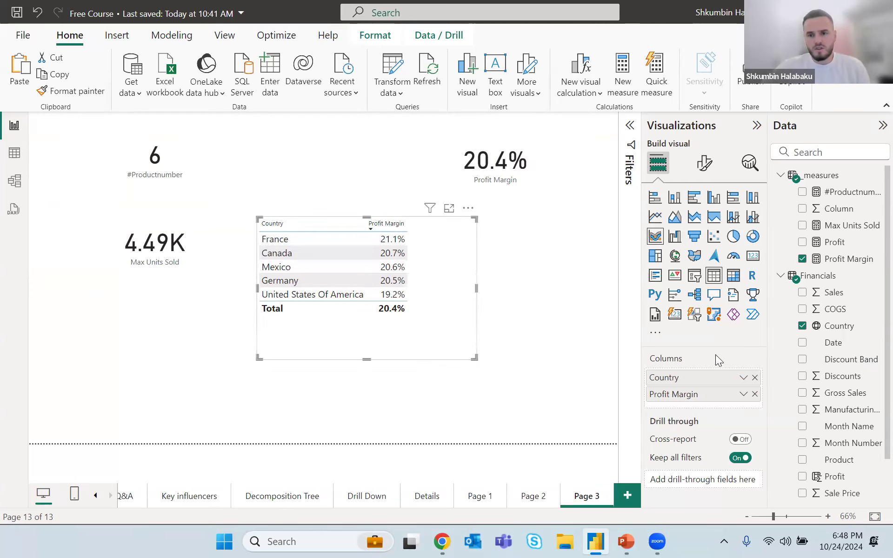
# Step: Remove Profit Margin from the table and add Discount Band ahead of Country
pyautogui.click(755, 394)
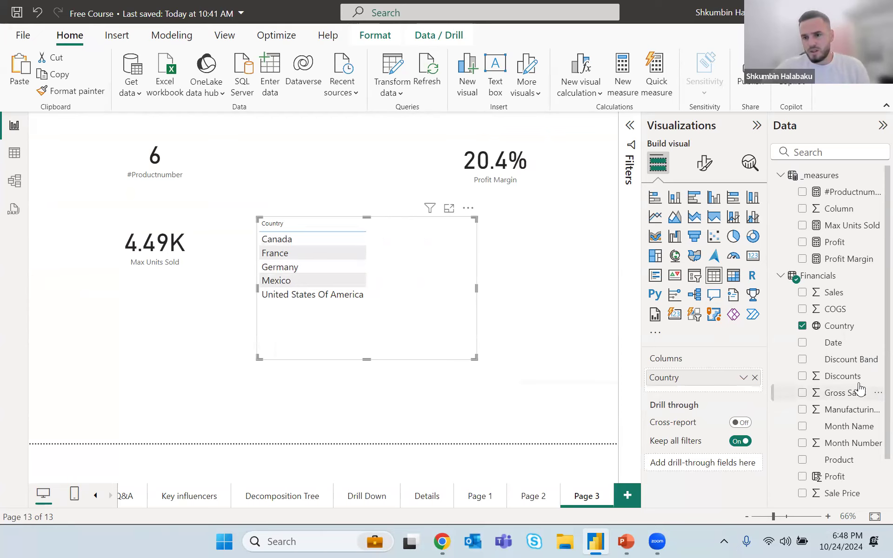
pyautogui.moveTo(854, 360); pyautogui.dragTo(744, 374)
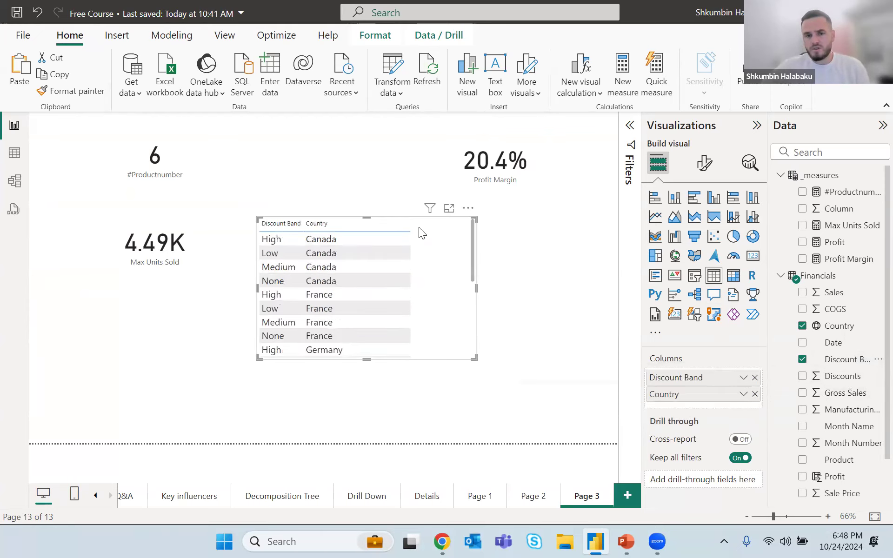
# Step: Examine the distinct Discount Band values in the Financials data table without filtering it, and return to the report page
pyautogui.click(14, 153)
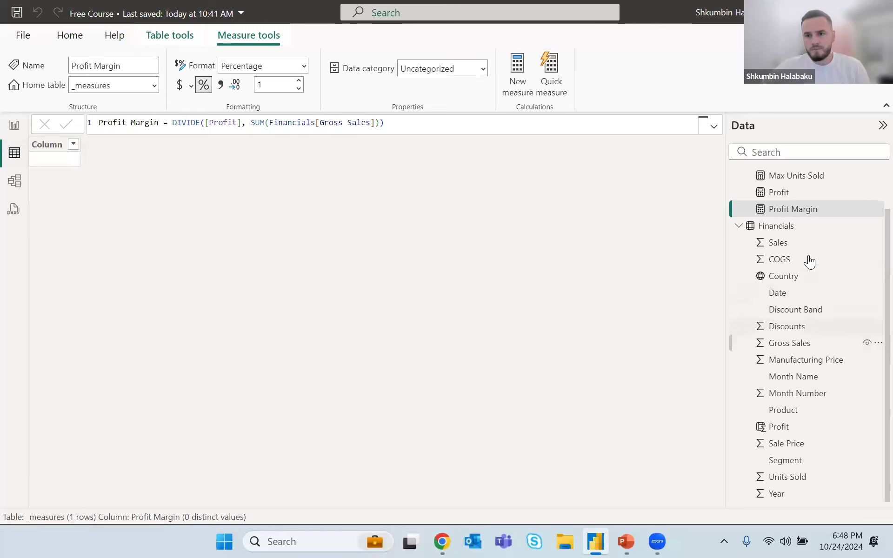
pyautogui.click(782, 227)
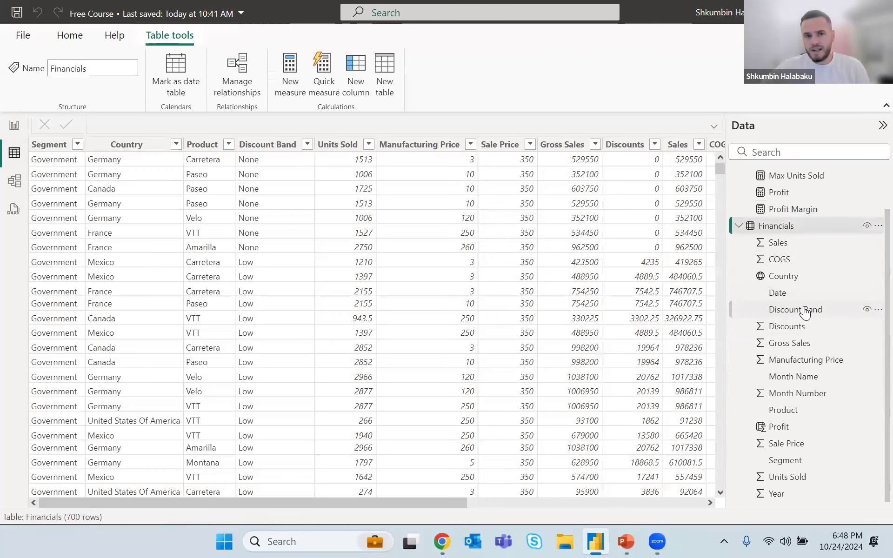
pyautogui.click(804, 308)
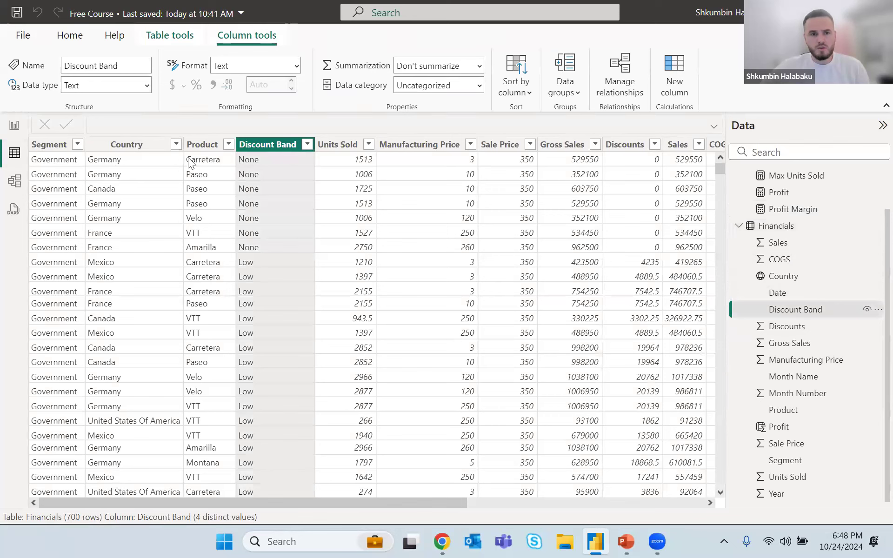
pyautogui.click(307, 144)
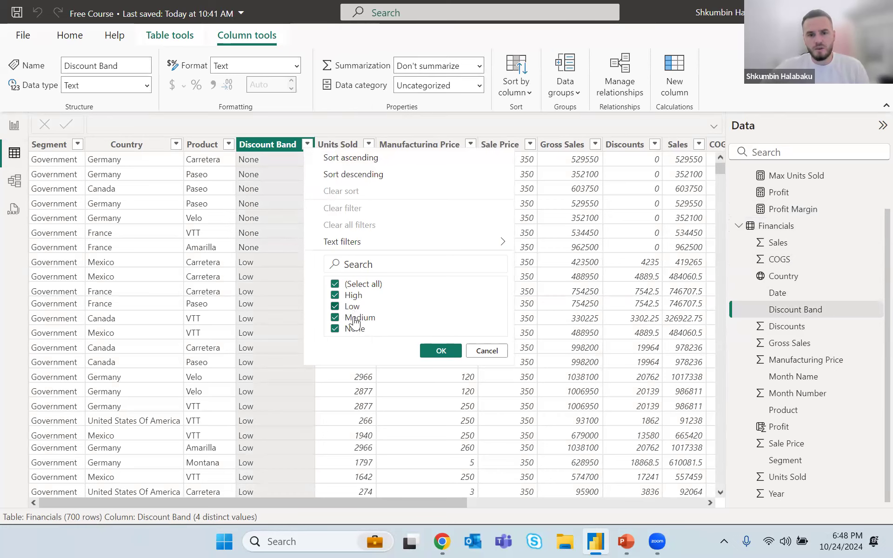
pyautogui.click(483, 355)
pyautogui.click(13, 128)
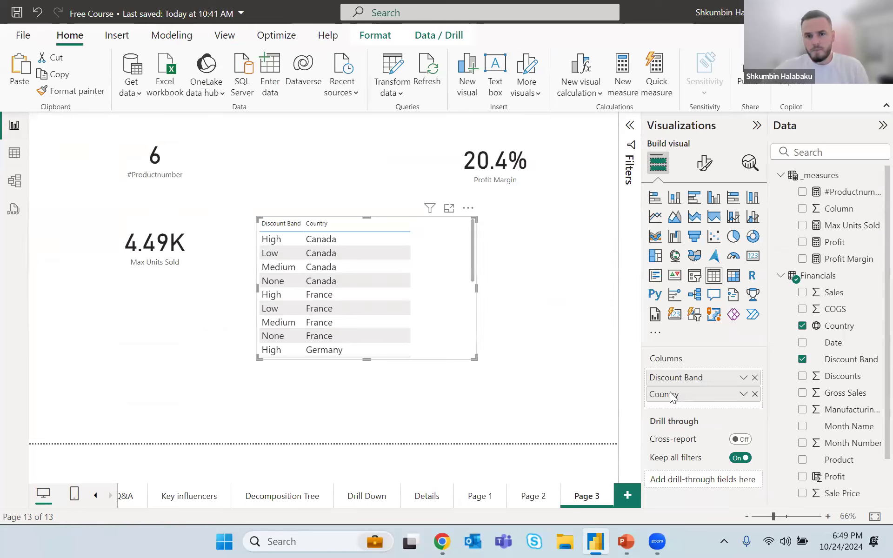
# Step: Replace Country with Profit Margin in the Discount Band table and sort it by Profit Margin in descending order
pyautogui.moveTo(673, 393)
pyautogui.mouseDown()
pyautogui.moveTo(674, 380)
pyautogui.moveTo(671, 387)
pyautogui.mouseUp()
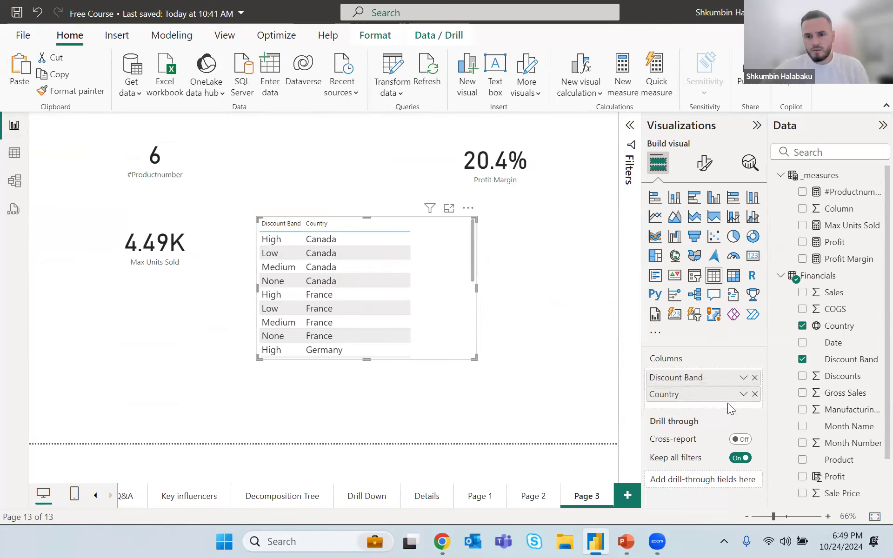
pyautogui.click(755, 394)
pyautogui.moveTo(860, 263); pyautogui.dragTo(737, 392)
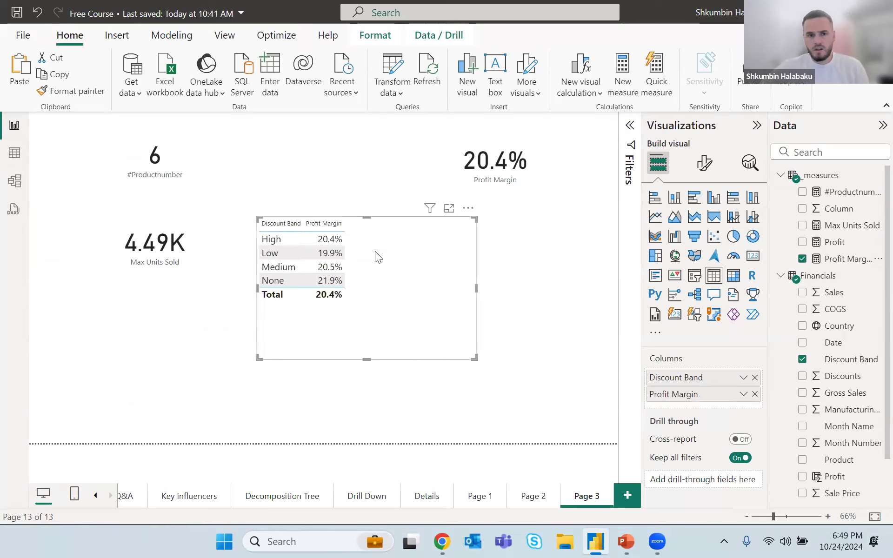
pyautogui.click(324, 225)
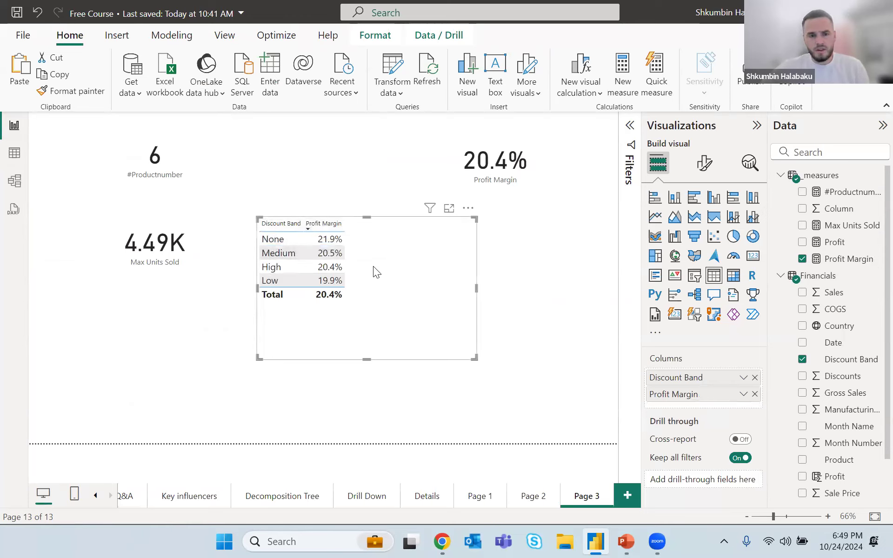
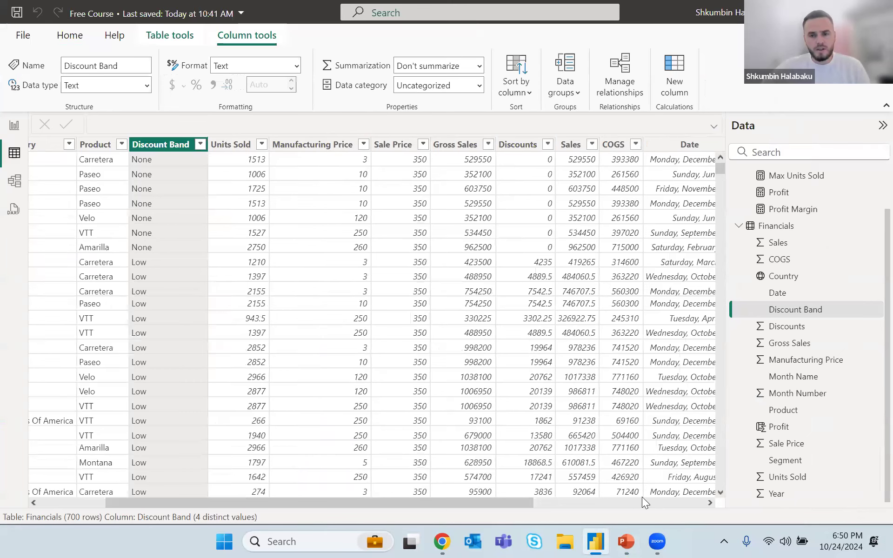
# Step: Look through the Financials data table's columns, select Units Sold, and return to the report page
pyautogui.click(664, 496)
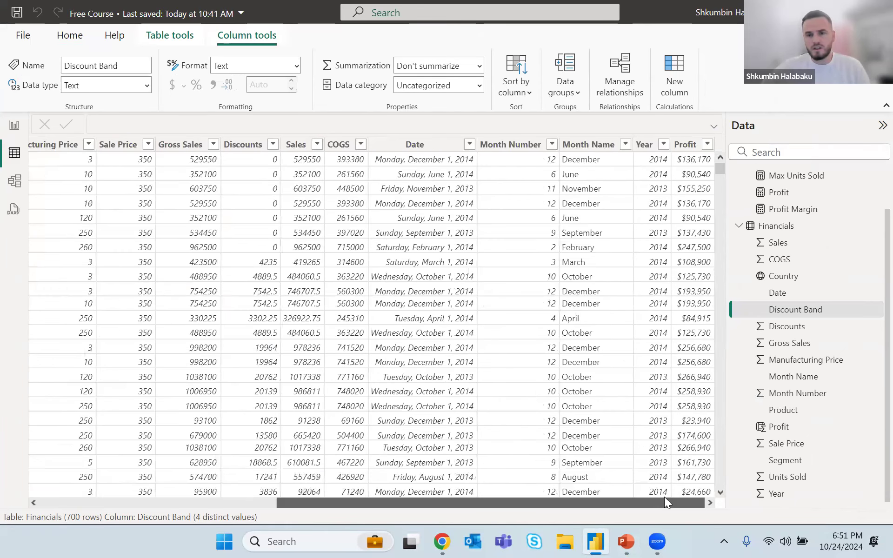
pyautogui.hscroll(-6, 660, 495)
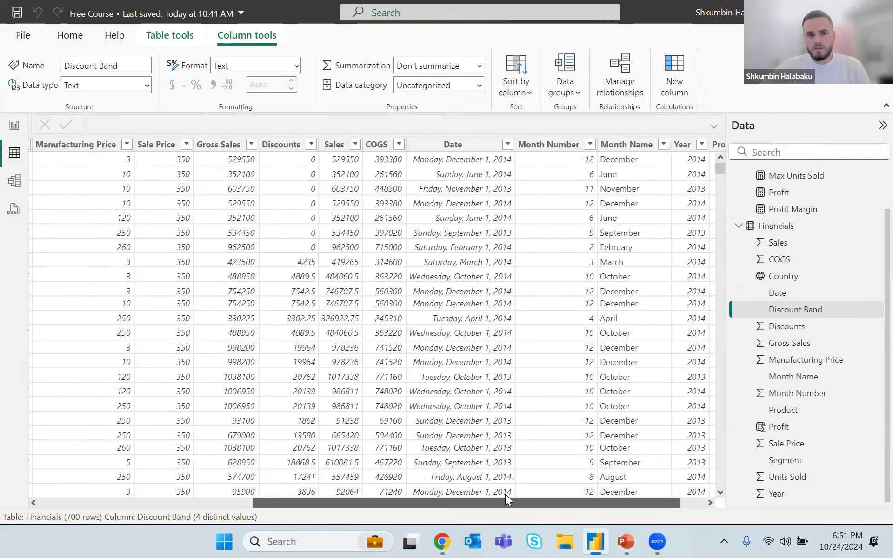
pyautogui.hscroll(-2, 349, 501)
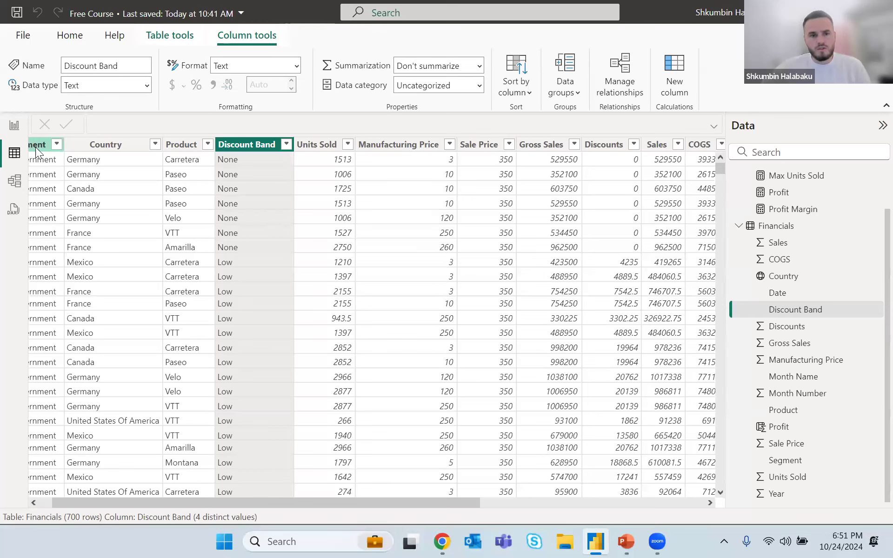
pyautogui.click(311, 148)
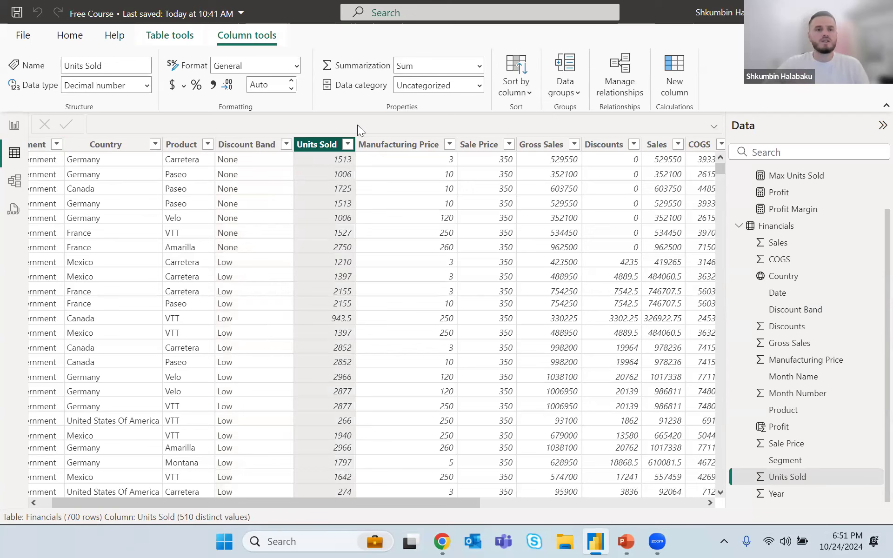
pyautogui.click(14, 125)
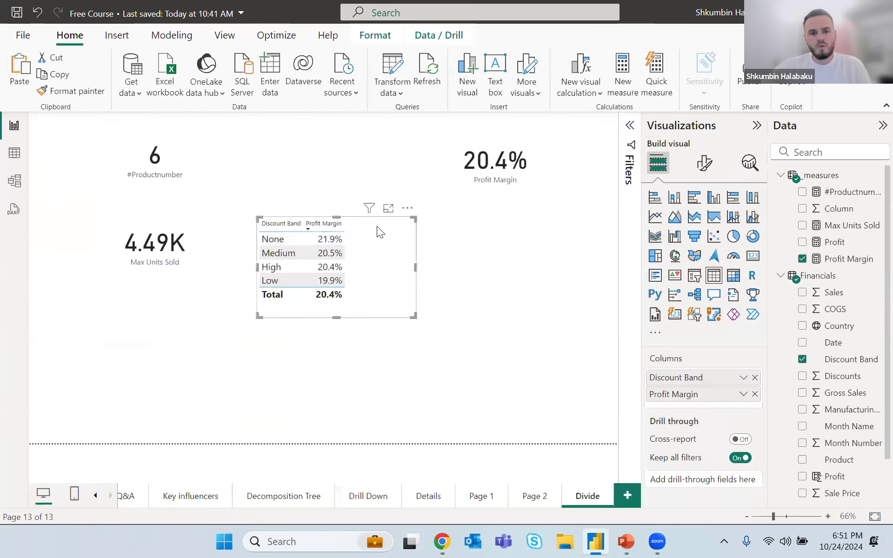
# Step: Add a new report page and insert a card visual showing Units Sold from the Financials table
pyautogui.click(627, 496)
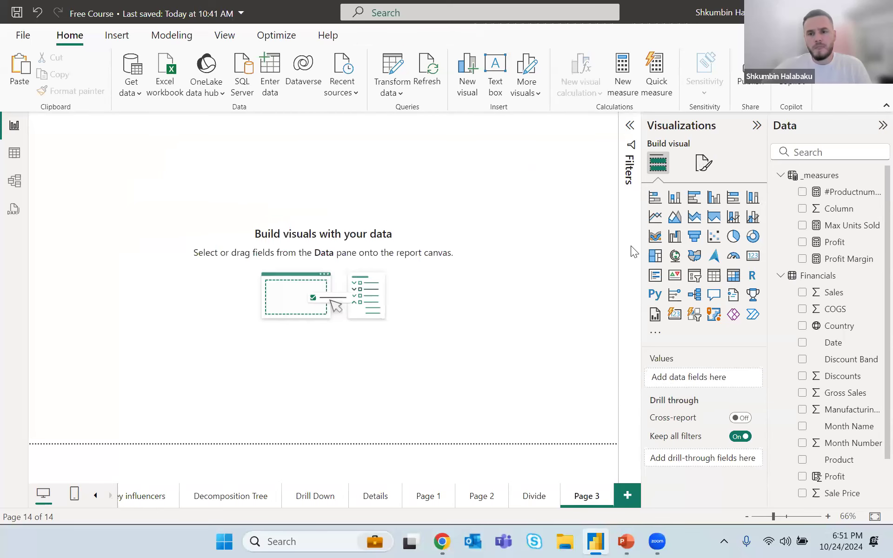
pyautogui.click(753, 259)
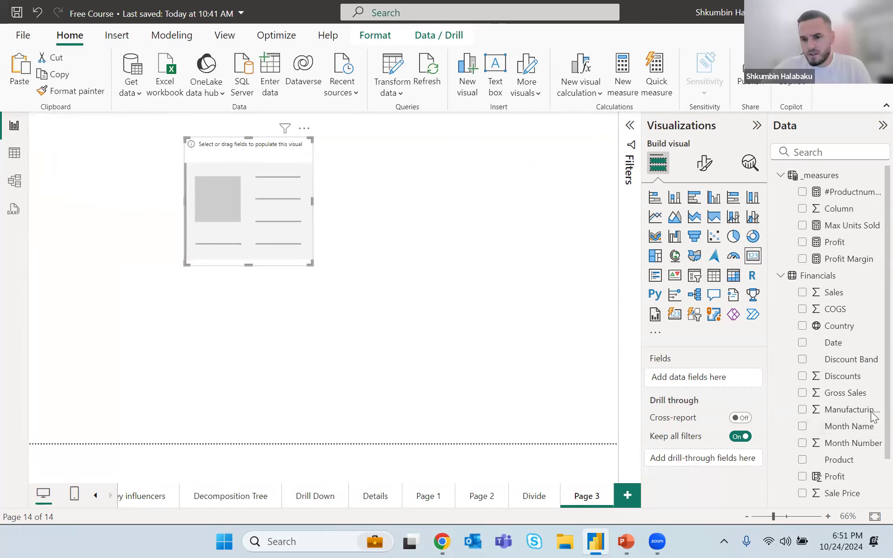
pyautogui.scroll(-2, 872, 423)
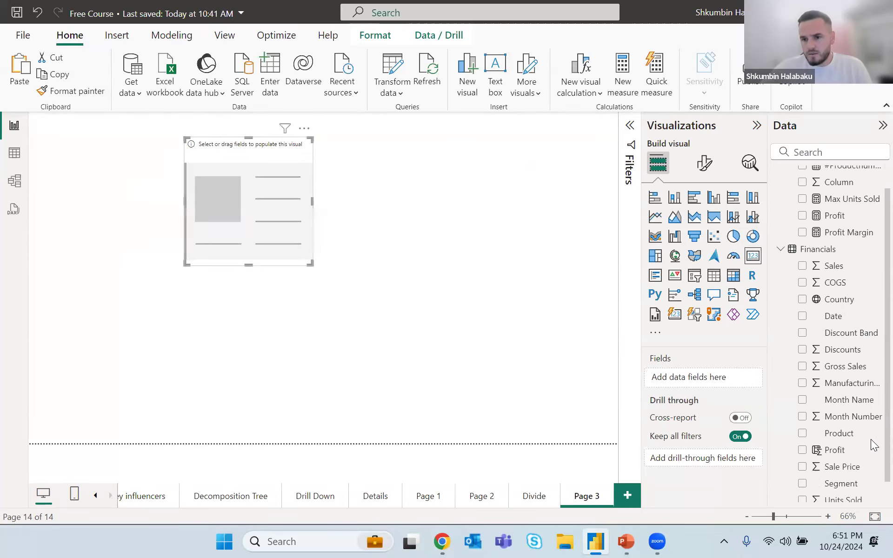
pyautogui.scroll(-1, 873, 445)
pyautogui.moveTo(839, 491); pyautogui.dragTo(734, 378)
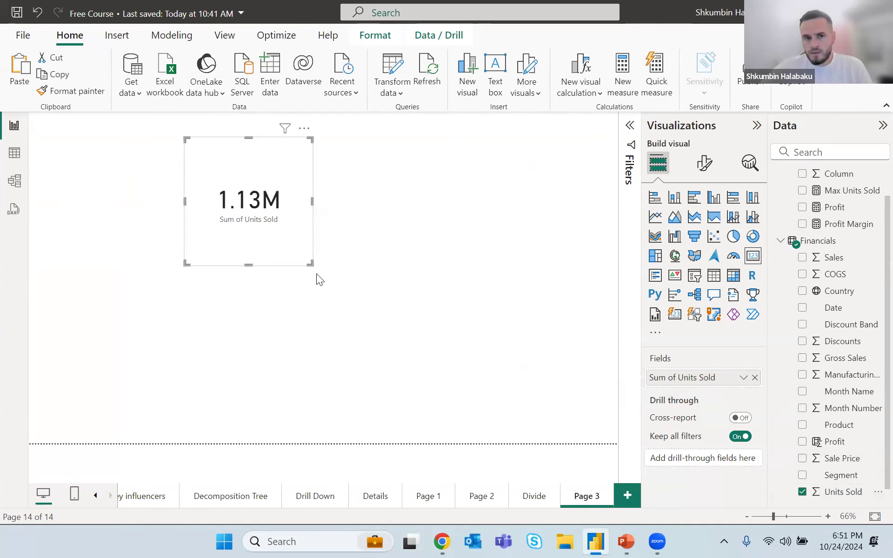
# Step: Widen the Units Sold card and change its aggregation to Average
pyautogui.moveTo(311, 263); pyautogui.dragTo(499, 244)
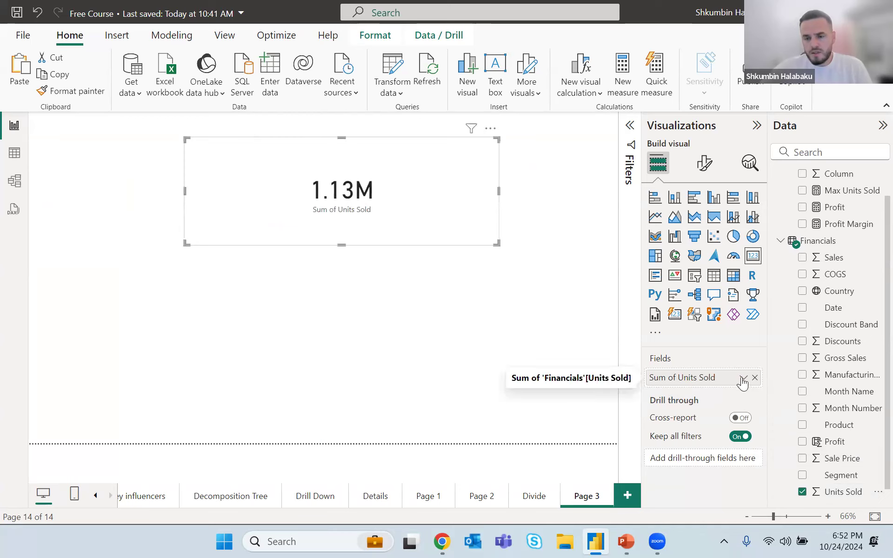
pyautogui.click(743, 378)
pyautogui.click(777, 223)
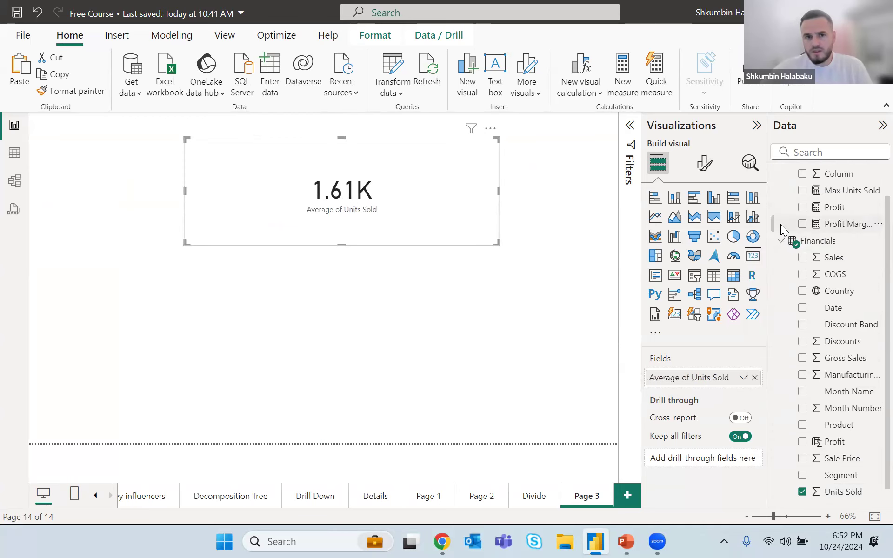
# Step: Set the card's callout value display units to None and shrink the card to a compact size
pyautogui.click(703, 167)
pyautogui.click(678, 261)
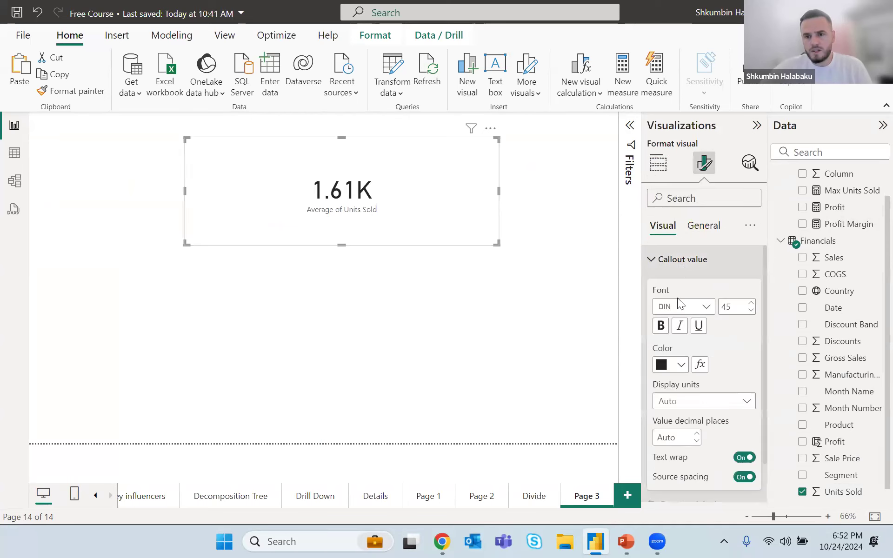
pyautogui.click(689, 401)
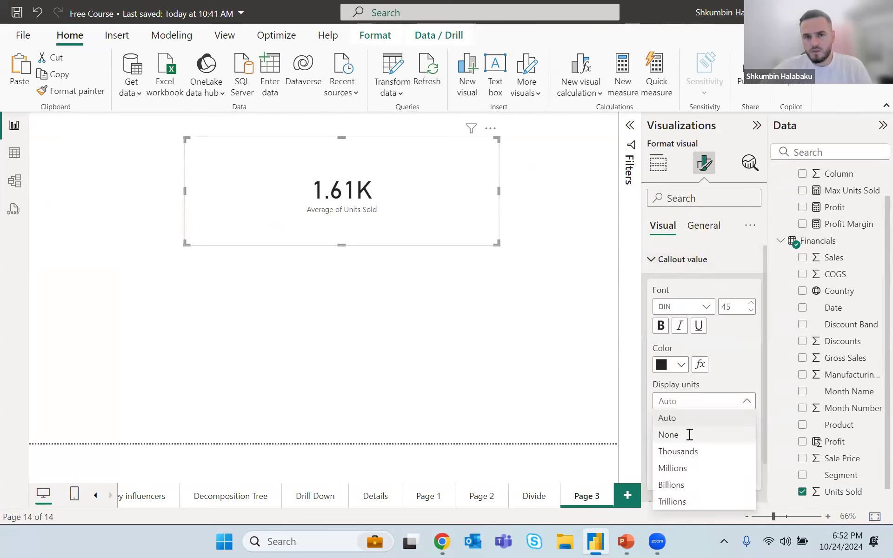
pyautogui.click(689, 435)
pyautogui.moveTo(496, 245); pyautogui.dragTo(313, 234)
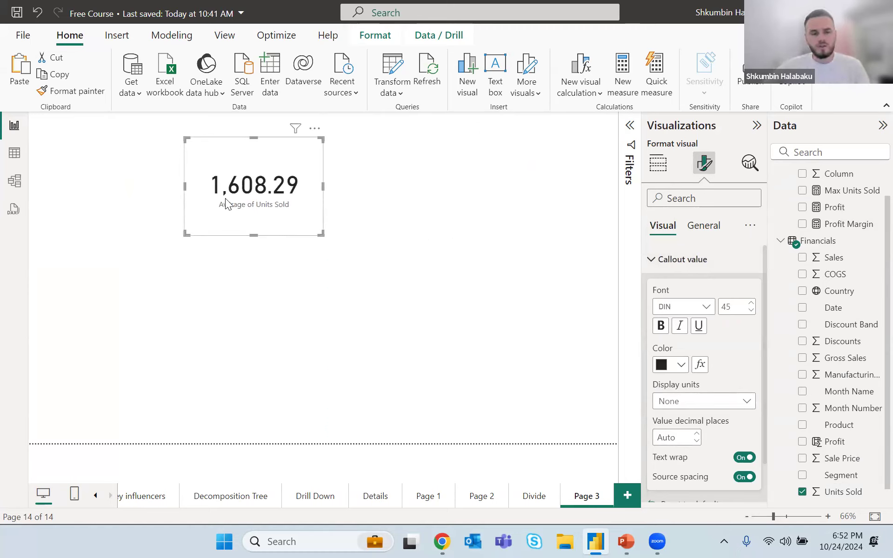
# Step: Start a new calculated column named UnitsCategorySold in the Financials data table
pyautogui.click(14, 158)
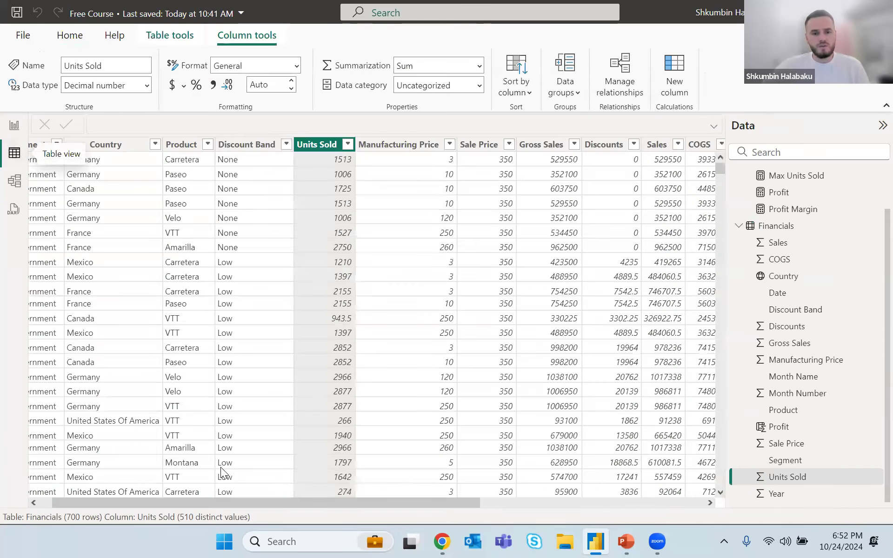
pyautogui.moveTo(308, 503); pyautogui.dragTo(533, 503)
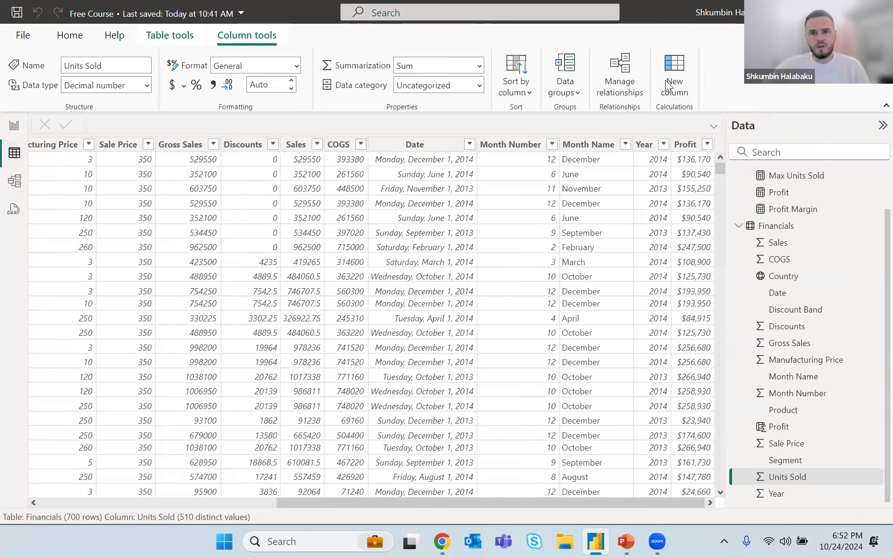
pyautogui.click(680, 78)
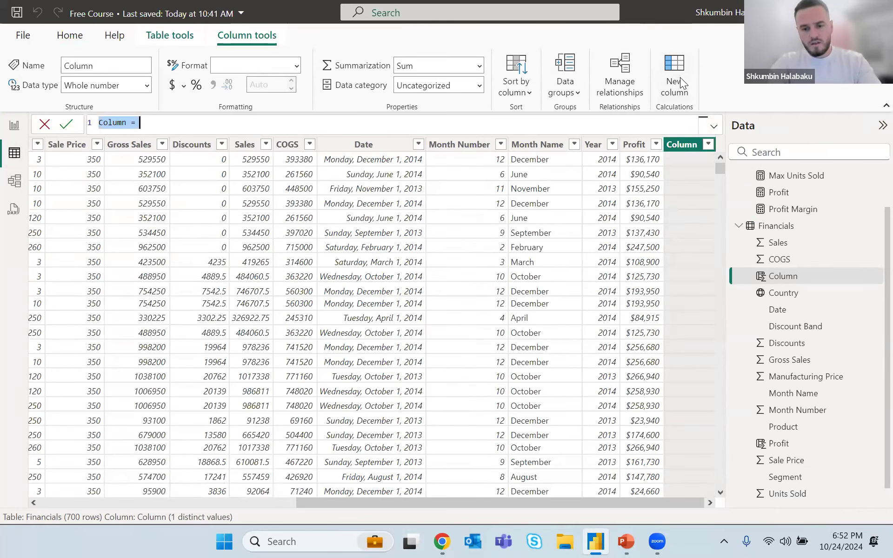
pyautogui.press('BackSpace')
pyautogui.write('Units')
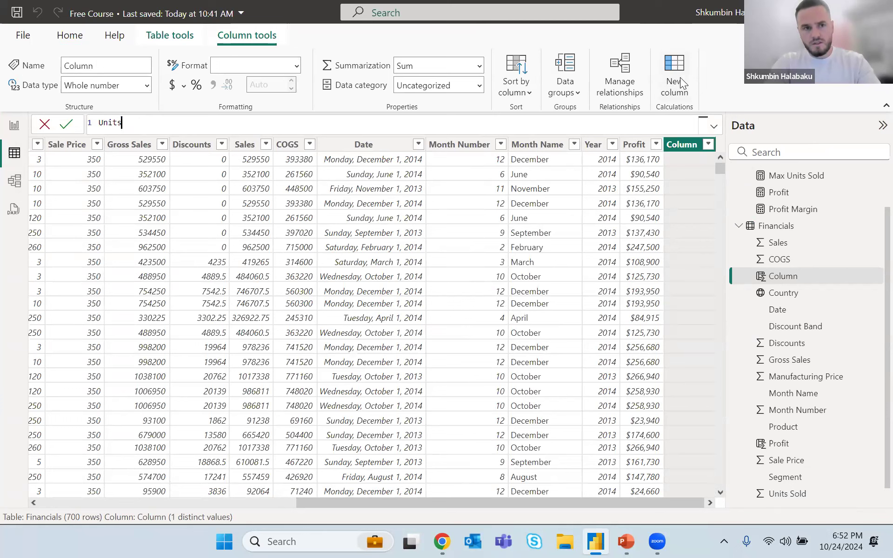
pyautogui.write('Category')
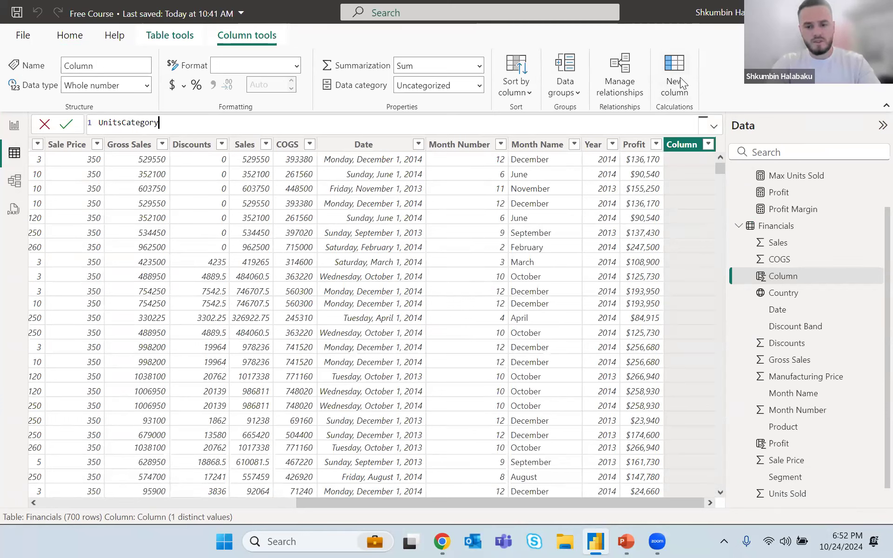
pyautogui.write('Sold =')
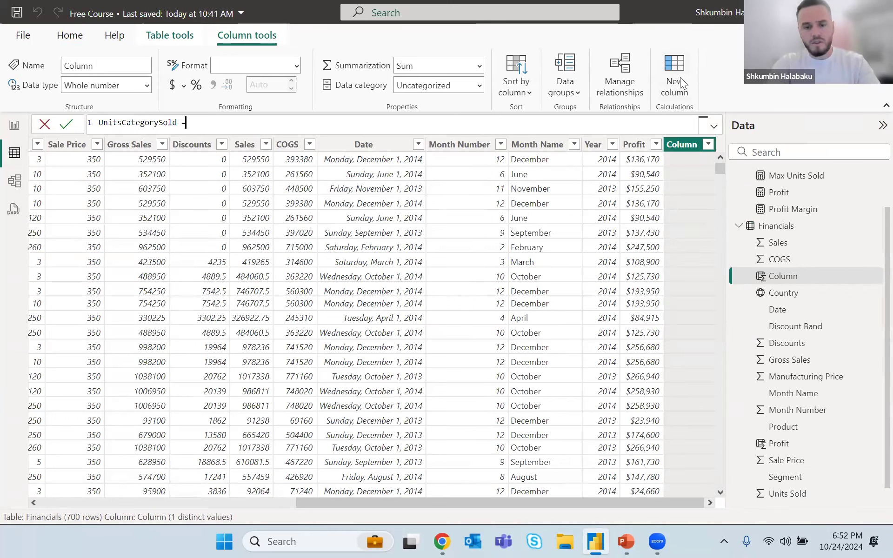
# Step: Begin the column formula with an IF test checking Financials[Units Sold] > AVERAGE(Financials[Units Sold])
pyautogui.write(' if(')
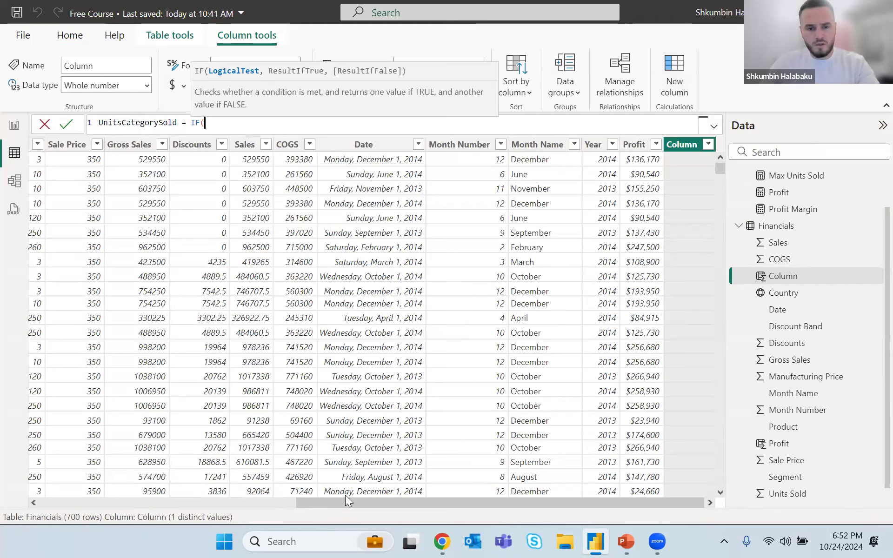
pyautogui.write('unit')
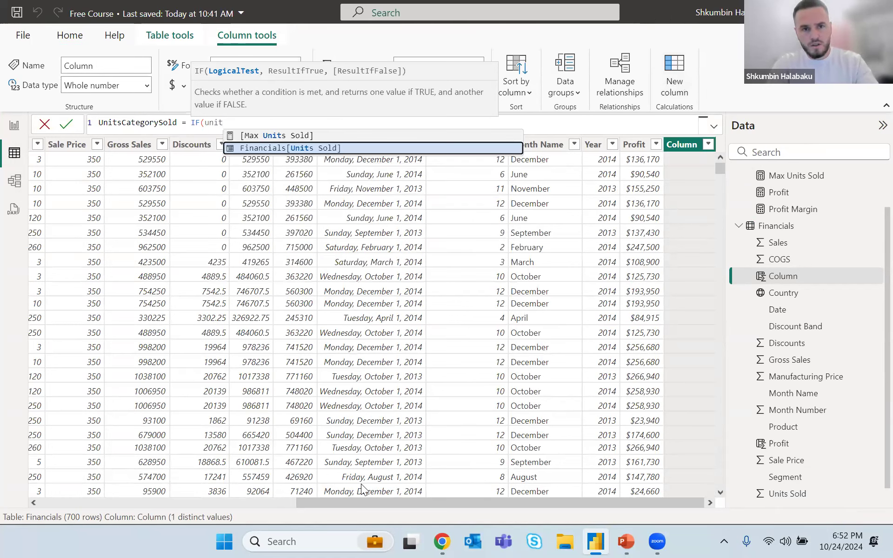
pyautogui.press('Tab')
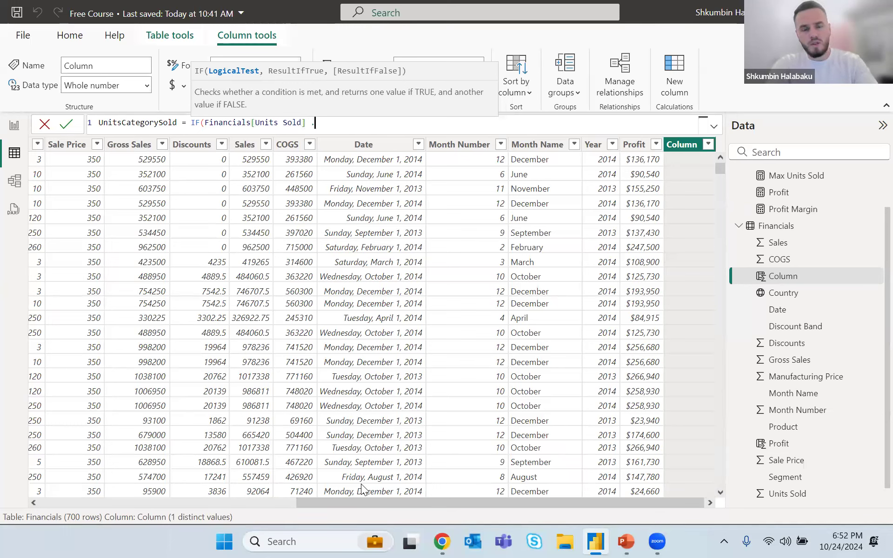
pyautogui.write('> ')
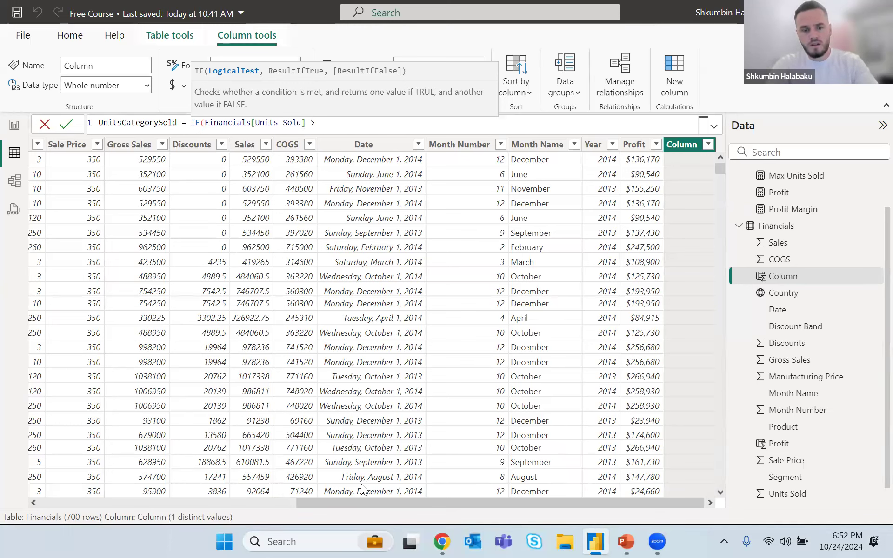
pyautogui.write('av')
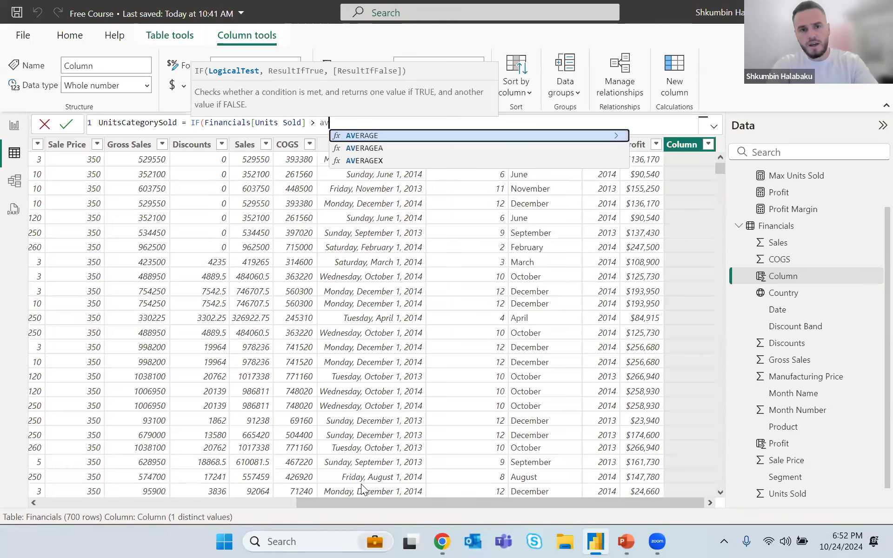
pyautogui.write('e')
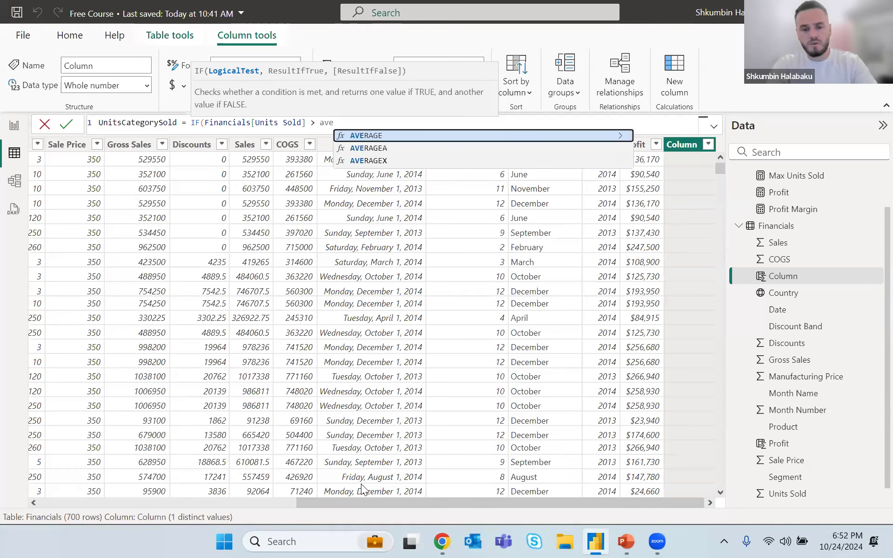
pyautogui.press('Tab')
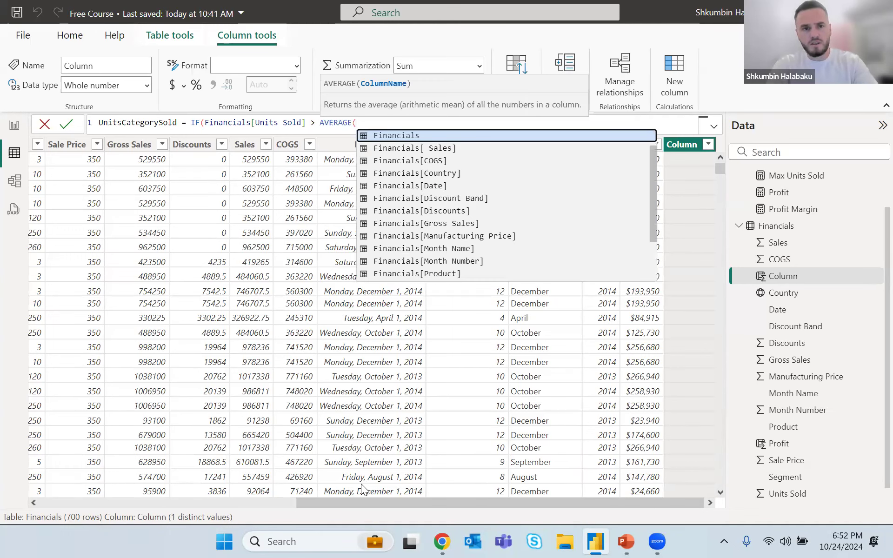
pyautogui.write('units')
pyautogui.press('Tab')
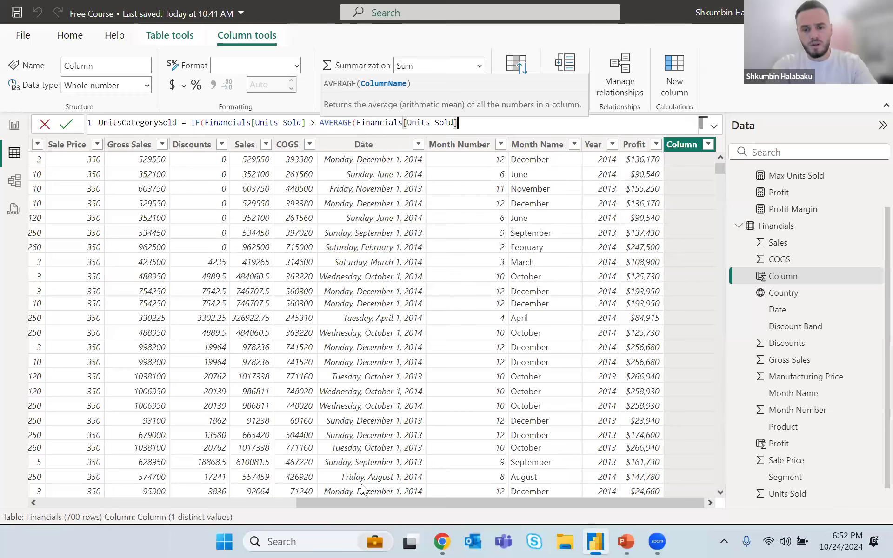
pyautogui.write(')')
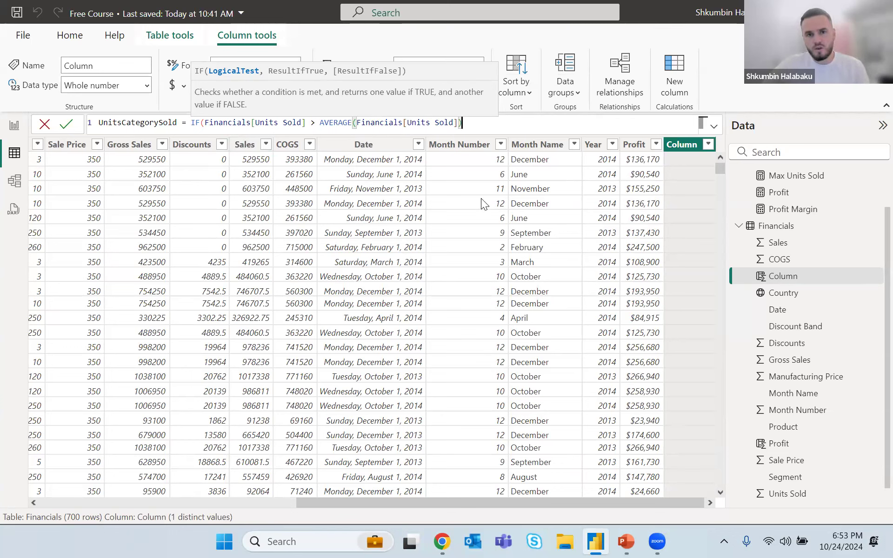
# Step: Complete the IF formula to return "Above Average" when true and "Below Average" when false, and commit the column
pyautogui.write(', "')
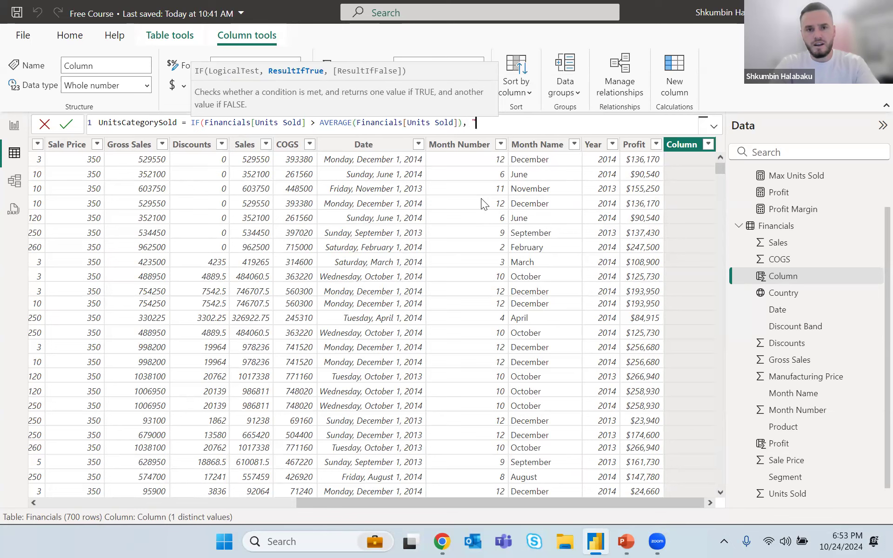
pyautogui.write('Above Average", "')
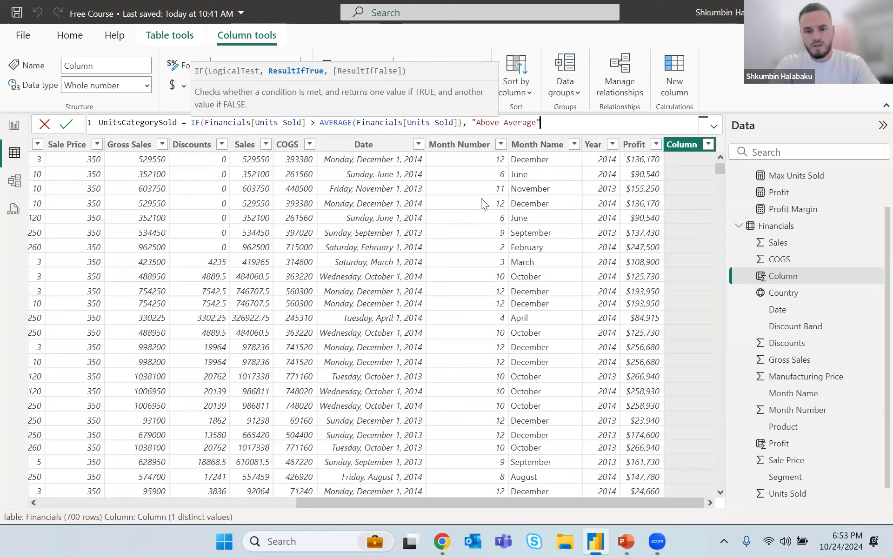
pyautogui.write('Below Average')
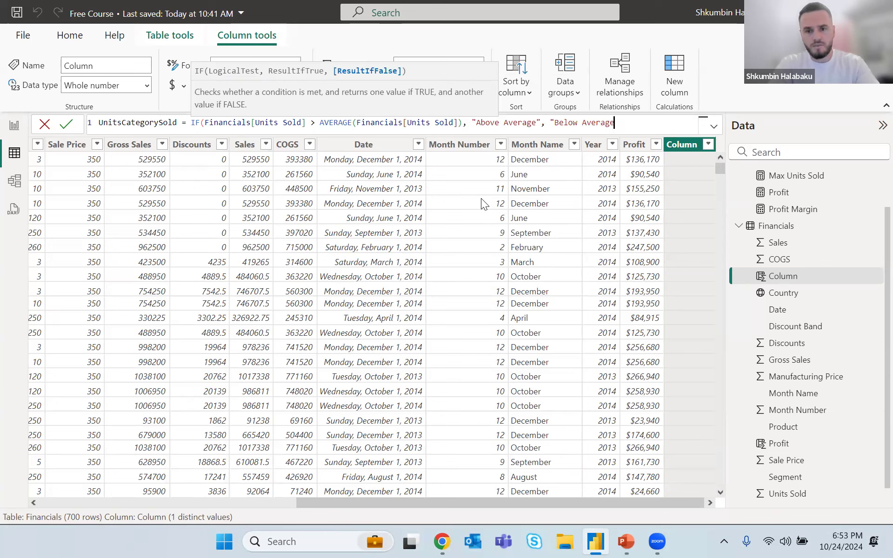
pyautogui.write('")')
pyautogui.press('Return')
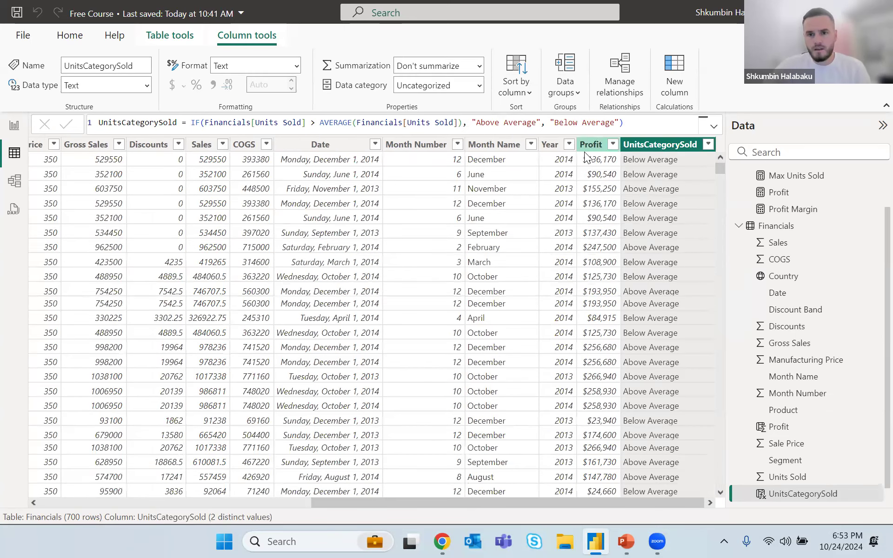
# Step: Check the distinct values of UnitsCategorySold without filtering, and look across the Financials columns to compare them
pyautogui.click(709, 145)
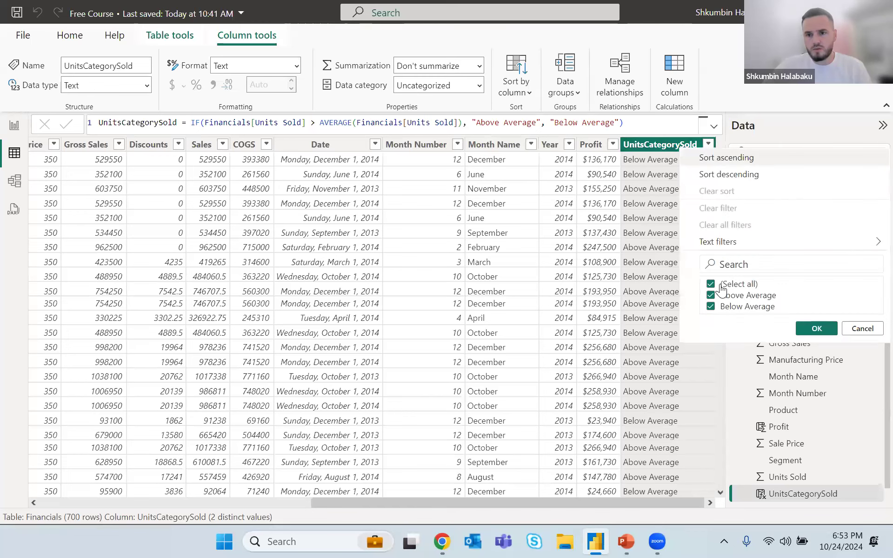
pyautogui.click(860, 328)
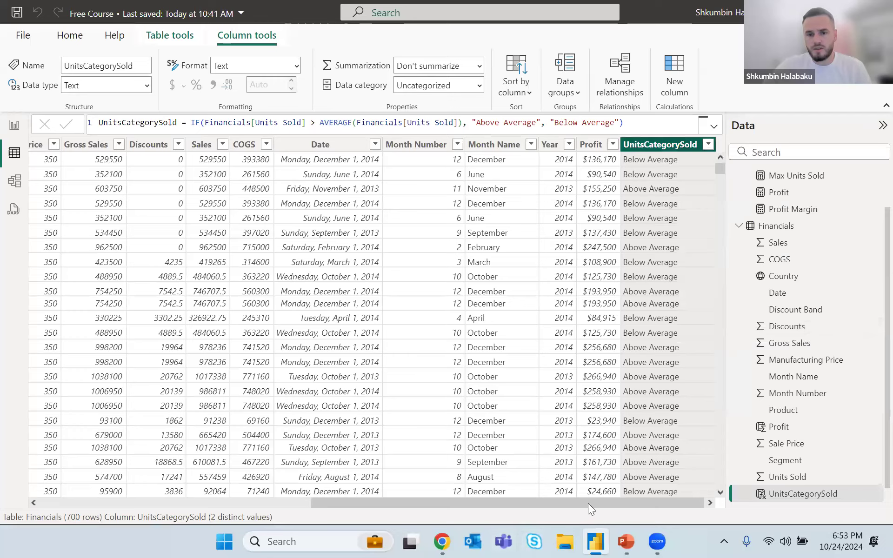
pyautogui.moveTo(590, 501); pyautogui.dragTo(225, 480)
pyautogui.moveTo(391, 502); pyautogui.dragTo(655, 493)
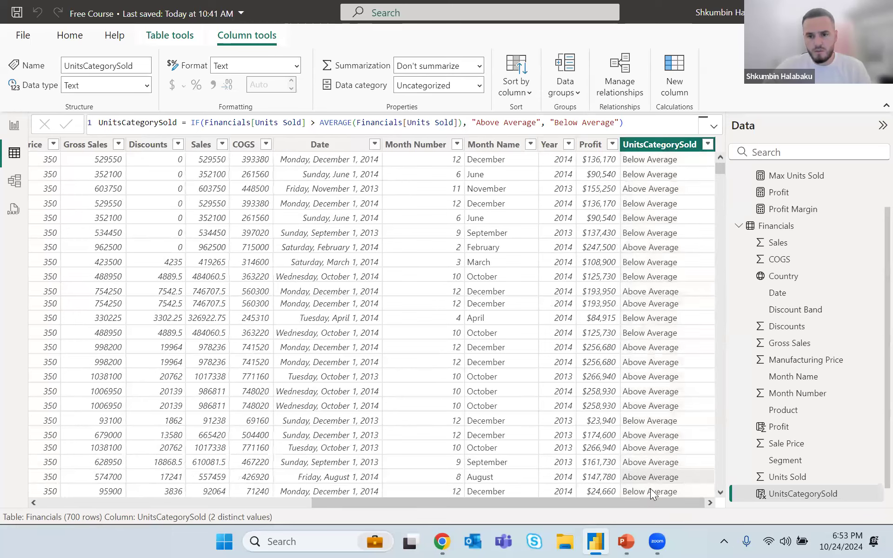
# Step: Filter the UnitsCategorySold column to show only the Above Average rows
pyautogui.click(708, 144)
pyautogui.click(716, 285)
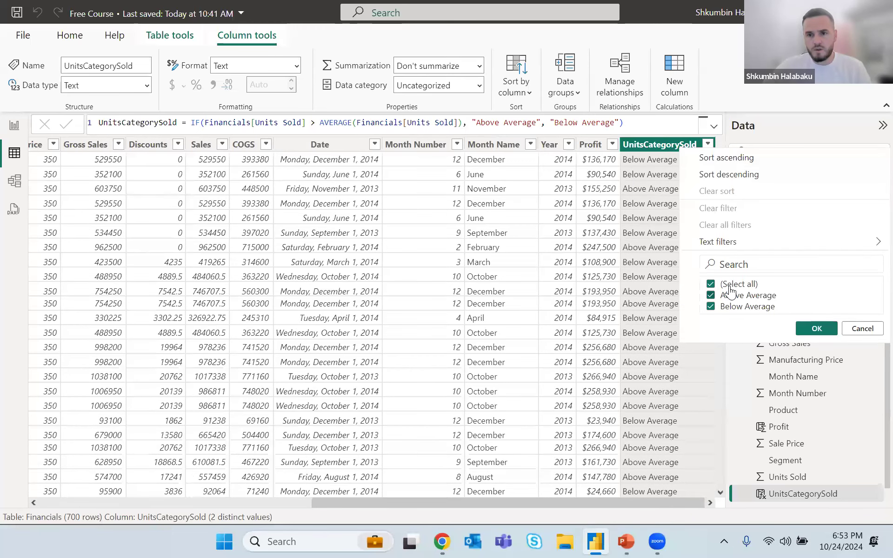
pyautogui.click(813, 328)
# Step: Examine the Units Sold values among the filtered rows to verify the threshold, and return to the report page
pyautogui.moveTo(514, 499); pyautogui.dragTo(344, 502)
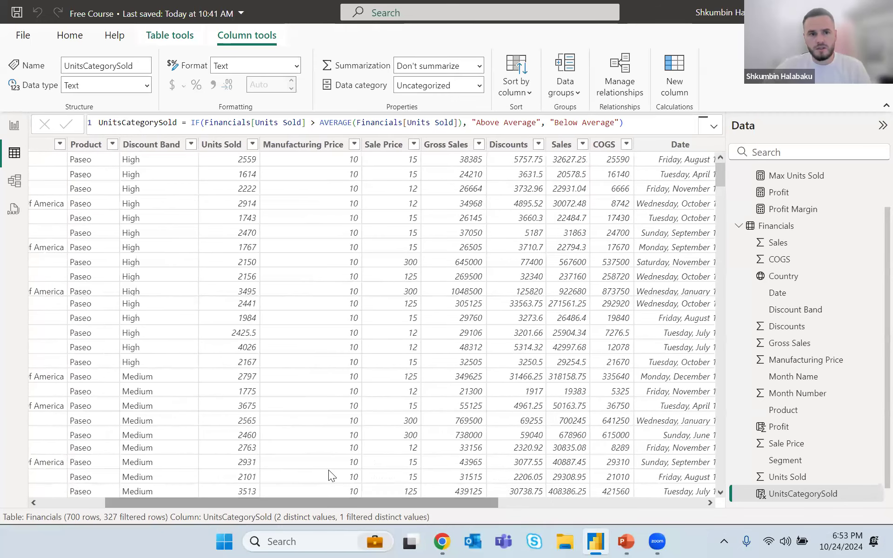
pyautogui.click(244, 144)
pyautogui.click(252, 145)
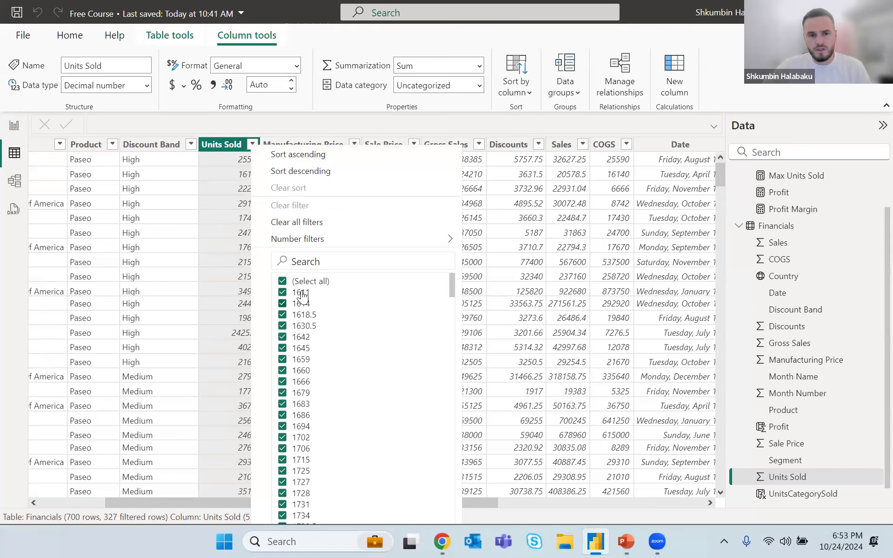
pyautogui.click(15, 125)
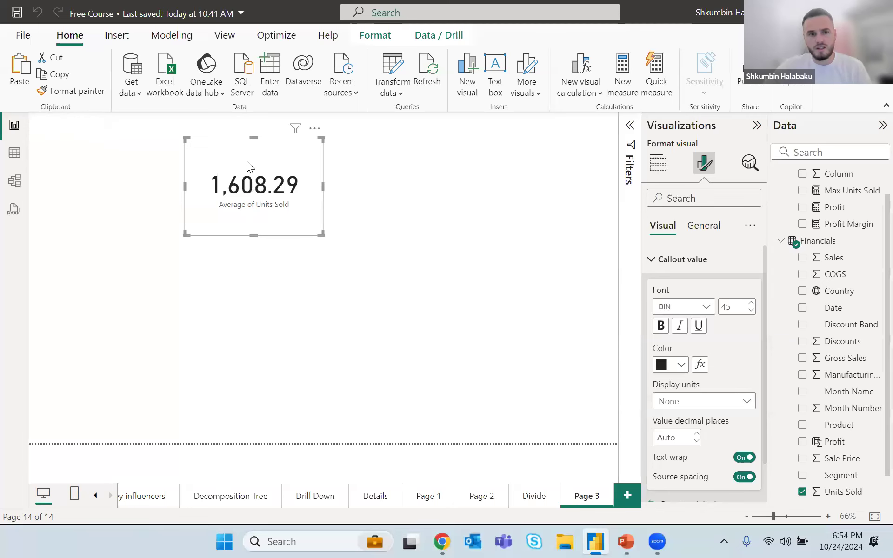
# Step: Clear the UnitsCategorySold filter in the Financials table so all categories are selected, and return to the report page
pyautogui.click(15, 155)
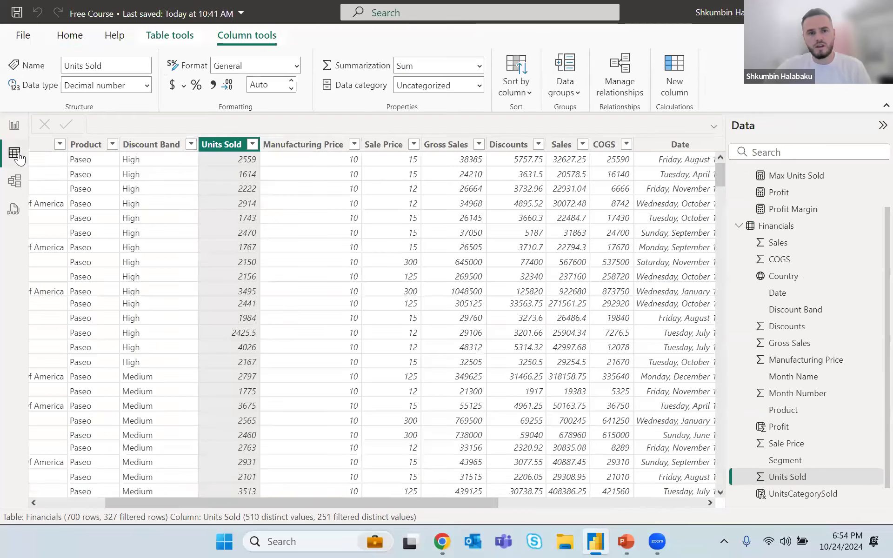
pyautogui.moveTo(429, 501); pyautogui.dragTo(648, 496)
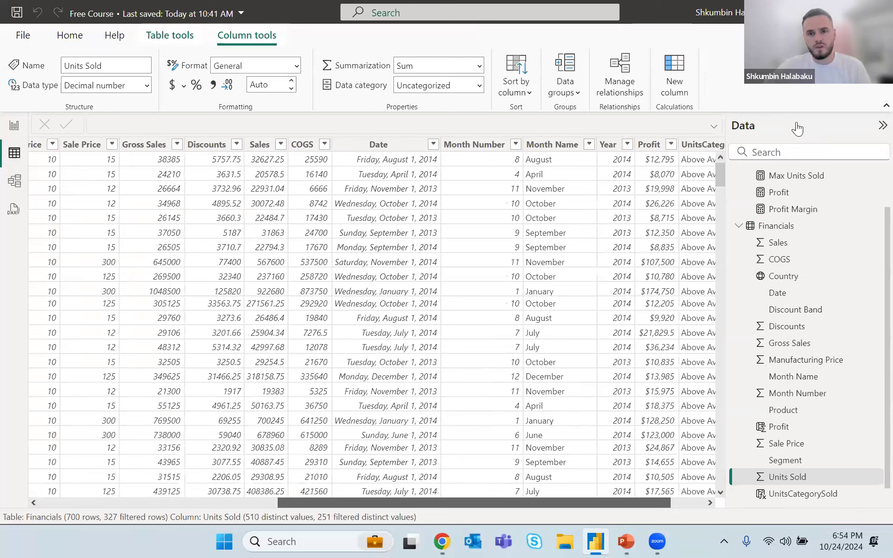
pyautogui.click(707, 145)
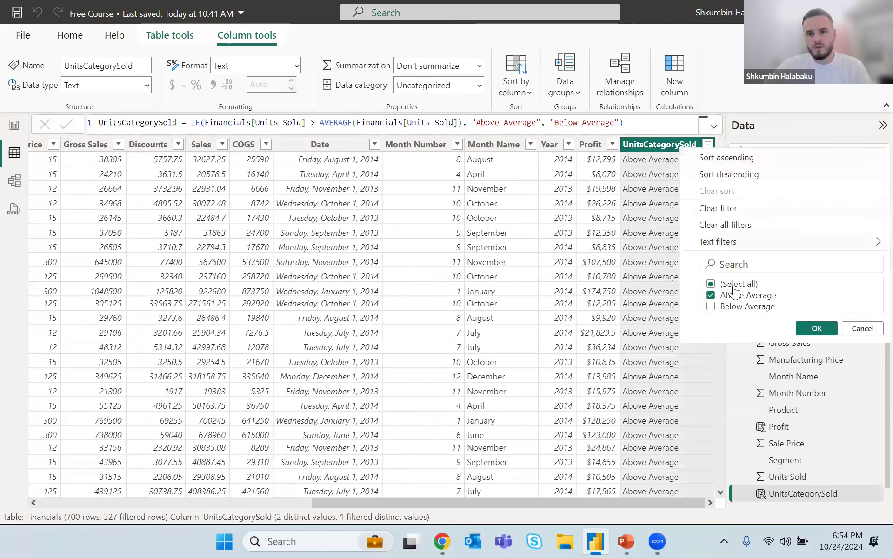
pyautogui.click(733, 285)
pyautogui.click(816, 328)
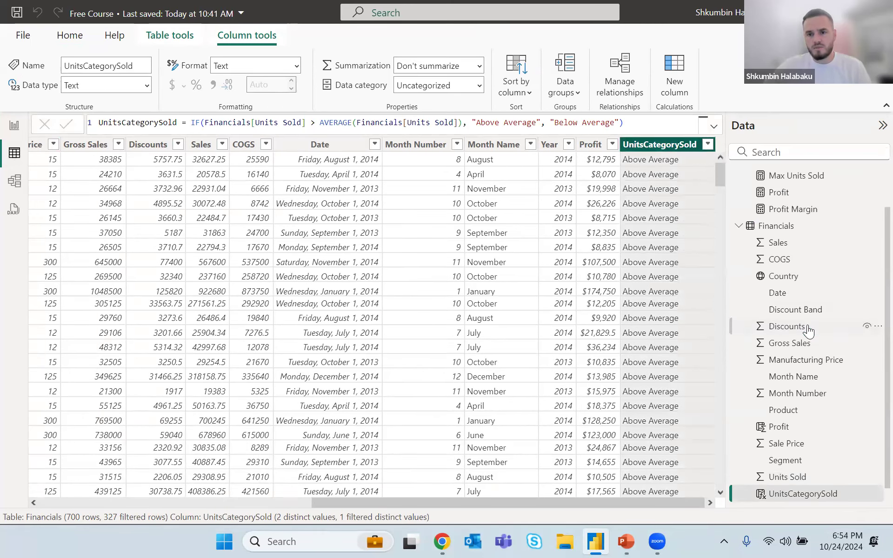
pyautogui.click(14, 125)
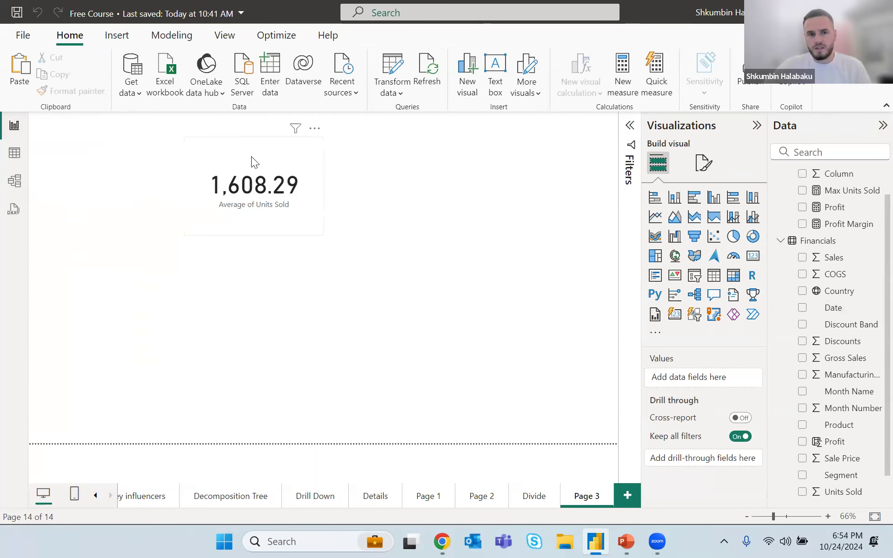
# Step: Move the Average of Units Sold card aside, insert a matrix visual, and position and enlarge it beside the card
pyautogui.moveTo(138, 141); pyautogui.dragTo(138, 141)
pyautogui.click(375, 230)
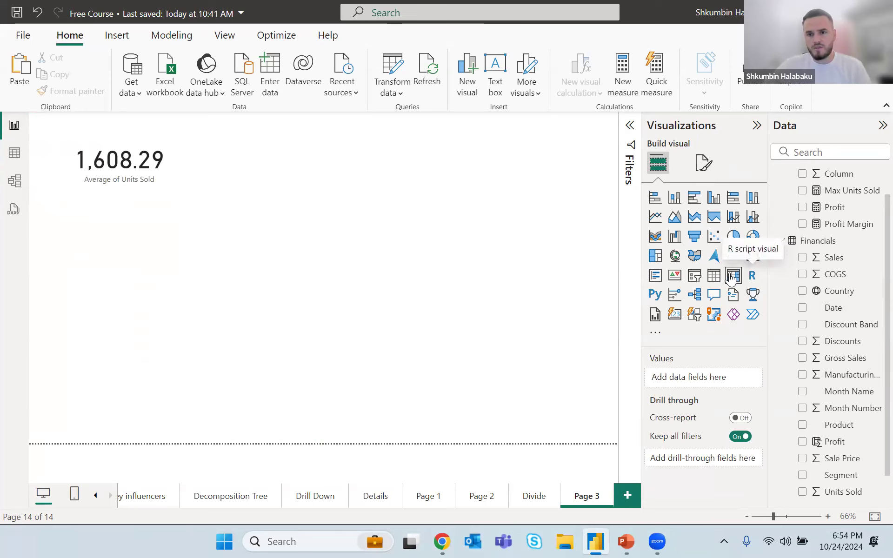
pyautogui.click(731, 277)
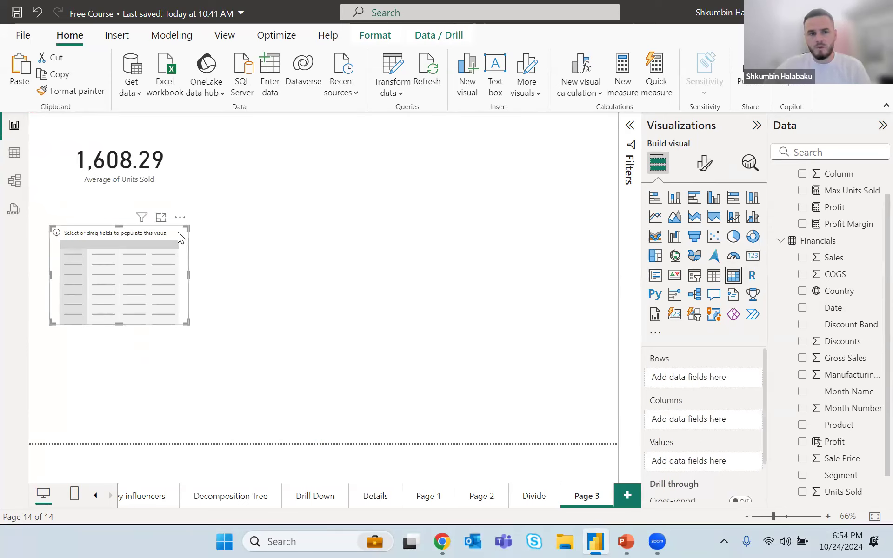
pyautogui.moveTo(247, 235); pyautogui.dragTo(352, 195)
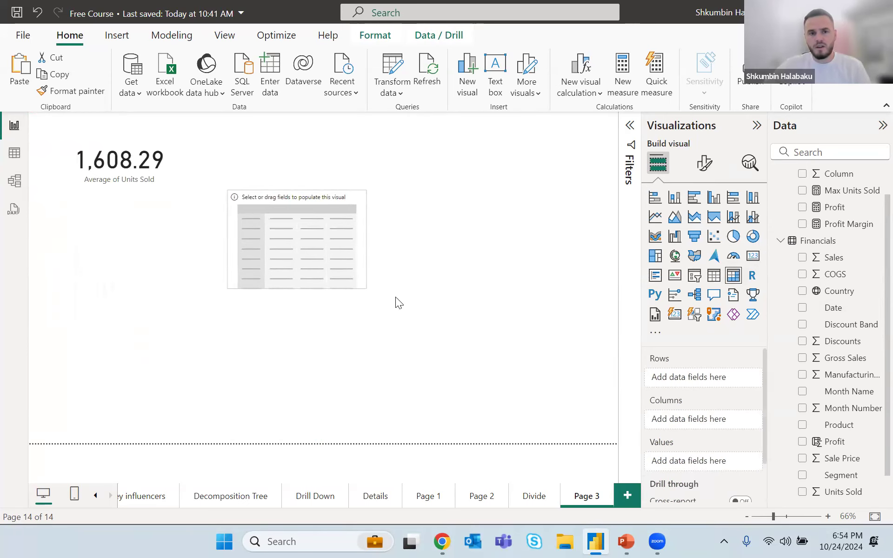
pyautogui.moveTo(360, 293); pyautogui.dragTo(483, 326)
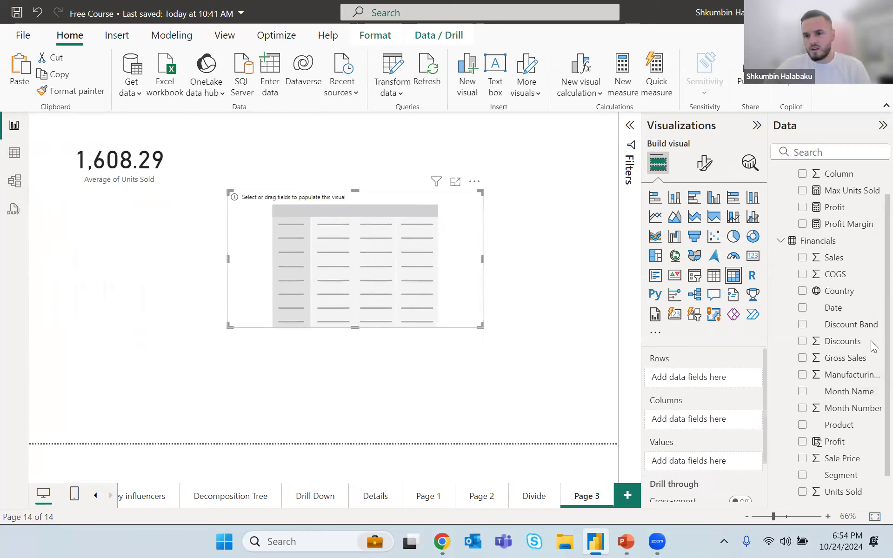
# Step: Set Country as the matrix rows and UnitsCategorySold as its columns, and enlarge the matrix slightly
pyautogui.moveTo(853, 292); pyautogui.dragTo(721, 379)
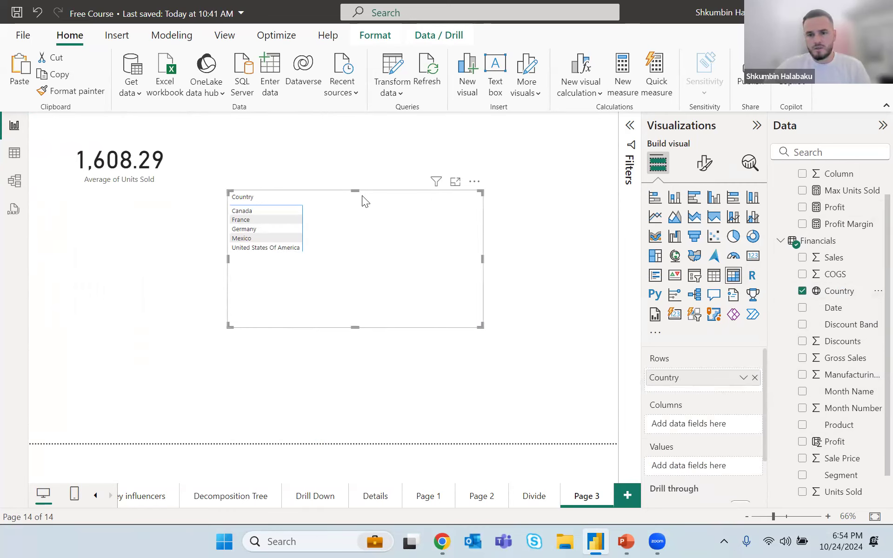
pyautogui.scroll(-1, 873, 429)
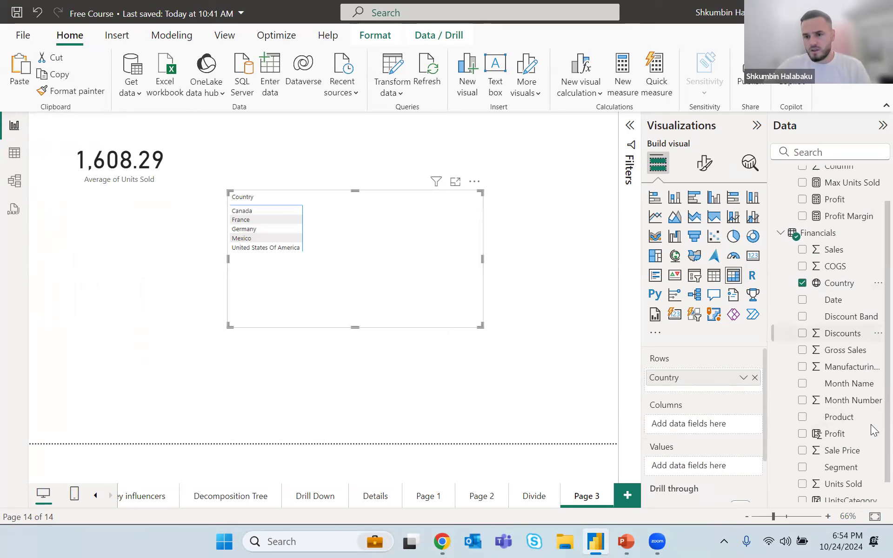
pyautogui.scroll(-3, 874, 430)
pyautogui.moveTo(844, 478); pyautogui.dragTo(712, 432)
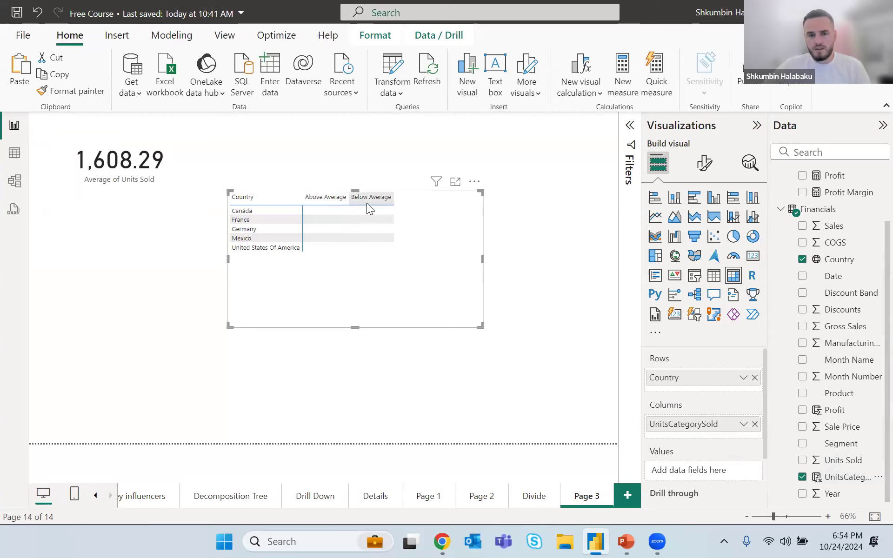
pyautogui.moveTo(482, 327); pyautogui.dragTo(494, 334)
pyautogui.scroll(3, 860, 274)
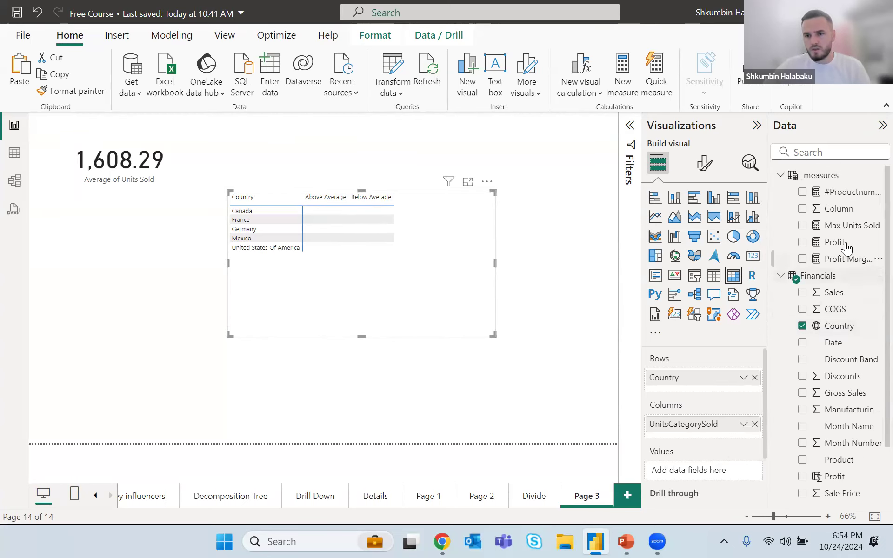
pyautogui.scroll(-3, 866, 372)
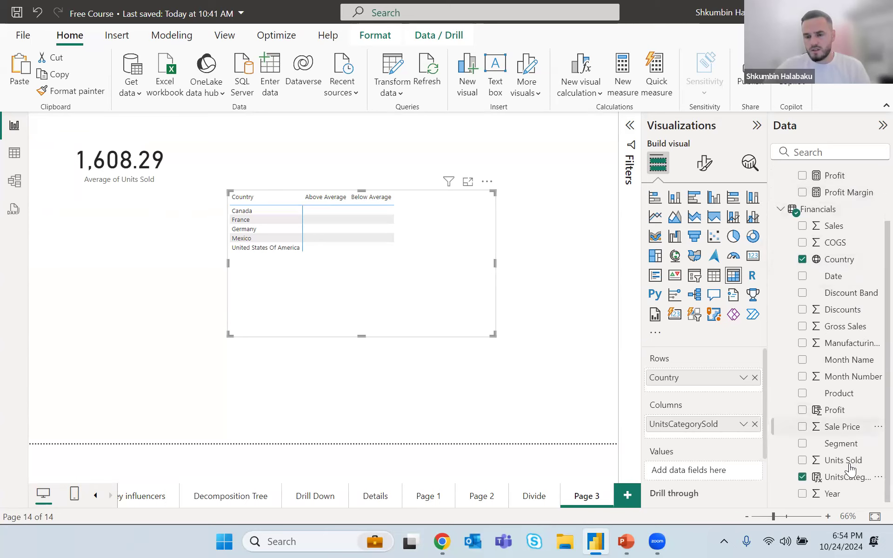
pyautogui.scroll(3, 861, 283)
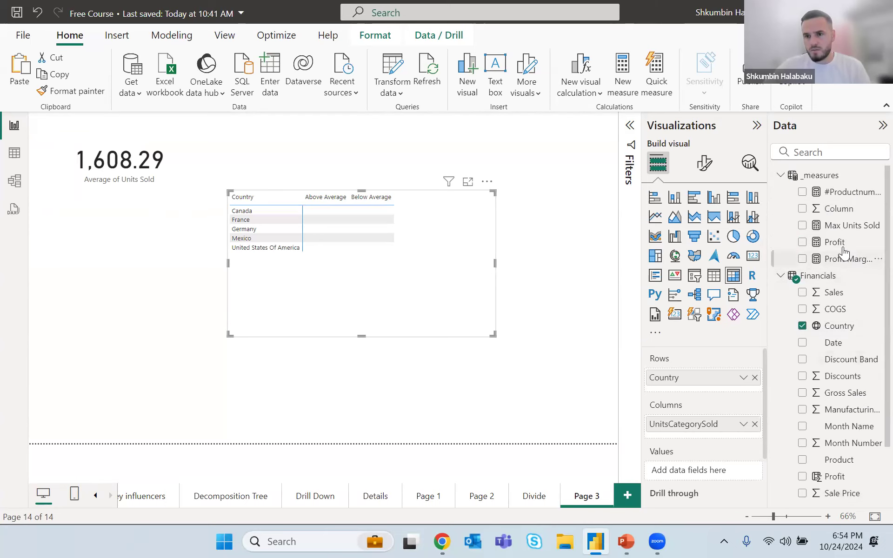
pyautogui.moveTo(844, 248); pyautogui.dragTo(728, 482)
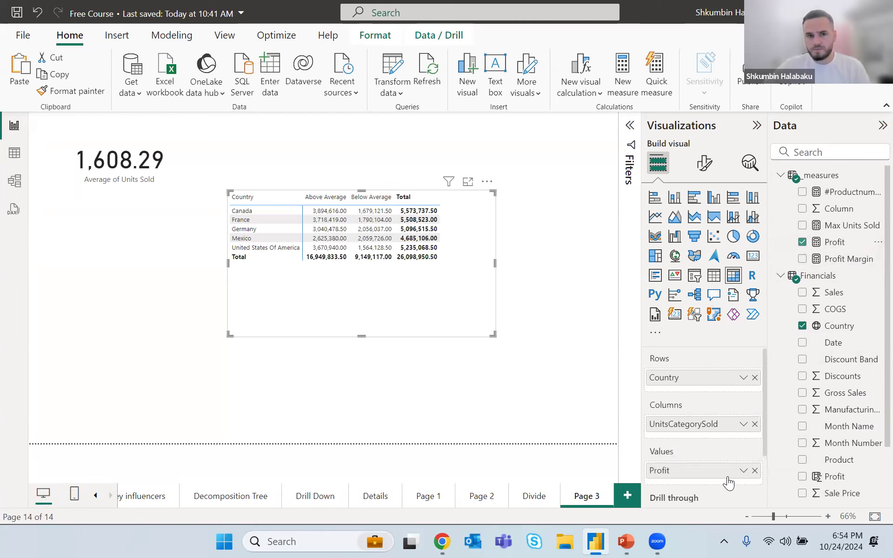
pyautogui.click(754, 470)
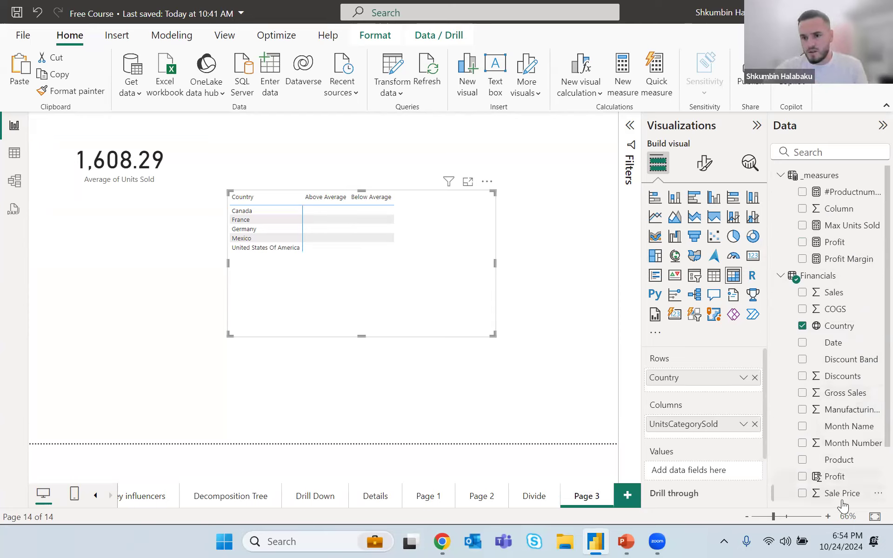
# Step: Add Units Sold as the matrix values and aggregate it by Count
pyautogui.scroll(-3, 841, 486)
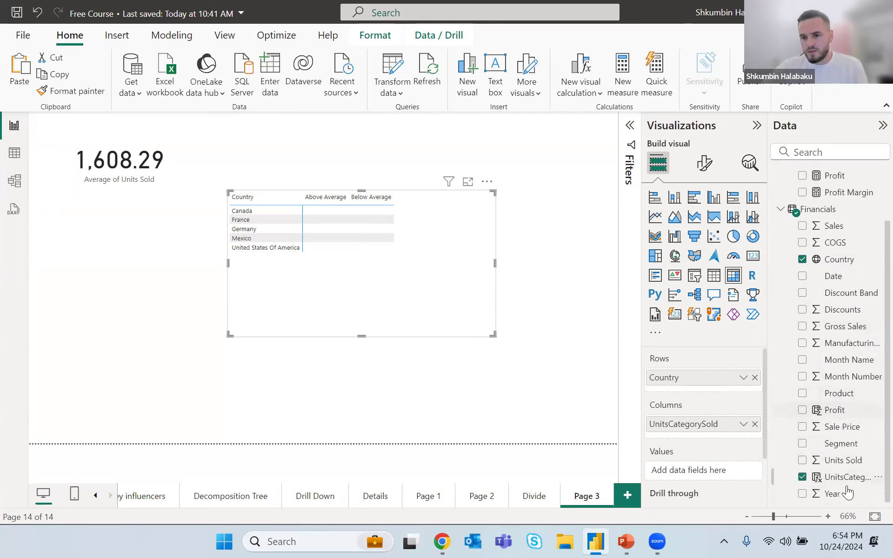
pyautogui.moveTo(842, 461); pyautogui.dragTo(726, 472)
pyautogui.click(743, 470)
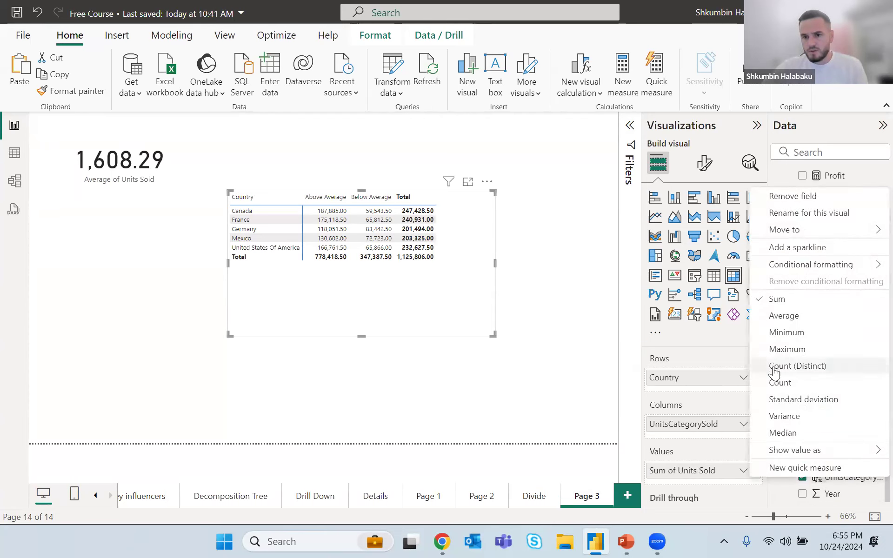
pyautogui.click(781, 382)
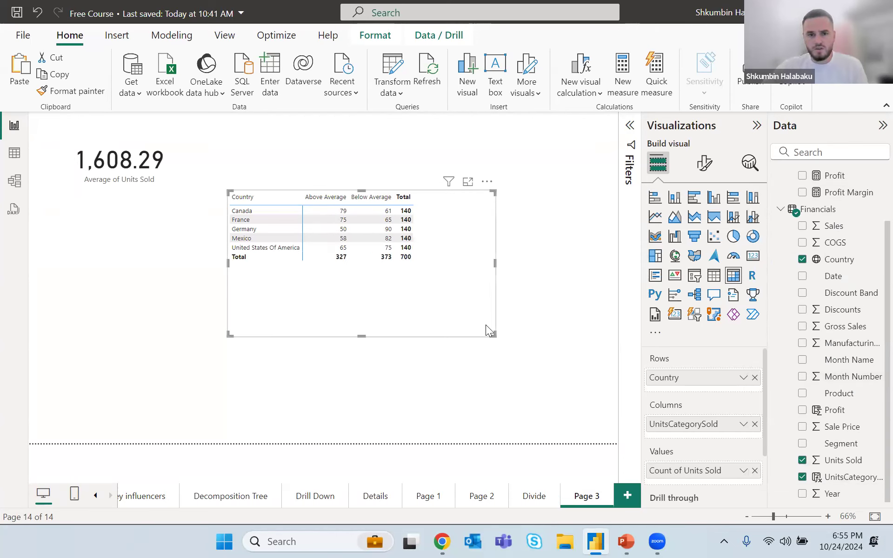
# Step: Set the font size of the matrix values to 18, then enlarge and reposition the matrix
pyautogui.click(705, 162)
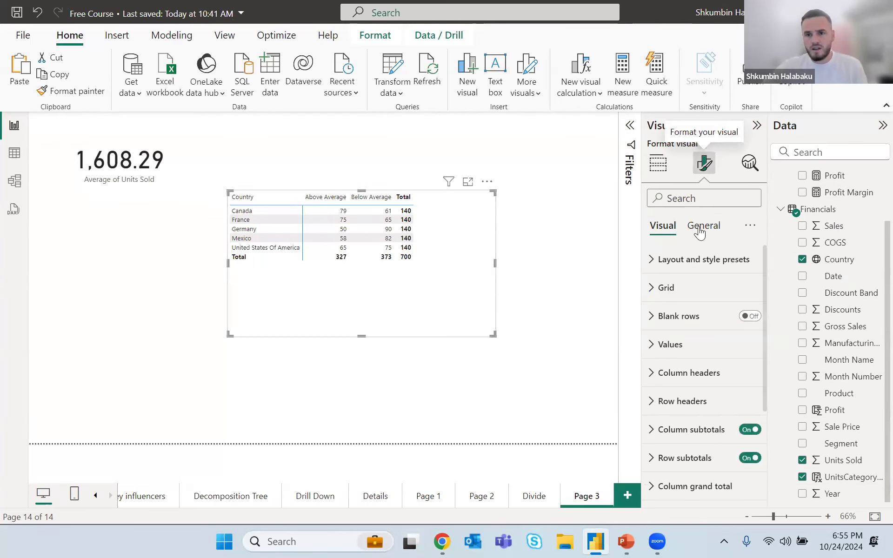
pyautogui.click(700, 226)
pyautogui.click(663, 225)
pyautogui.click(676, 344)
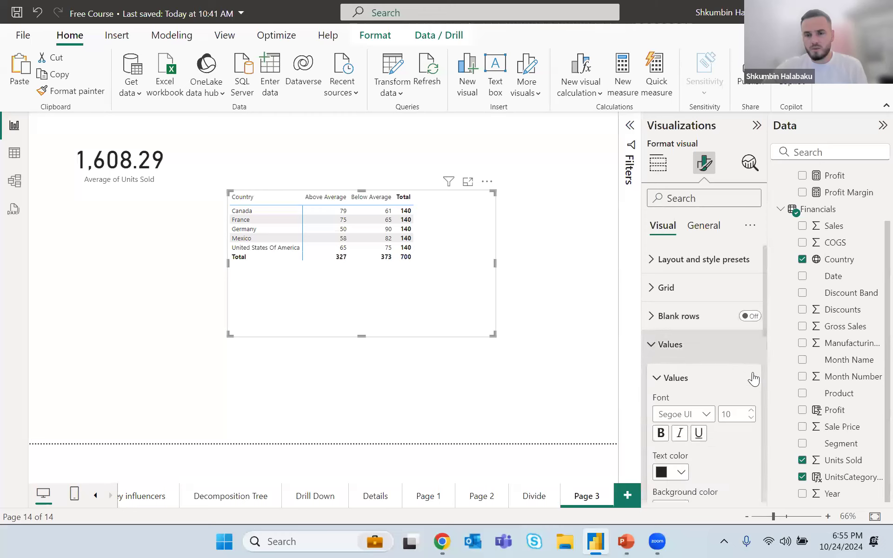
pyautogui.click(751, 411)
pyautogui.click(751, 411)
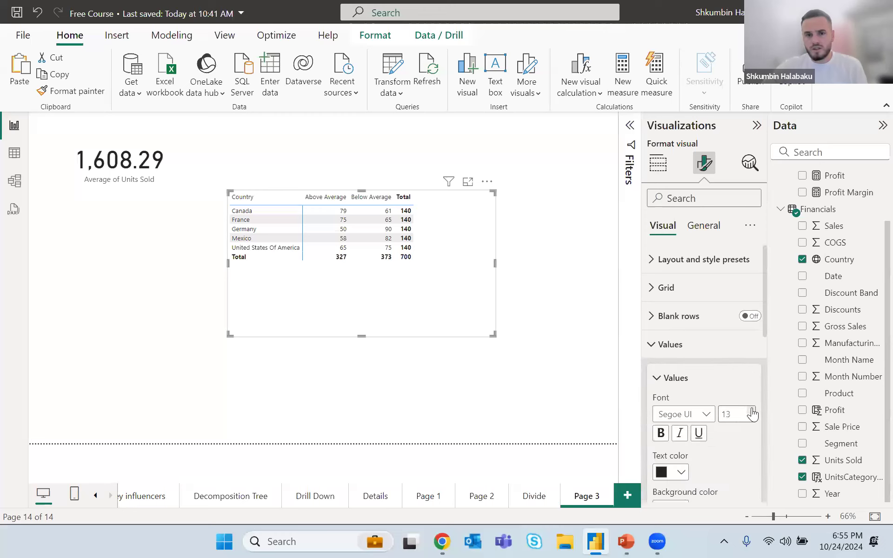
pyautogui.click(751, 410)
pyautogui.click(751, 411)
pyautogui.click(751, 410)
pyautogui.click(751, 411)
pyautogui.click(751, 411)
pyautogui.moveTo(493, 334); pyautogui.dragTo(508, 344)
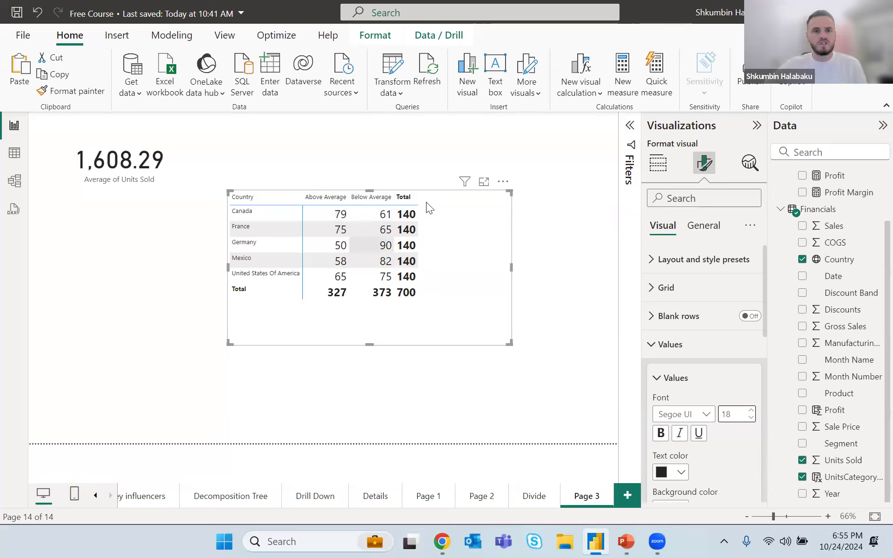
pyautogui.moveTo(434, 234); pyautogui.dragTo(466, 147)
# Step: Examine the UnitsCategorySold column in the Financials table and the parts of its IF formula
pyautogui.click(14, 152)
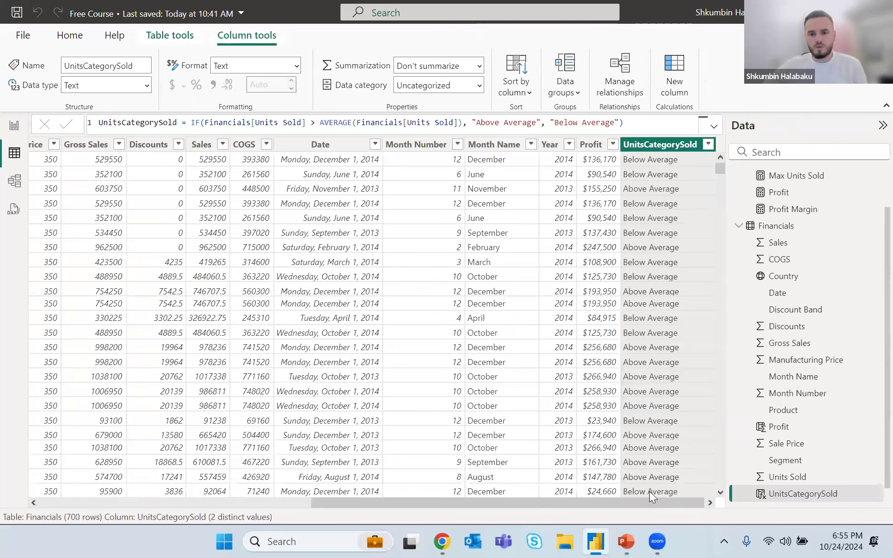
pyautogui.moveTo(621, 502); pyautogui.dragTo(669, 507)
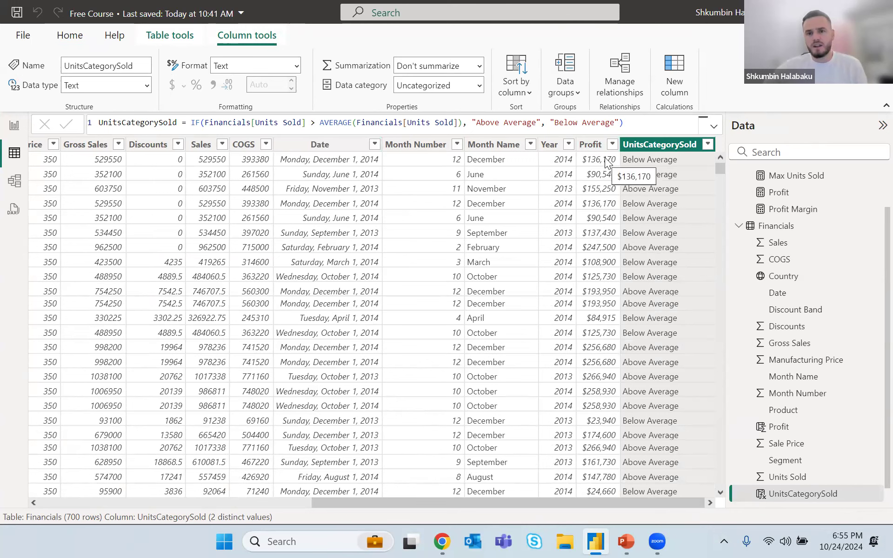
pyautogui.moveTo(664, 499); pyautogui.dragTo(245, 492)
pyautogui.hscroll(10, 715, 475)
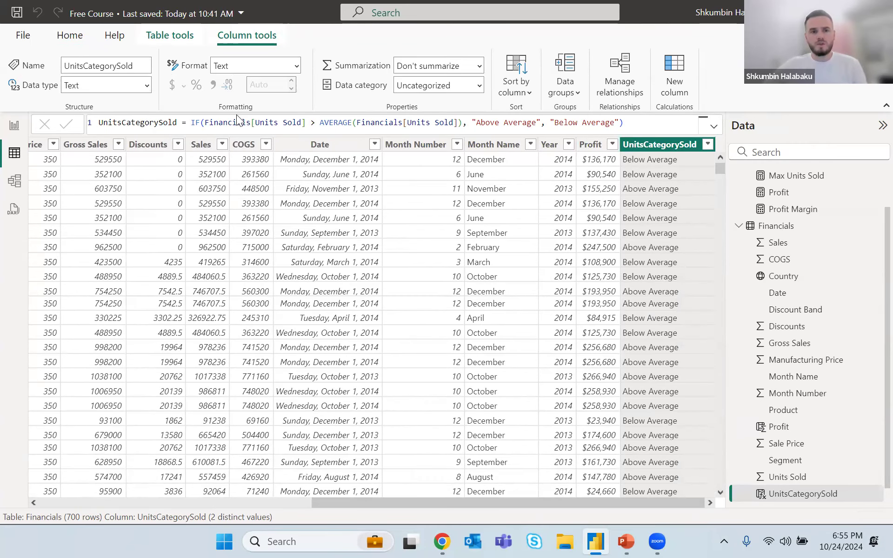
pyautogui.click(283, 122)
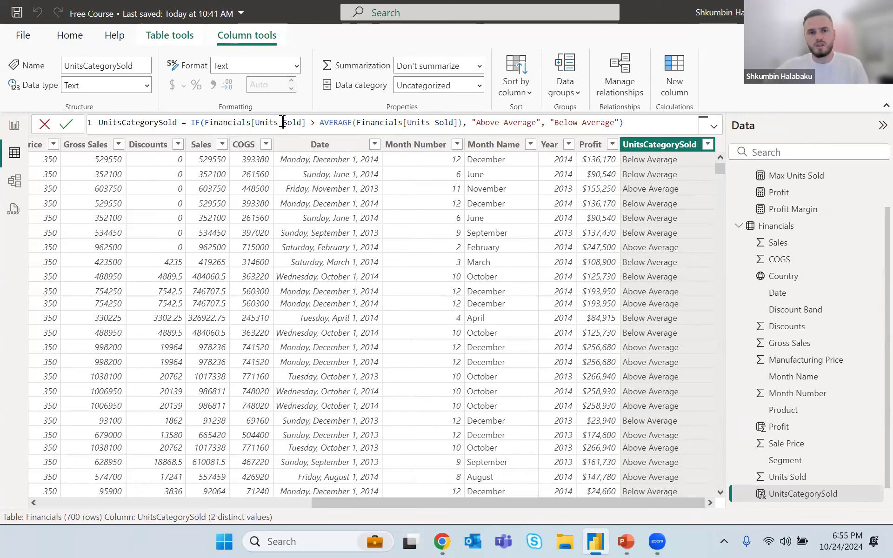
pyautogui.click(402, 122)
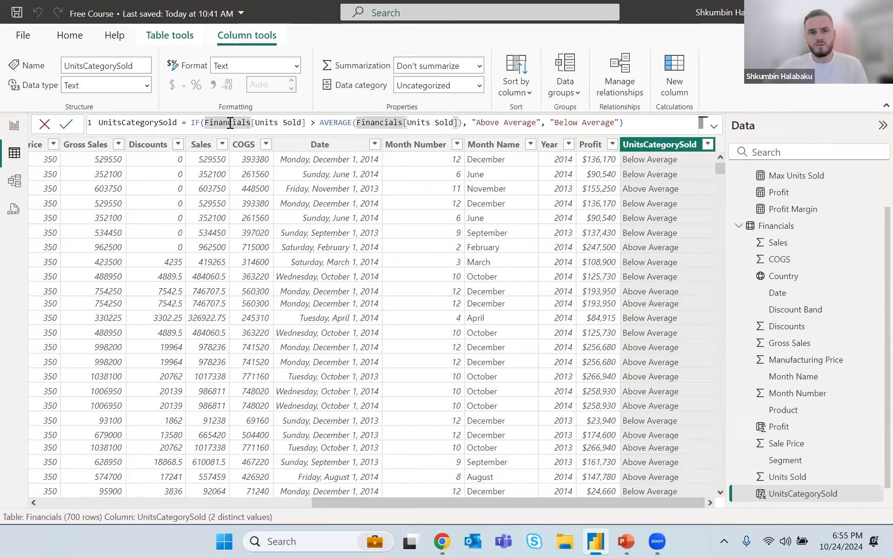
pyautogui.click(451, 125)
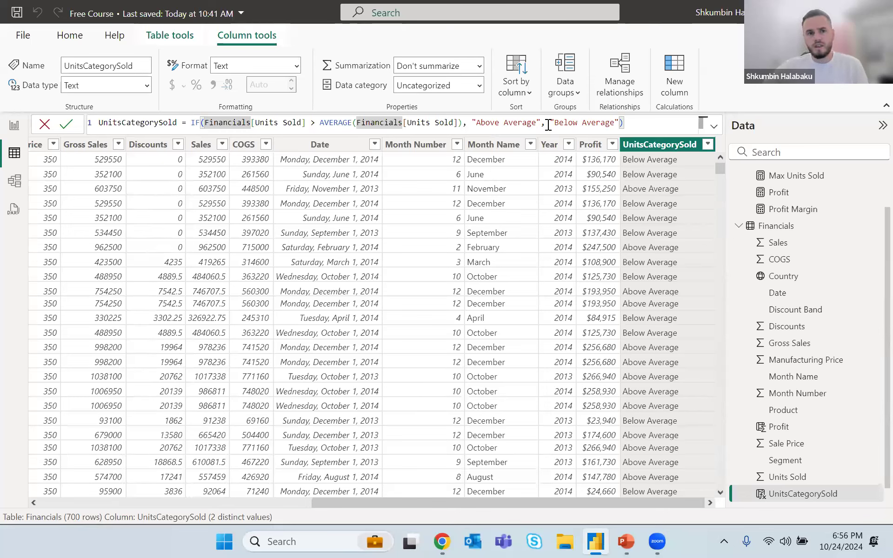
# Step: Remove the "Below Average" result and closing bracket from the UnitsCategorySold formula, leaving the IF function's false argument open
pyautogui.moveTo(623, 123); pyautogui.dragTo(552, 122)
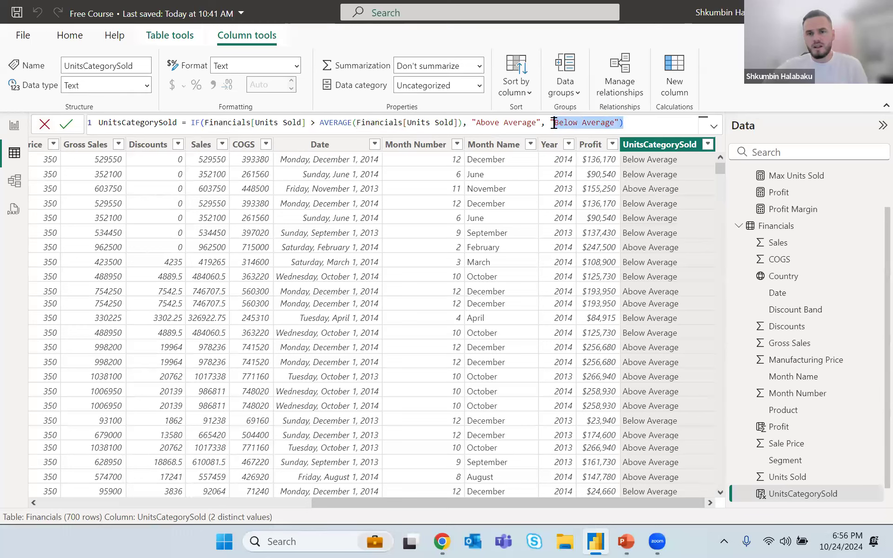
pyautogui.moveTo(624, 123); pyautogui.dragTo(549, 124)
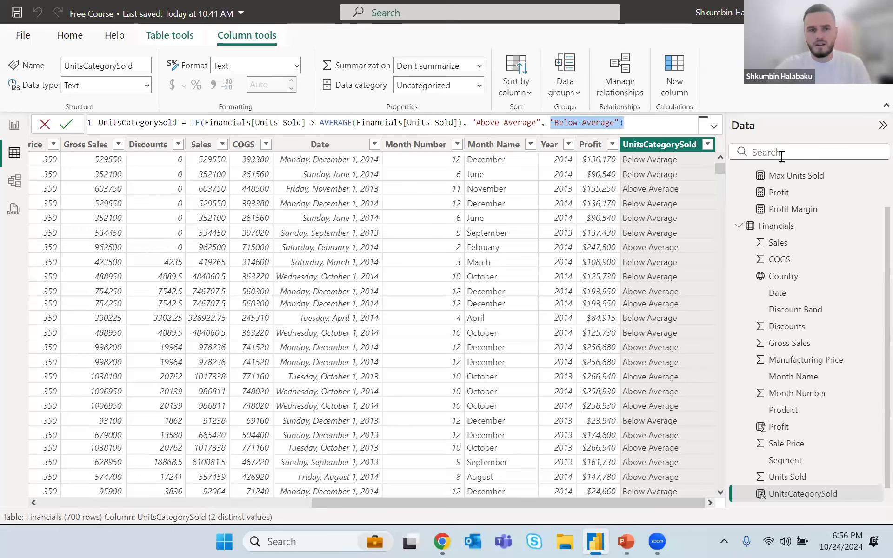
pyautogui.press('BackSpace')
pyautogui.press('BackSpace')
pyautogui.press('BackSpace')
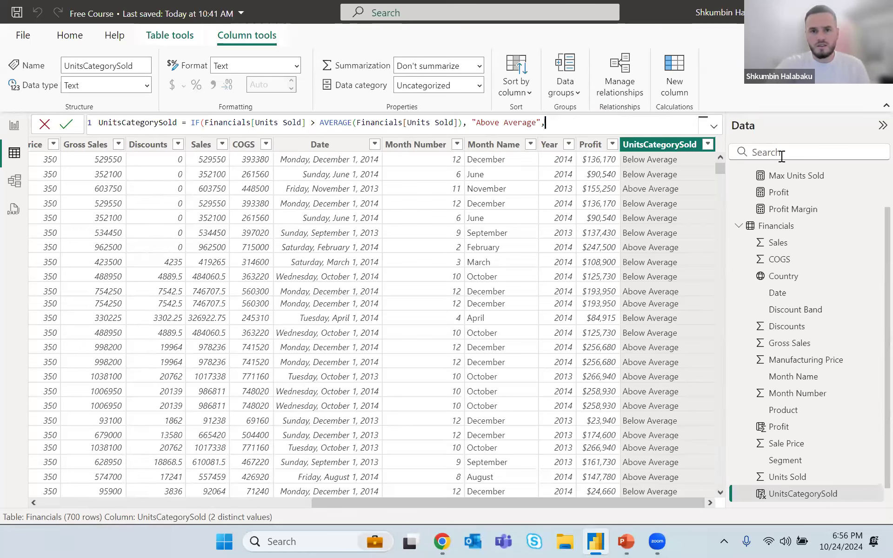
pyautogui.write(',')
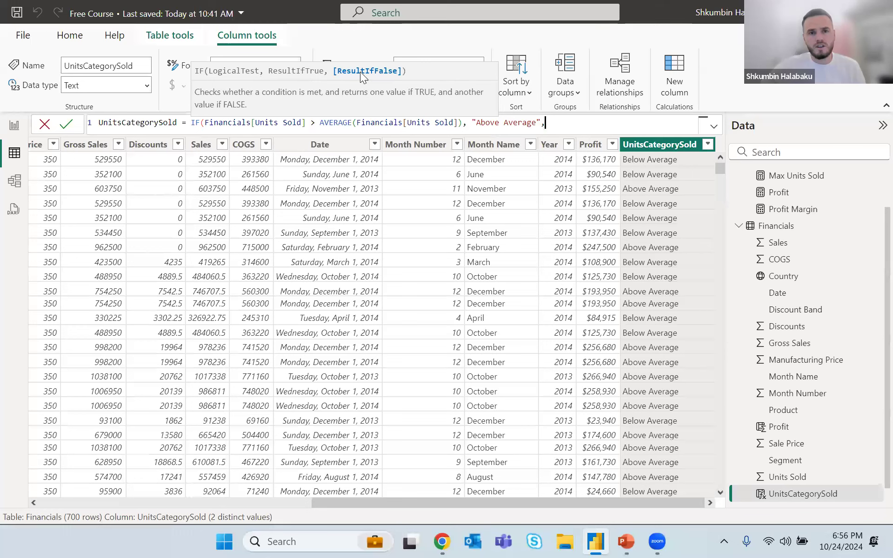
pyautogui.click(281, 121)
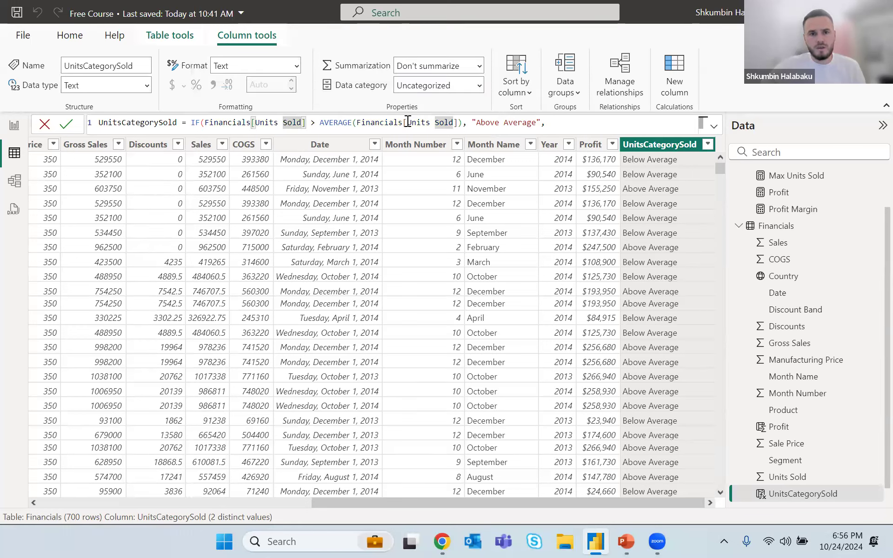
pyautogui.click(480, 122)
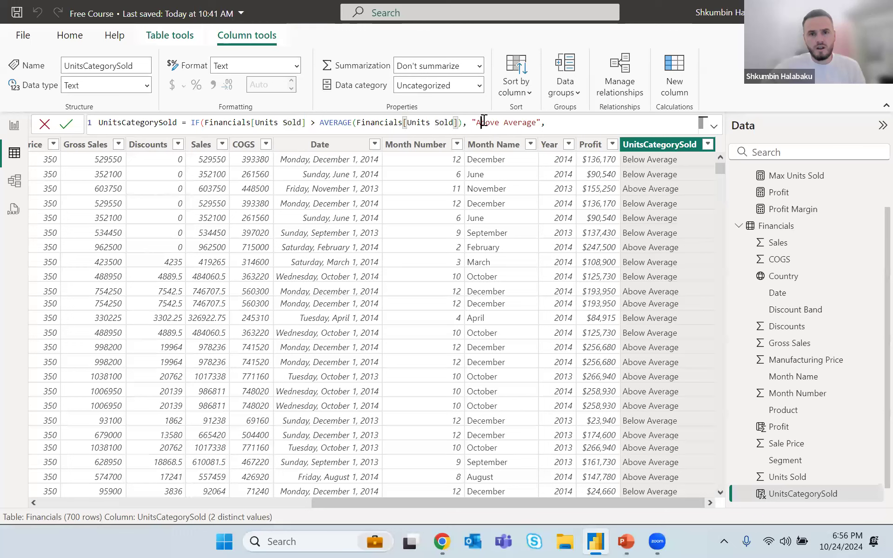
pyautogui.click(565, 125)
pyautogui.press('BackSpace')
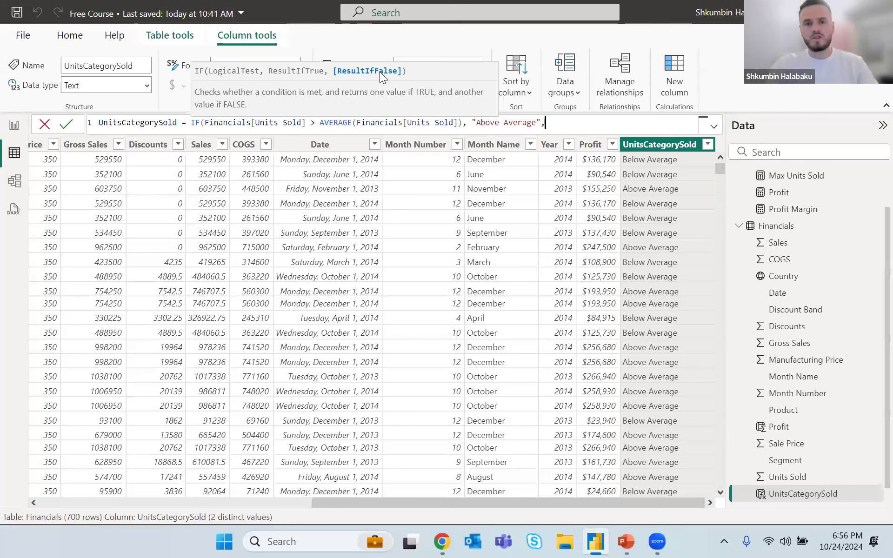
# Step: Add a nested IF on a second formula line that returns "Medium" when Financials[Units Sold] is greater than 500
pyautogui.hotkey('shift', 'Return')
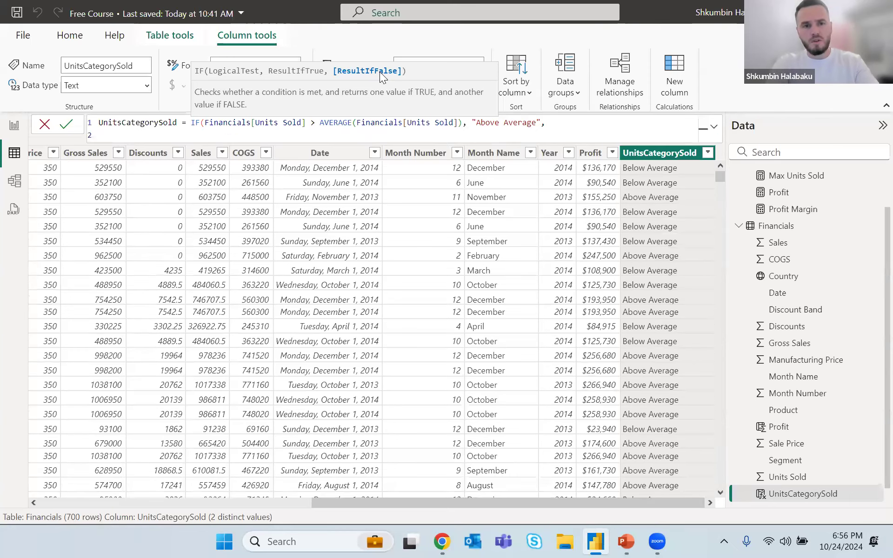
pyautogui.write('IF(')
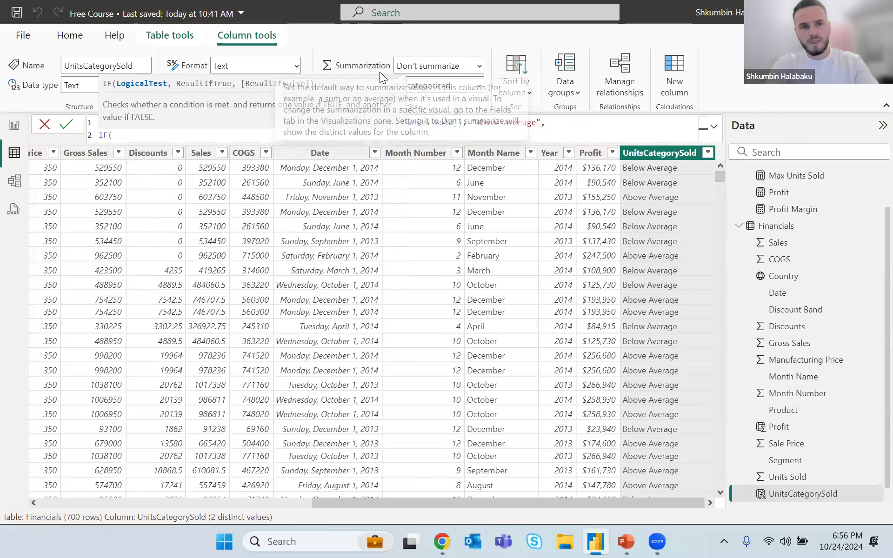
pyautogui.write('unit')
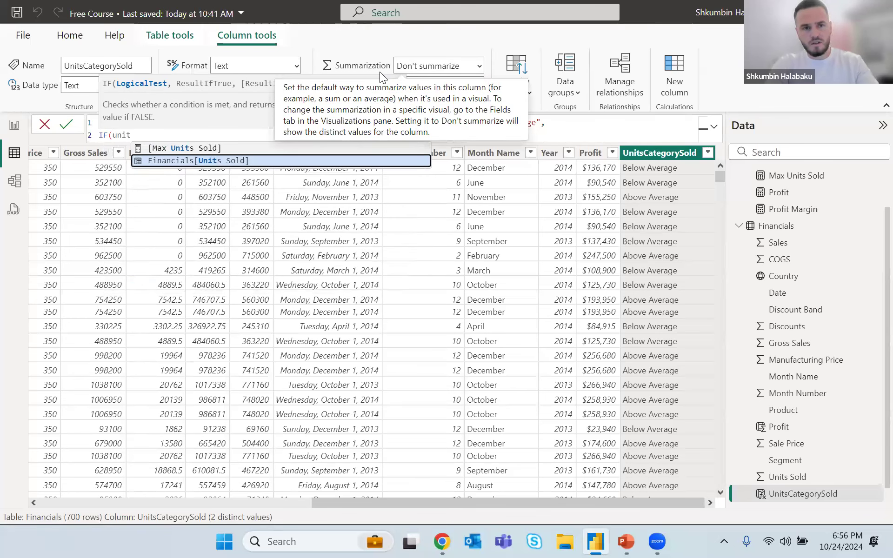
pyautogui.press('Tab')
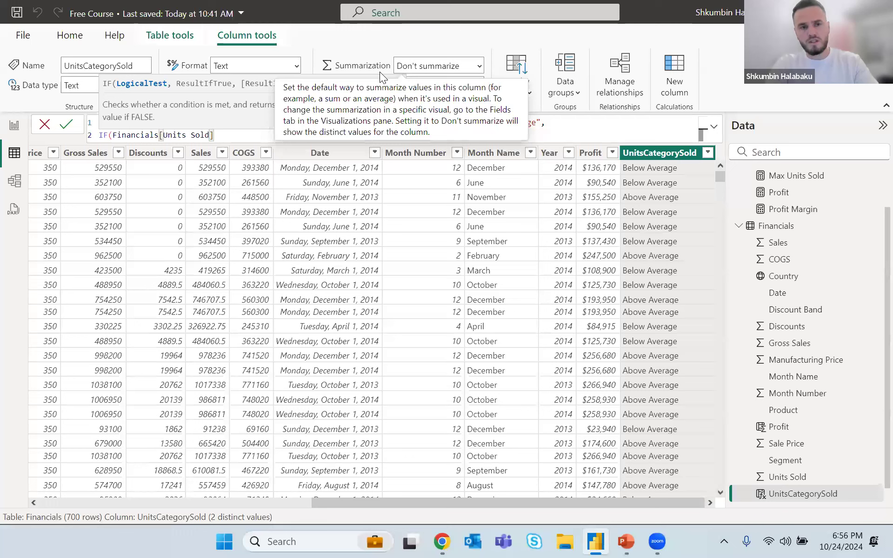
pyautogui.write('>')
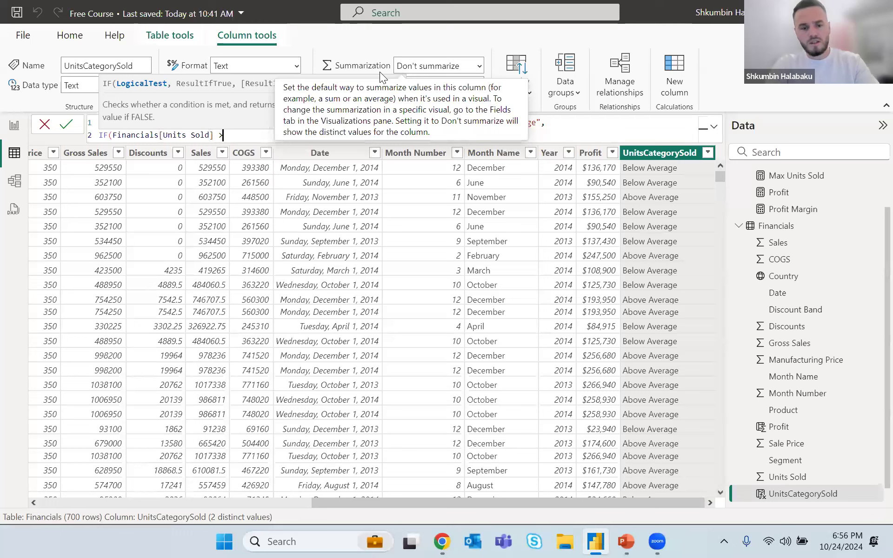
pyautogui.write(' 500, "')
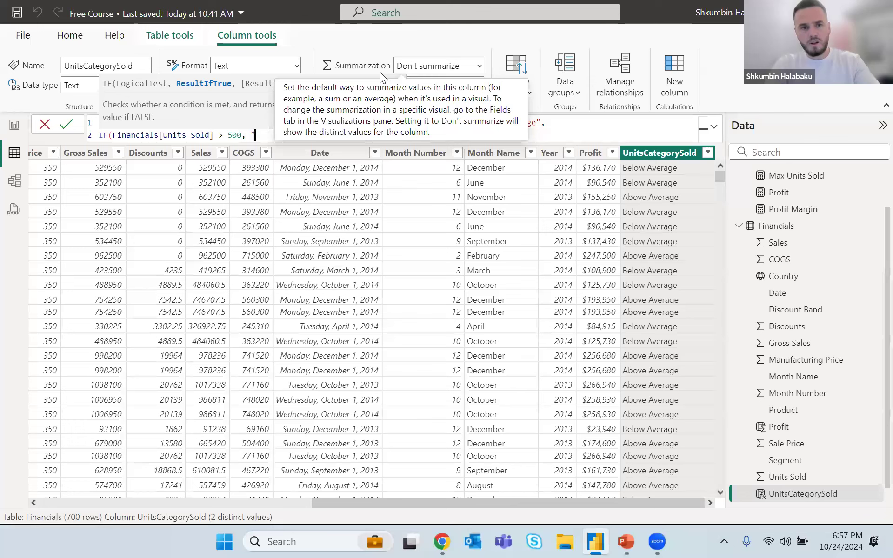
pyautogui.write('Medi')
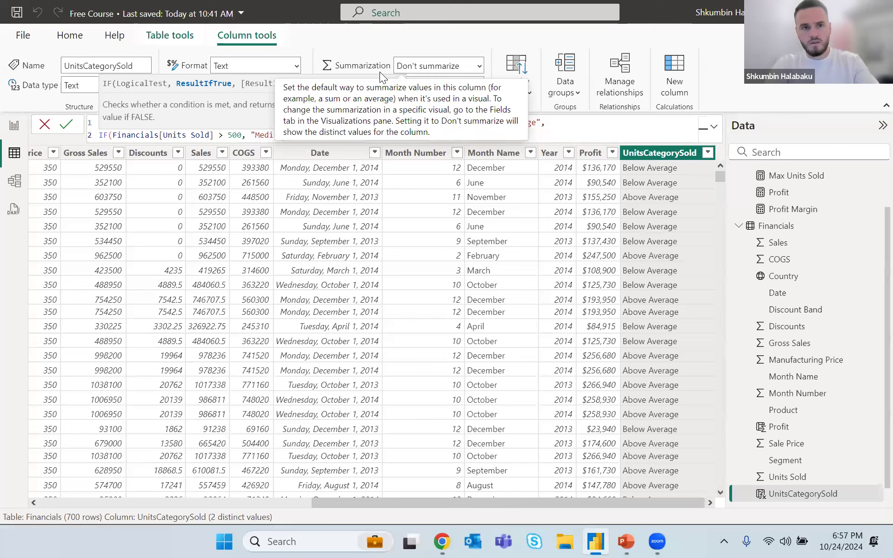
pyautogui.write('um", ')
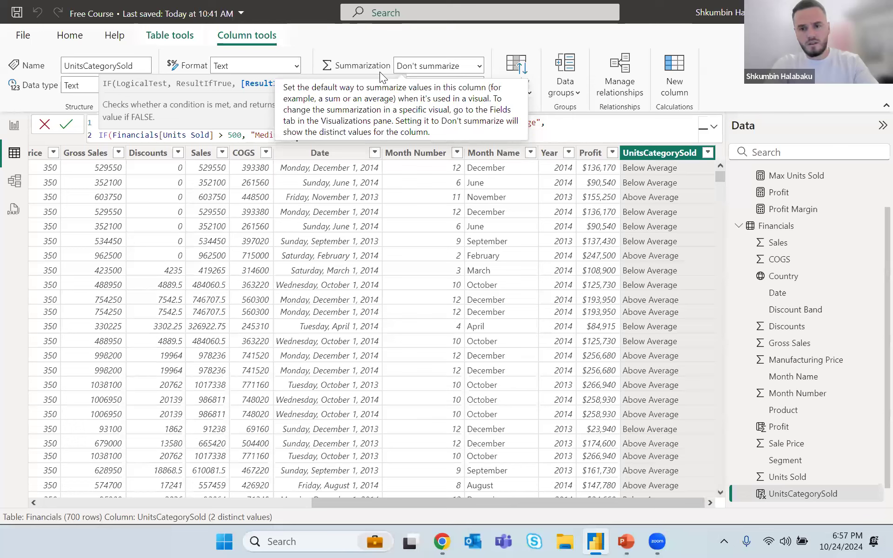
# Step: Complete the nested IF with "Below Average" as its quoted false result, close both IF functions and commit the formula
pyautogui.write('"Low"')
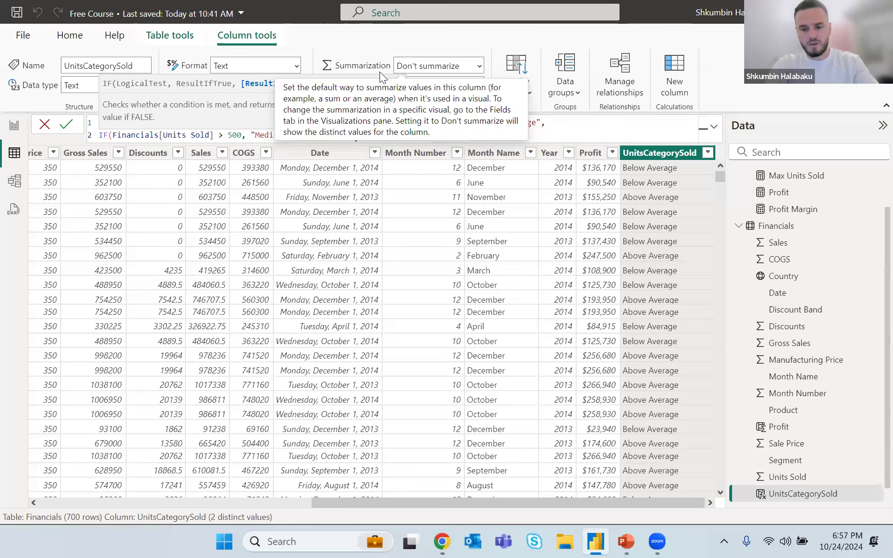
pyautogui.write(')')
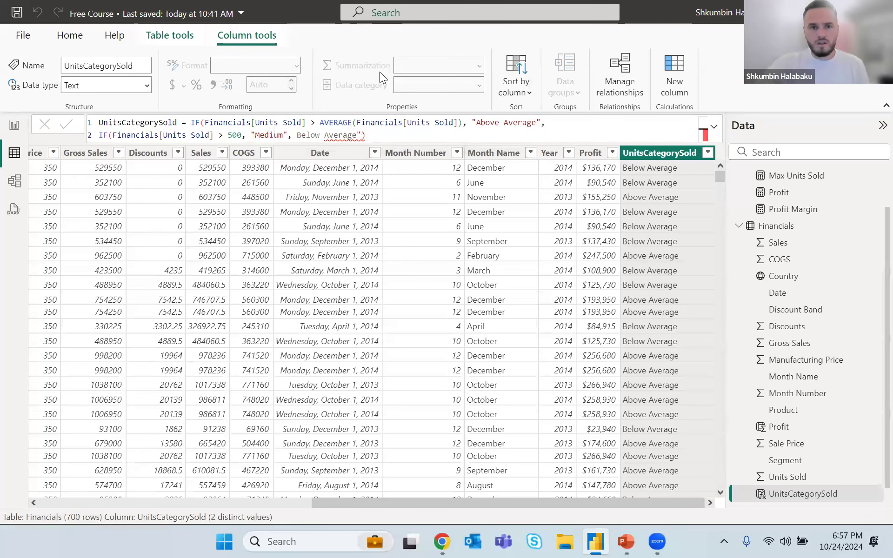
pyautogui.press('Return')
pyautogui.click(297, 135)
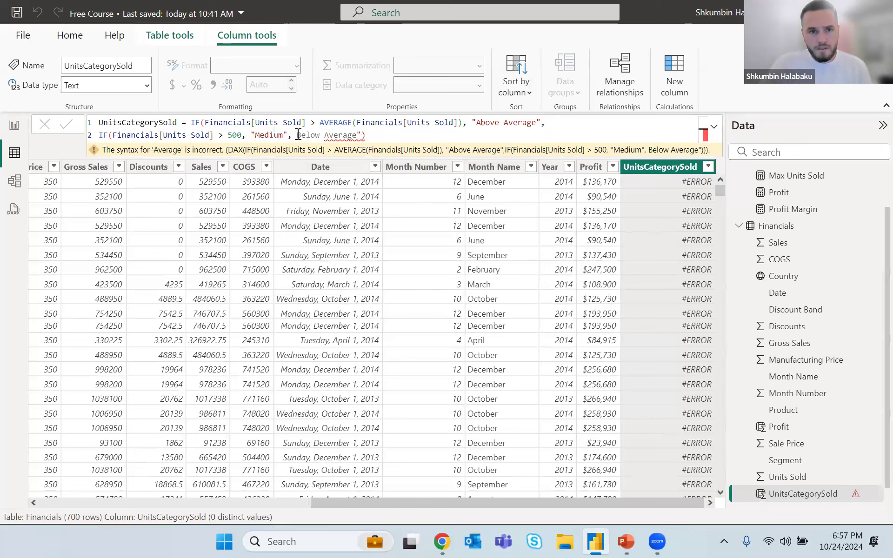
pyautogui.write('"')
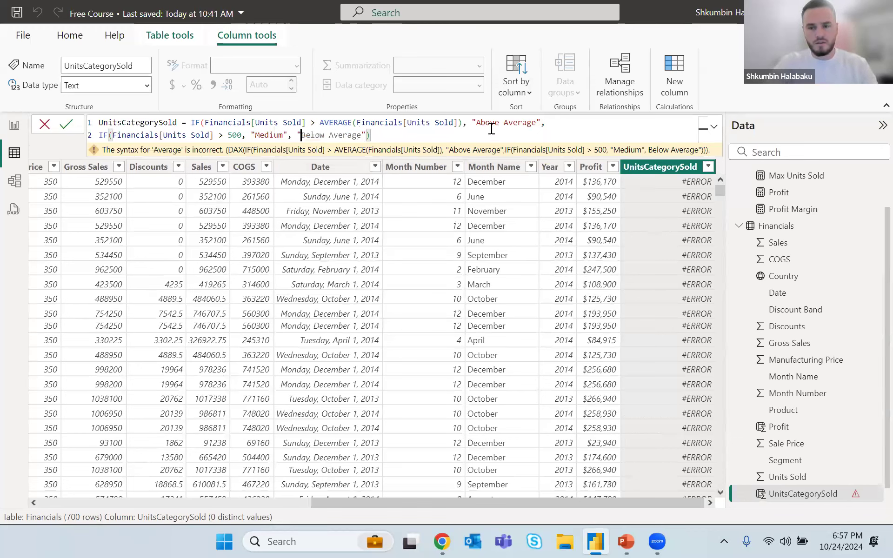
pyautogui.press('Return')
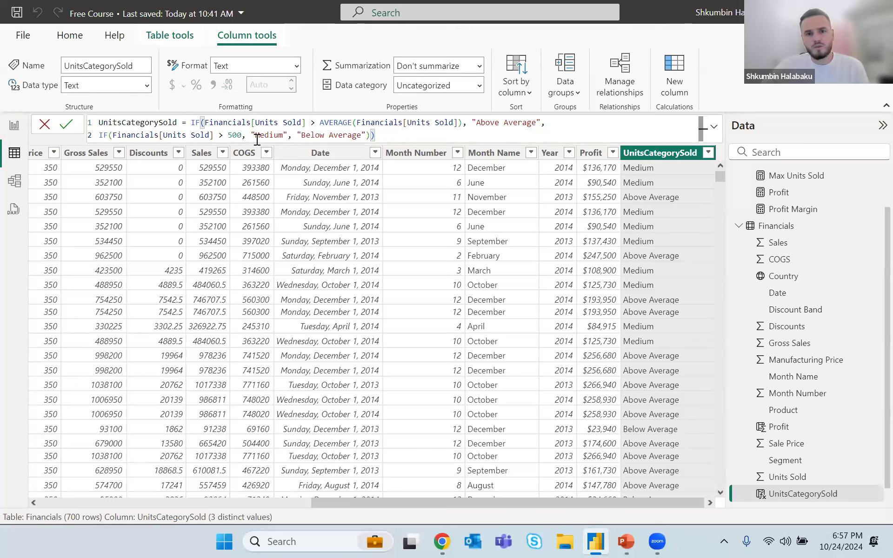
# Step: Examine the conditions and results of the outer and nested IF functions in the UnitsCategorySold formula
pyautogui.click(104, 134)
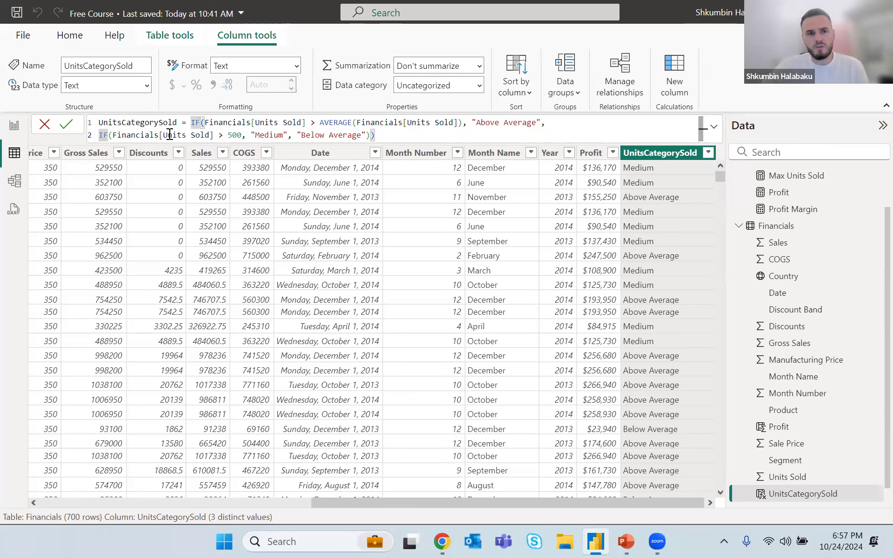
pyautogui.click(169, 135)
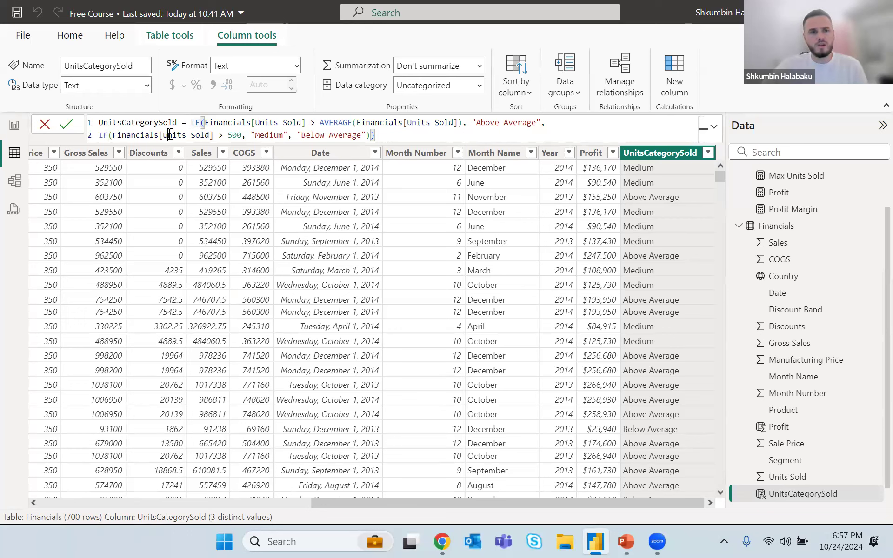
pyautogui.click(367, 123)
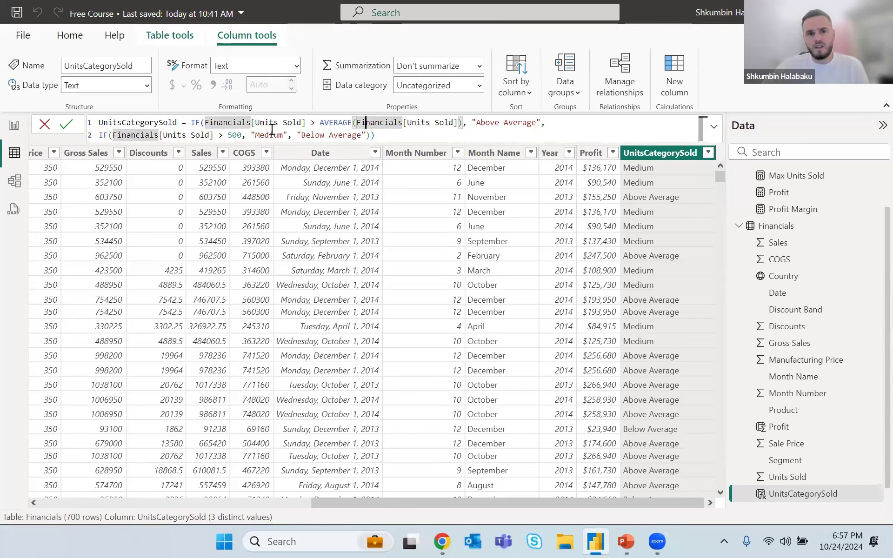
pyautogui.click(220, 124)
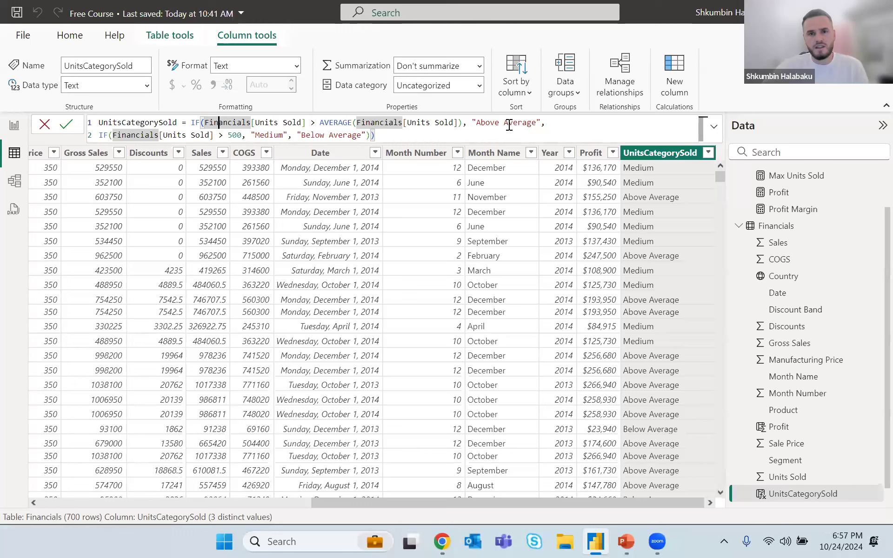
pyautogui.click(557, 124)
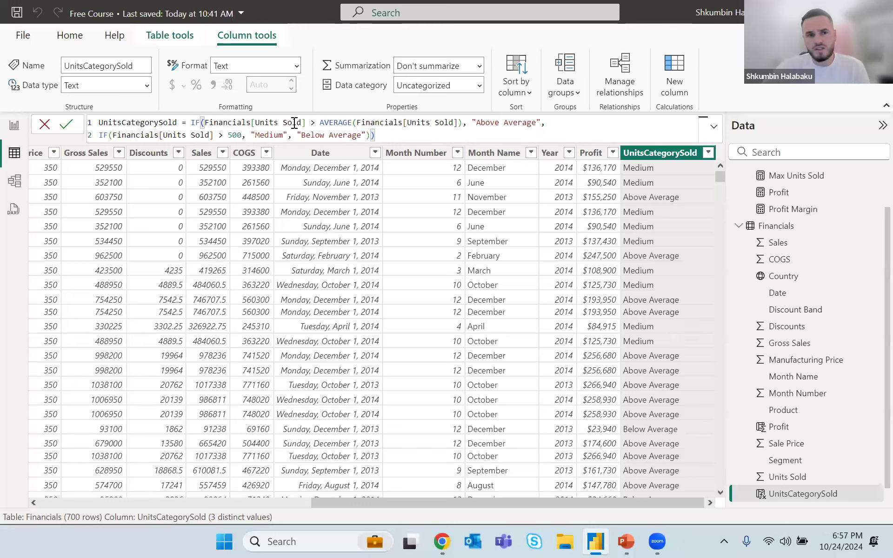
pyautogui.moveTo(106, 134); pyautogui.dragTo(183, 135)
pyautogui.click(223, 134)
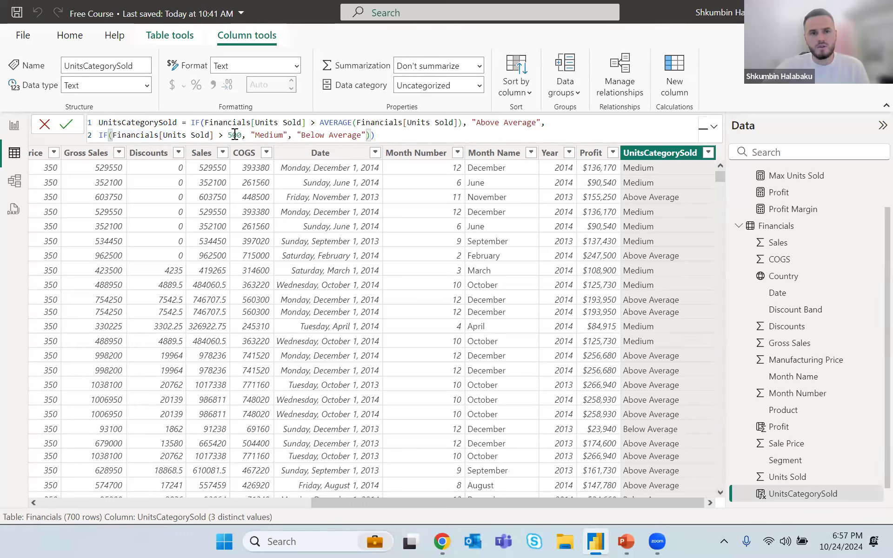
pyautogui.doubleClick(234, 135)
pyautogui.click(270, 135)
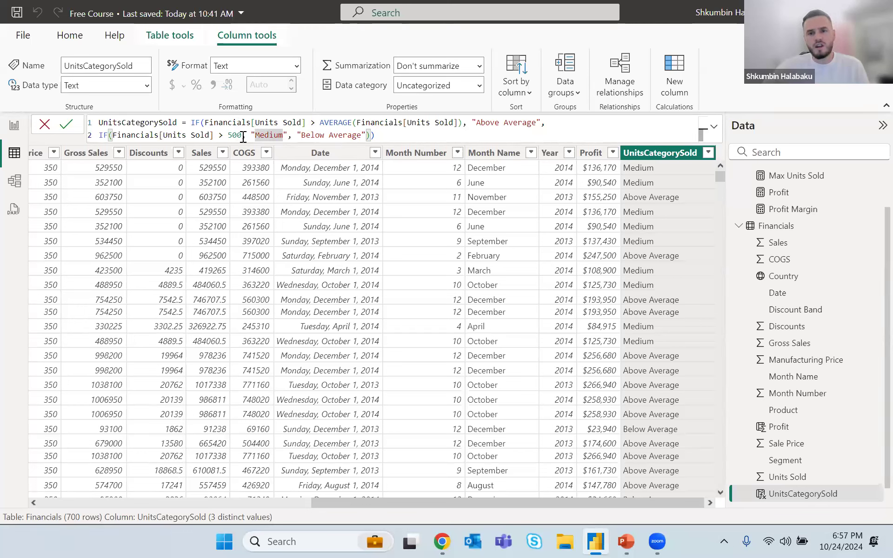
# Step: Switch to PowerPoint to read the Switch example on the DAX – Logical Functions slide, and return to the UnitsCategorySold column in Power BI
pyautogui.click(625, 541)
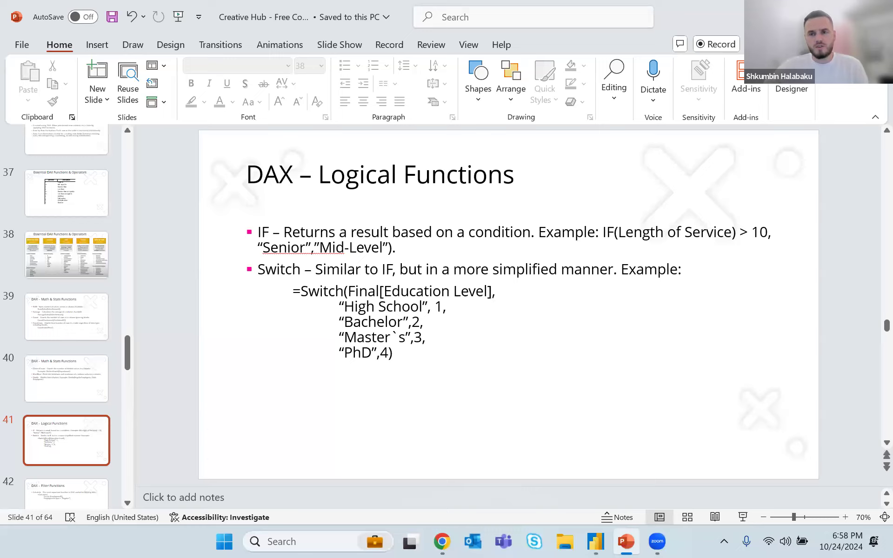
pyautogui.click(825, 8)
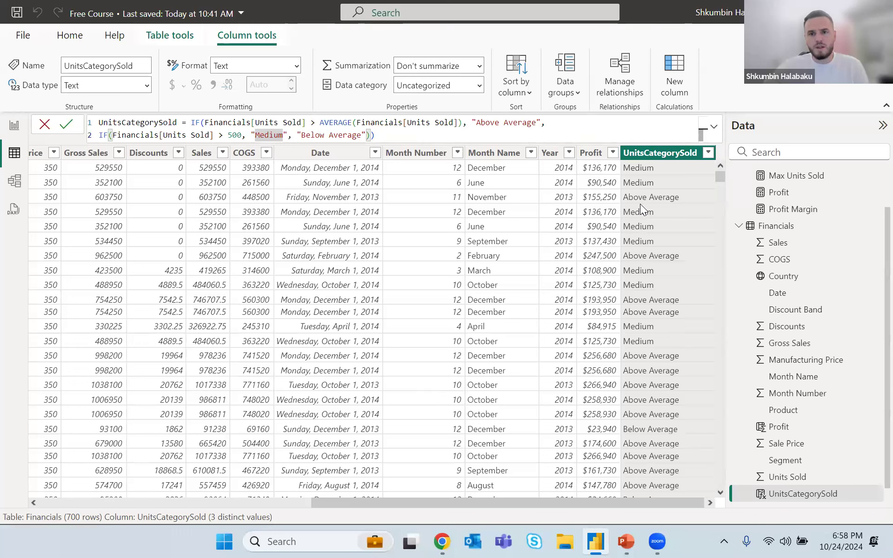
pyautogui.click(652, 229)
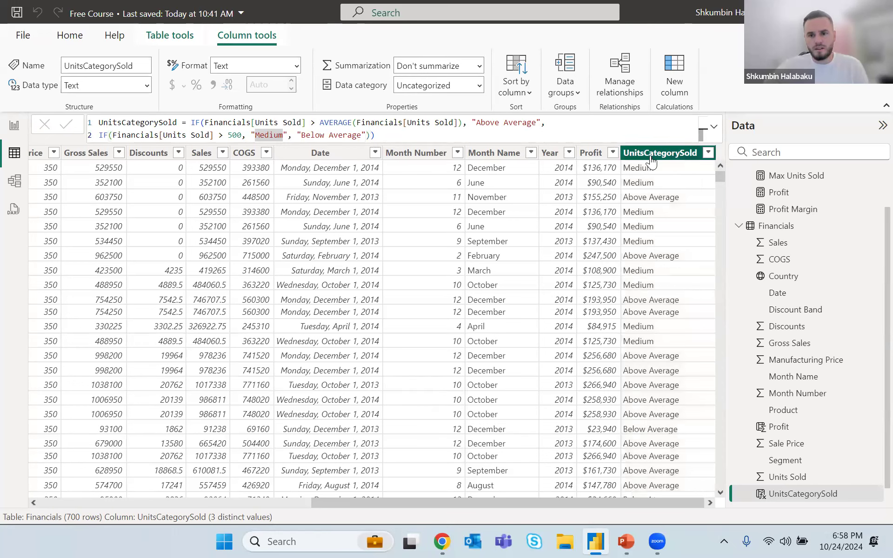
pyautogui.click(651, 162)
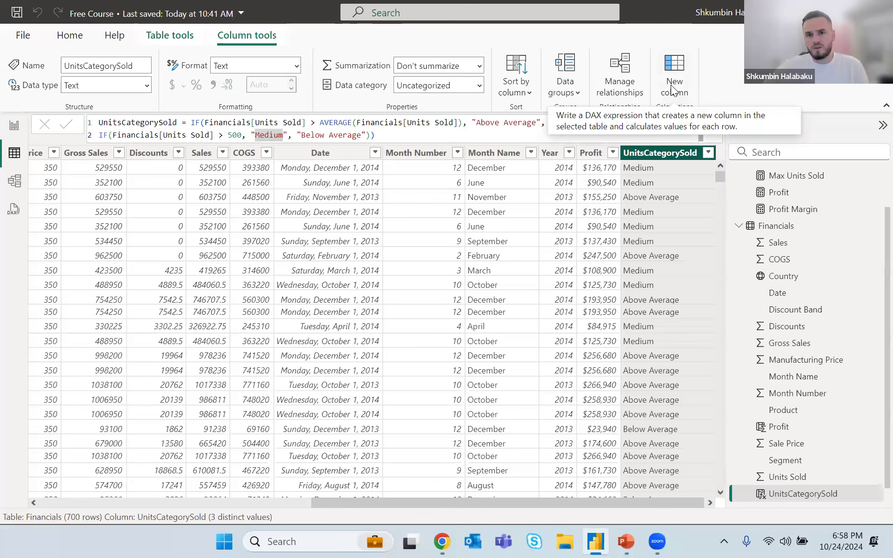
# Step: Create a calculated column named ProfitLevel in Financials and start its SWITCH function with TRUE() as the expression on a second line
pyautogui.click(671, 88)
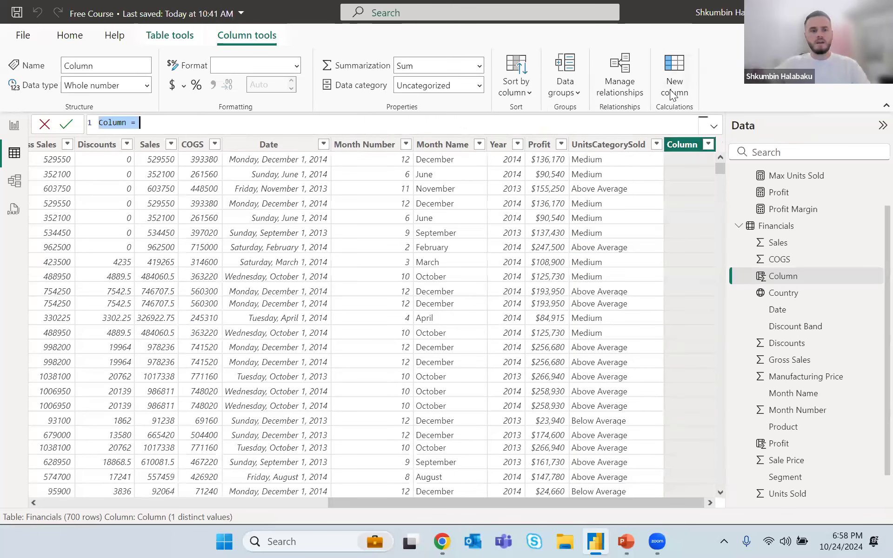
pyautogui.write('Profit')
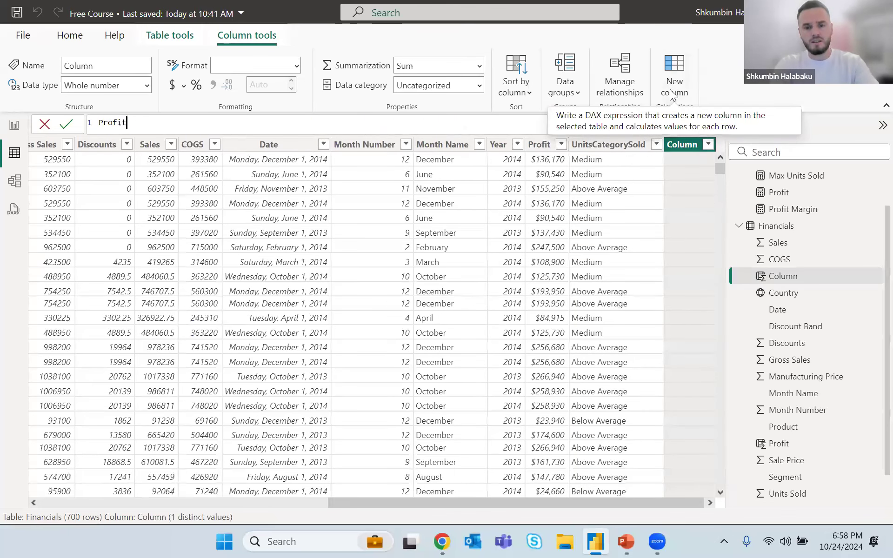
pyautogui.write('Level = SWITCH(')
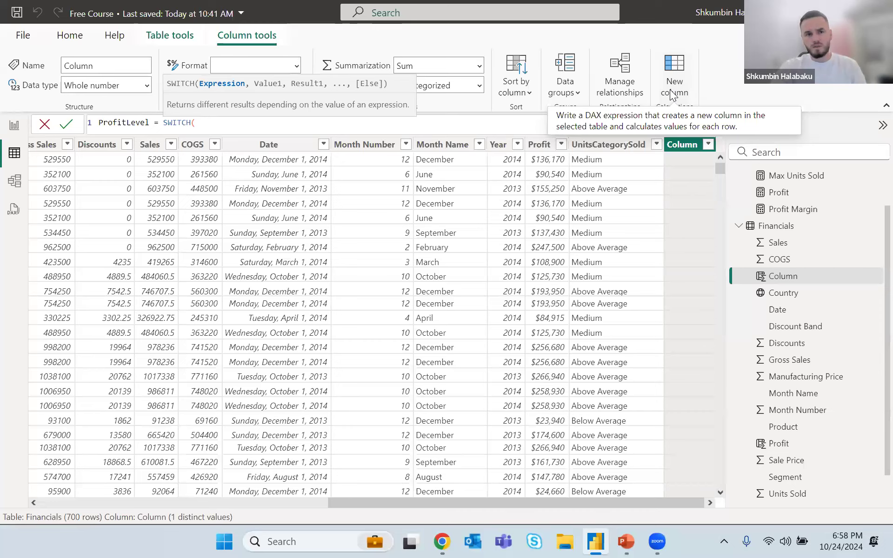
pyautogui.hotkey('shift', 'Return')
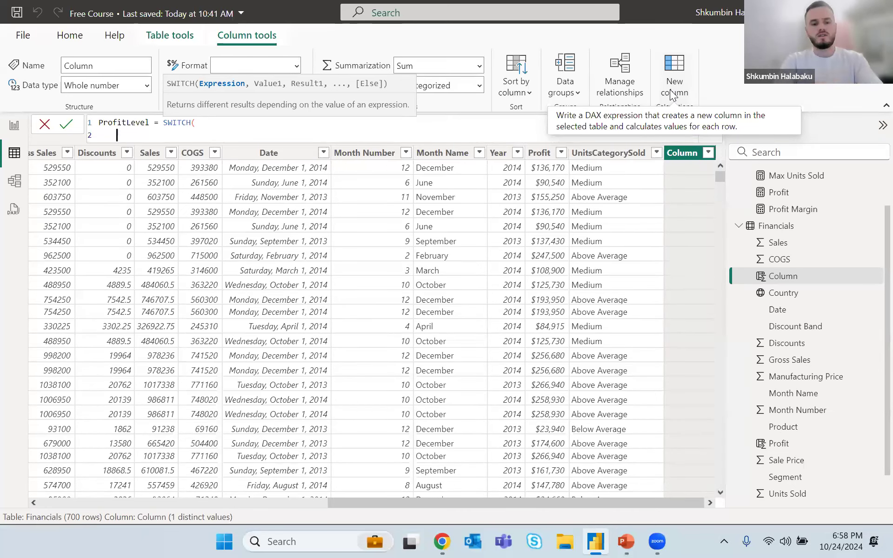
pyautogui.write('true')
pyautogui.press('Tab')
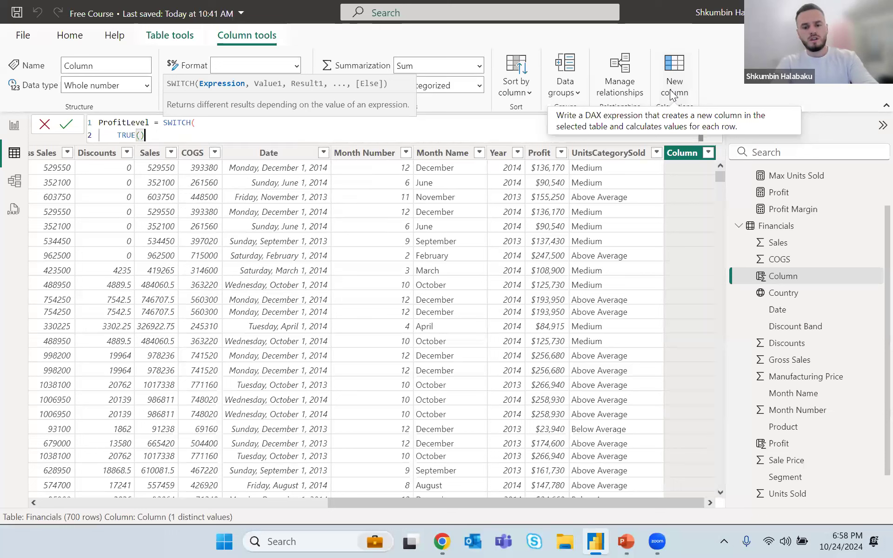
pyautogui.write(',')
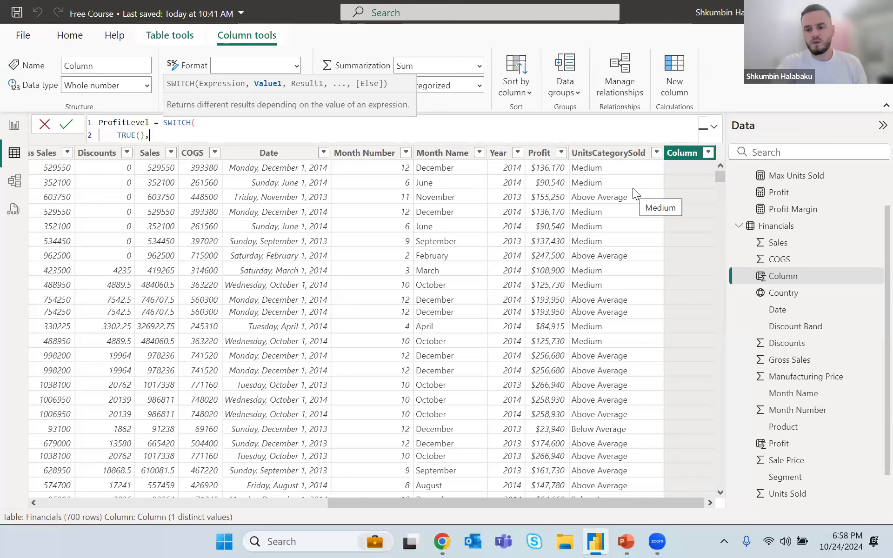
# Step: Add a SWITCH condition on a new formula line that returns "High Profit" when Financials[Profit] is greater than 100000
pyautogui.hotkey('shift', 'Return')
pyautogui.write('profi')
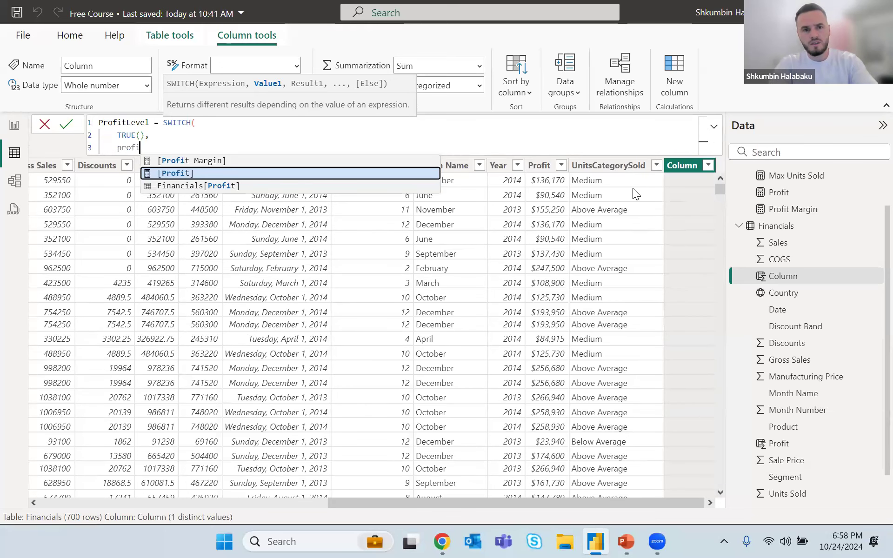
pyautogui.press('Down')
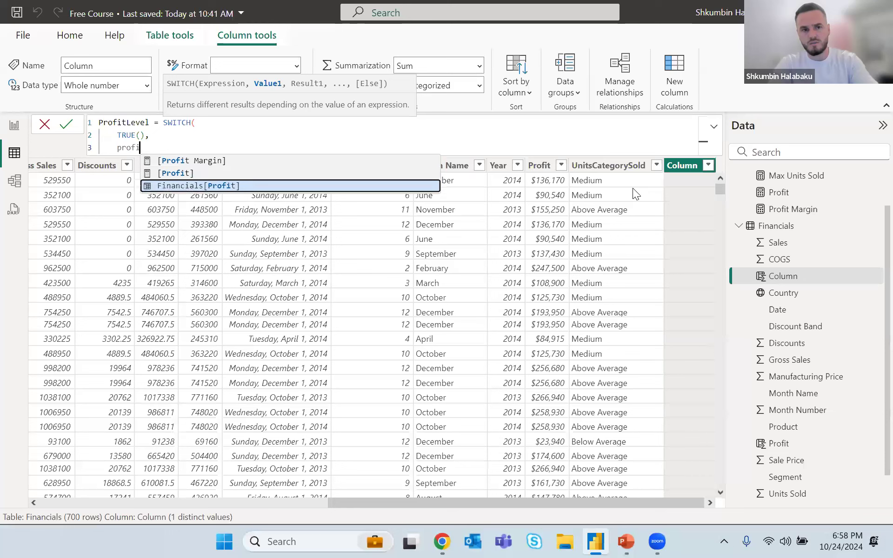
pyautogui.press('Tab')
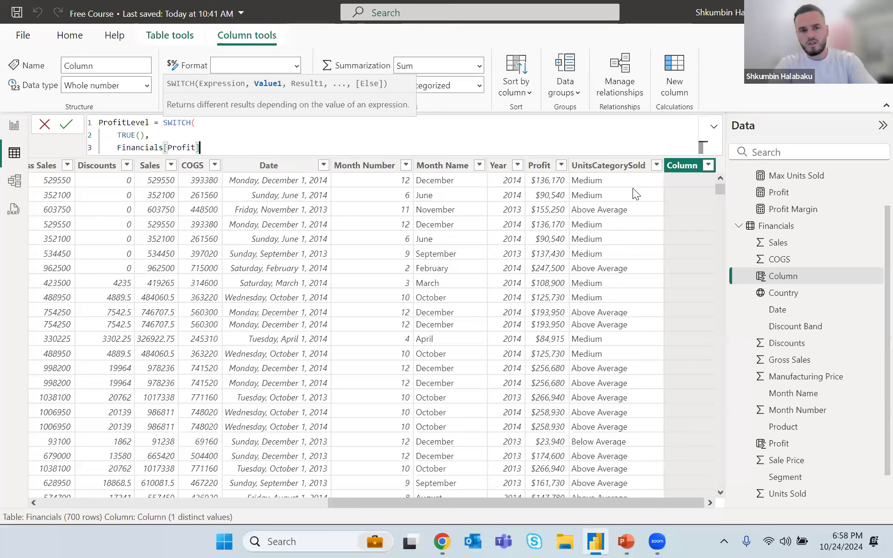
pyautogui.write('>')
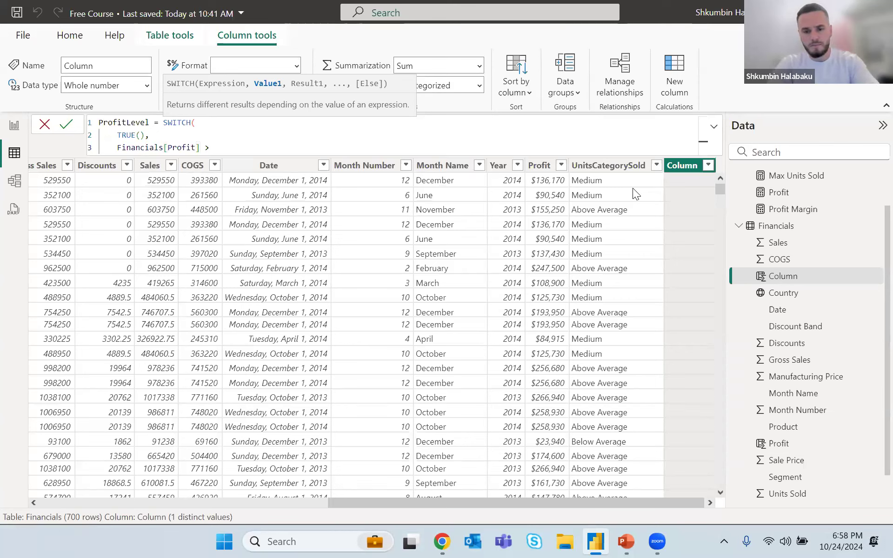
pyautogui.write(' 0')
pyautogui.write('00')
pyautogui.write('000,')
pyautogui.write(' "High')
pyautogui.write(' Profit"')
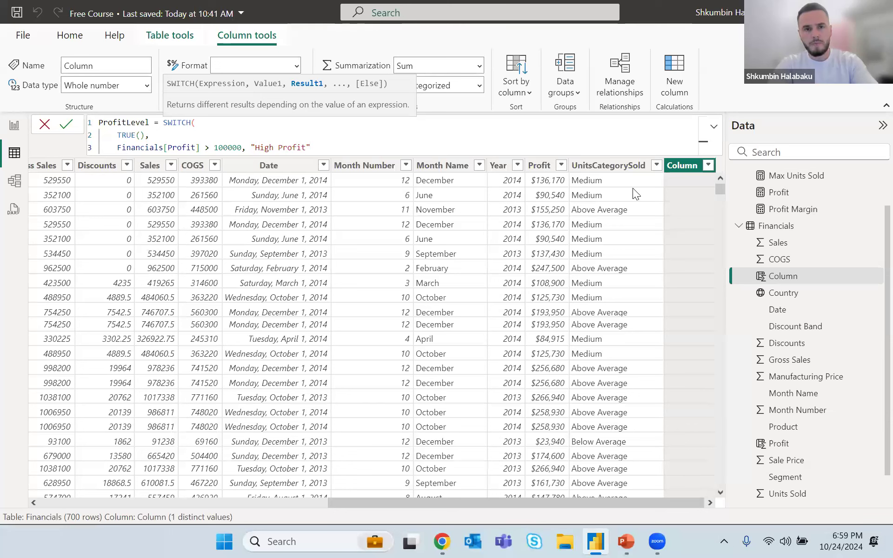
pyautogui.write(',')
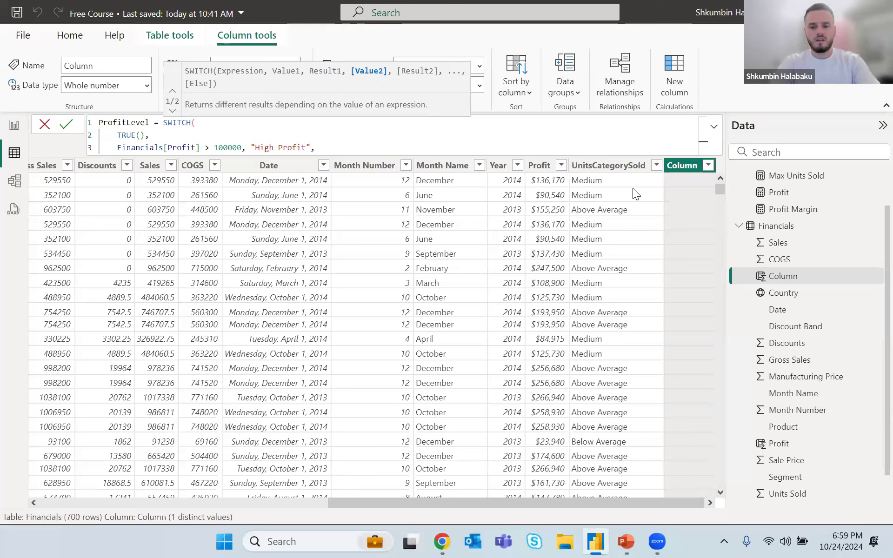
# Step: Add a SWITCH condition on the fourth formula line returning "Medium Profit" when Financials[Profit] is greater than or equal to 50000
pyautogui.hotkey('shift', 'Return')
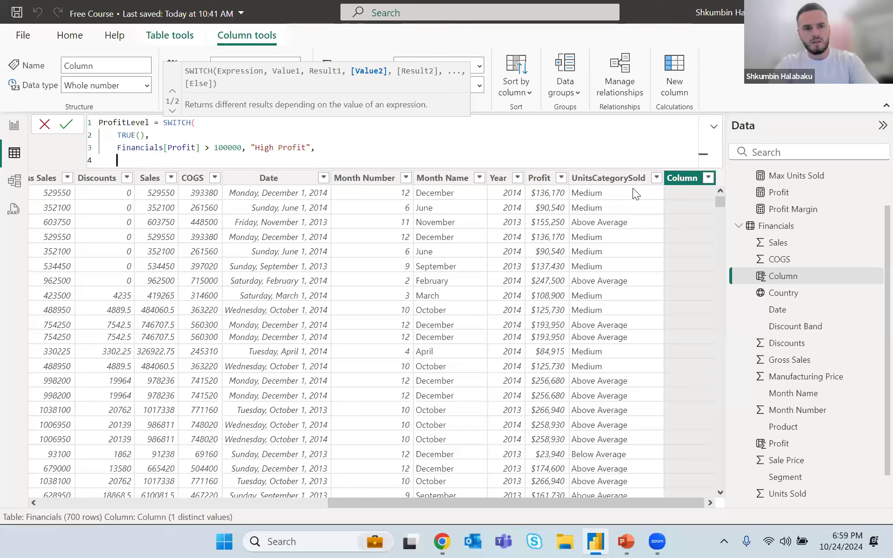
pyautogui.write('profit')
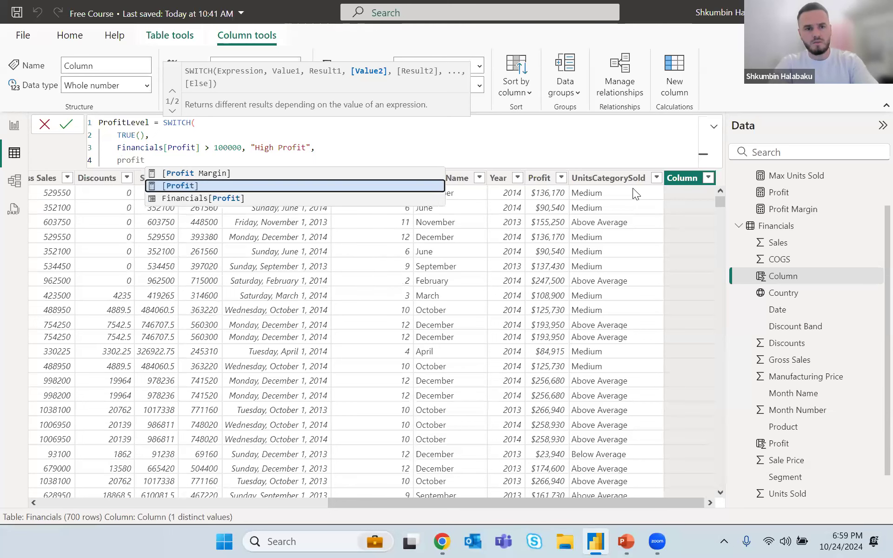
pyautogui.press('Down')
pyautogui.press('Tab')
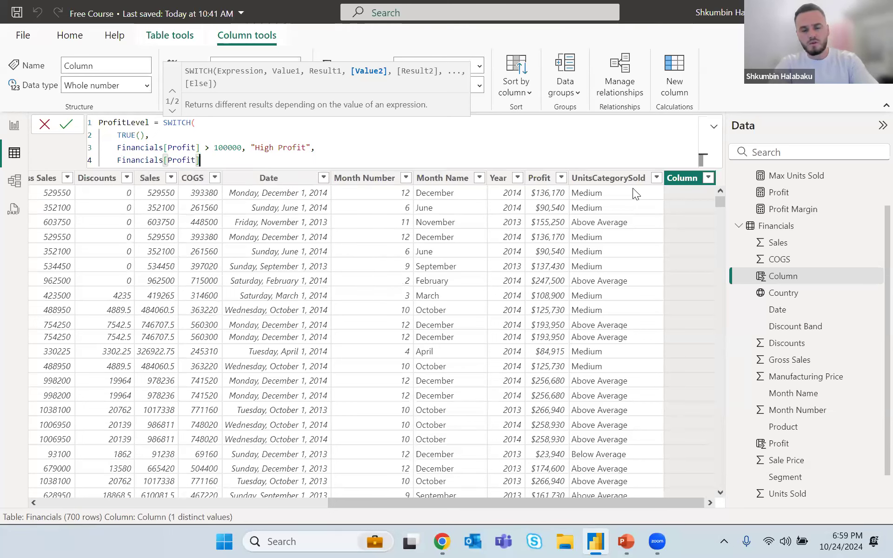
pyautogui.write('>')
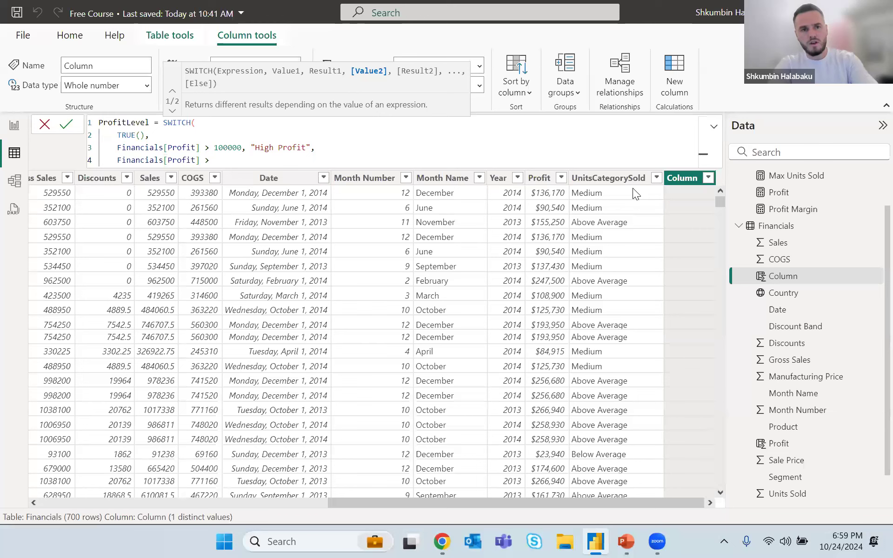
pyautogui.write('=')
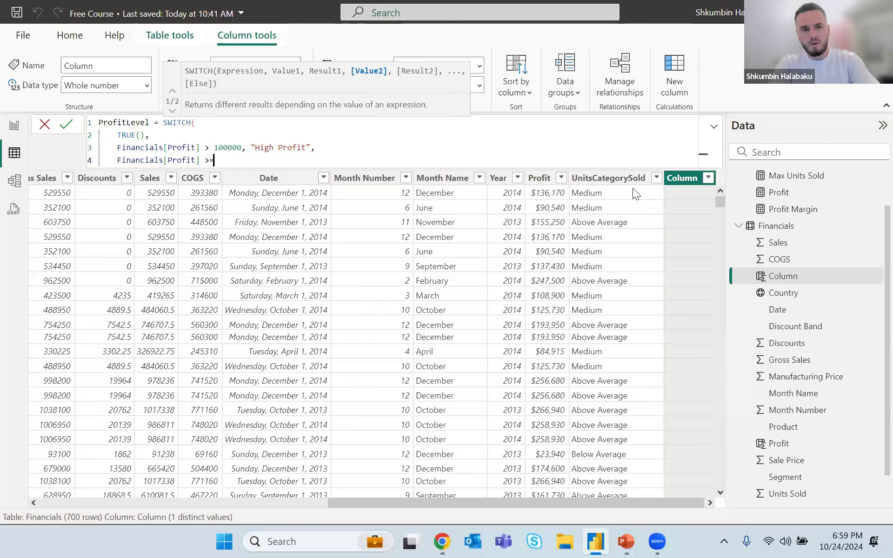
pyautogui.write(' 50000')
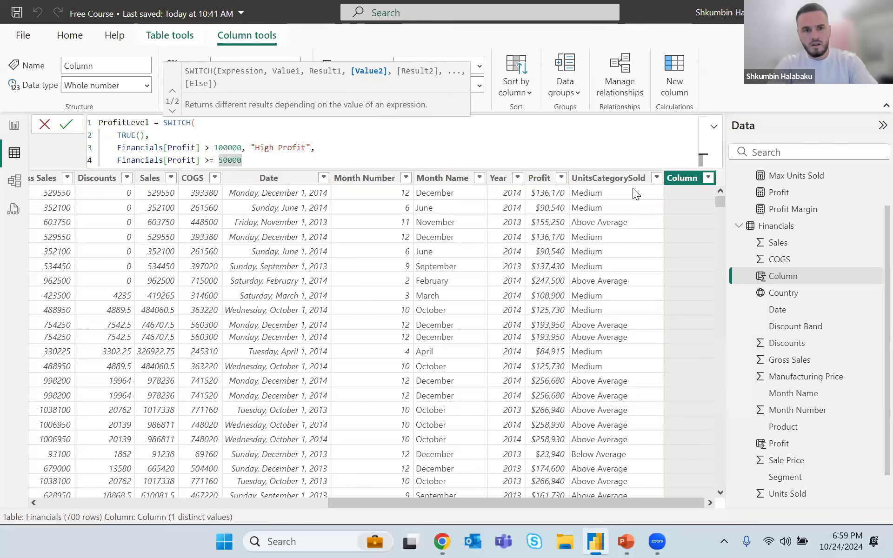
pyautogui.write(', "Medium Profit",')
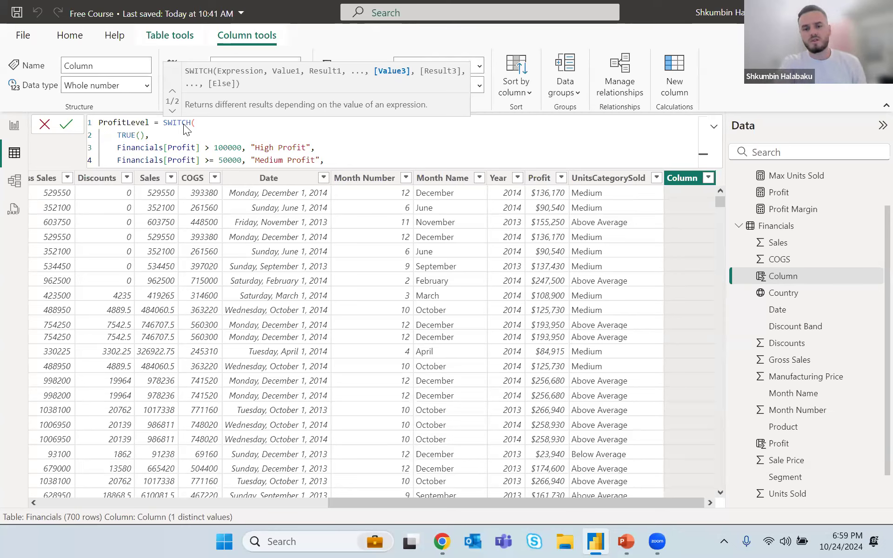
# Step: Add "Low Profit" as the SWITCH else result on a fifth line, close the function and commit the ProfitLevel formula
pyautogui.hotkey('shift', 'Return')
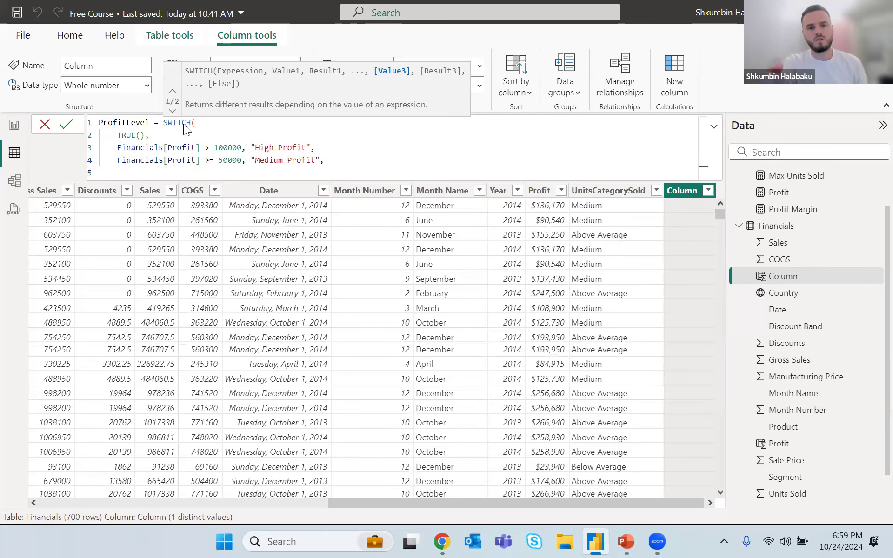
pyautogui.write('"')
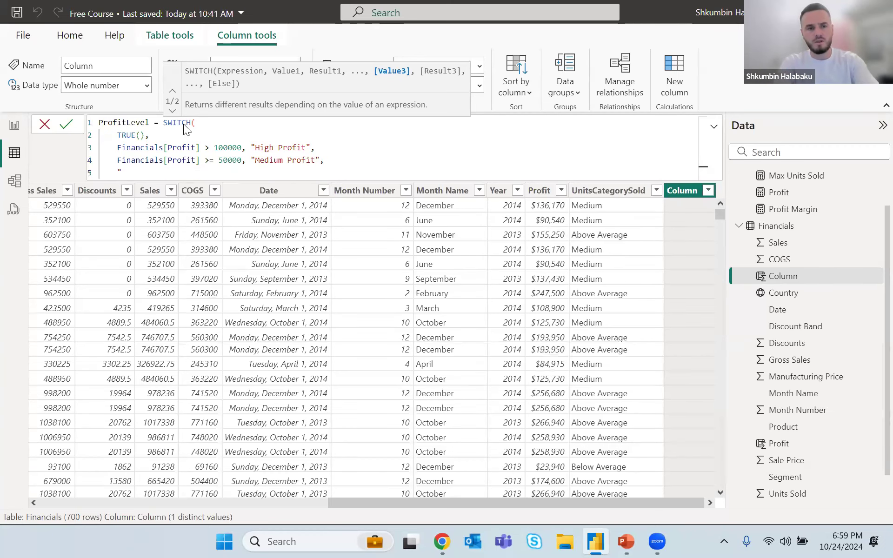
pyautogui.write('Low Profi')
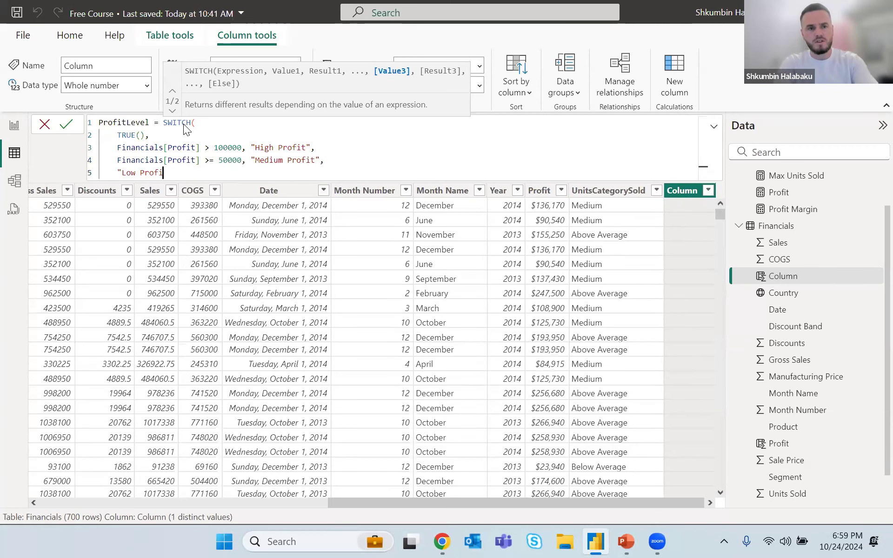
pyautogui.write('t")')
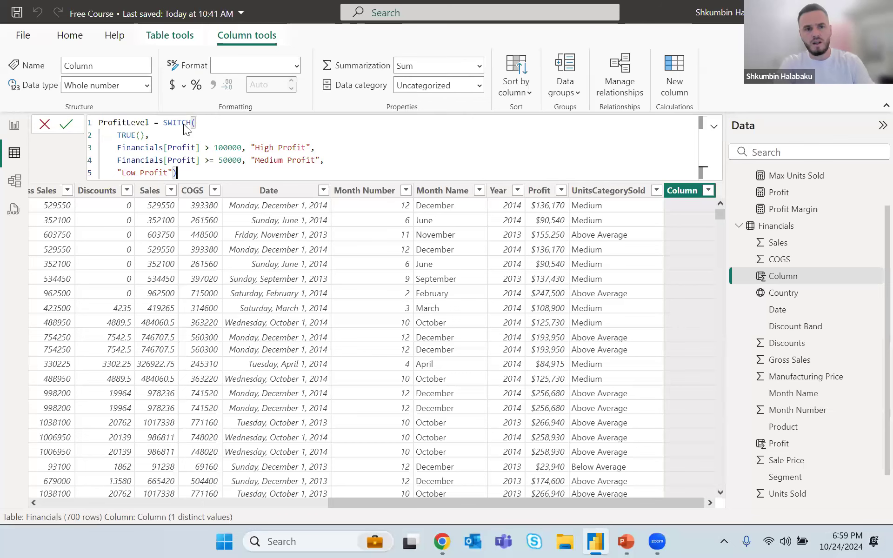
pyautogui.press('Return')
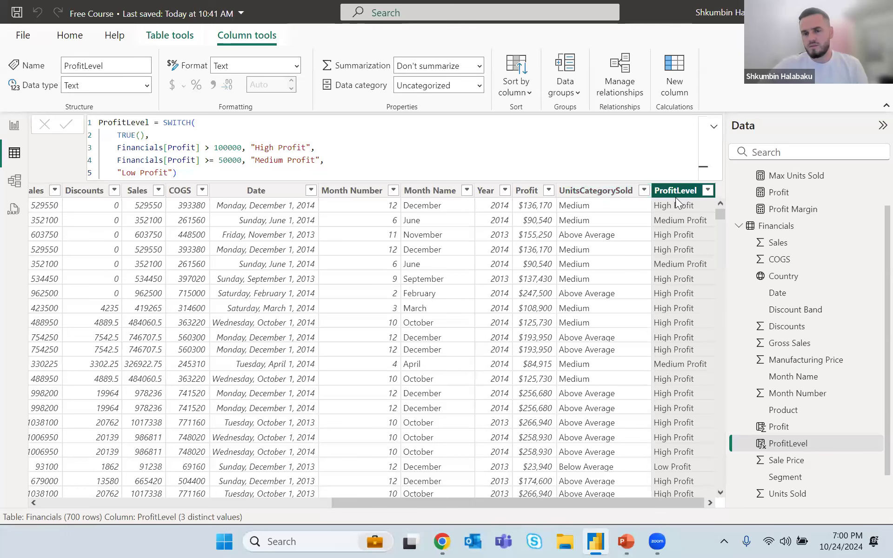
# Step: Compare the nested IF formula of the UnitsCategorySold column with the SWITCH formula of the ProfitLevel column
pyautogui.click(584, 189)
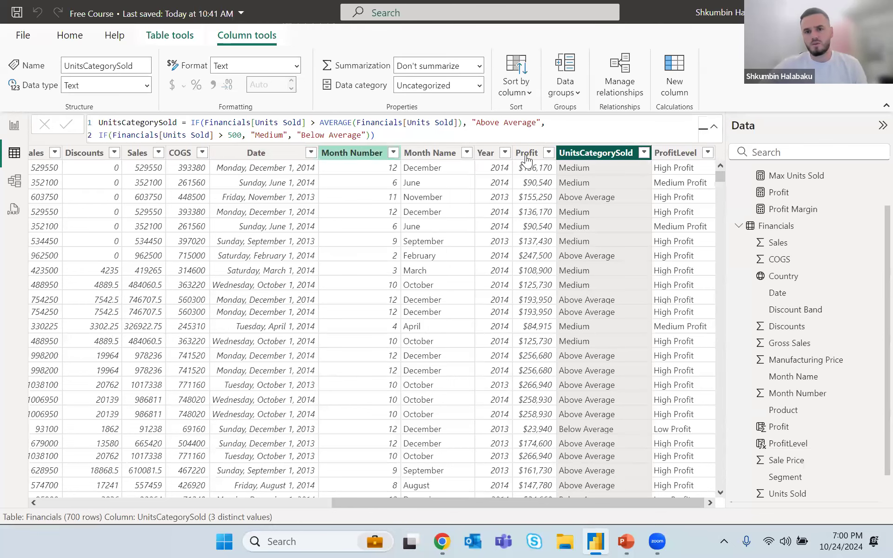
pyautogui.click(675, 153)
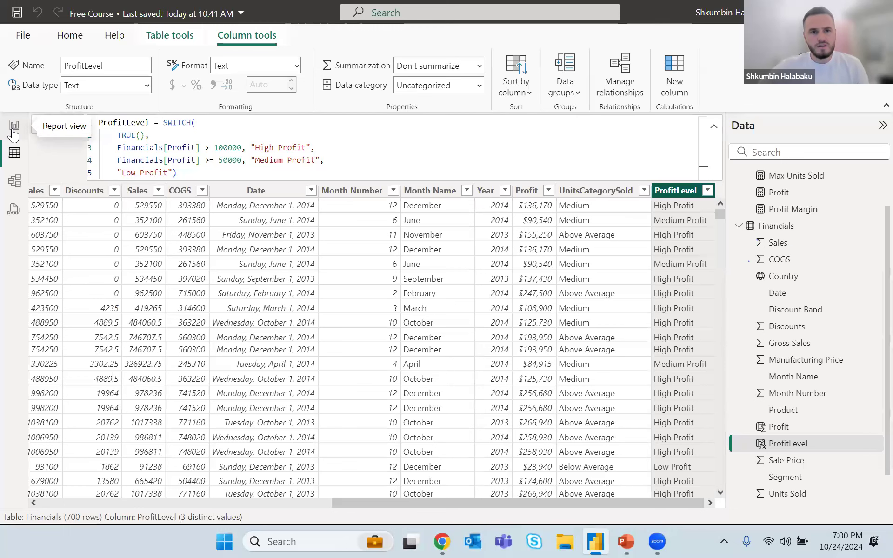
# Step: Return to the report page and reduce the height of the country matrix to free space below it
pyautogui.click(13, 132)
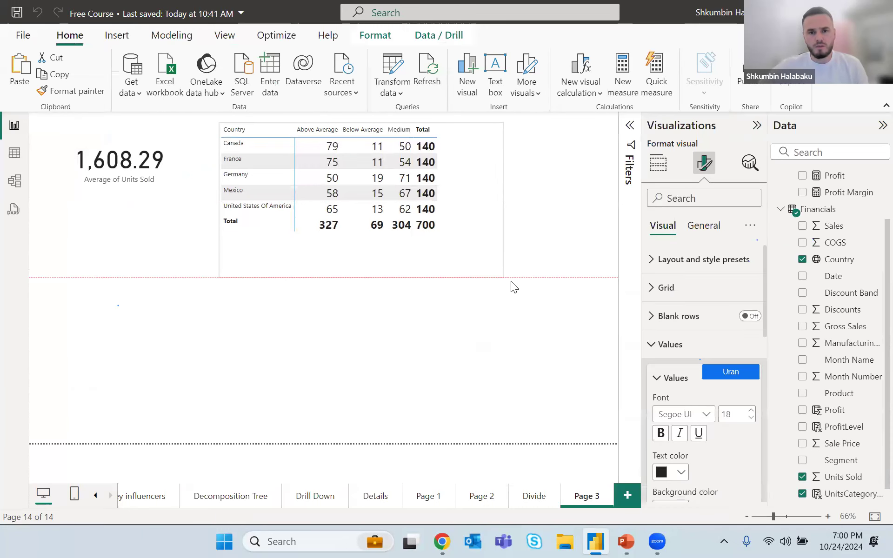
pyautogui.moveTo(505, 277); pyautogui.dragTo(508, 257)
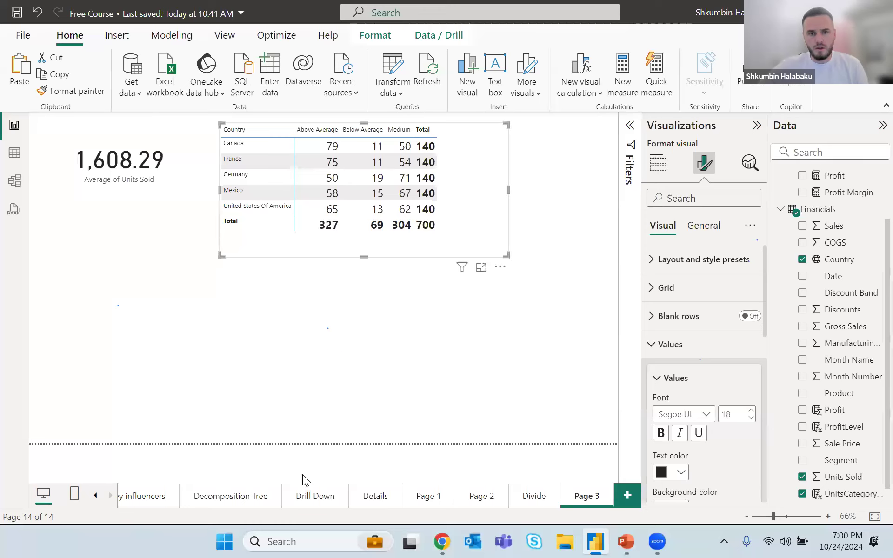
pyautogui.click(484, 289)
# Step: Add an empty matrix visual to Page 3, enlarge it and place it below the country matrix
pyautogui.click(733, 275)
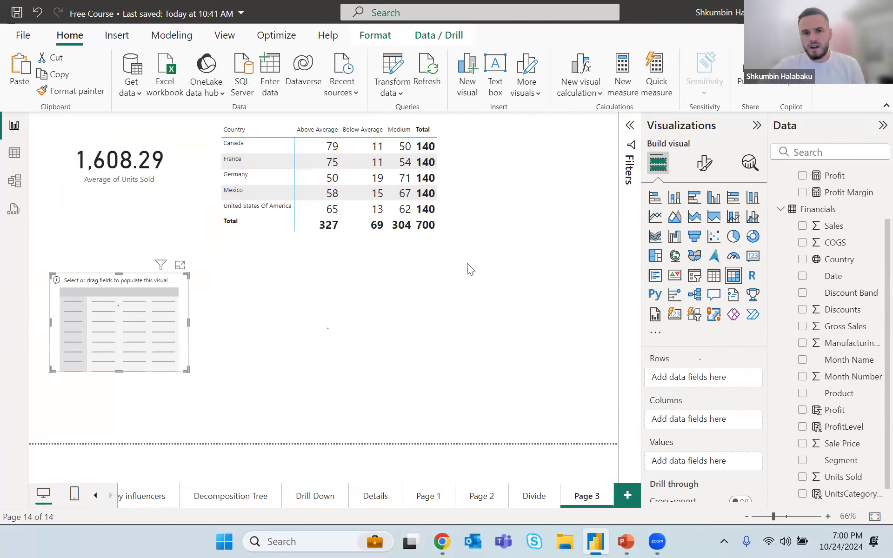
pyautogui.moveTo(187, 371); pyautogui.dragTo(408, 402)
pyautogui.click(376, 277)
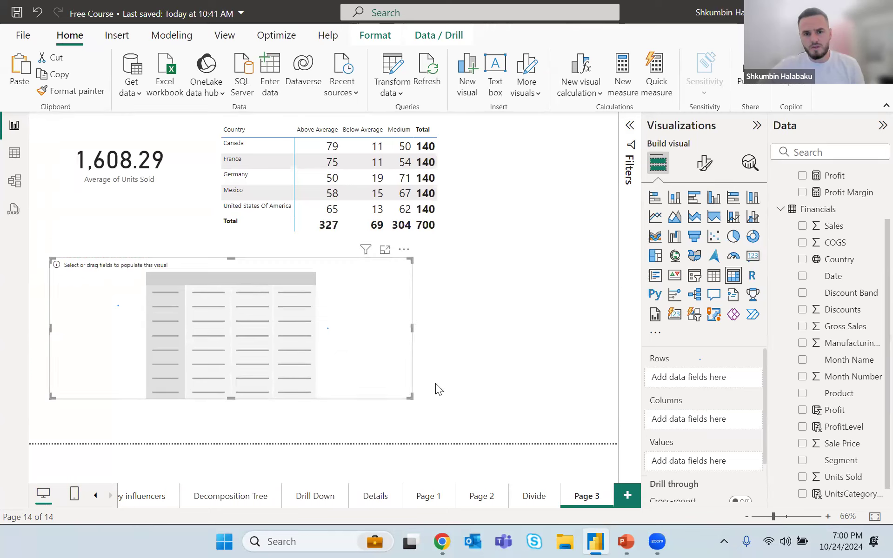
pyautogui.moveTo(413, 398); pyautogui.dragTo(410, 396)
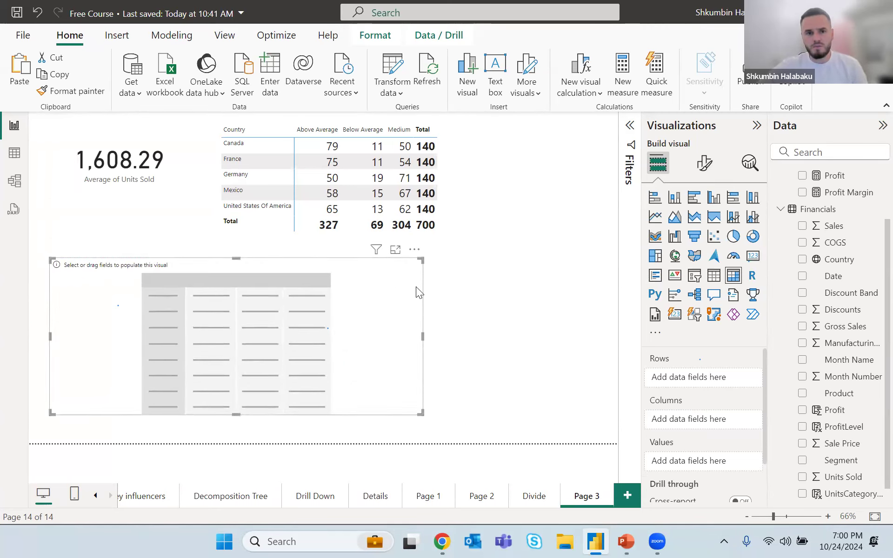
pyautogui.moveTo(419, 292); pyautogui.dragTo(427, 284)
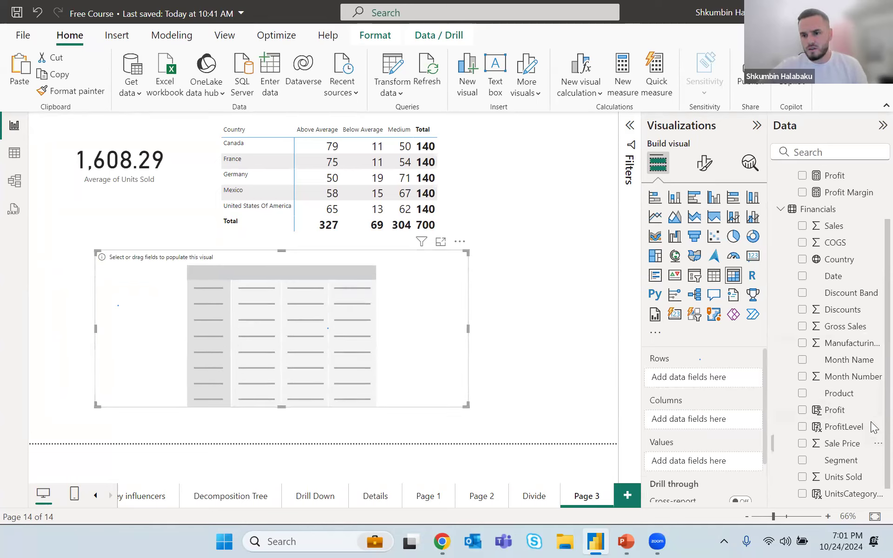
# Step: Put Segment on the rows of the new matrix and raise its values font size to 15
pyautogui.moveTo(848, 463); pyautogui.dragTo(702, 378)
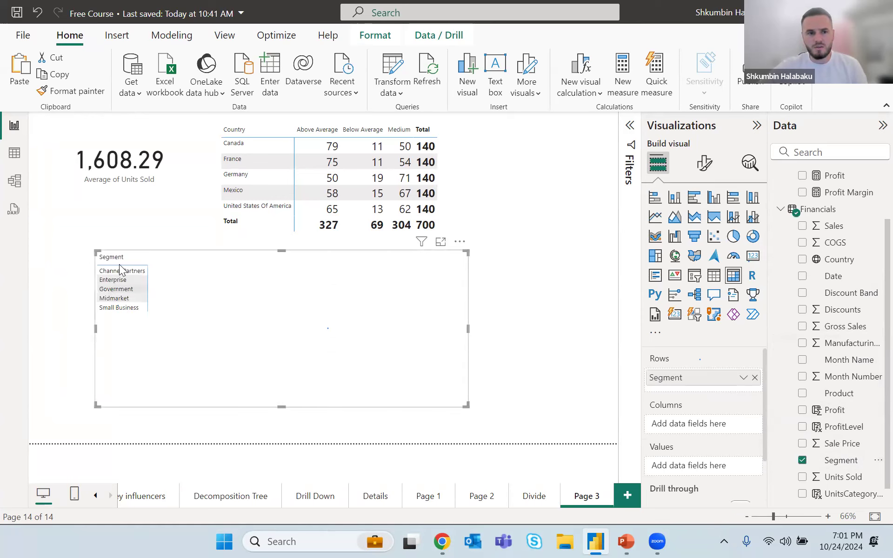
pyautogui.click(705, 163)
pyautogui.click(680, 349)
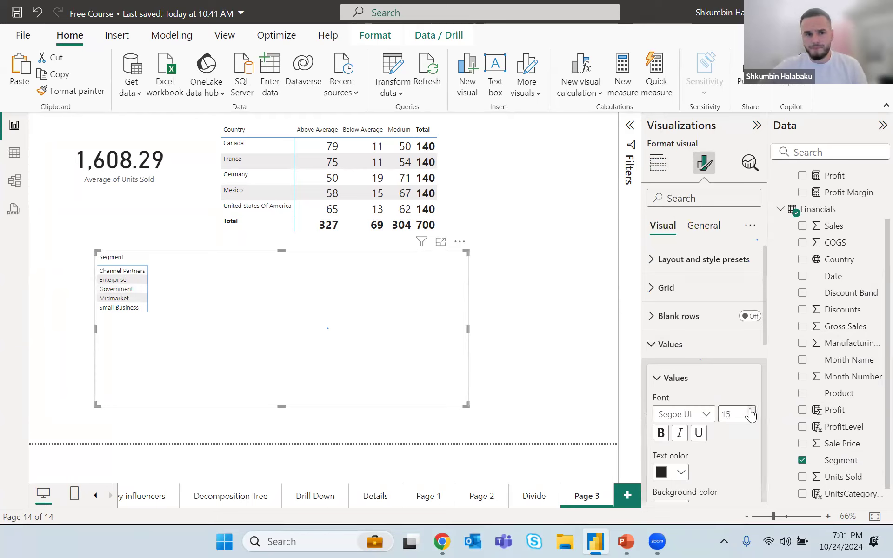
pyautogui.click(329, 303)
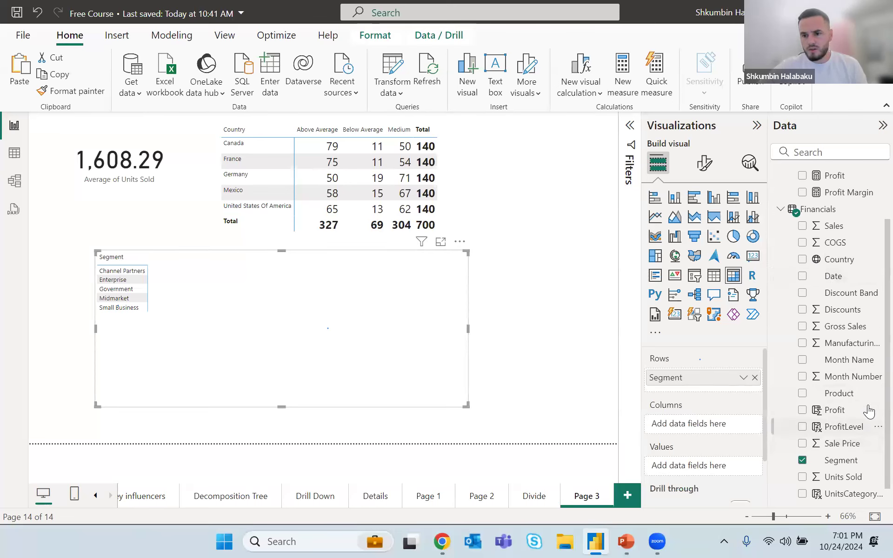
# Step: Put ProfitLevel on the columns of the Segment matrix and Units Sold in its values, aggregated as Count
pyautogui.scroll(-1, 868, 419)
pyautogui.moveTo(844, 410); pyautogui.dragTo(707, 424)
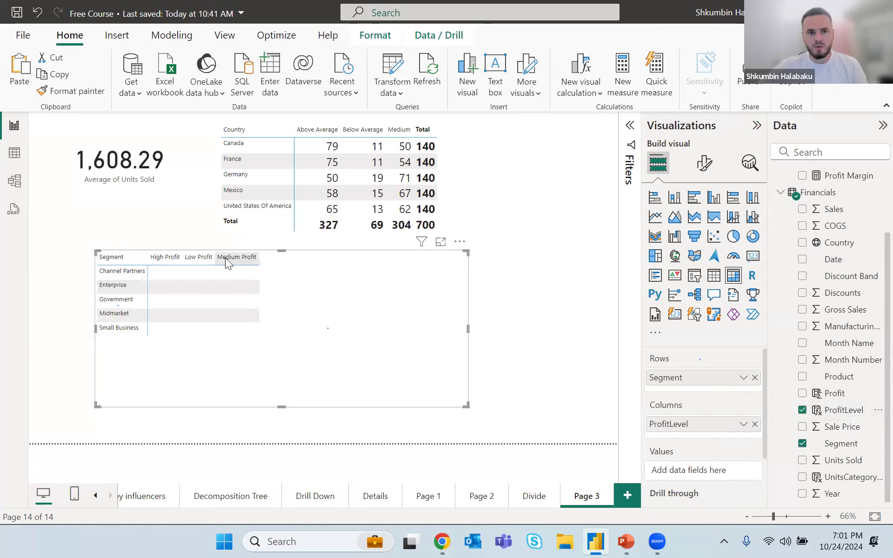
pyautogui.scroll(-2, 719, 452)
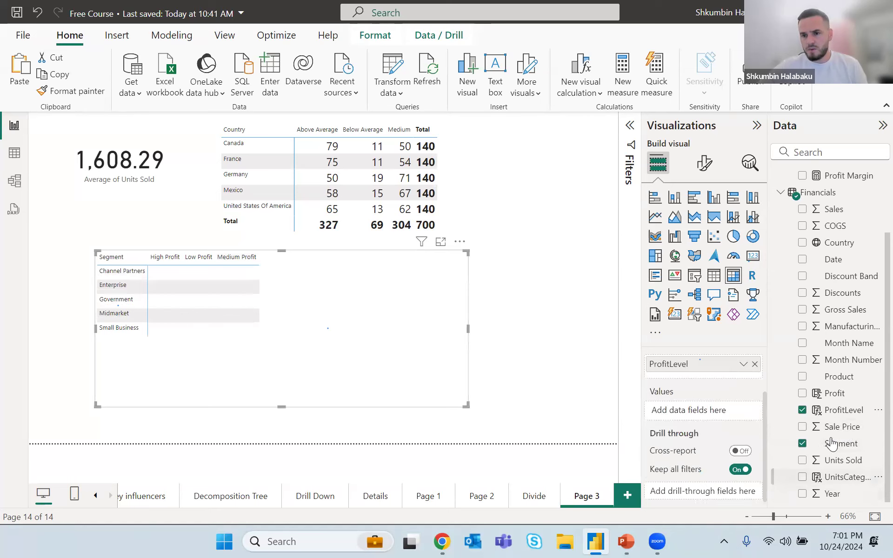
pyautogui.moveTo(844, 461); pyautogui.dragTo(739, 411)
pyautogui.click(743, 410)
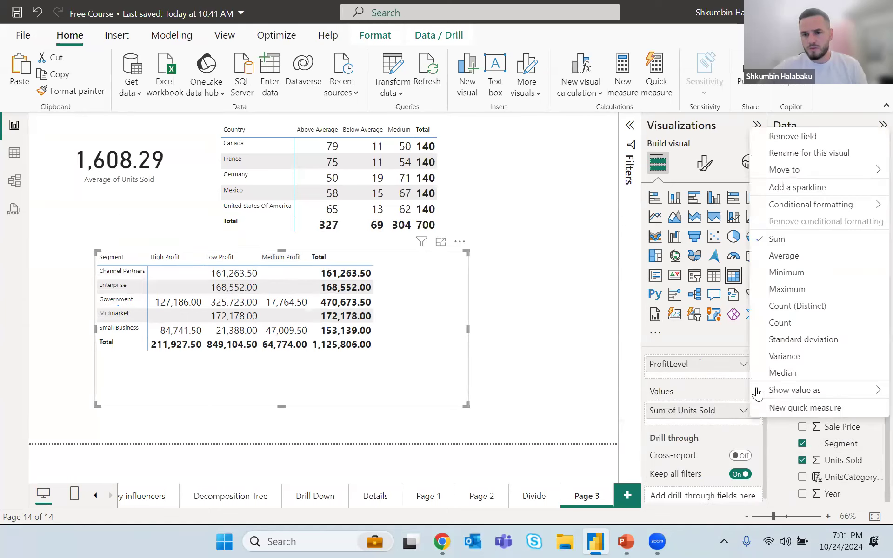
pyautogui.click(781, 323)
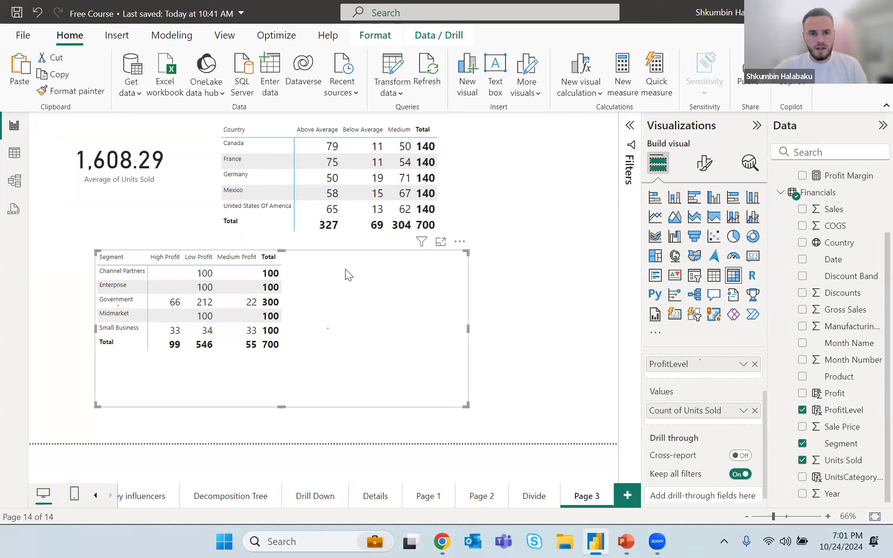
# Step: Turn off the column subtotals of the Segment matrix and shift the matrix slightly to sit below the country matrix
pyautogui.click(704, 163)
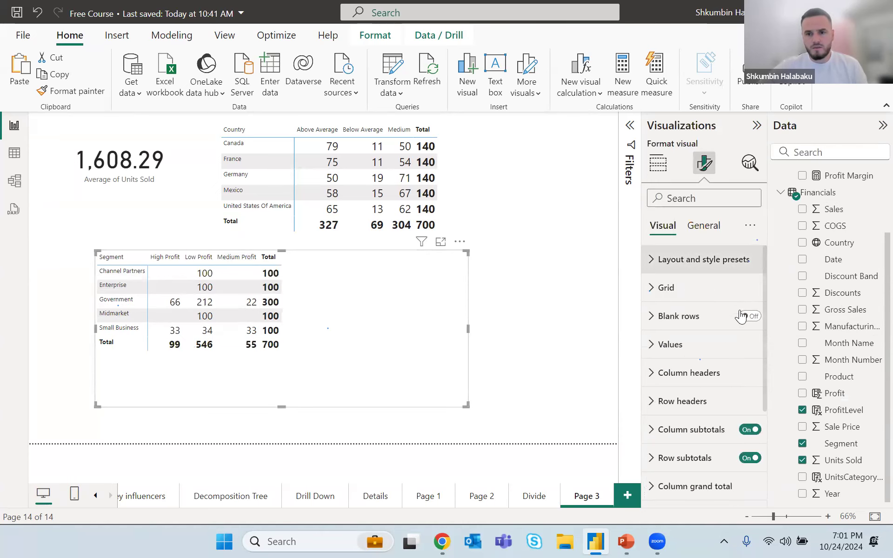
pyautogui.click(751, 431)
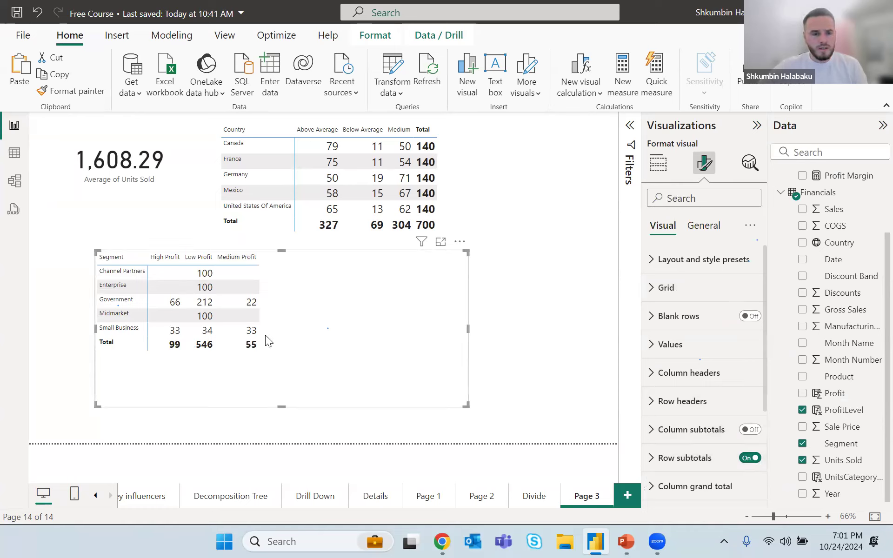
pyautogui.moveTo(325, 251); pyautogui.dragTo(359, 246)
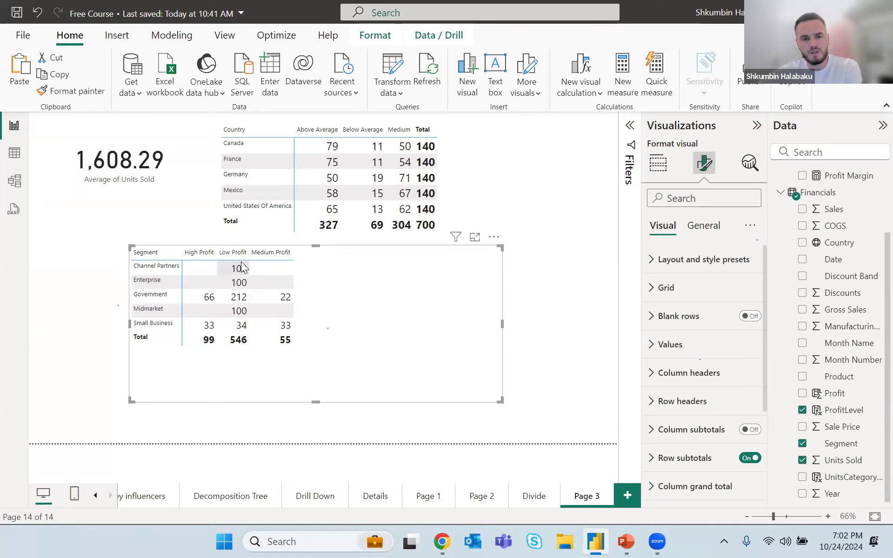
pyautogui.moveTo(371, 254); pyautogui.dragTo(377, 266)
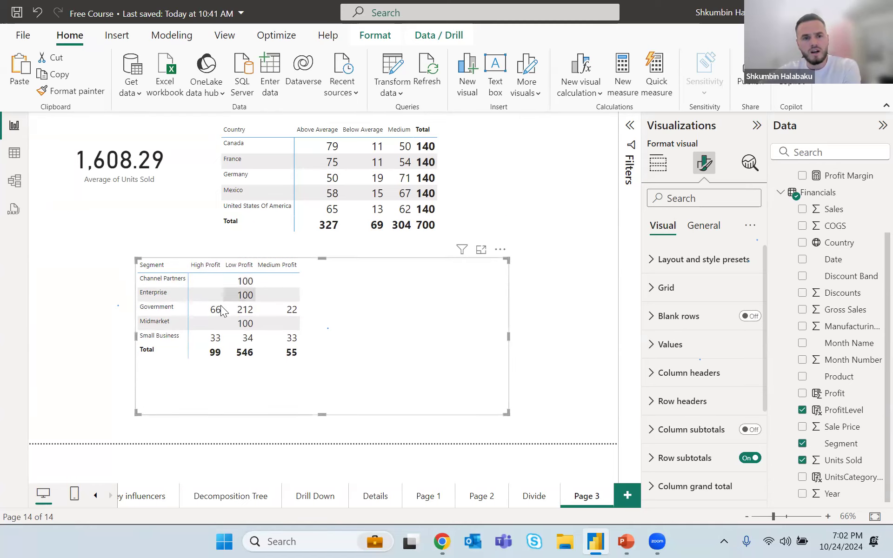
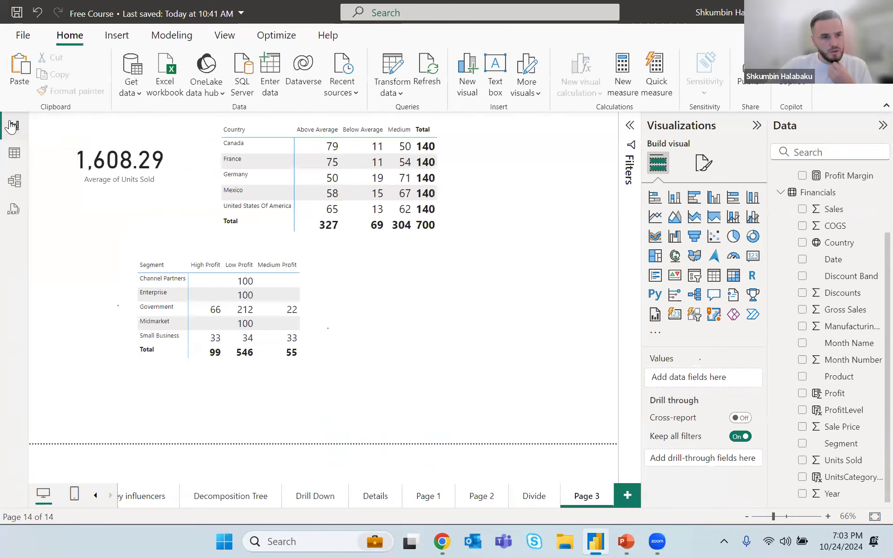
# Step: Add a new report page and start a measure named RevenuesGermany in the _measures table
pyautogui.click(626, 496)
pyautogui.scroll(2, 834, 232)
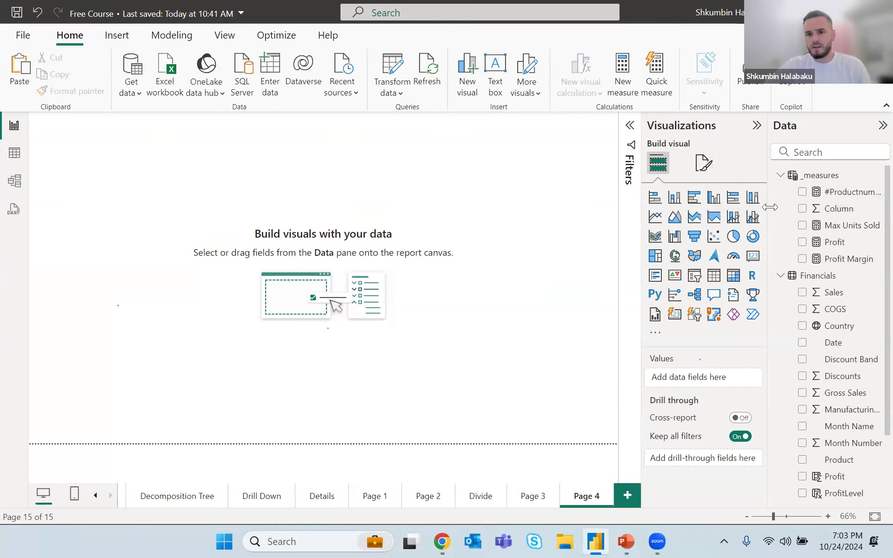
pyautogui.rightClick(822, 178)
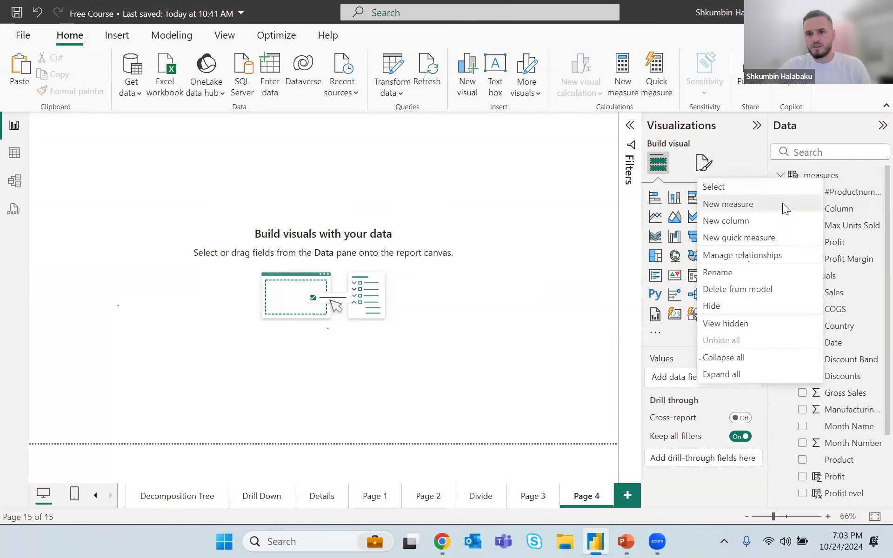
pyautogui.click(782, 204)
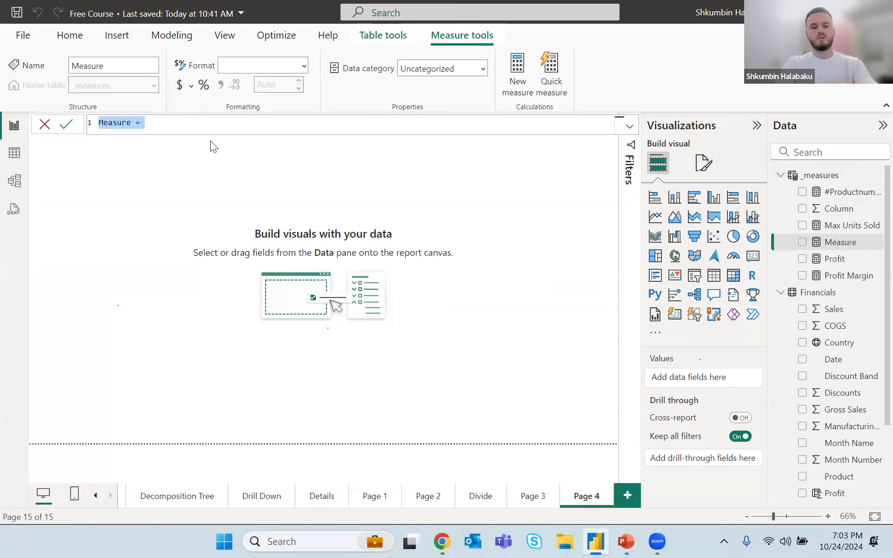
pyautogui.press('BackSpace')
pyautogui.write('Revenues')
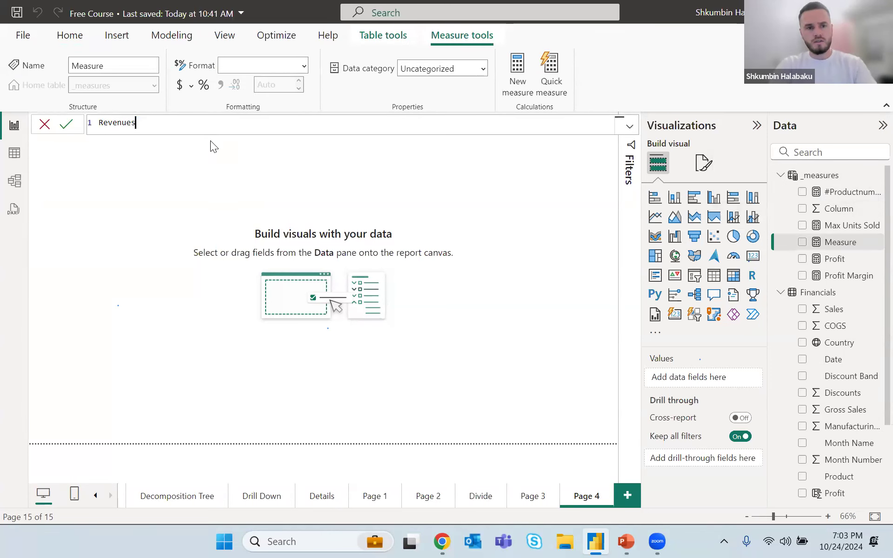
pyautogui.write('Germany =')
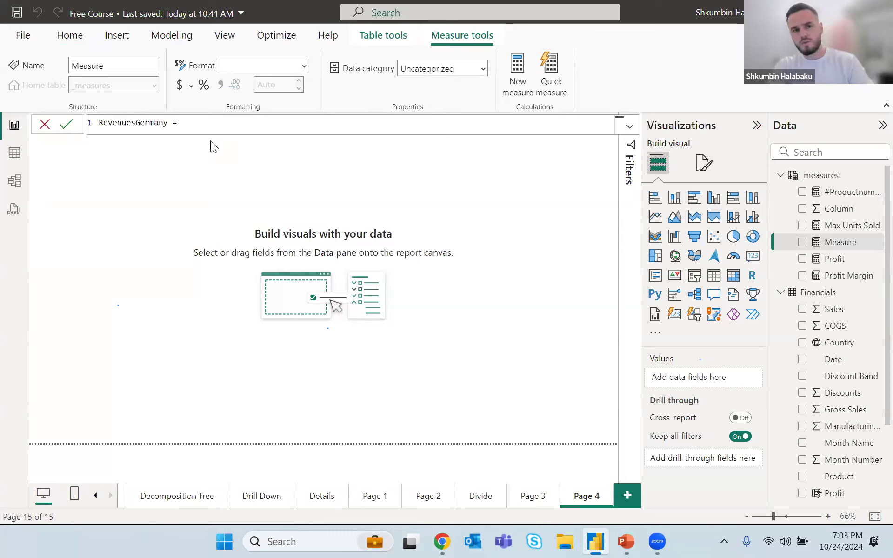
# Step: Begin the RevenuesGermany formula with CALCULATE and SUM(Financials[Gross Sales]) on its own line as the expression
pyautogui.write(' cal')
pyautogui.press('Tab')
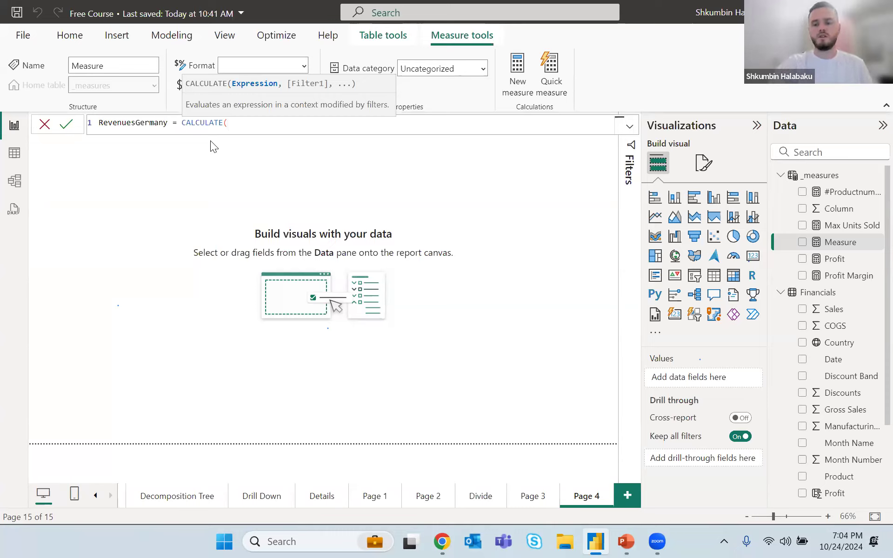
pyautogui.hotkey('shift', 'Return')
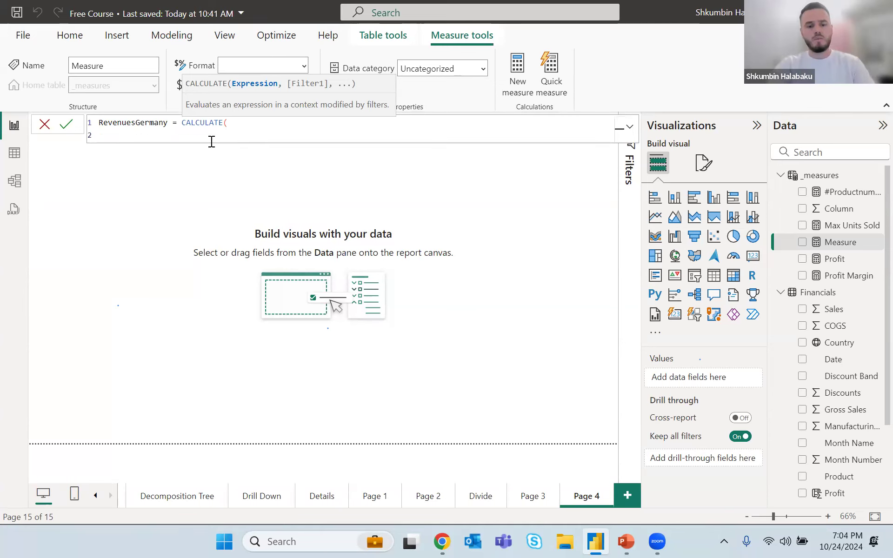
pyautogui.write('SUM(')
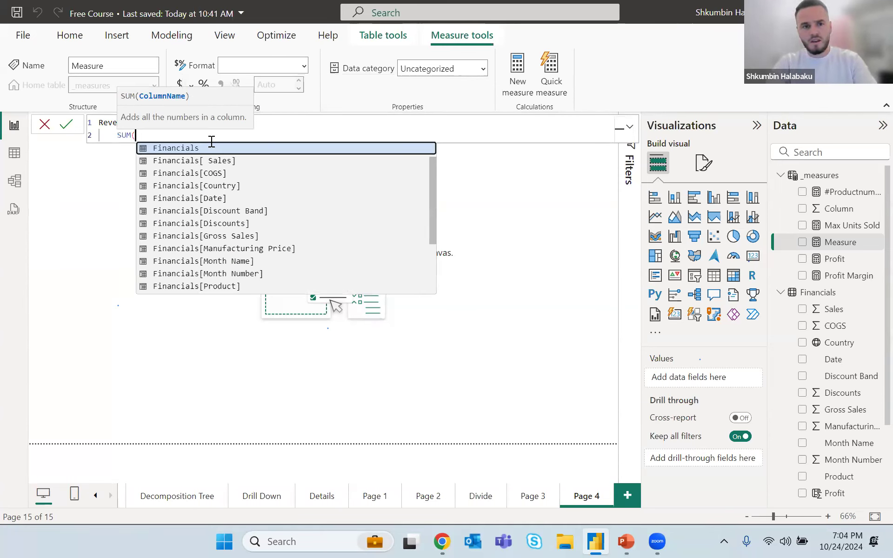
pyautogui.write('gros')
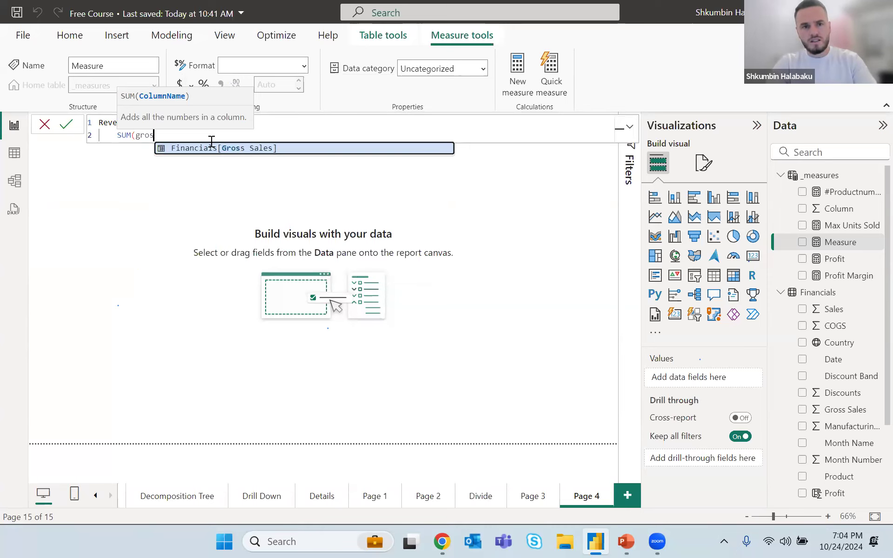
pyautogui.press('Tab')
pyautogui.write(')')
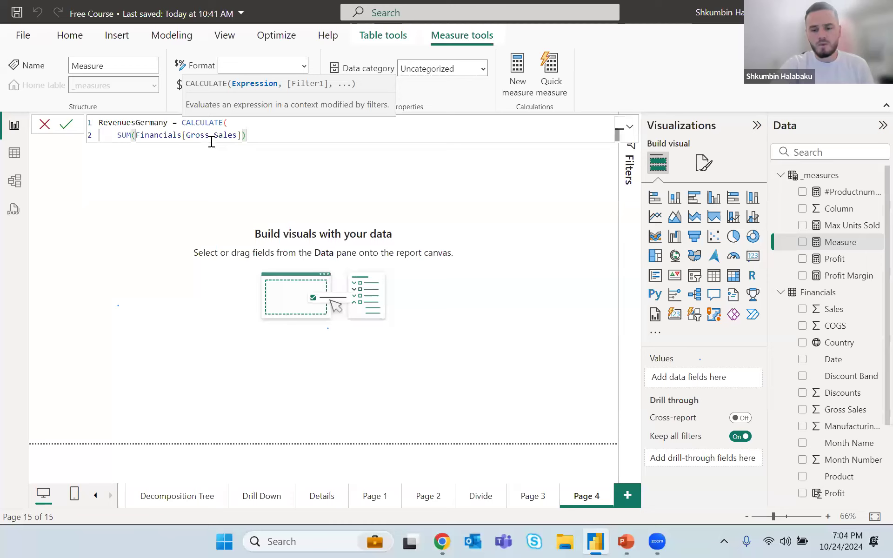
# Step: Add the filter Financials[Country] = "Germany" on a third line, close the CALCULATE formula and commit the measure
pyautogui.write(',')
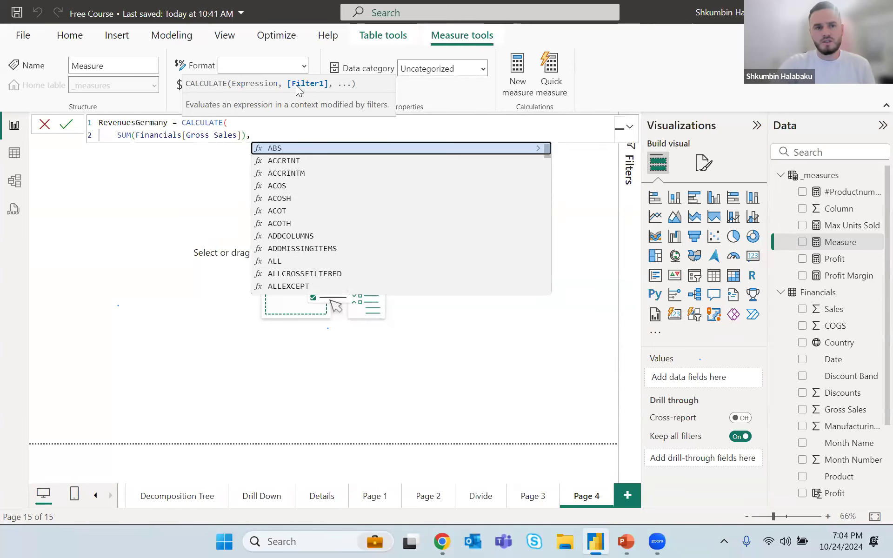
pyautogui.hotkey('shift', 'Return')
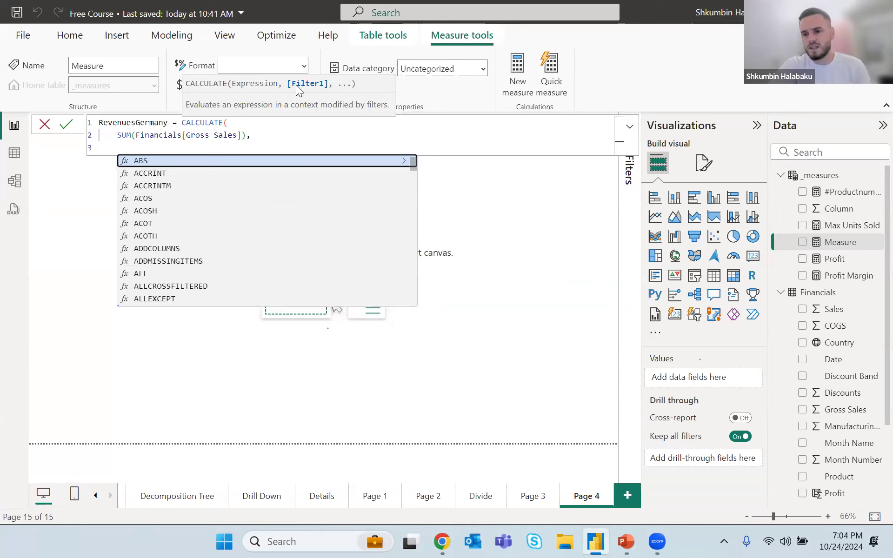
pyautogui.write('country')
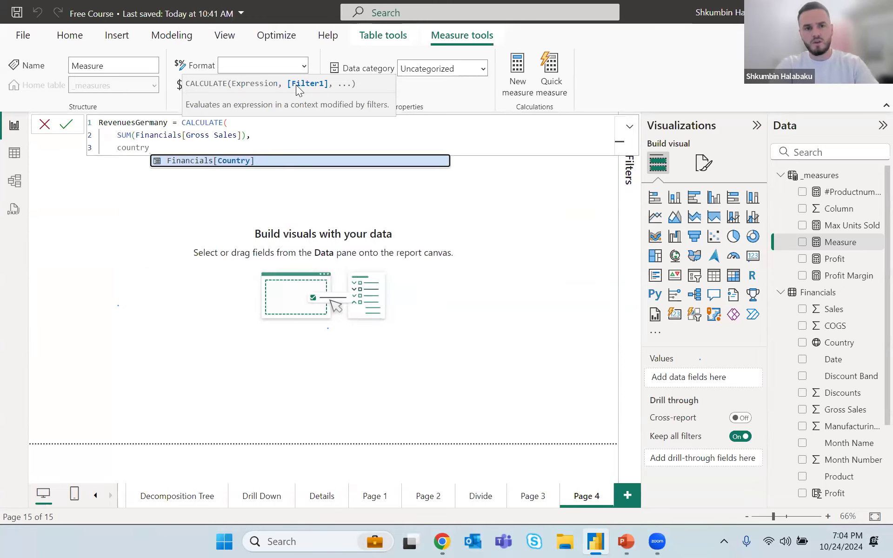
pyautogui.press('Tab')
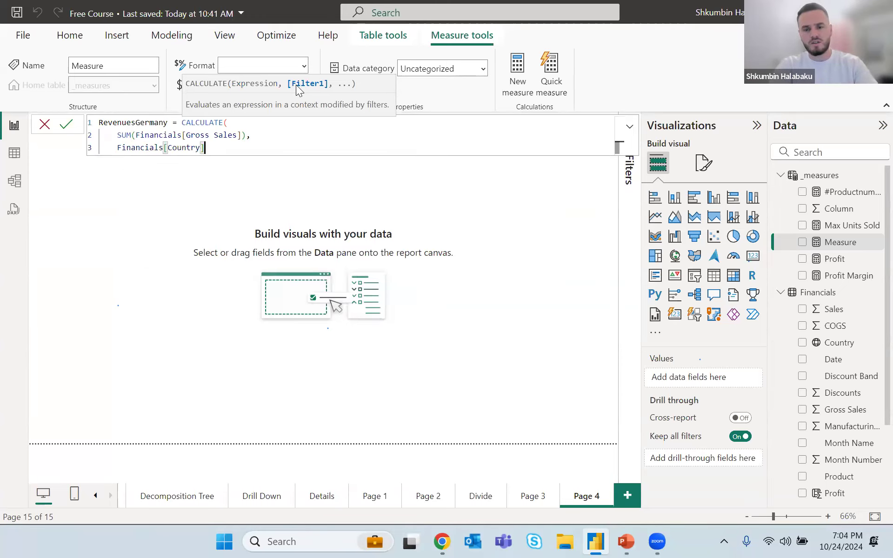
pyautogui.write('= "Ge')
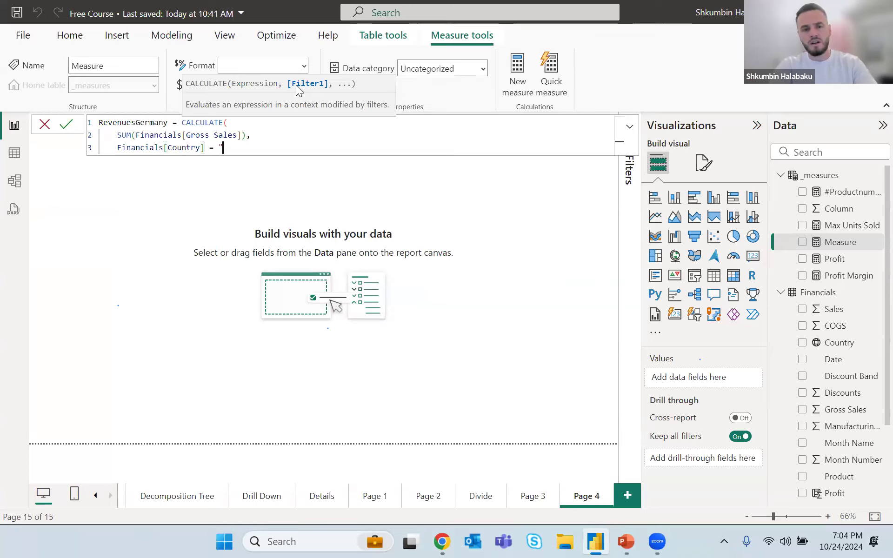
pyautogui.write('rmany')
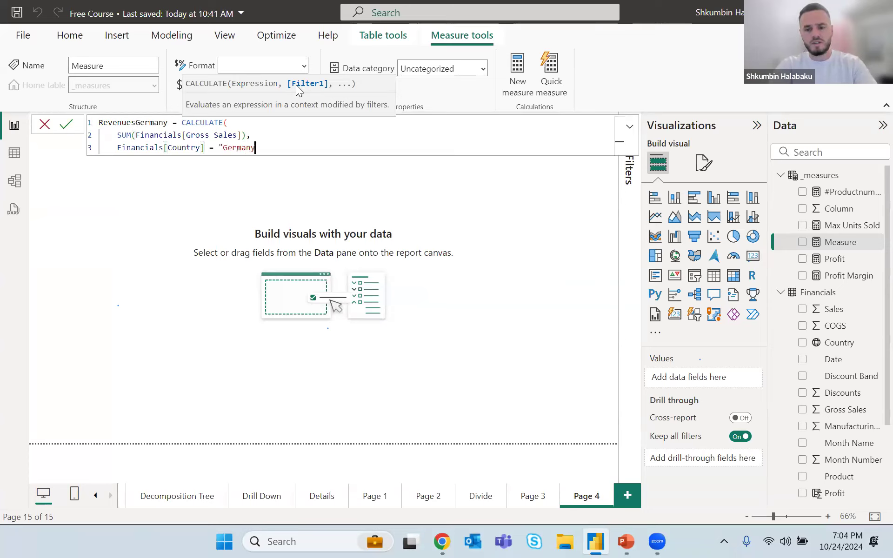
pyautogui.write('")')
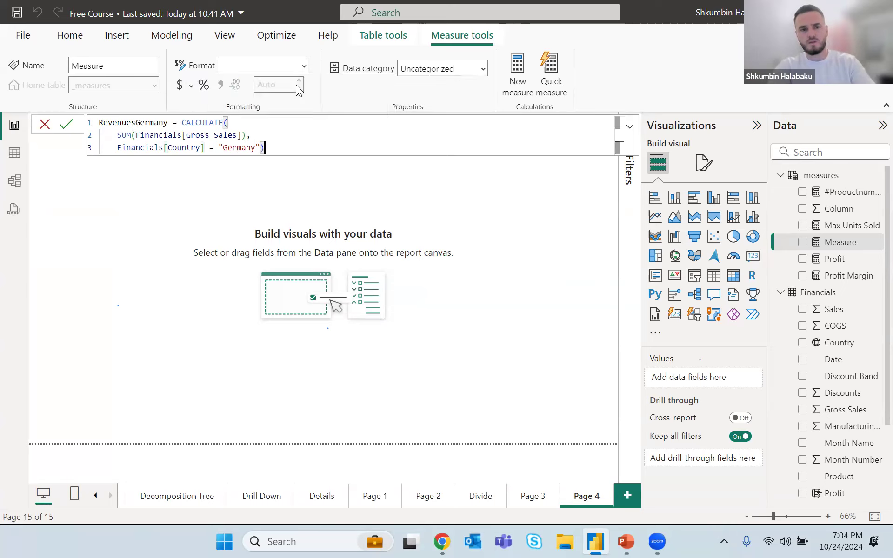
pyautogui.press('Return')
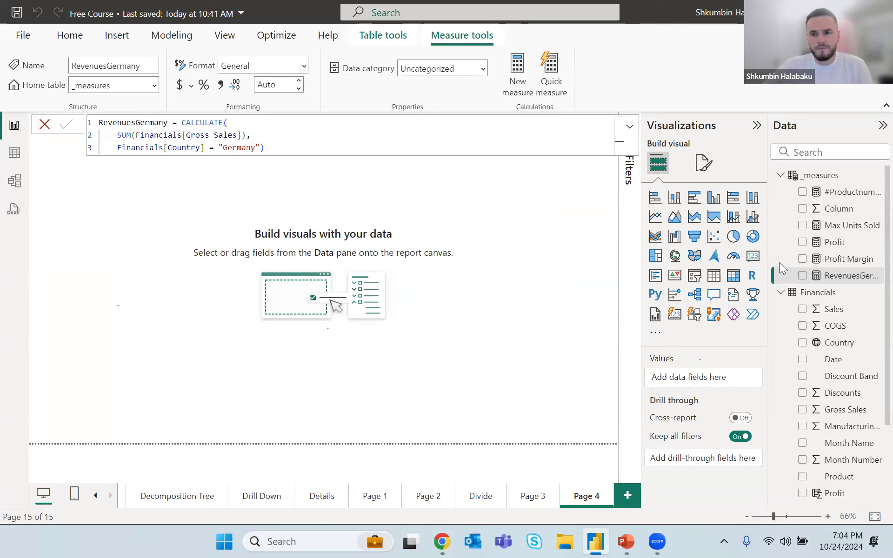
# Step: Show RevenuesGermany in a card visual, move it away from the page corner and make it wider and shorter
pyautogui.click(802, 275)
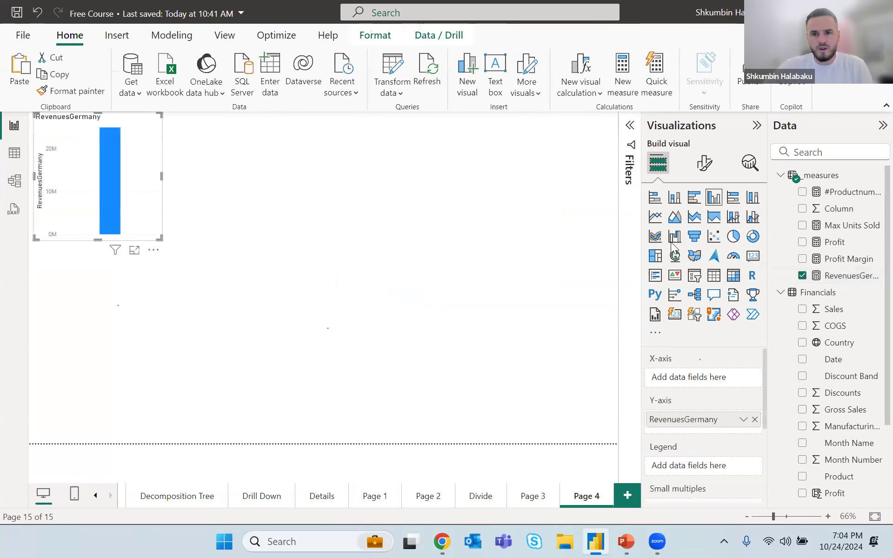
pyautogui.click(753, 256)
pyautogui.moveTo(110, 136); pyautogui.dragTo(190, 151)
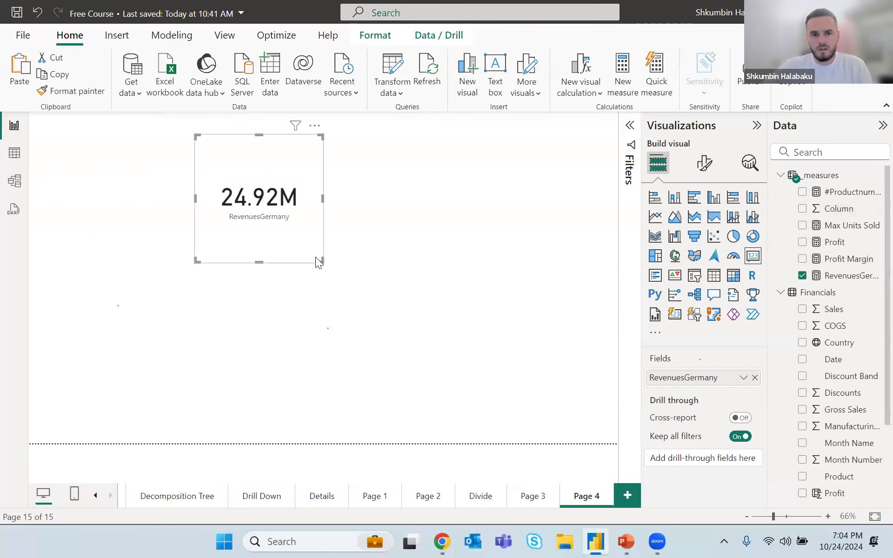
pyautogui.moveTo(319, 261); pyautogui.dragTo(346, 240)
pyautogui.click(426, 224)
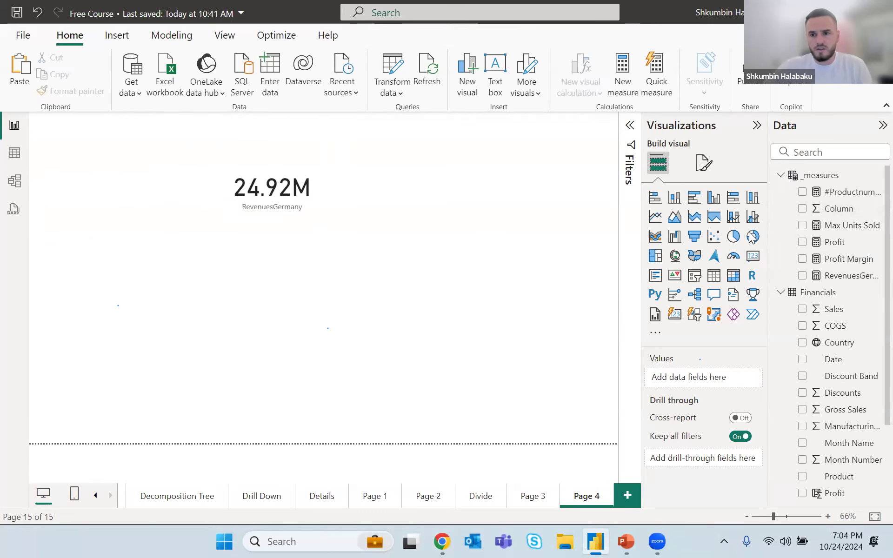
# Step: Add a card showing the sum of Gross Sales, place it beside the RevenuesGermany card and reduce its height
pyautogui.scroll(-3, 827, 391)
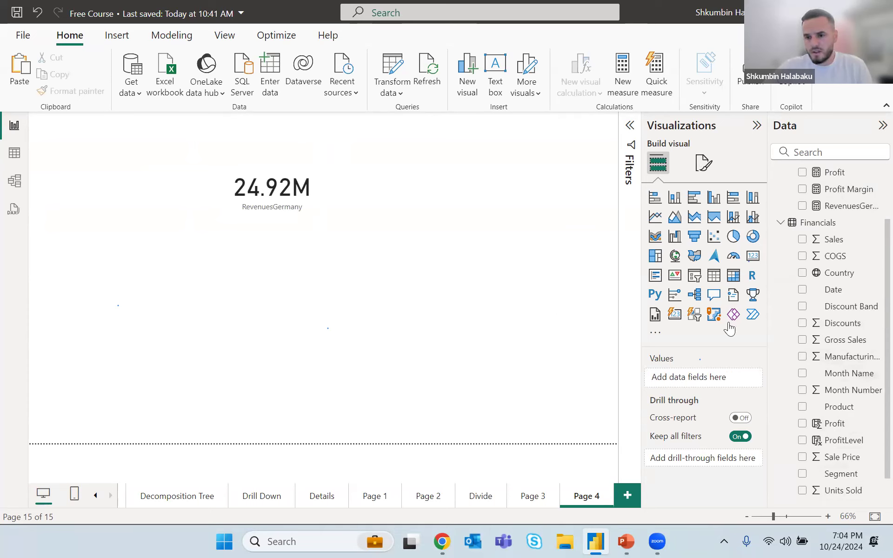
pyautogui.scroll(-1, 860, 414)
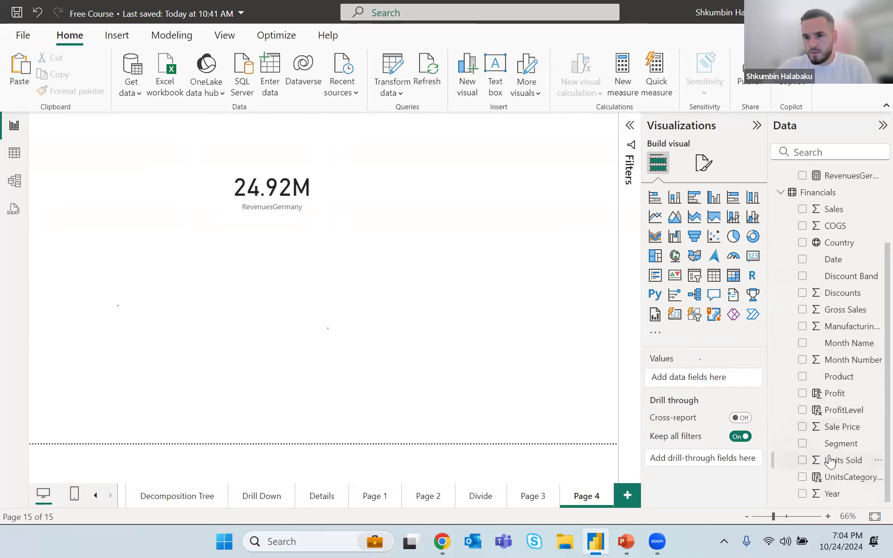
pyautogui.scroll(2, 830, 461)
pyautogui.click(802, 379)
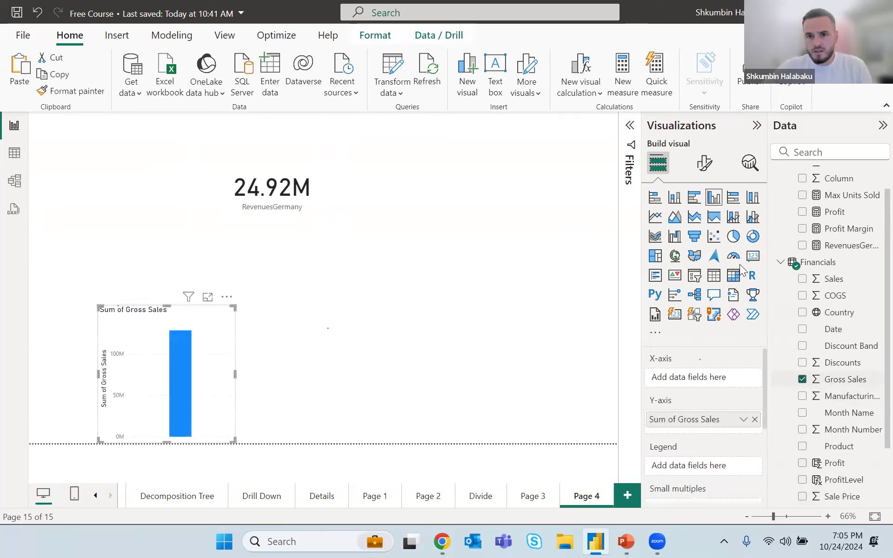
pyautogui.click(752, 256)
pyautogui.moveTo(140, 334); pyautogui.dragTo(93, 168)
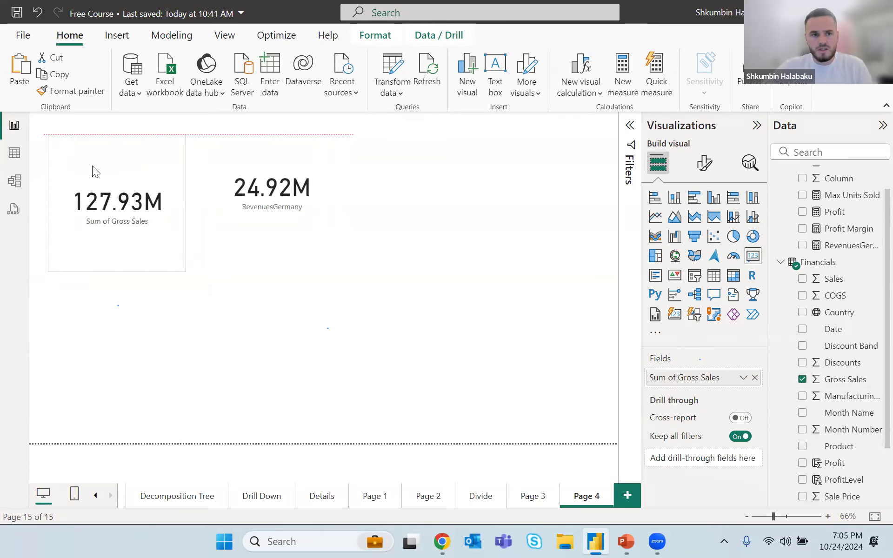
pyautogui.moveTo(117, 134); pyautogui.dragTo(117, 158)
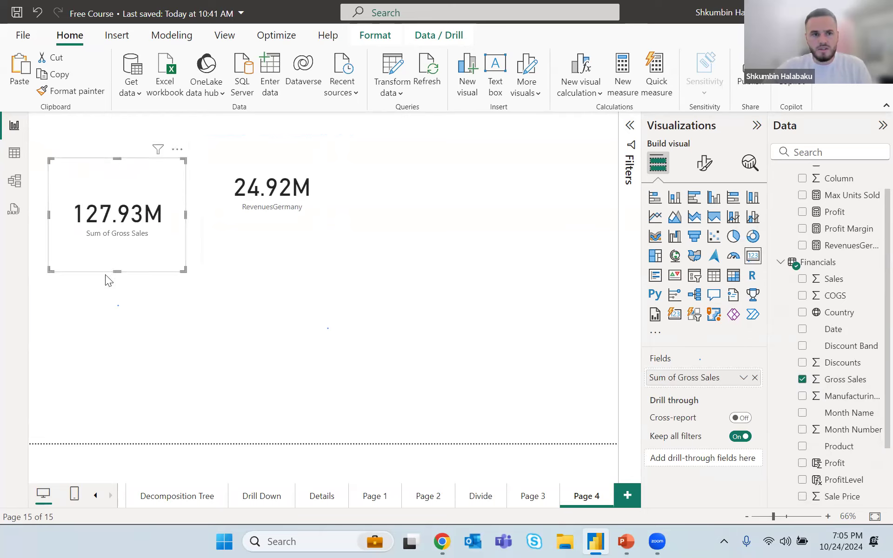
pyautogui.moveTo(116, 271); pyautogui.dragTo(132, 230)
# Step: Review the formula of the RevenuesGermany measure and switch to the table view
pyautogui.click(291, 172)
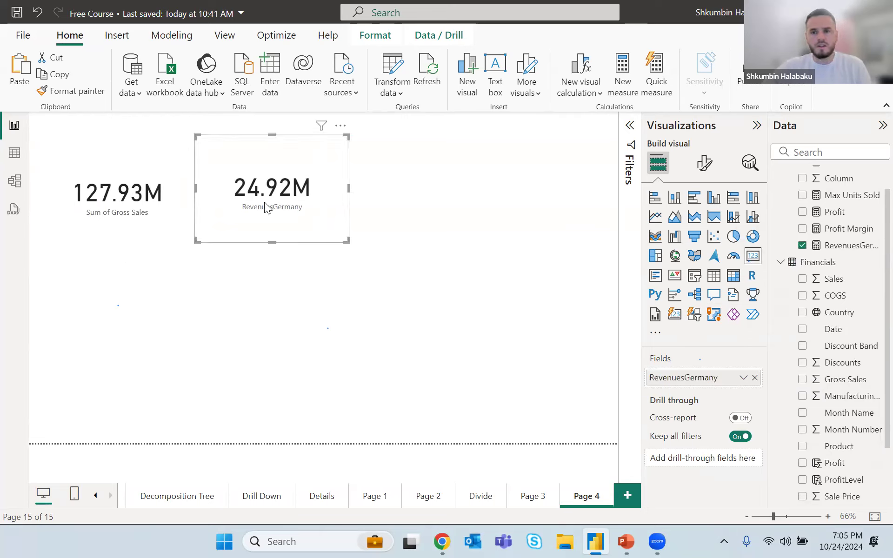
pyautogui.scroll(1, 835, 298)
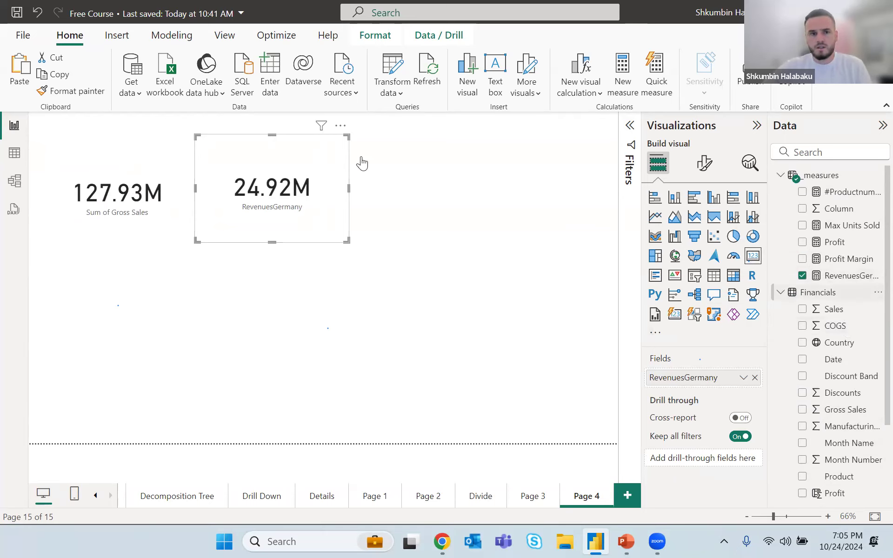
pyautogui.click(840, 276)
pyautogui.click(269, 147)
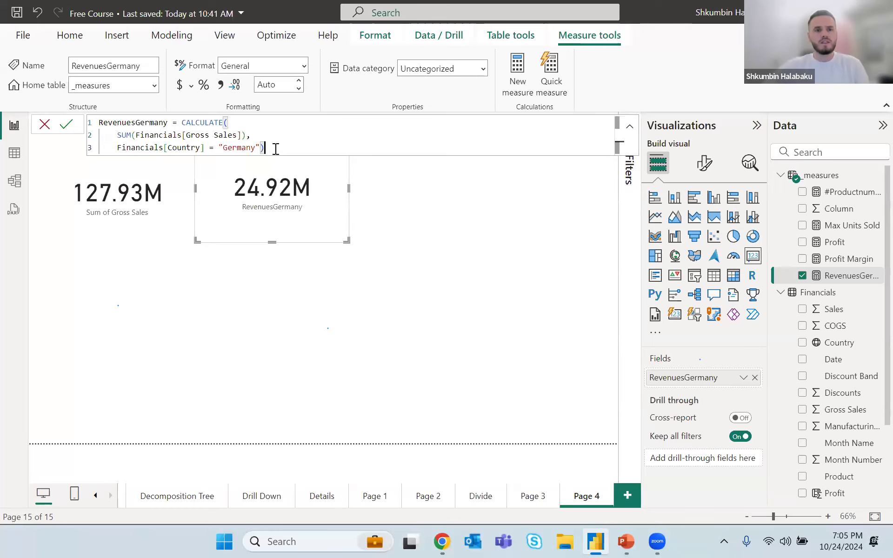
pyautogui.click(6, 155)
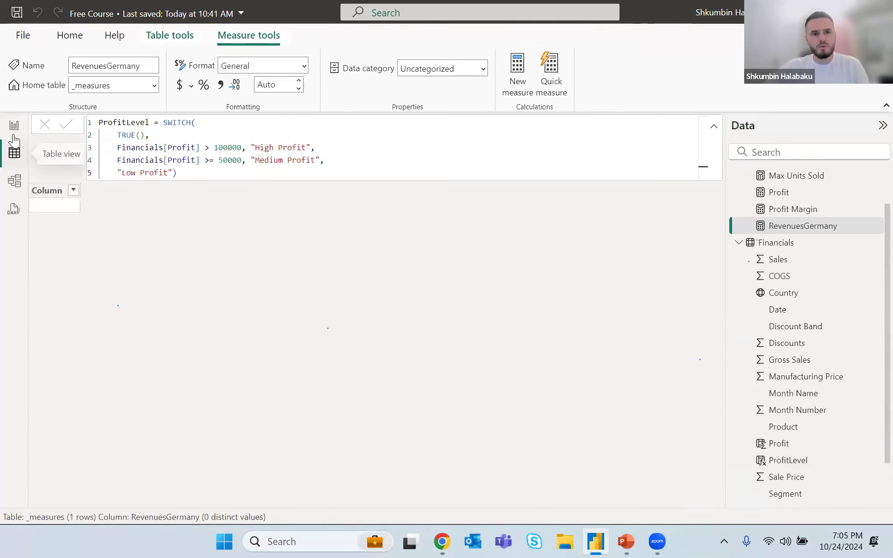
# Step: Examine the product names in the Financials table data, and return to the report page
pyautogui.click(798, 247)
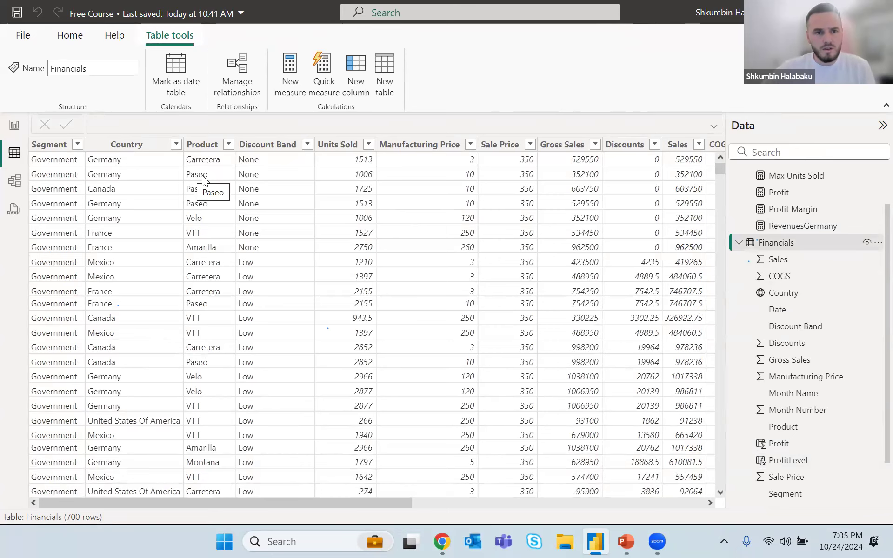
pyautogui.click(14, 125)
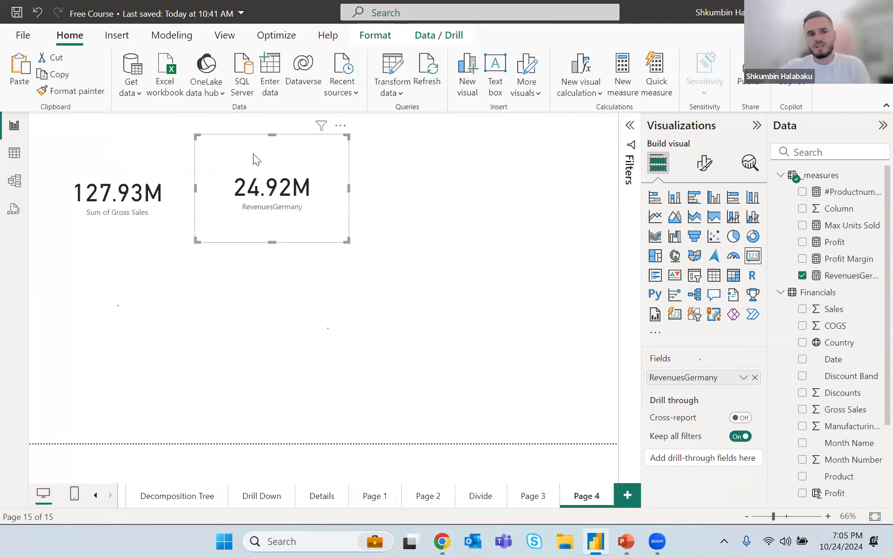
# Step: Add Financials[Product] = "Paseo" as a second filter in the RevenuesGermany measure's CALCULATE formula and commit it
pyautogui.click(835, 277)
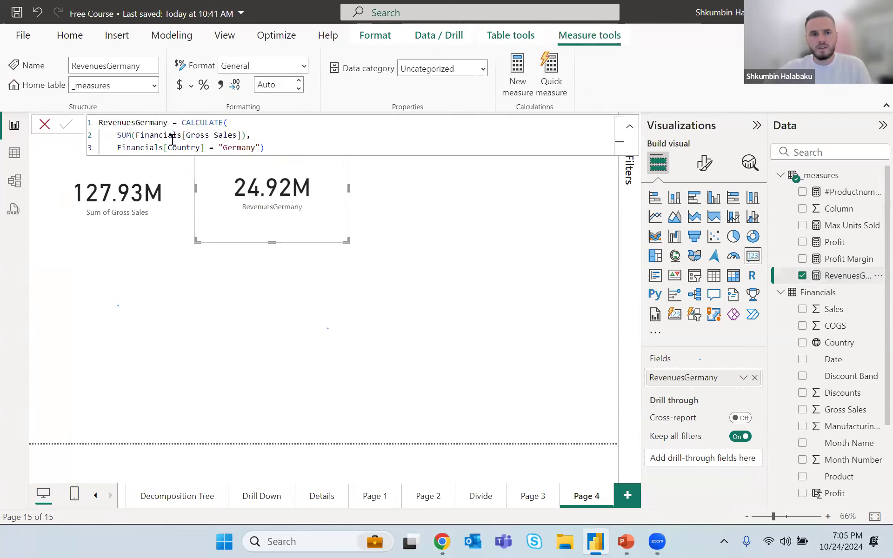
pyautogui.click(381, 148)
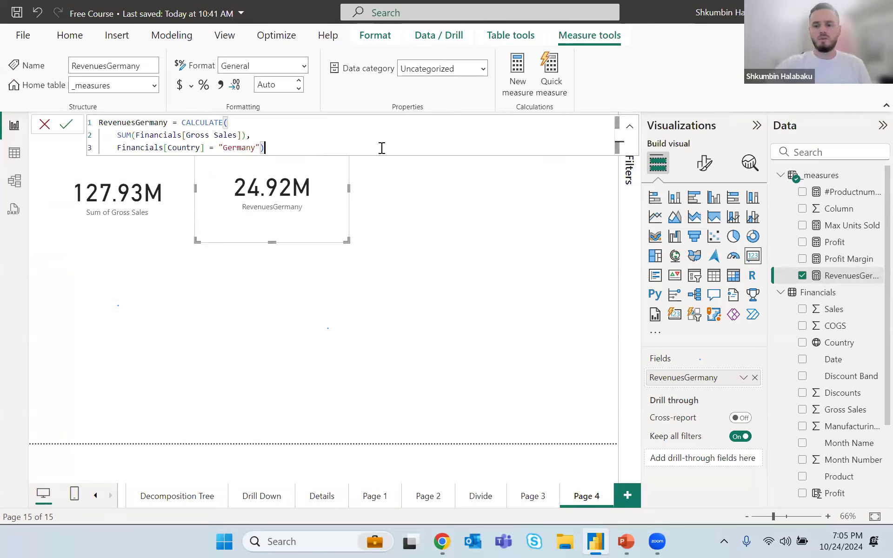
pyautogui.press('BackSpace')
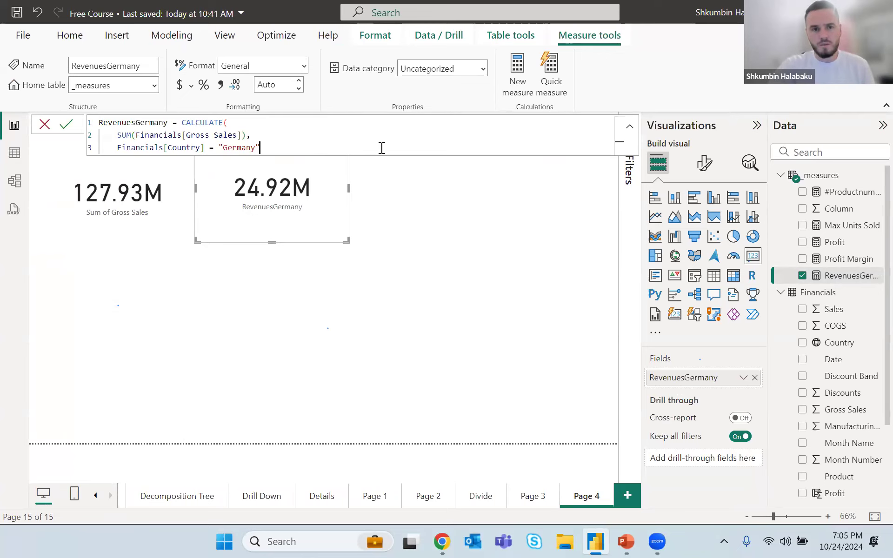
pyautogui.write(',')
pyautogui.hotkey('shift', 'Return')
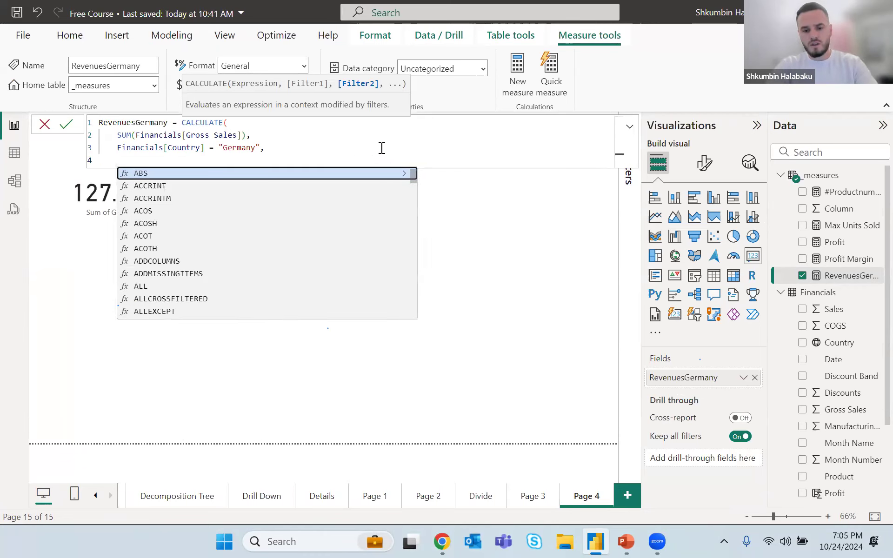
pyautogui.write('produ')
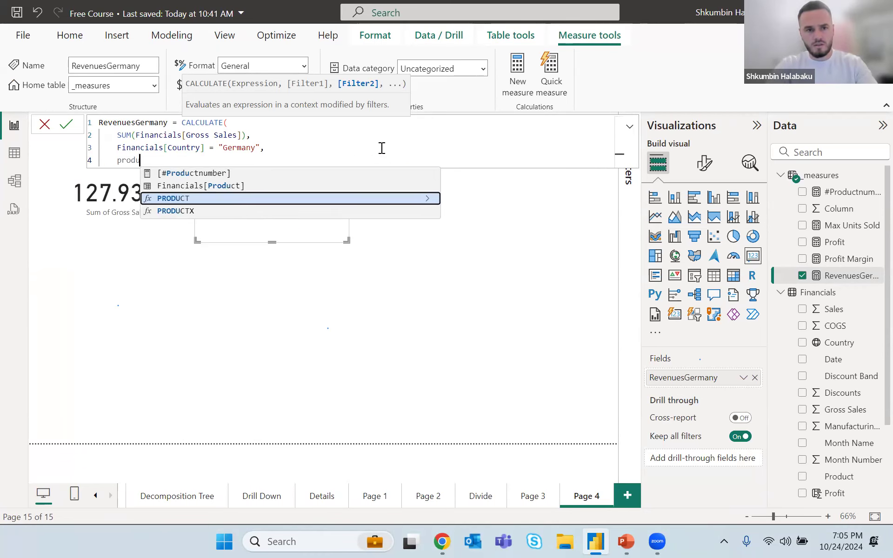
pyautogui.press('Up')
pyautogui.press('Tab')
pyautogui.write('=')
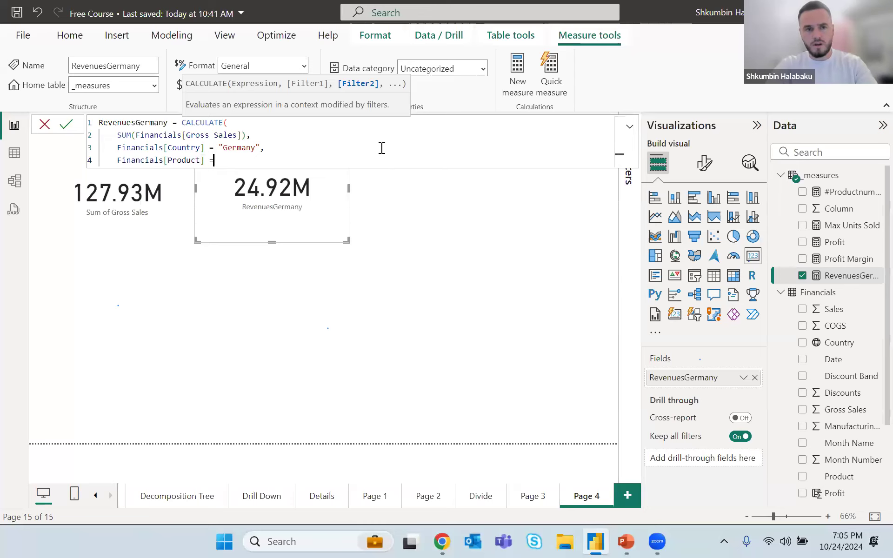
pyautogui.write(' "Pa')
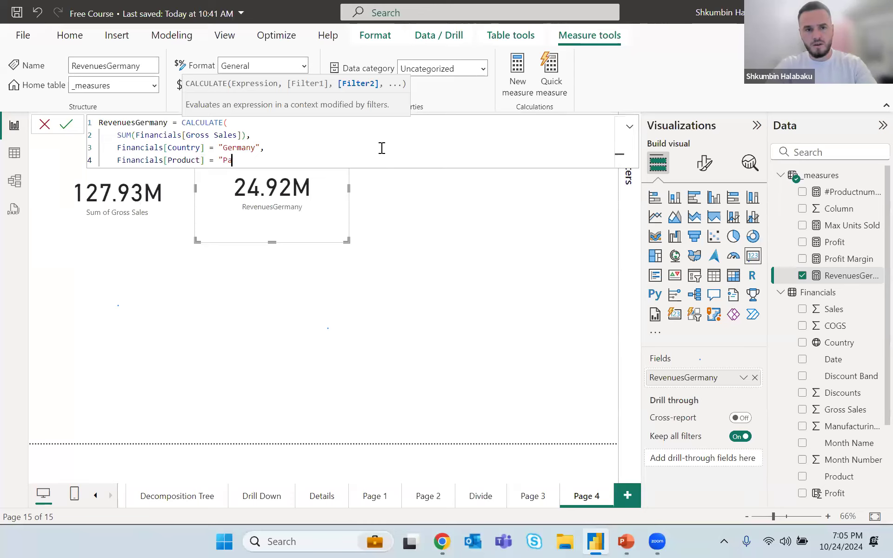
pyautogui.write('seo")')
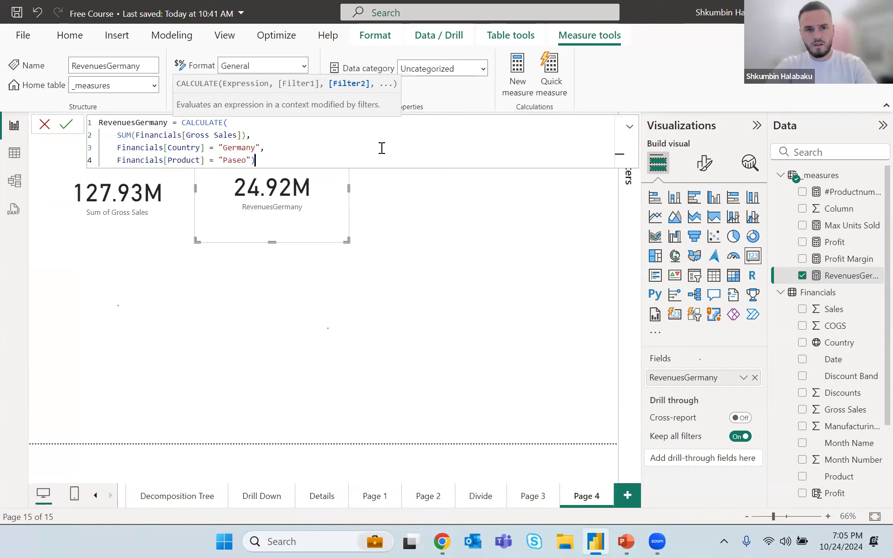
pyautogui.press('Return')
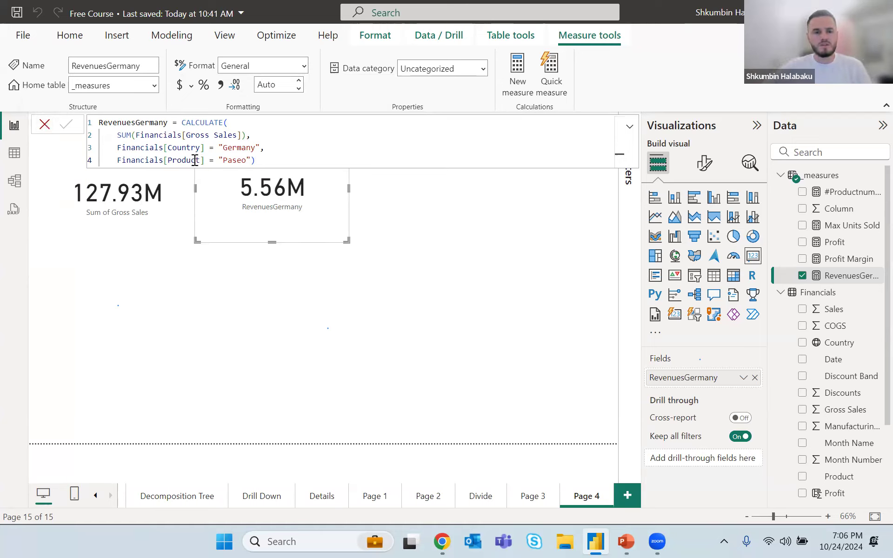
# Step: Remove the Paseo product filter from the RevenuesGermany formula, keeping only the Financials[Country] = "Germany" filter
pyautogui.click(259, 160)
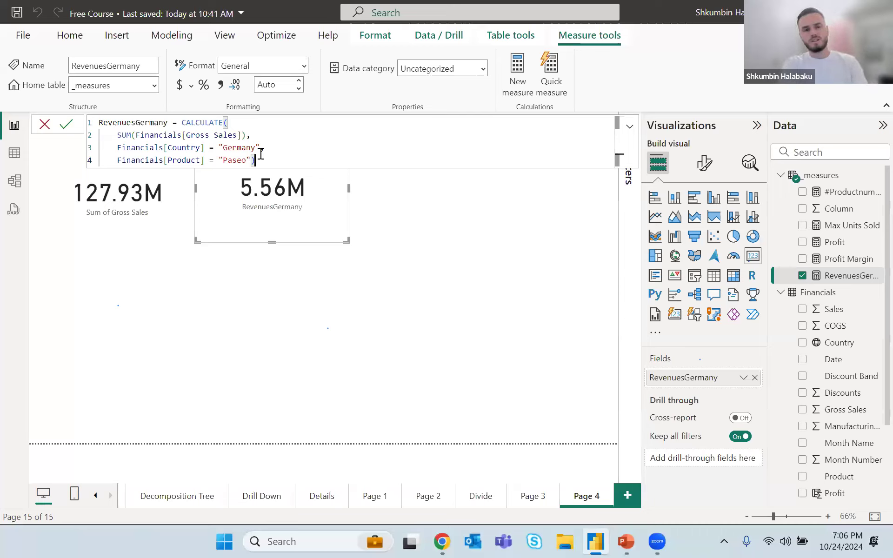
pyautogui.click(259, 149)
pyautogui.write(',')
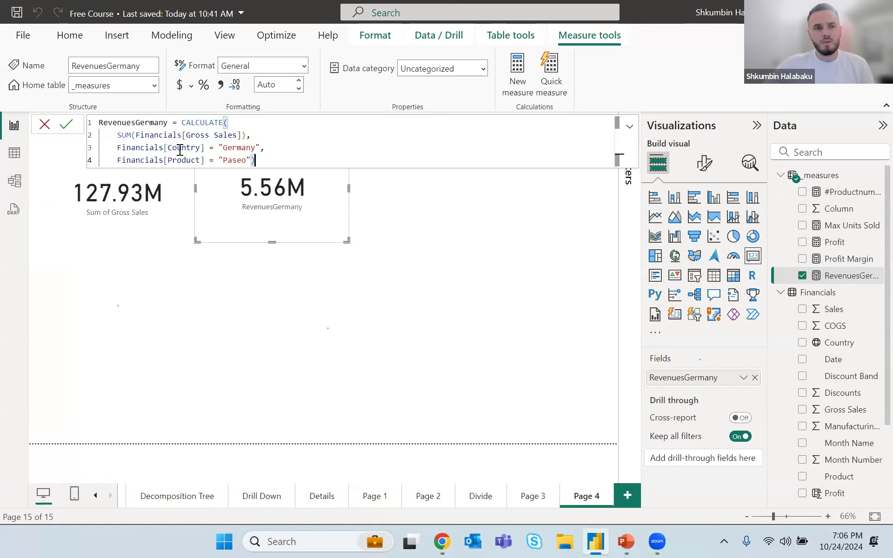
pyautogui.moveTo(164, 150); pyautogui.dragTo(261, 146)
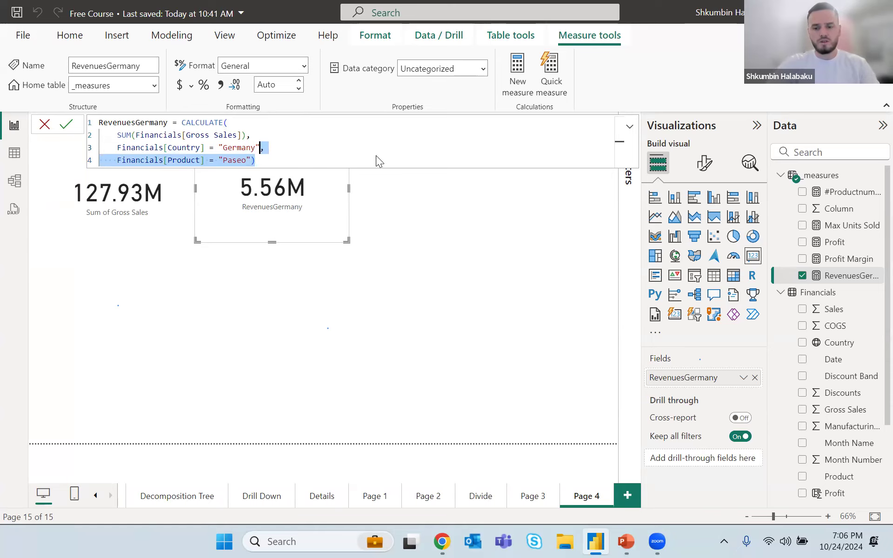
pyautogui.press('BackSpace')
pyautogui.write(')')
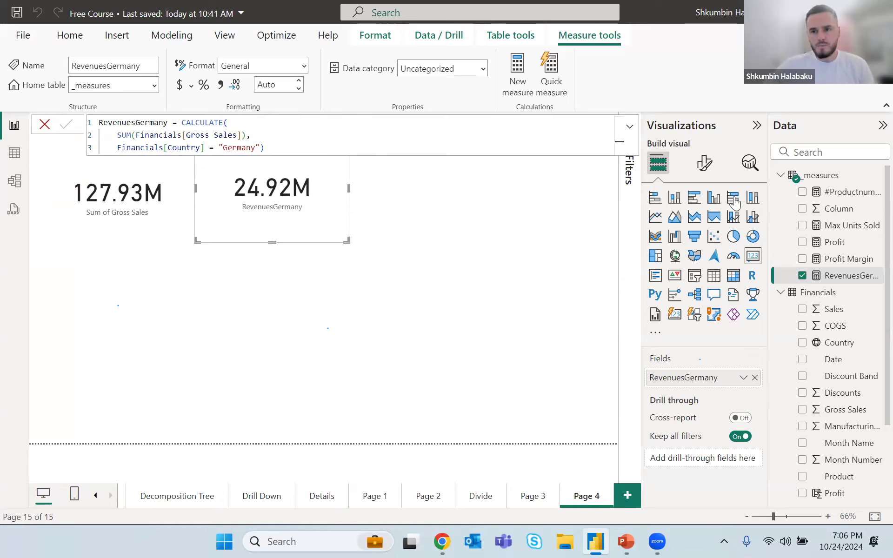
# Step: Start a new measure in the _measures table named GermanyvsOthers, using DIVIDE with [RevenuesGermany] as the numerator
pyautogui.rightClick(825, 175)
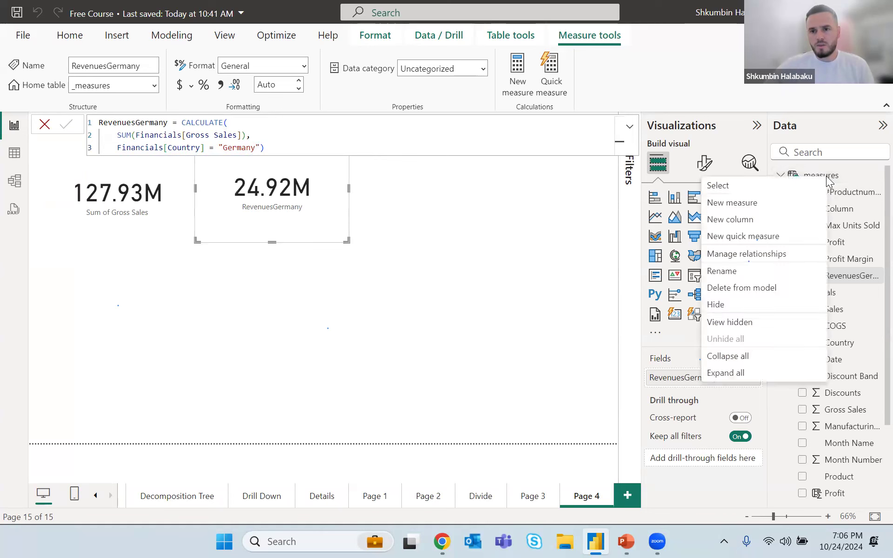
pyautogui.click(747, 203)
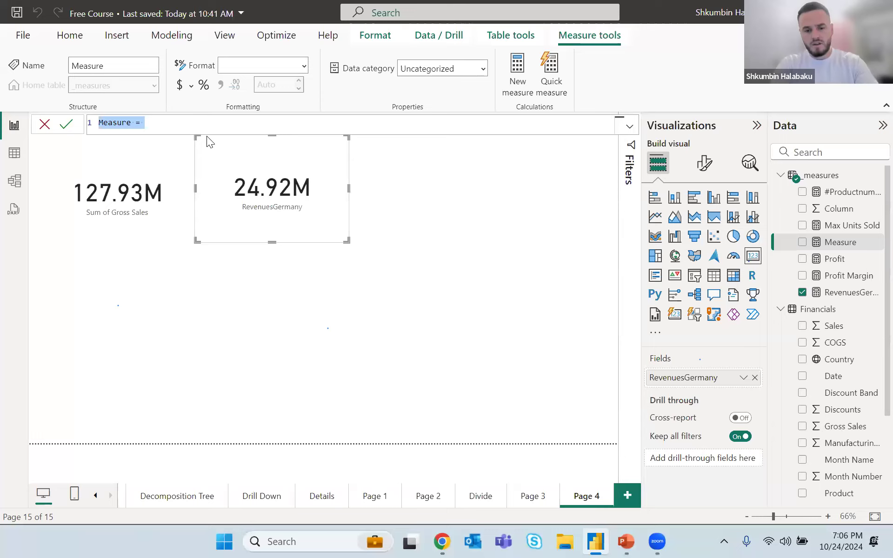
pyautogui.write('Germany')
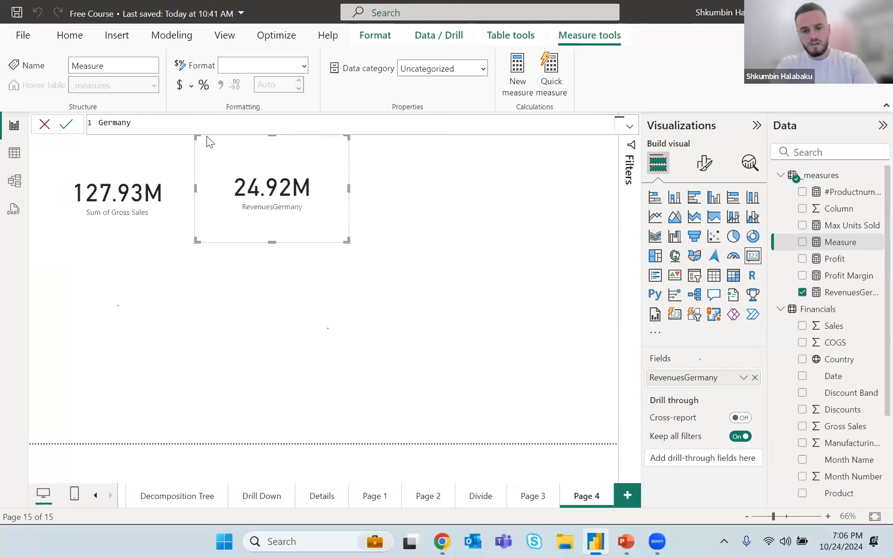
pyautogui.write('vsOthers')
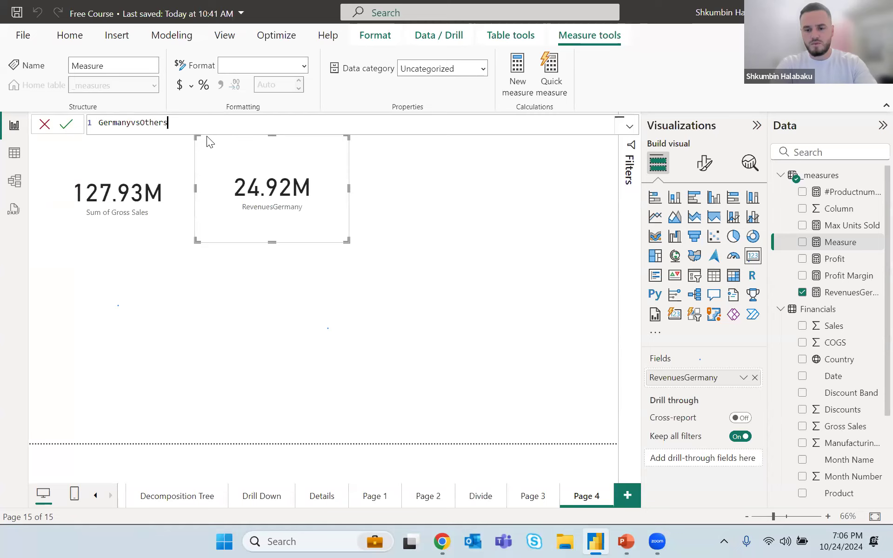
pyautogui.write(' = DIVIDE(')
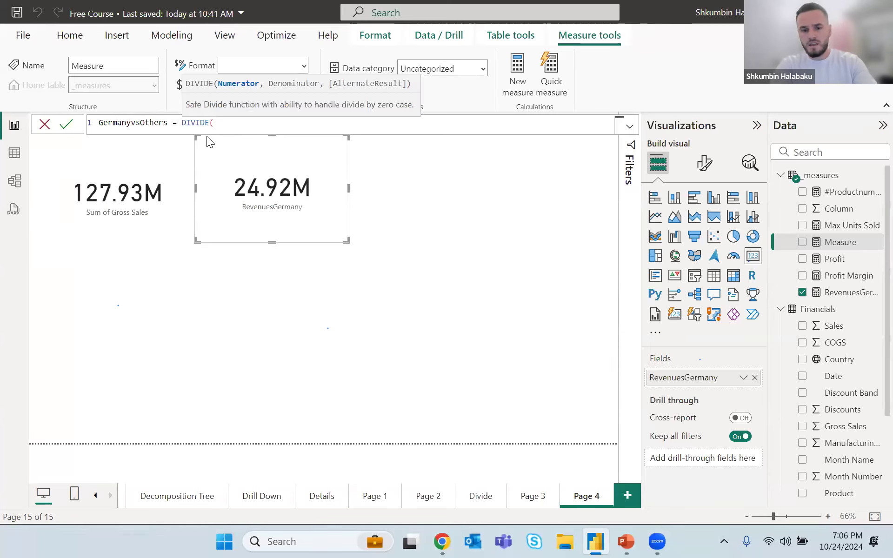
pyautogui.write('reve')
pyautogui.press('Tab')
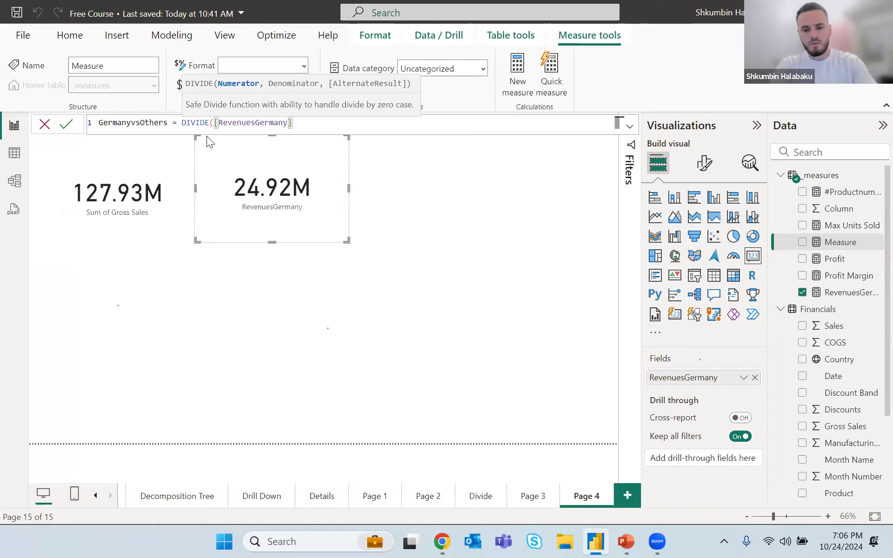
pyautogui.write(',')
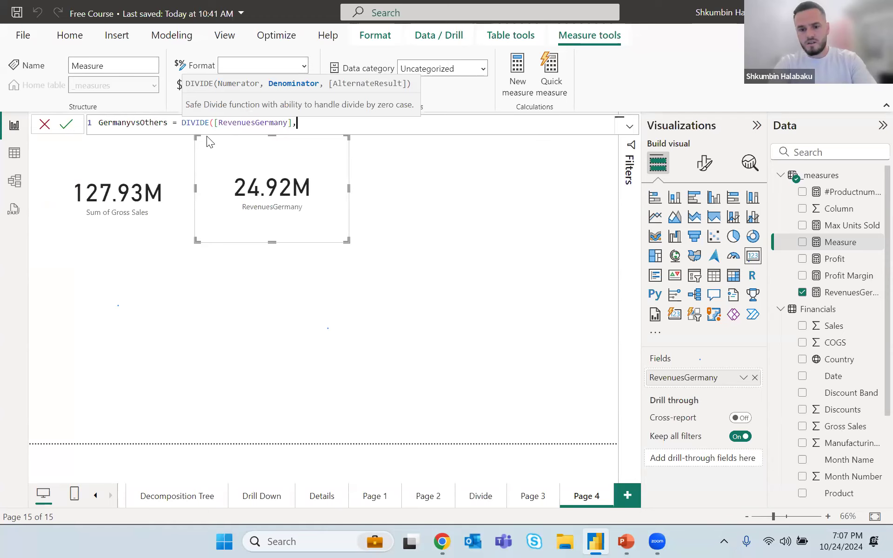
# Step: Complete the GermanyvsOthers formula with SUM(Financials[Gross Sales]) as the denominator and commit the measure
pyautogui.write(' sum(')
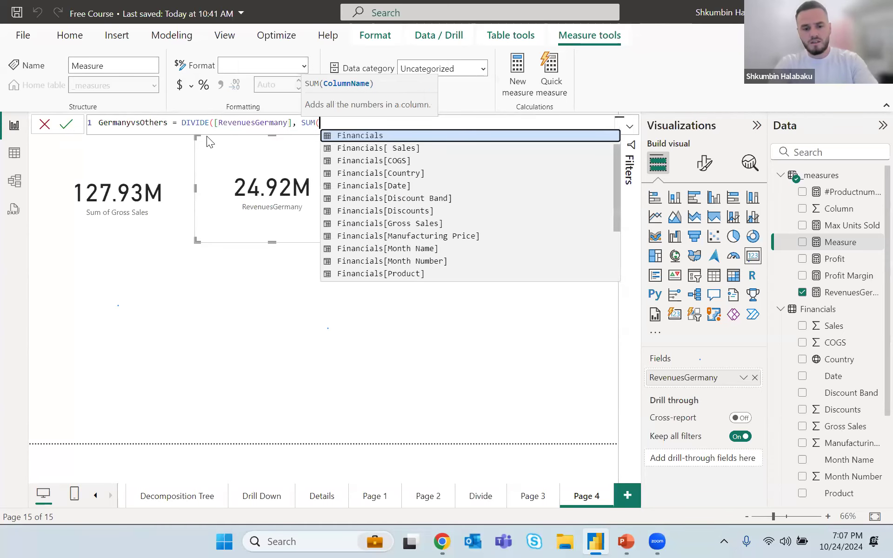
pyautogui.write('gr')
pyautogui.press('Tab')
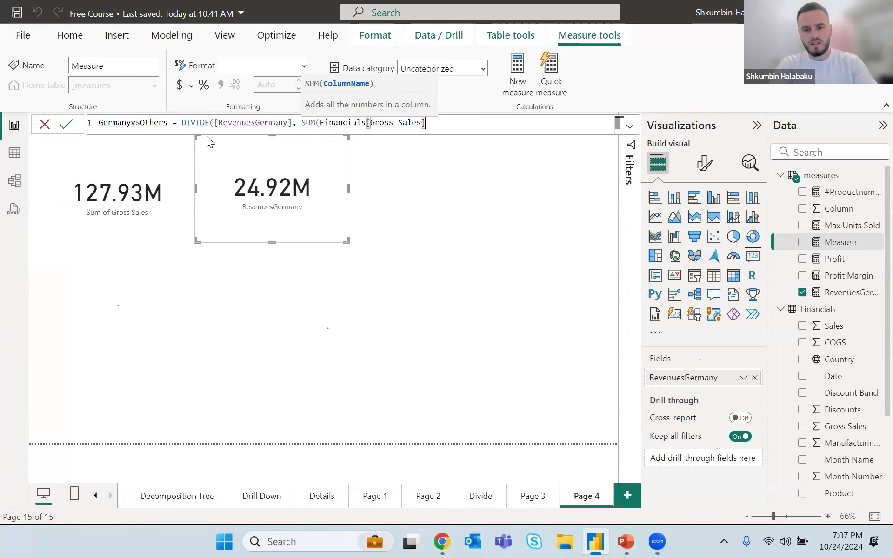
pyautogui.write('))')
pyautogui.press('Return')
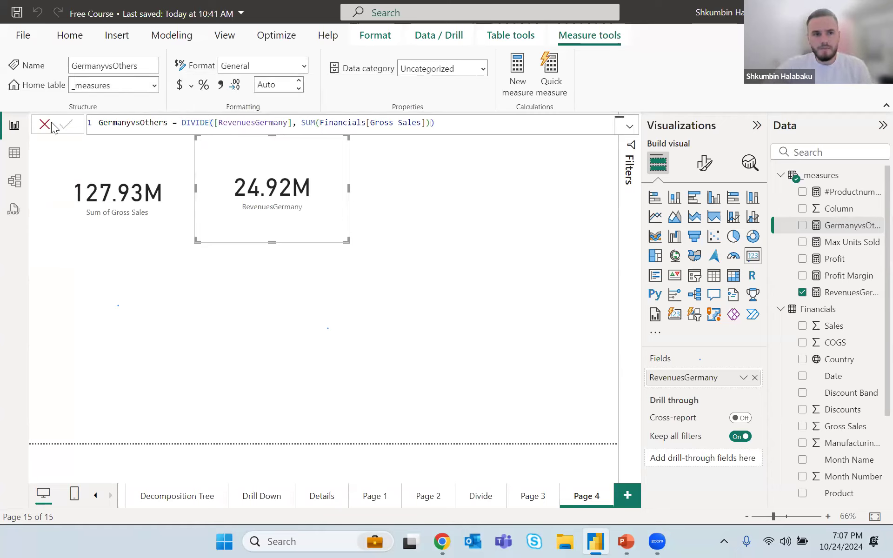
# Step: Add a card visual showing GermanyvsOthers to the report page beside the RevenuesGermany card
pyautogui.press('Escape')
pyautogui.press('Escape')
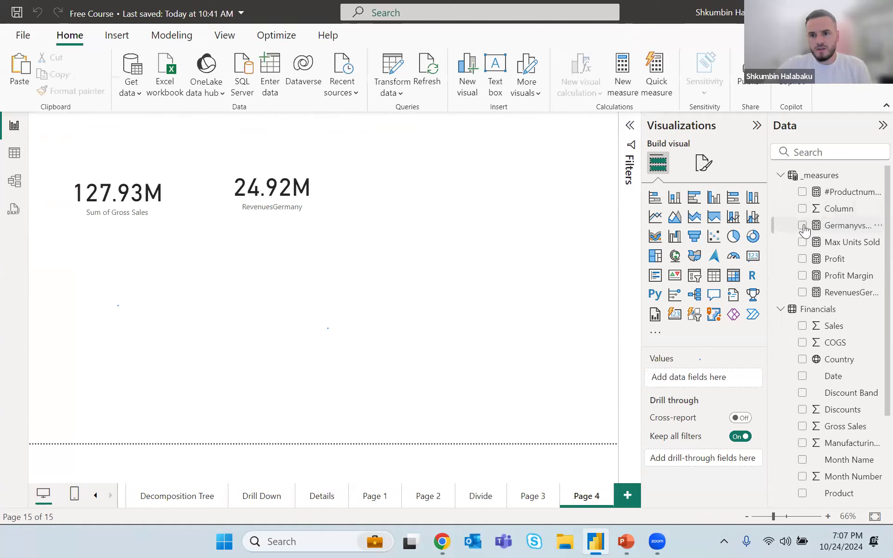
pyautogui.click(802, 226)
pyautogui.moveTo(340, 241); pyautogui.dragTo(444, 164)
pyautogui.click(753, 256)
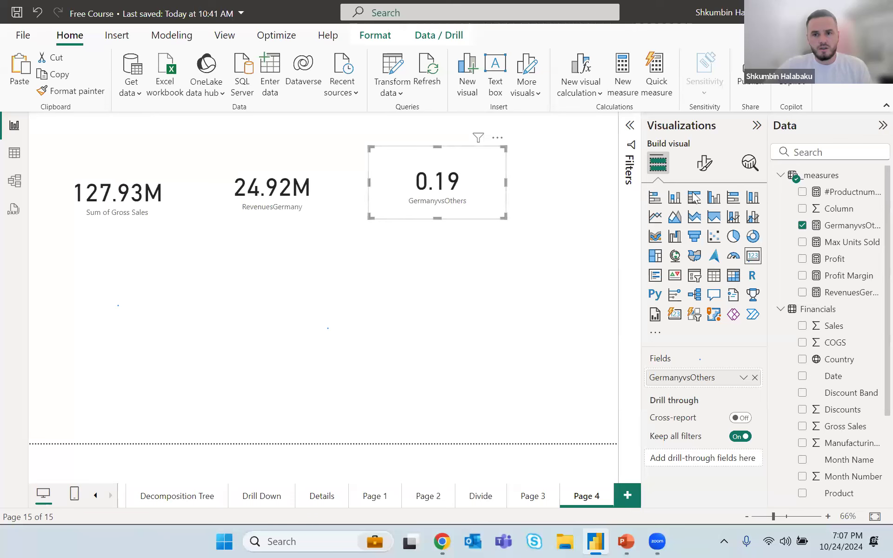
# Step: Format the GermanyvsOthers measure as a percentage with 1 decimal place and nudge its card into line with the RevenuesGermany card
pyautogui.click(847, 225)
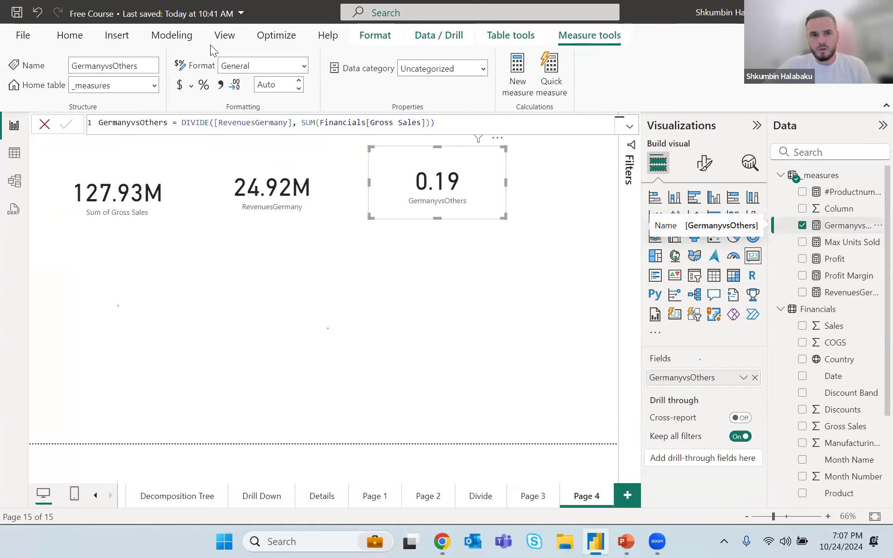
pyautogui.click(204, 86)
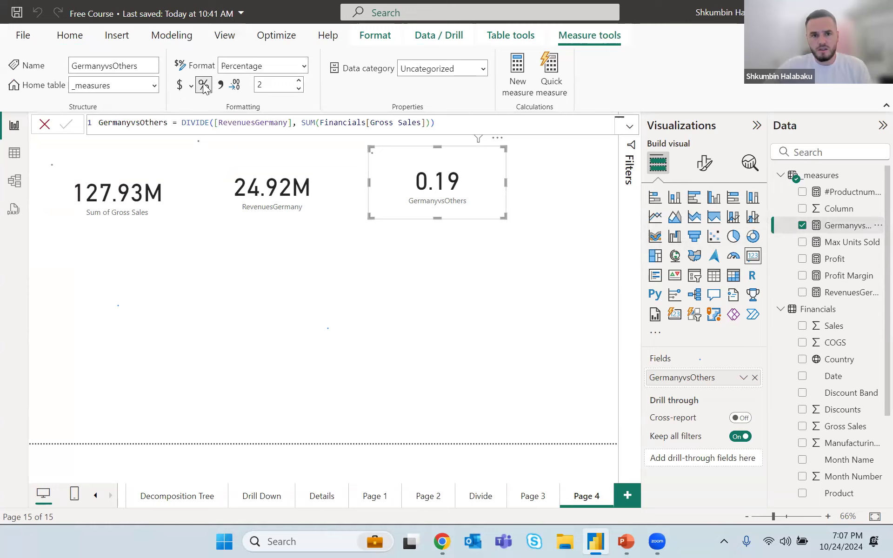
pyautogui.click(298, 88)
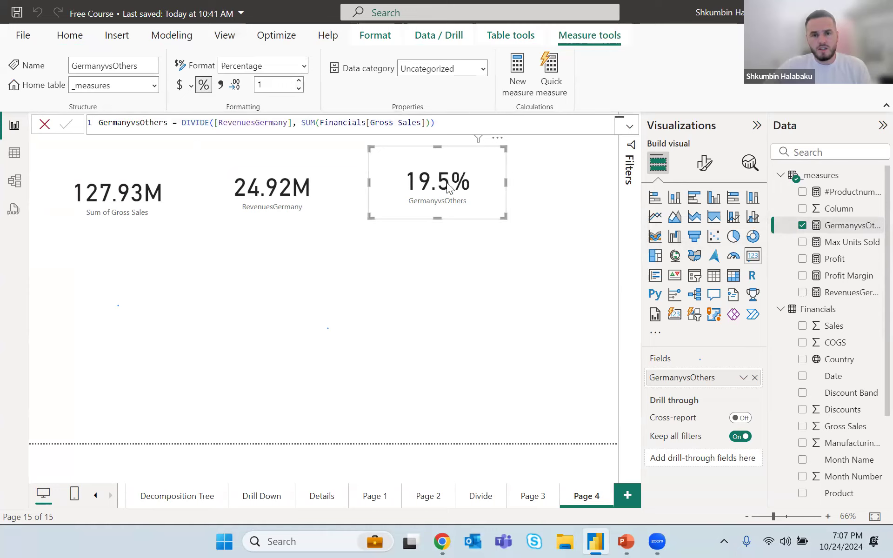
pyautogui.moveTo(445, 160); pyautogui.dragTo(439, 165)
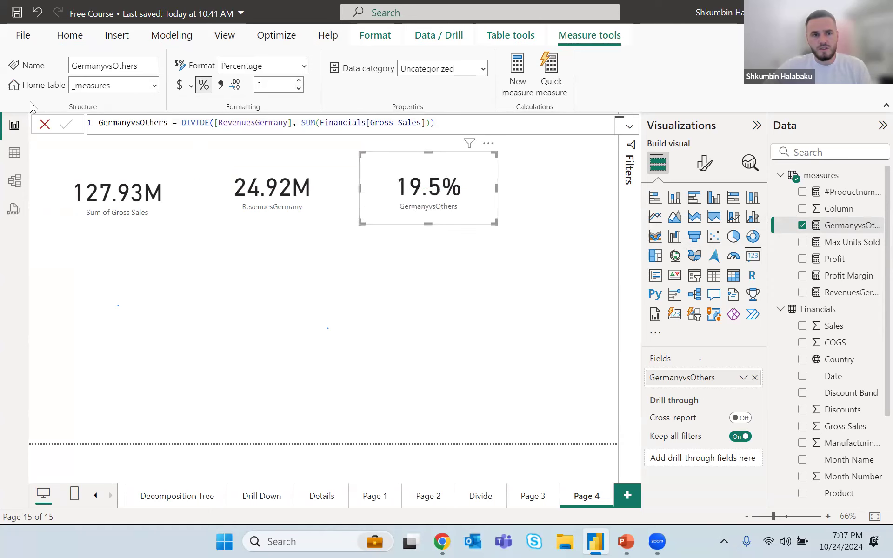
pyautogui.click(45, 125)
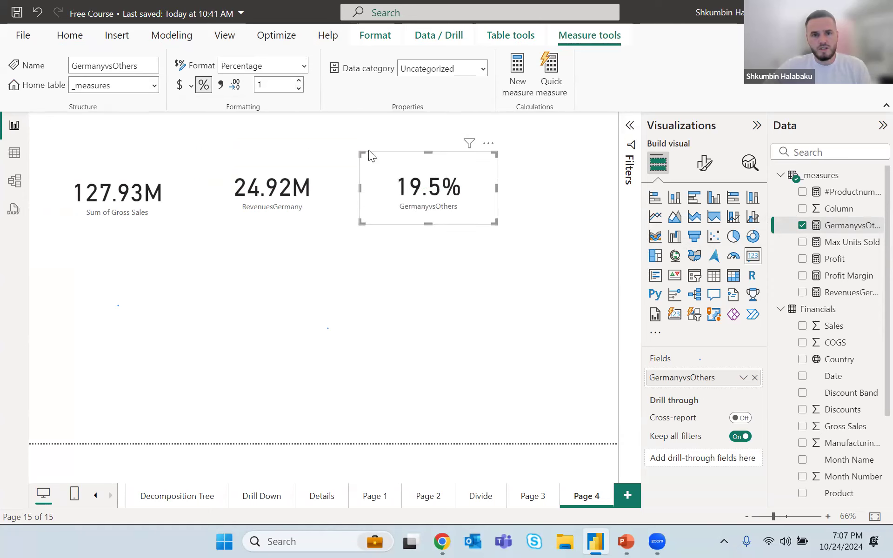
# Step: Add a second filter, Financials[Product] = "Paseo", on a new line of the RevenuesGermany CALCULATE formula and commit the measure
pyautogui.click(298, 225)
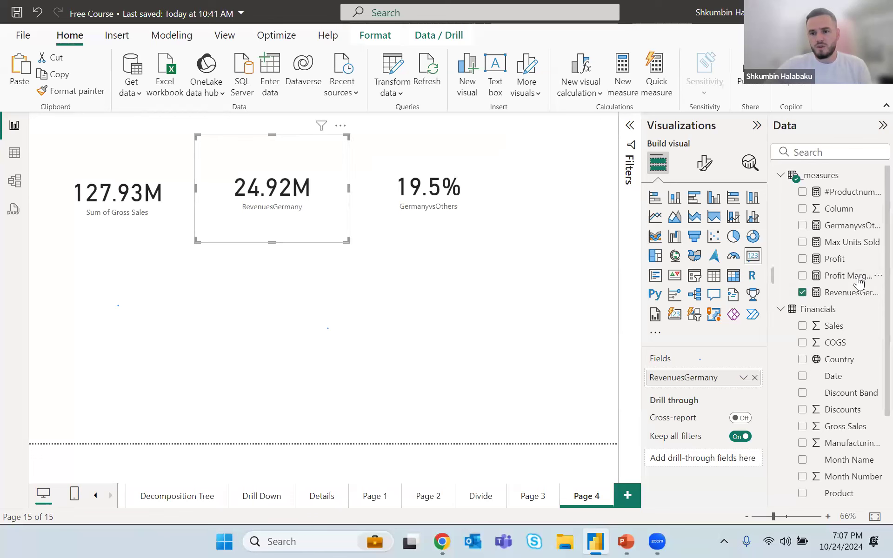
pyautogui.click(851, 293)
pyautogui.click(275, 148)
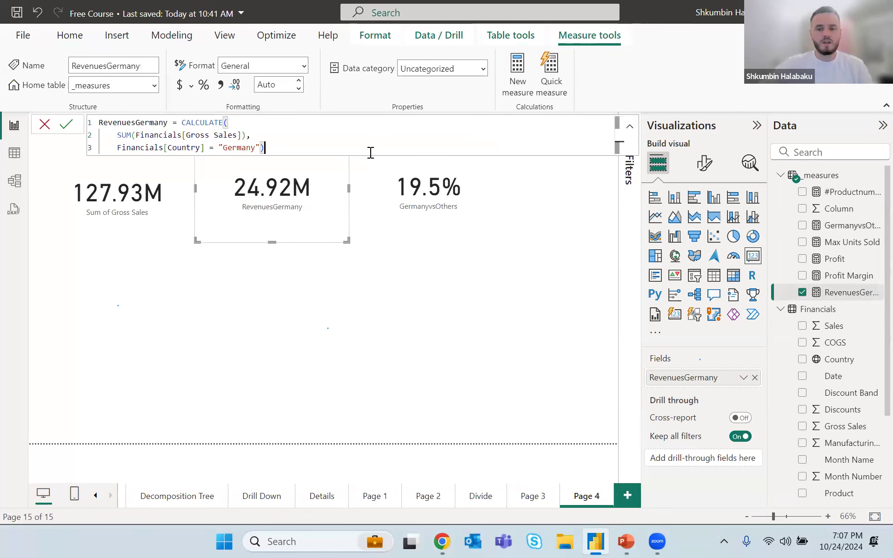
pyautogui.press('BackSpace')
pyautogui.write(',')
pyautogui.hotkey('shift', 'Return')
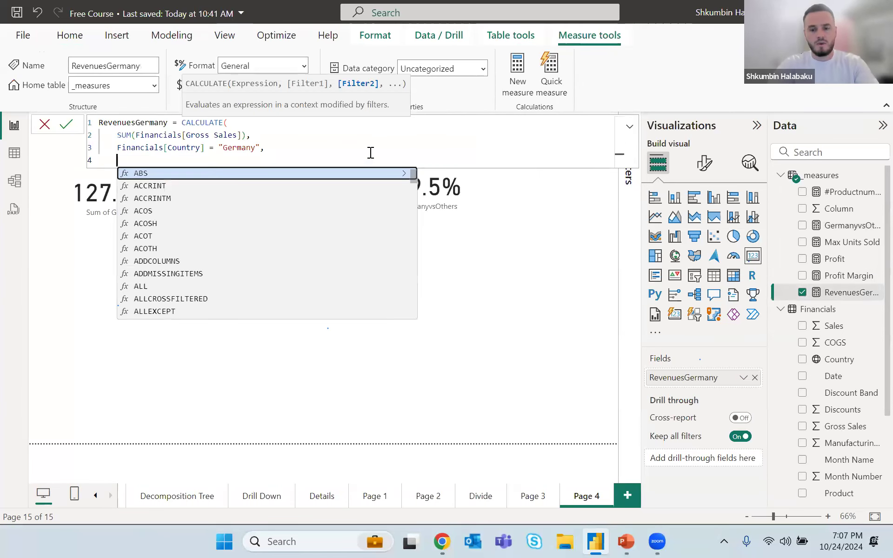
pyautogui.write('prod')
pyautogui.press('Up')
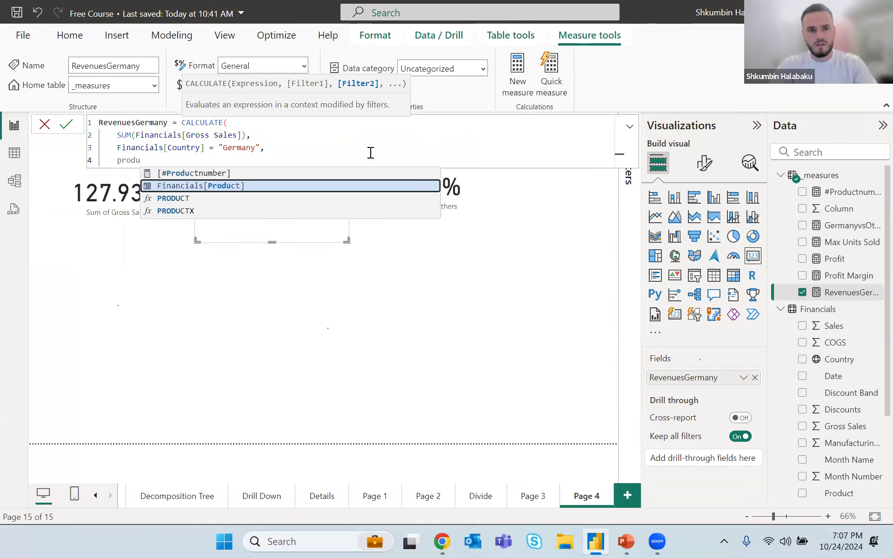
pyautogui.press('Tab')
pyautogui.write('= "')
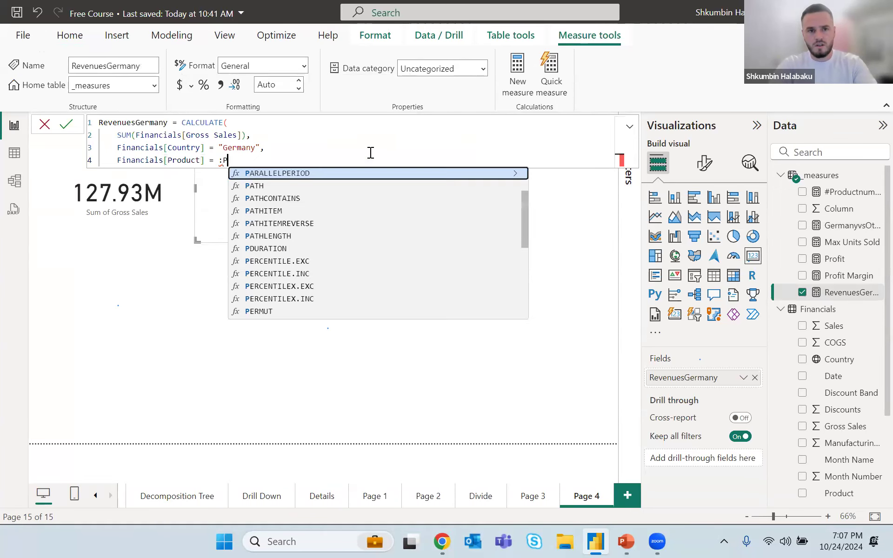
pyautogui.write('Paseo")')
pyautogui.press('Return')
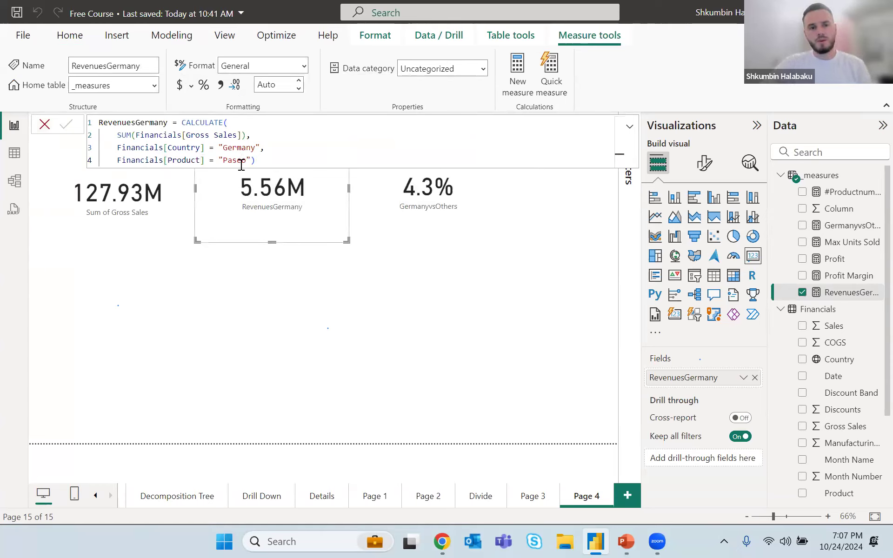
# Step: Line up the Sum of Gross Sales and GermanyvsOthers cards with the RevenuesGermany card
pyautogui.click(430, 219)
pyautogui.click(427, 232)
pyautogui.click(423, 230)
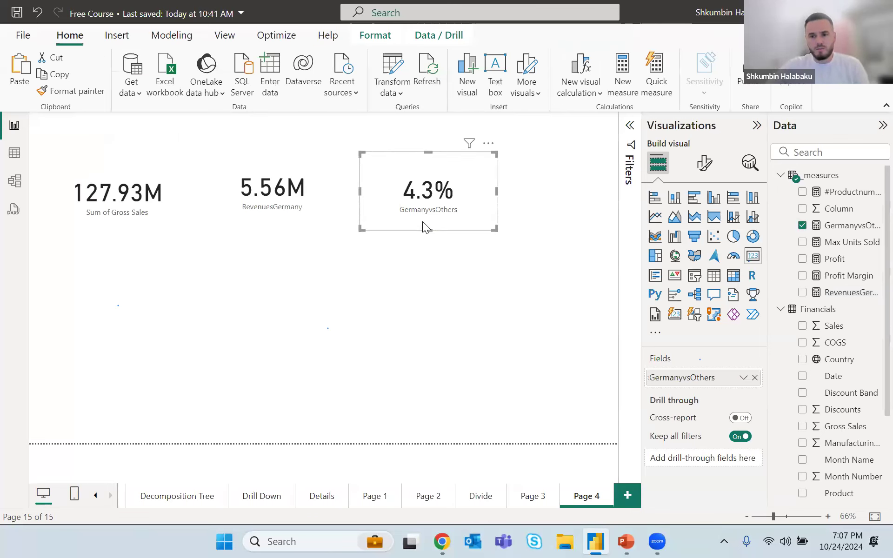
pyautogui.moveTo(136, 165)
pyautogui.mouseDown()
pyautogui.moveTo(143, 150)
pyautogui.moveTo(143, 157)
pyautogui.mouseUp()
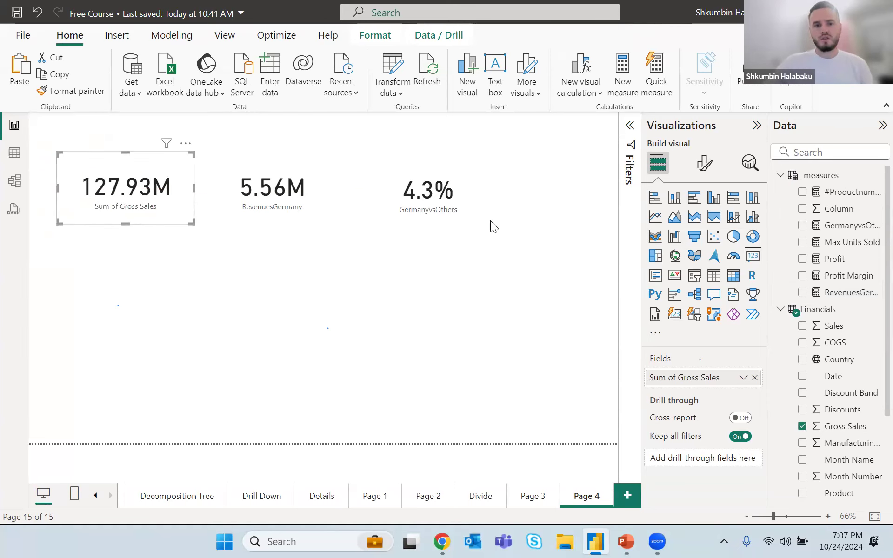
pyautogui.moveTo(470, 209); pyautogui.dragTo(460, 205)
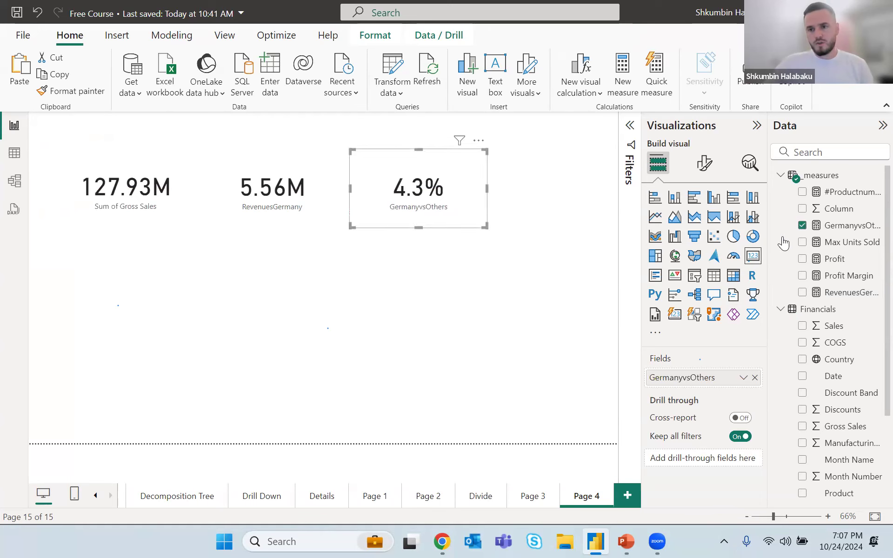
# Step: Open the RevenuesGermany formula, switch to PowerPoint and examine the time intelligence functions on the Essential DAX Functions & Operators slide
pyautogui.click(847, 294)
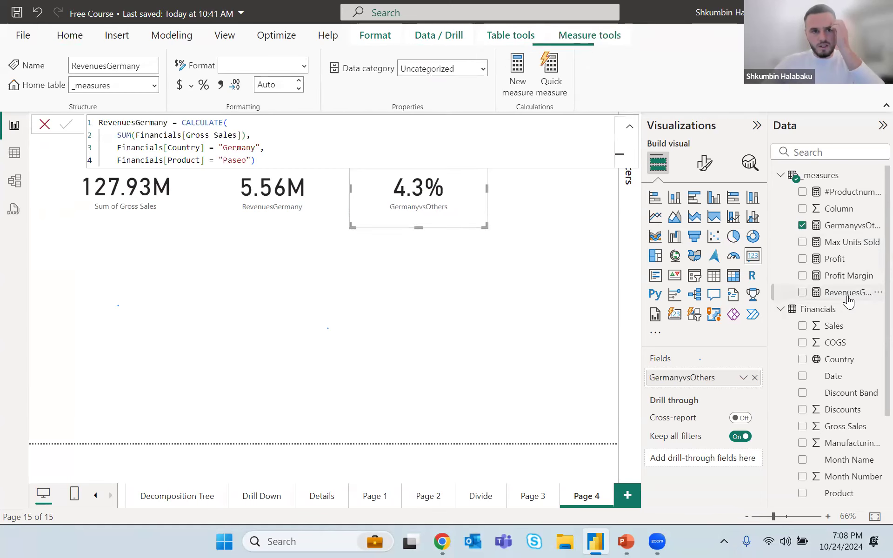
pyautogui.click(618, 541)
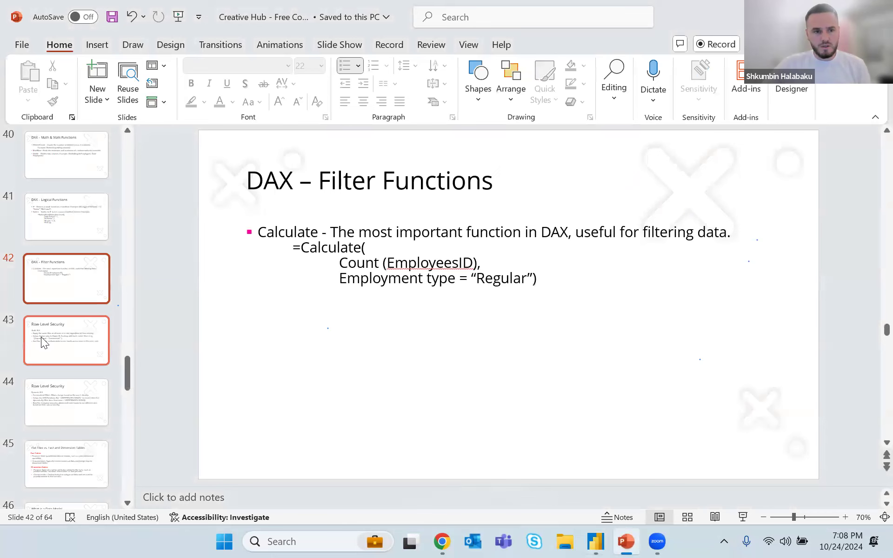
pyautogui.scroll(4, 48, 254)
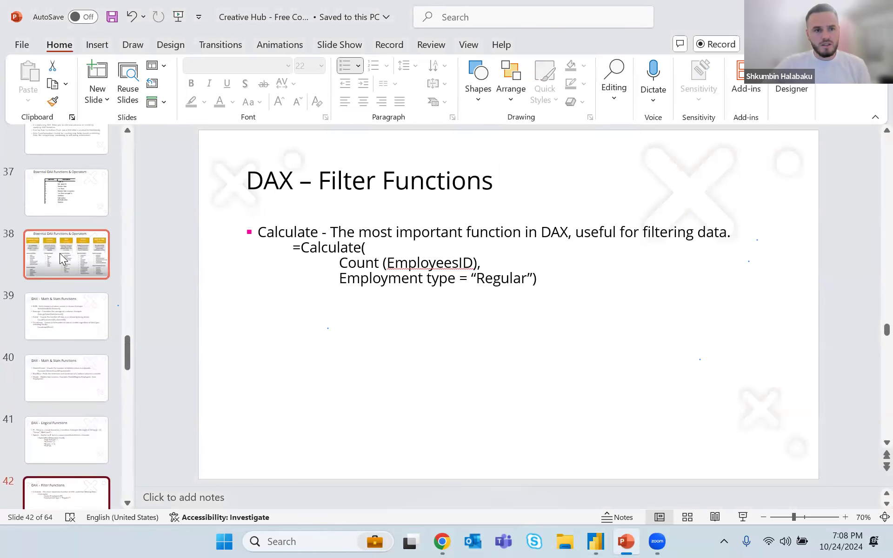
pyautogui.click(60, 253)
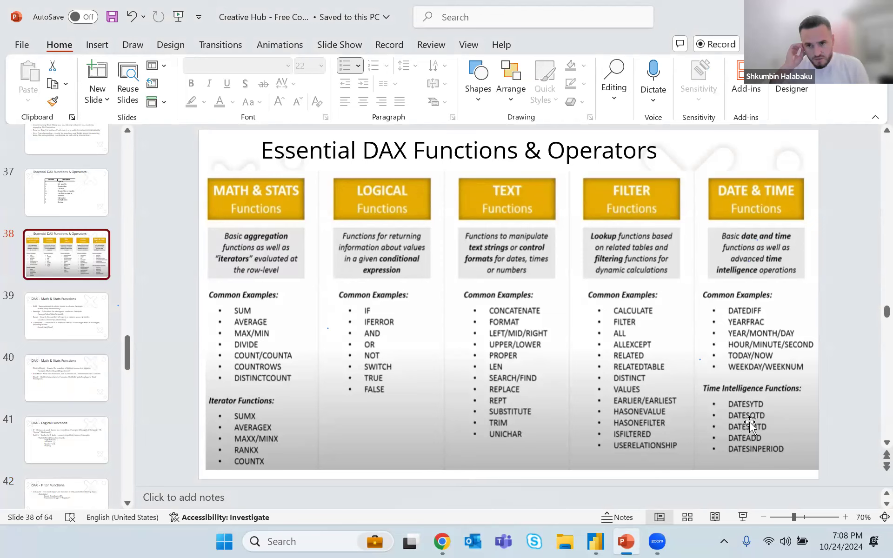
pyautogui.press('pageup')
pyautogui.press('pageup')
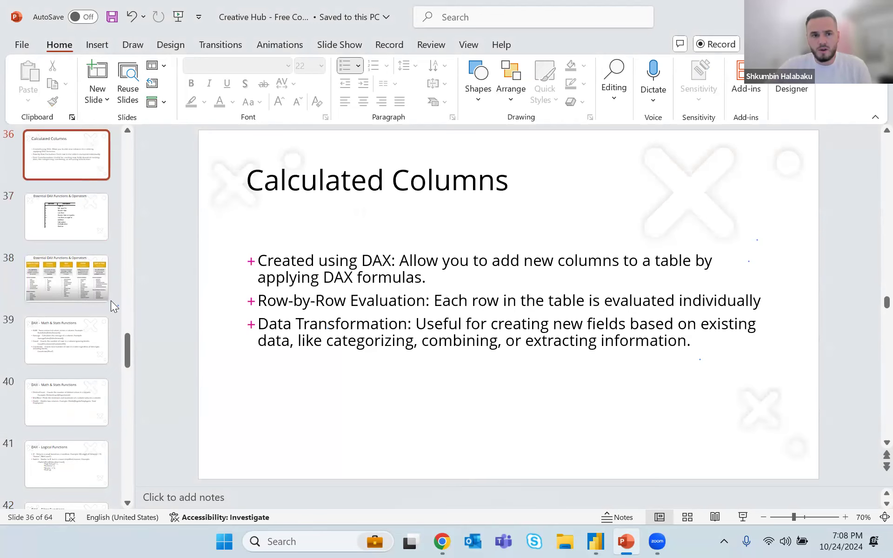
pyautogui.click(92, 280)
# Step: Switch back to Power BI and replace the Product filter in the RevenuesGermany formula with the DATESYTD function
pyautogui.hotkey('alt', 'Tab')
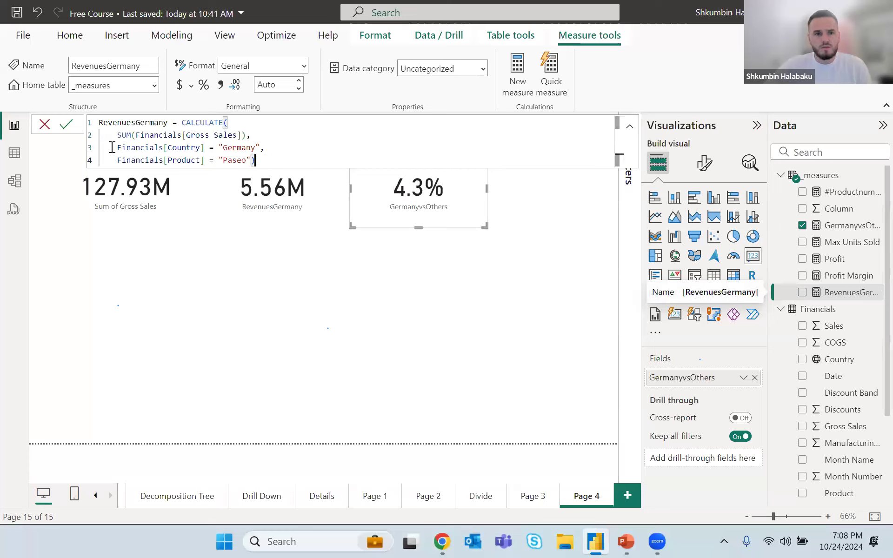
pyautogui.moveTo(254, 161); pyautogui.dragTo(113, 160)
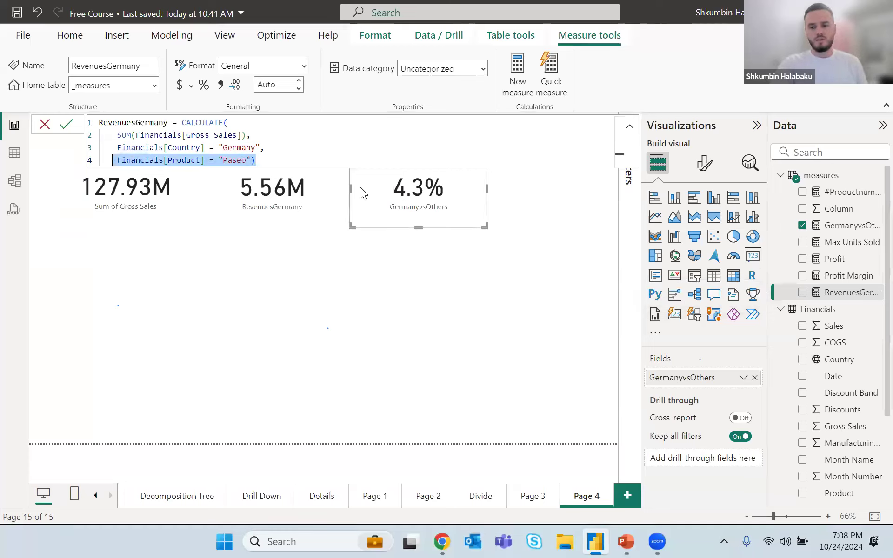
pyautogui.press('BackSpace')
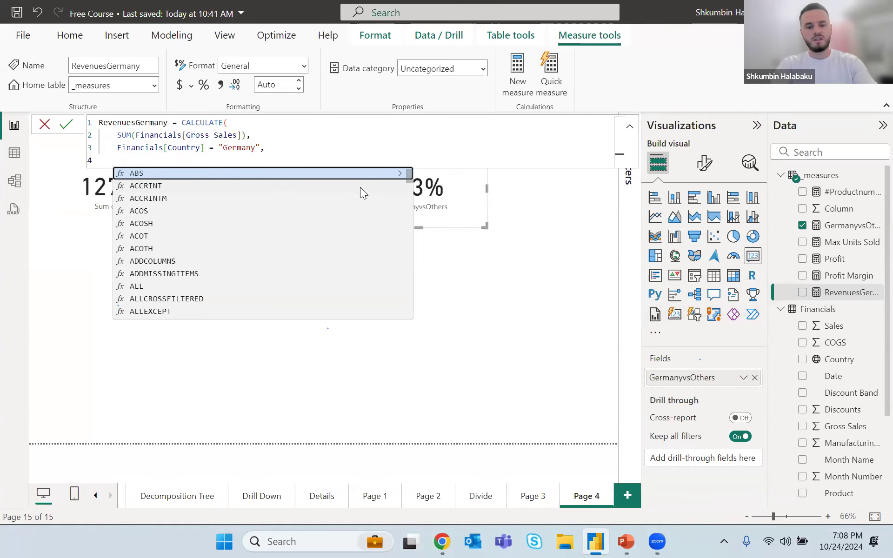
pyautogui.write('datesy')
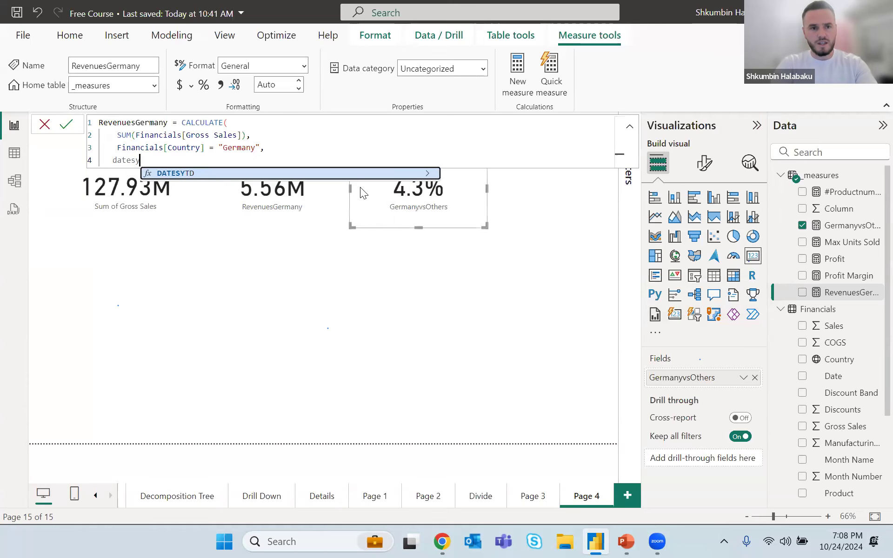
pyautogui.press('Tab')
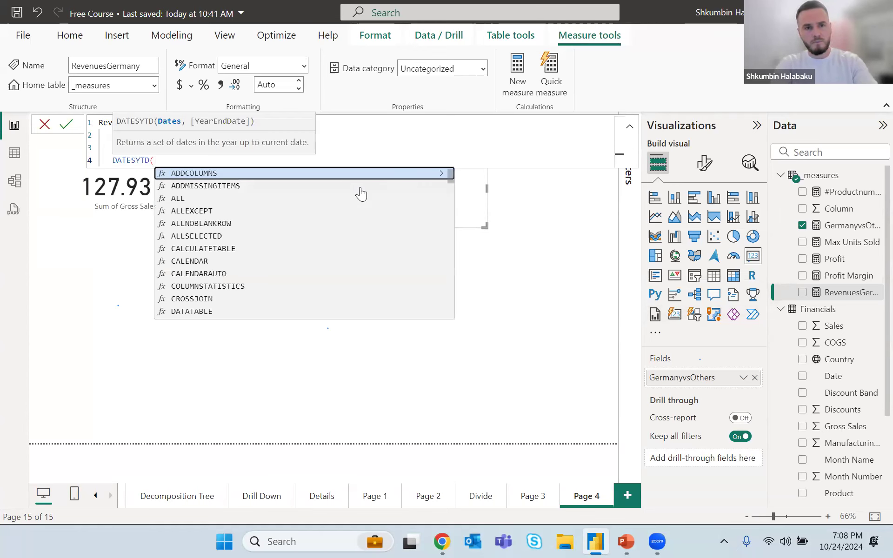
# Step: Give DATESYTD the Financials[Date] column, close the formula's parentheses and commit the RevenuesGermany measure
pyautogui.write('date')
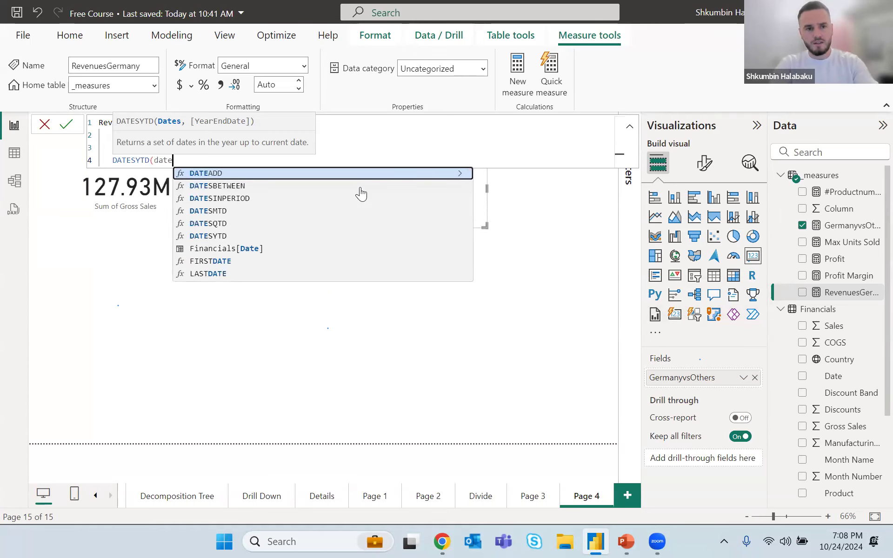
pyautogui.press('Down')
pyautogui.press('Down')
pyautogui.press('Down')
pyautogui.press('Down')
pyautogui.press('Down')
pyautogui.press('Down')
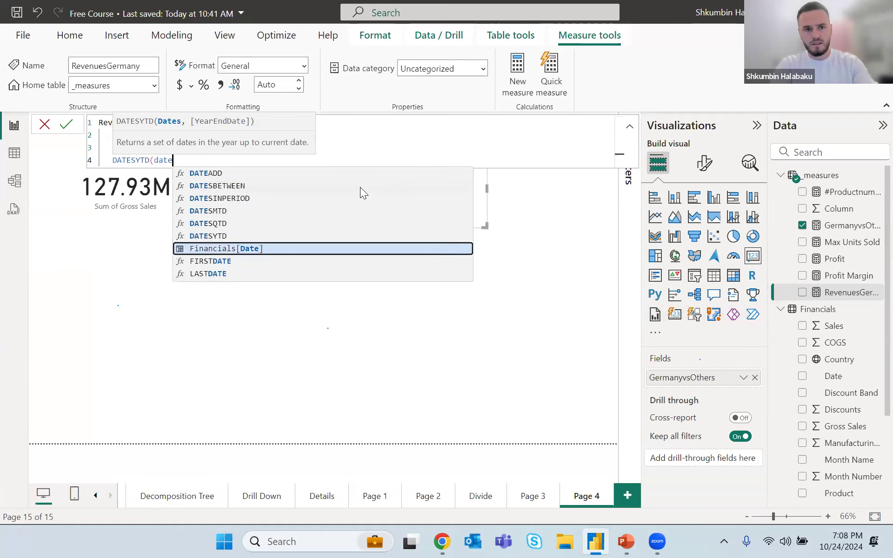
pyautogui.press('Tab')
pyautogui.write('))')
pyautogui.press('Return')
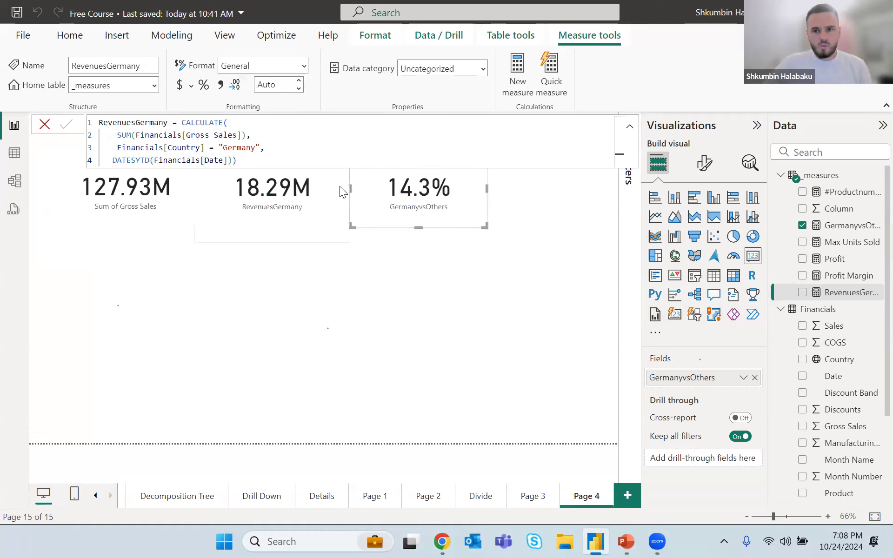
# Step: Add a second RevenuesGermany card below the Sum of Gross Sales card and widen it slightly
pyautogui.click(265, 319)
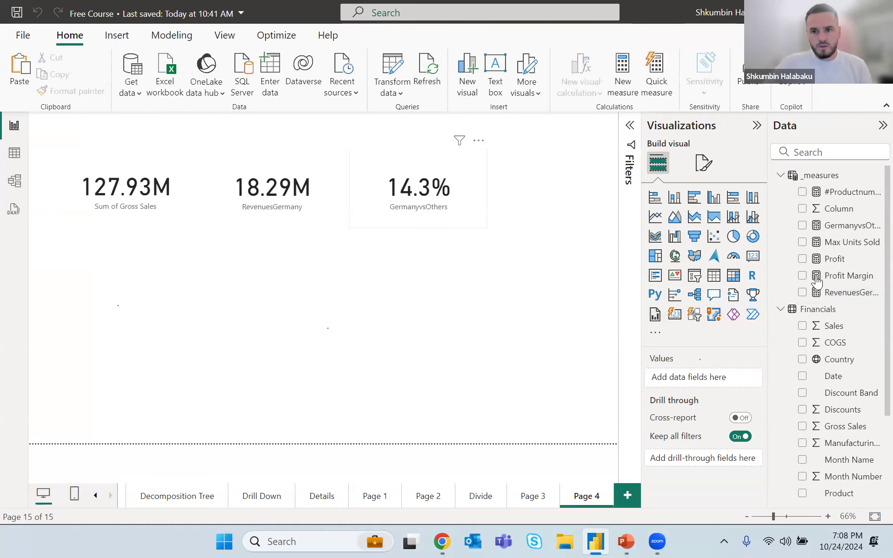
pyautogui.click(836, 297)
pyautogui.click(491, 300)
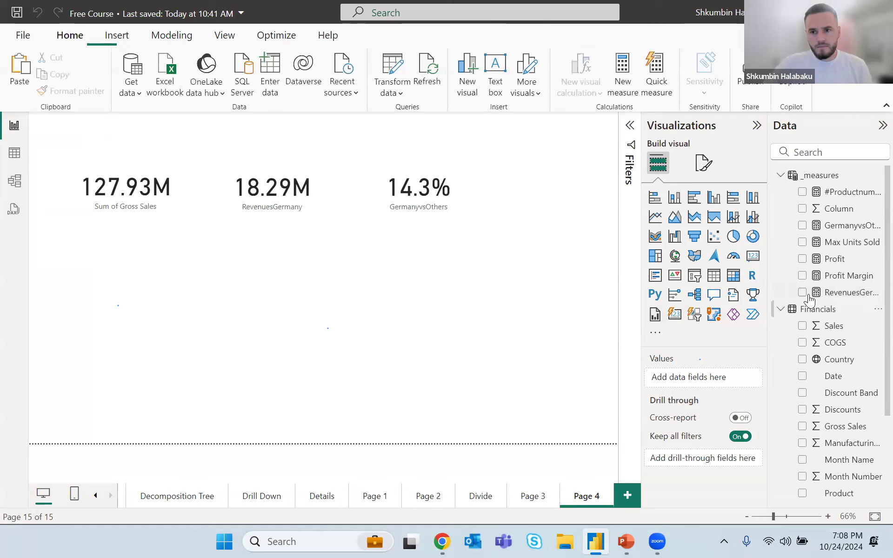
pyautogui.click(802, 293)
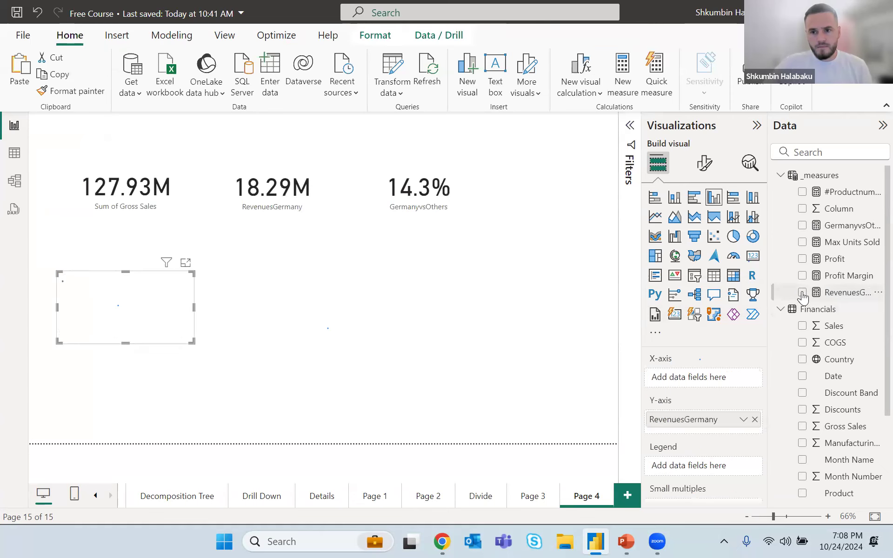
pyautogui.click(752, 255)
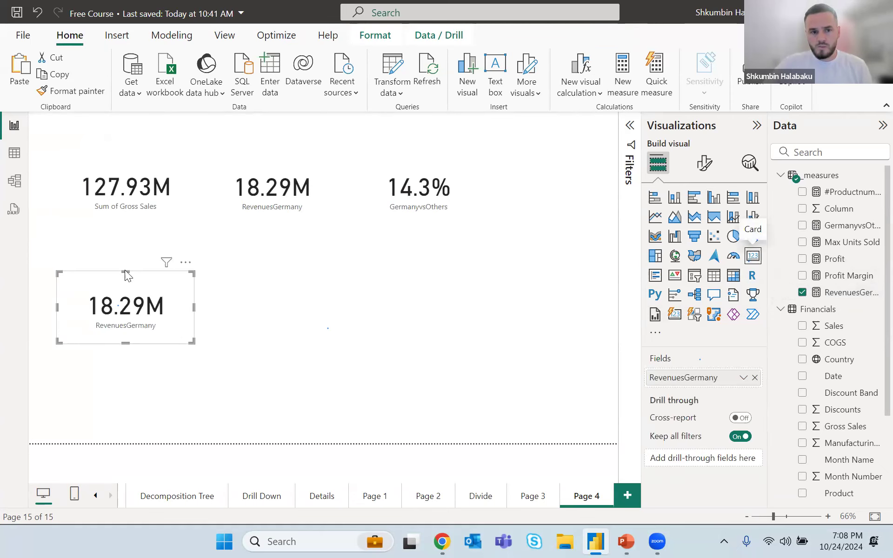
pyautogui.moveTo(194, 302); pyautogui.dragTo(228, 300)
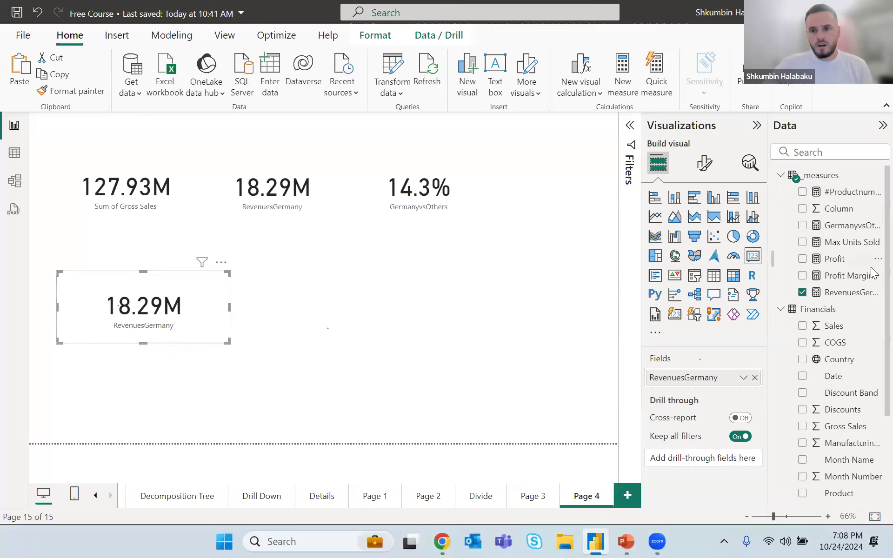
# Step: Move the lower RevenuesGermany card to the right, beneath the space between the upper RevenuesGermany and GermanyvsOthers cards
pyautogui.click(840, 293)
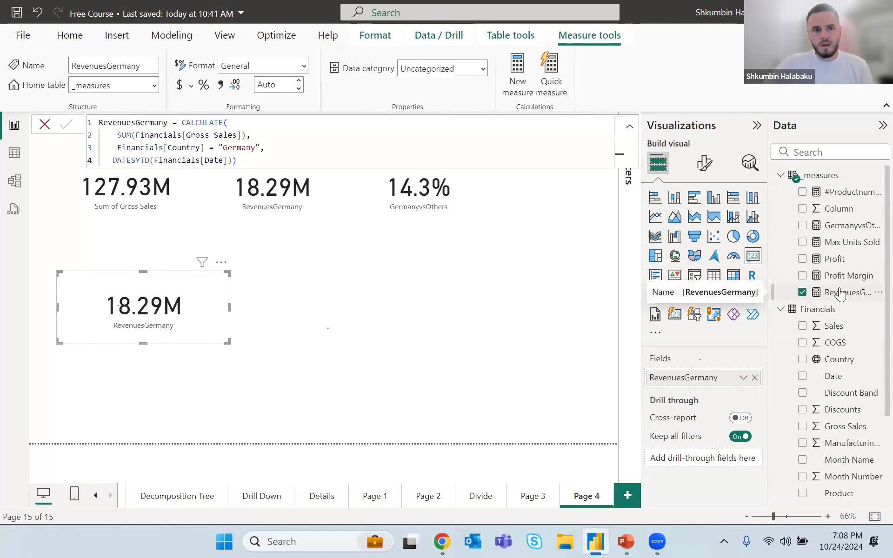
pyautogui.moveTo(183, 280); pyautogui.dragTo(387, 256)
pyautogui.click(346, 281)
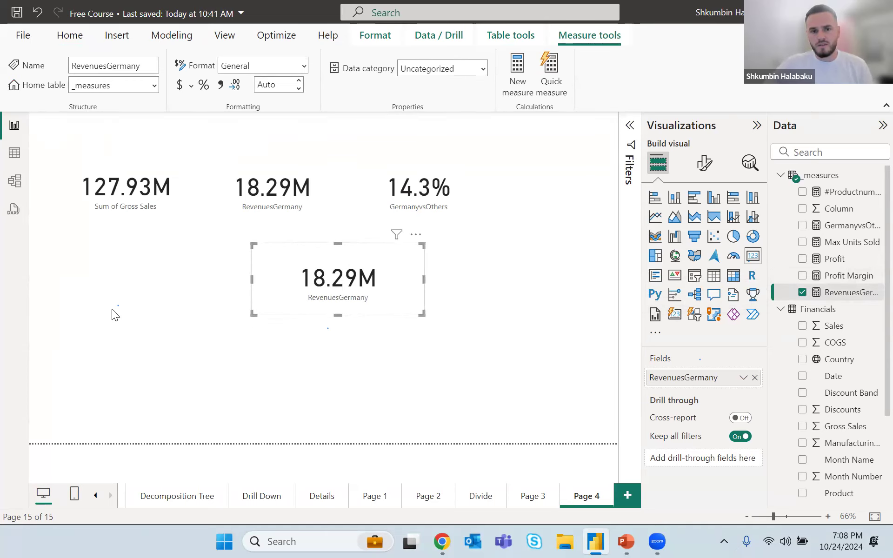
# Step: Add a table visual with the Financials Year field in the empty area below the Sum of Gross Sales card
pyautogui.click(115, 291)
pyautogui.scroll(-3, 807, 409)
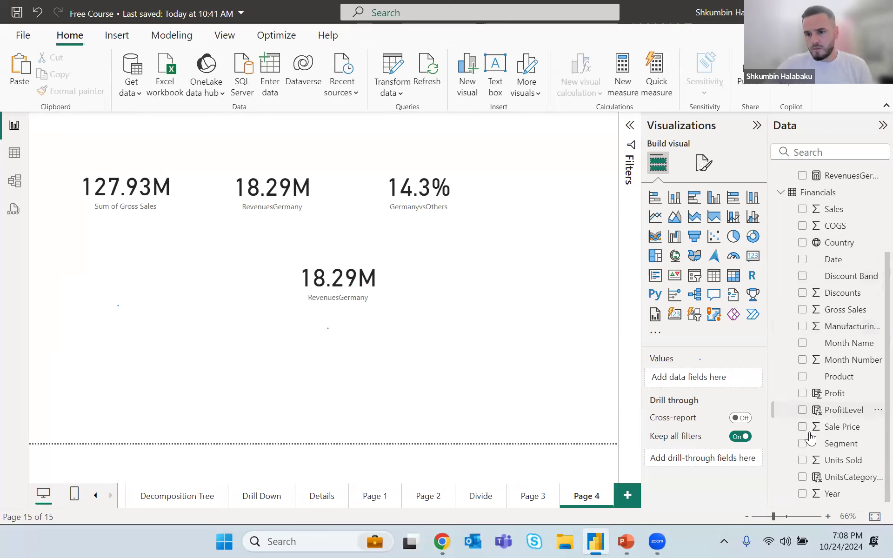
pyautogui.click(802, 493)
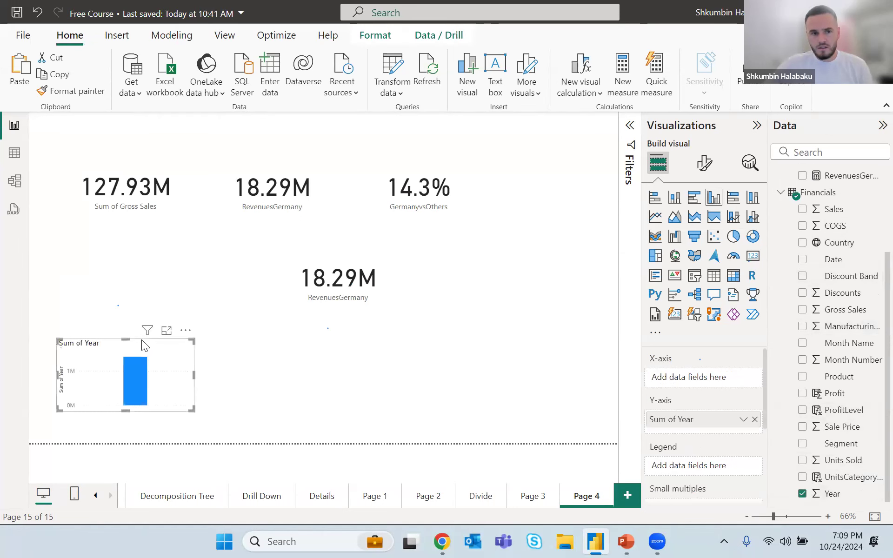
pyautogui.click(714, 275)
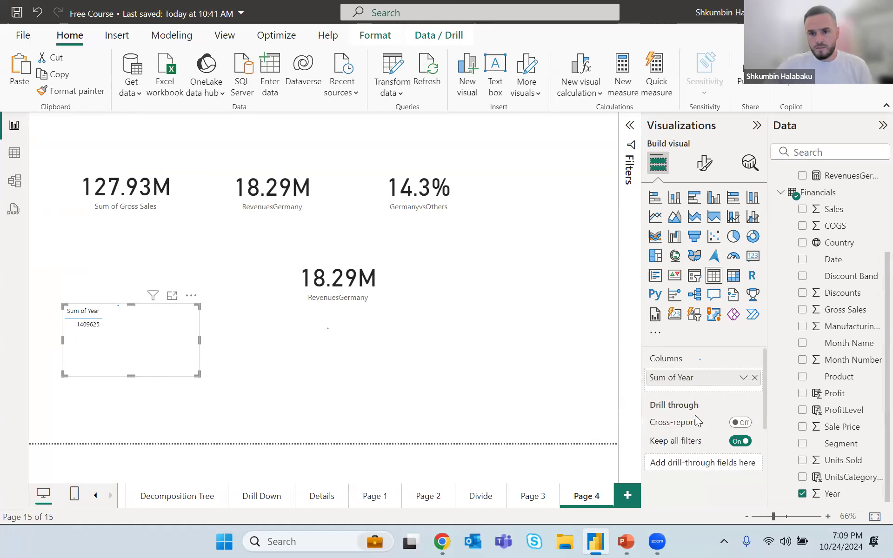
# Step: Set Year to Don't summarize in the enlarged table and add Country as its second column
pyautogui.click(743, 377)
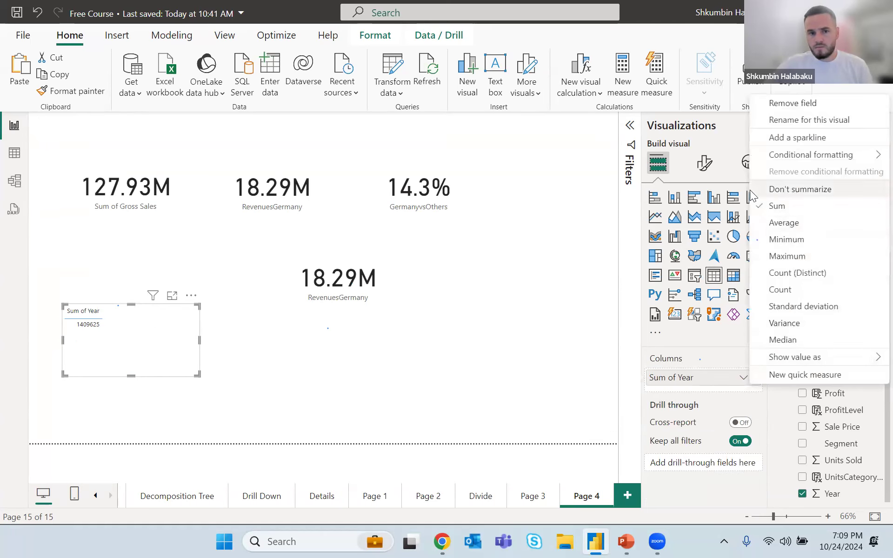
pyautogui.click(798, 189)
pyautogui.moveTo(221, 400); pyautogui.dragTo(225, 401)
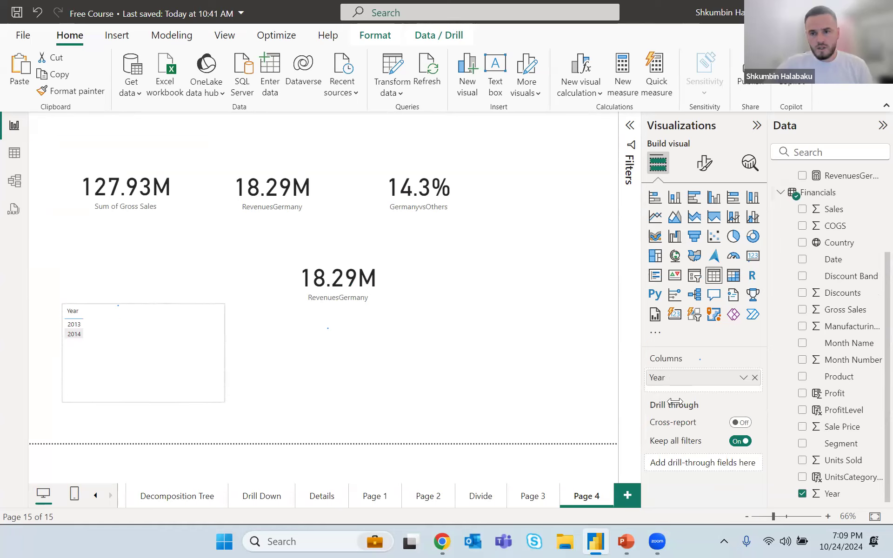
pyautogui.moveTo(839, 242); pyautogui.dragTo(755, 388)
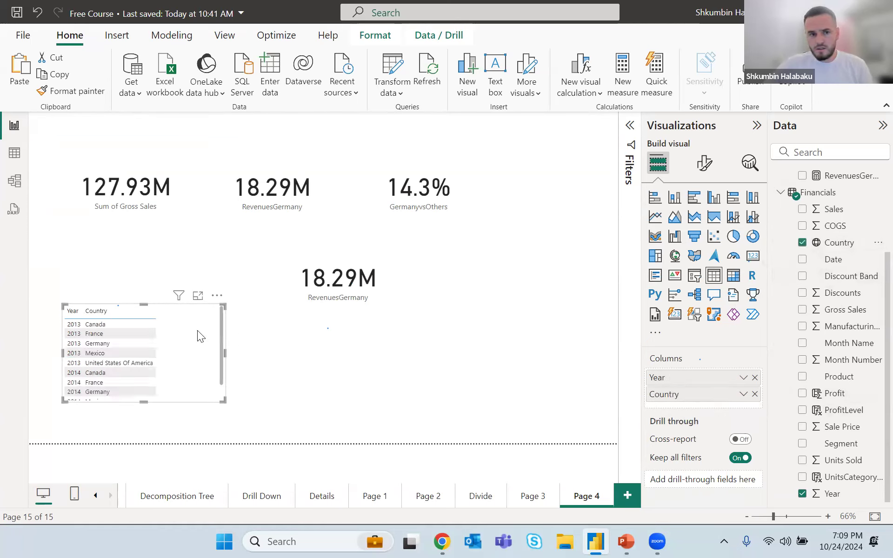
# Step: Place the table directly beneath the Sum of Gross Sales card, sorted by Country and enlarged to fit all rows
pyautogui.moveTo(161, 291); pyautogui.dragTo(148, 243)
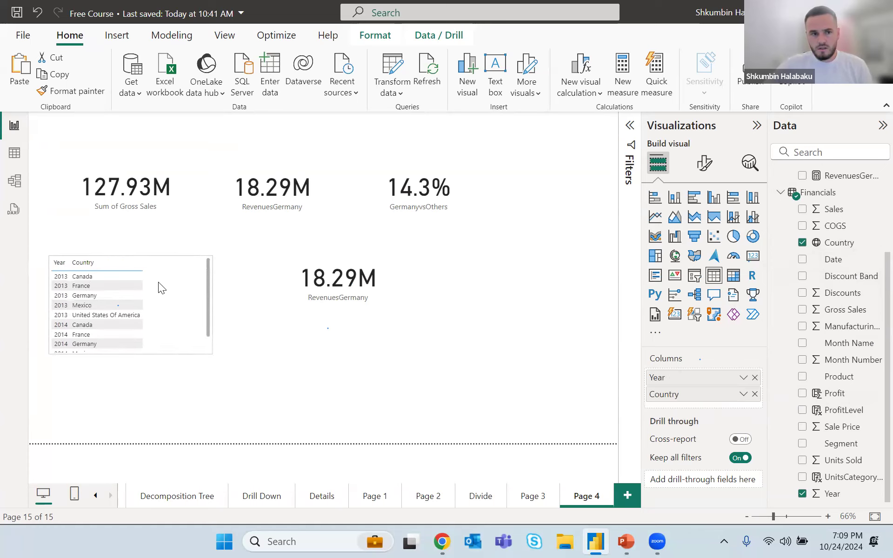
pyautogui.click(79, 264)
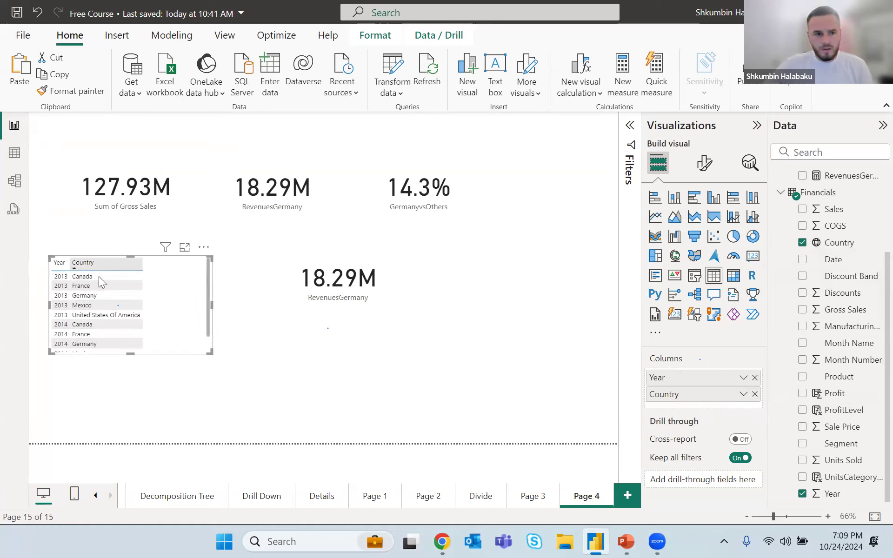
pyautogui.moveTo(206, 352); pyautogui.dragTo(267, 407)
# Step: Add Gross Sales from Financials as the table's third column, after Country
pyautogui.scroll(1, 865, 262)
pyautogui.scroll(1, 857, 259)
pyautogui.scroll(1, 849, 269)
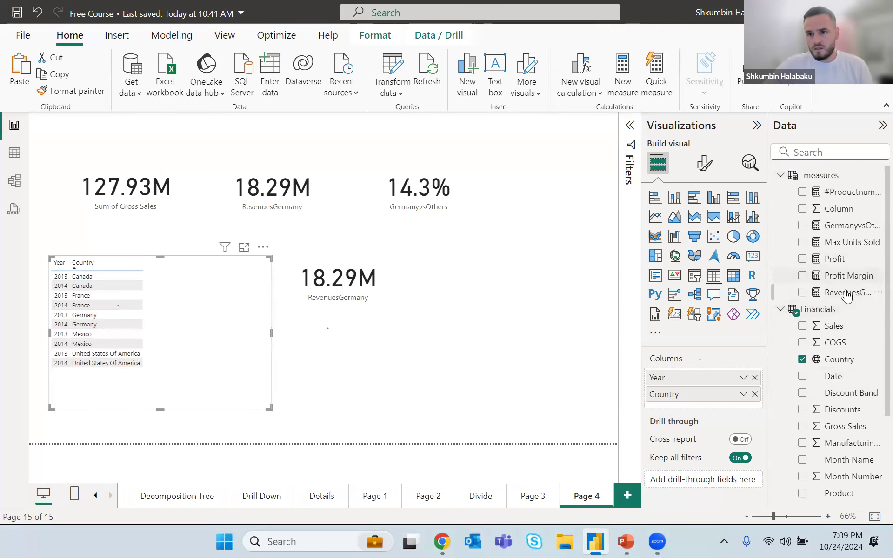
pyautogui.scroll(-3, 847, 296)
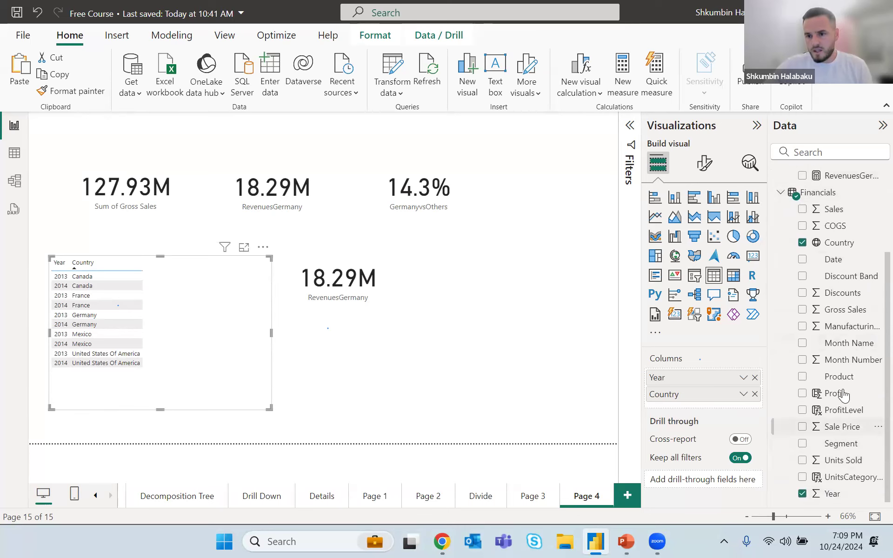
pyautogui.moveTo(842, 310); pyautogui.dragTo(660, 420)
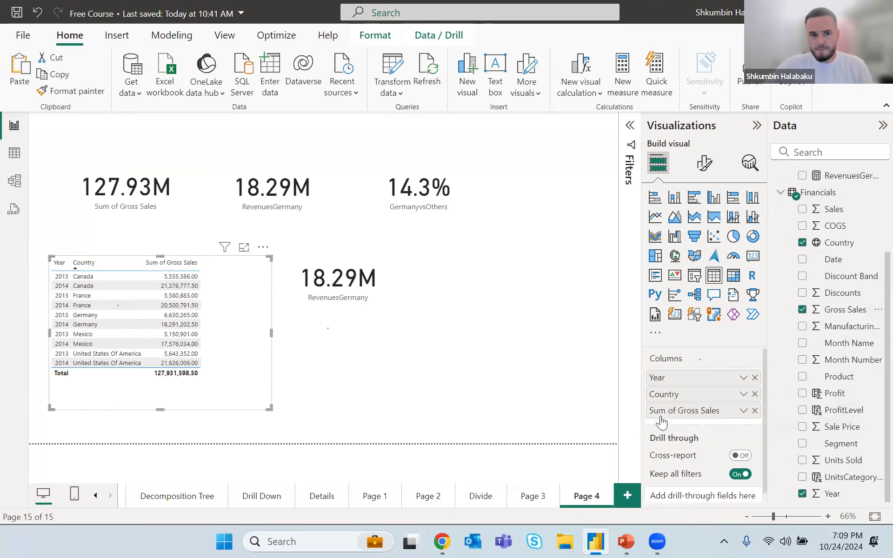
# Step: Set the table's values font size to 15 and enlarge the table slightly
pyautogui.click(704, 164)
pyautogui.click(701, 319)
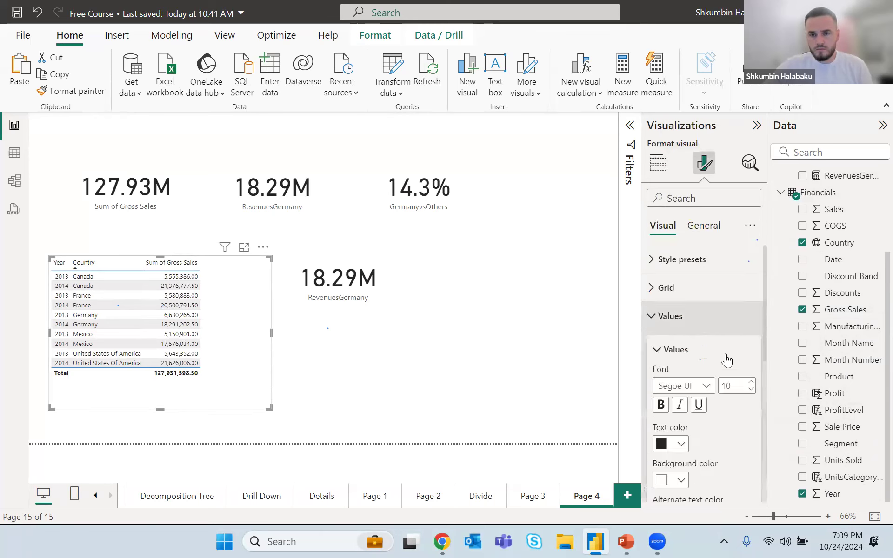
pyautogui.click(754, 388)
pyautogui.click(755, 388)
pyautogui.click(754, 387)
pyautogui.click(754, 387)
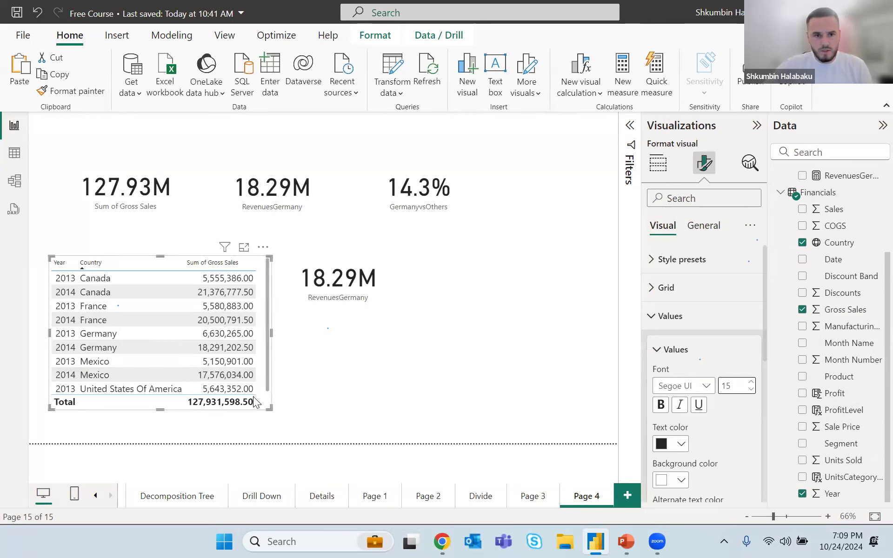
pyautogui.moveTo(269, 407); pyautogui.dragTo(276, 418)
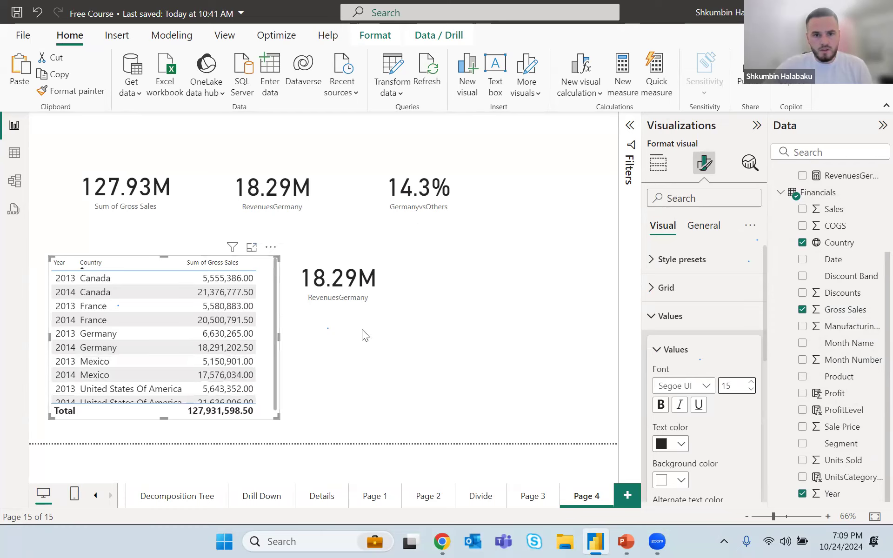
# Step: Move the lower RevenuesGermany card clear of the table and review the RevenuesGermany measure's formula against the table rows
pyautogui.moveTo(383, 278); pyautogui.dragTo(471, 281)
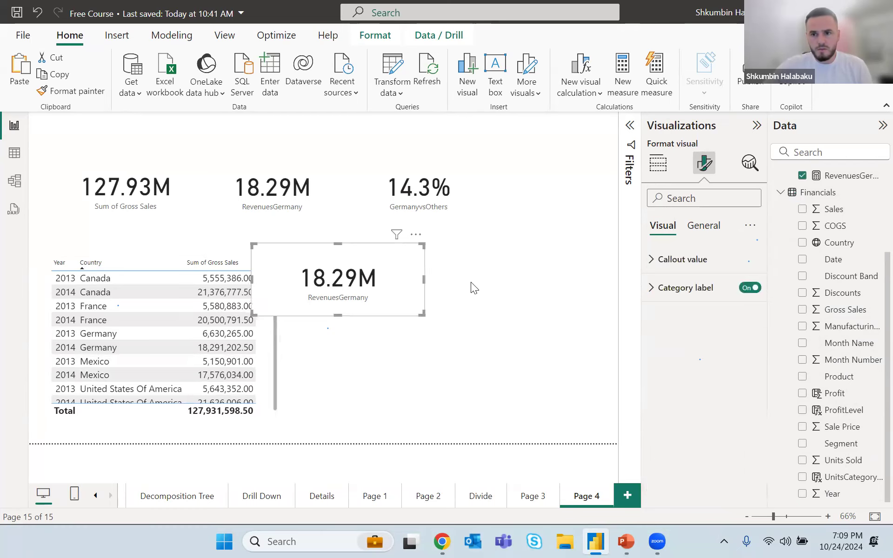
pyautogui.scroll(2, 846, 198)
pyautogui.click(844, 245)
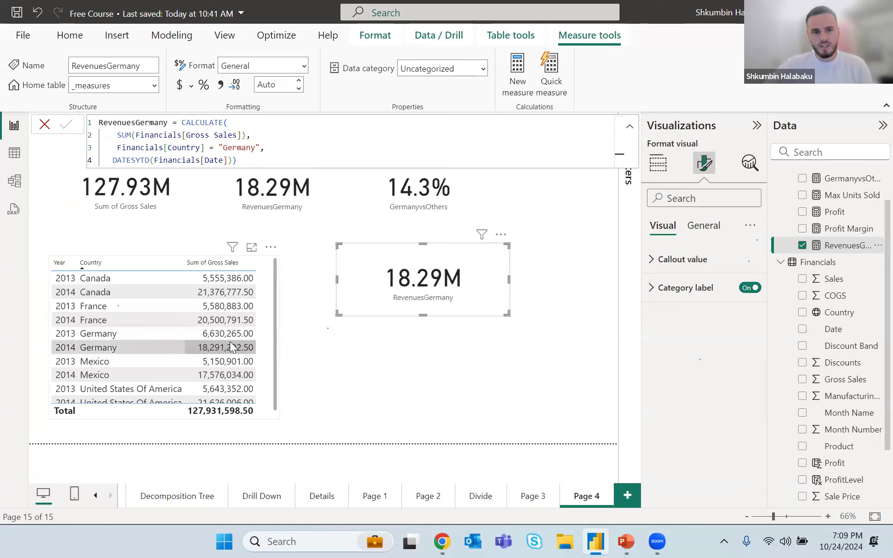
pyautogui.click(7, 157)
pyautogui.click(13, 125)
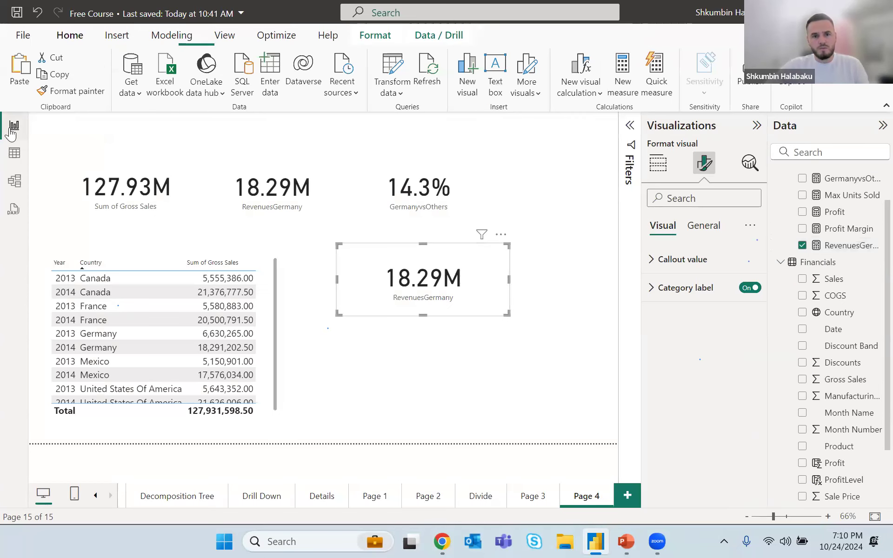
# Step: Make the lower RevenuesGermany card narrower and taller beneath the GermanyvsOthers card, and widen the table slightly
pyautogui.moveTo(442, 249); pyautogui.dragTo(416, 251)
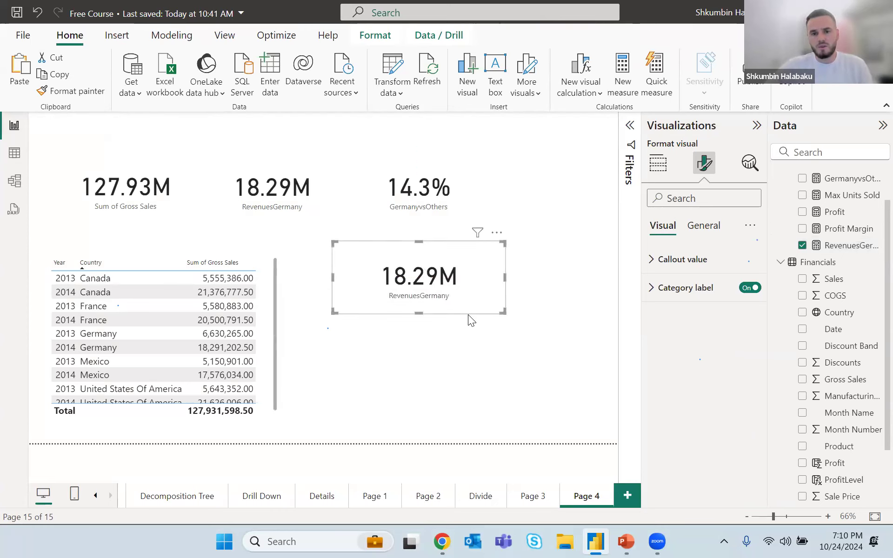
pyautogui.moveTo(502, 313); pyautogui.dragTo(478, 339)
pyautogui.moveTo(445, 261); pyautogui.dragTo(426, 239)
pyautogui.scroll(1, 856, 310)
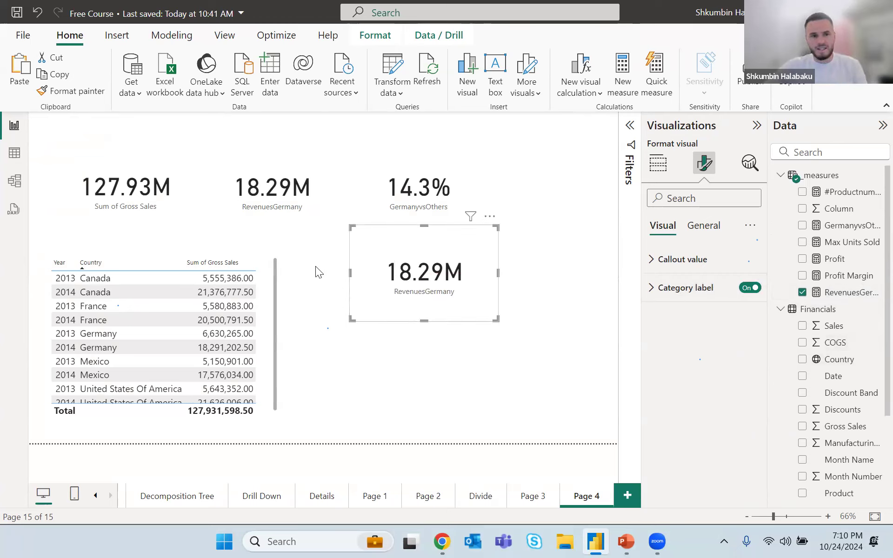
pyautogui.click(261, 259)
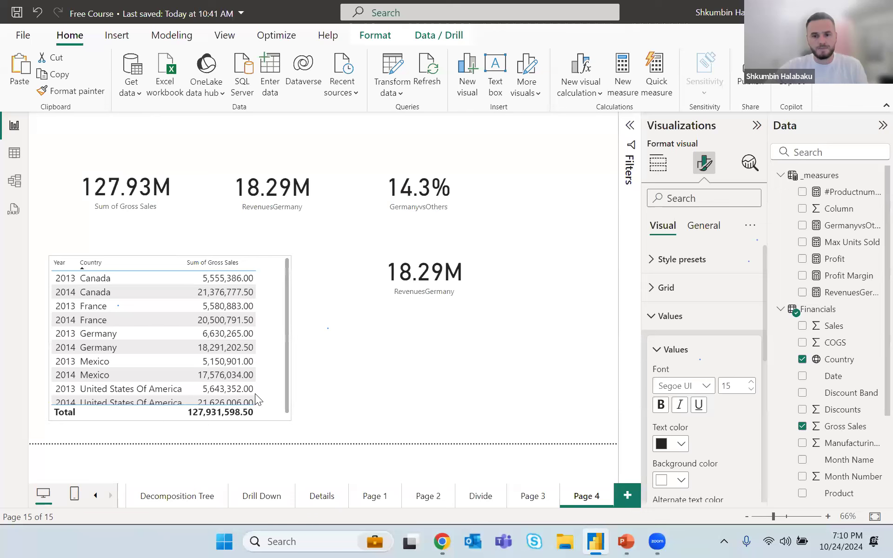
pyautogui.click(320, 414)
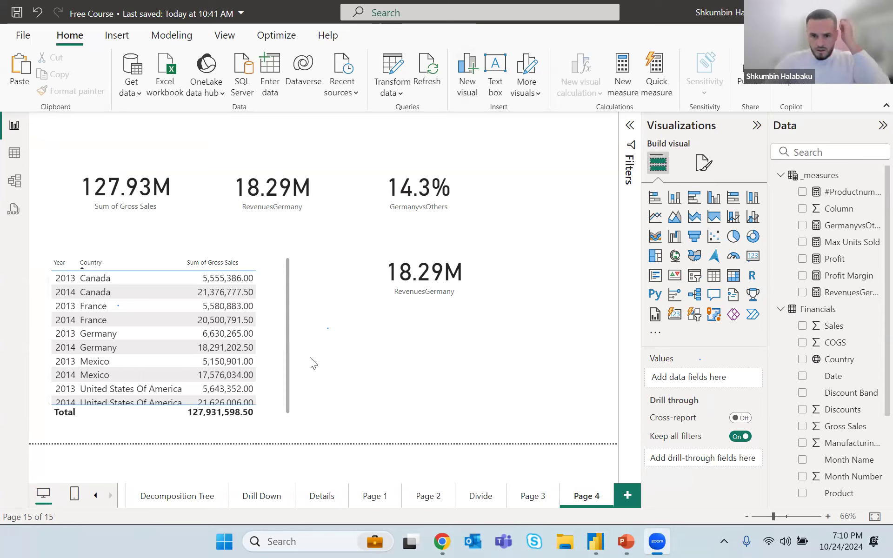
# Step: Add a new blank report page after Page 4, look back at Page 3 and the Divide page, and return to it
pyautogui.click(628, 503)
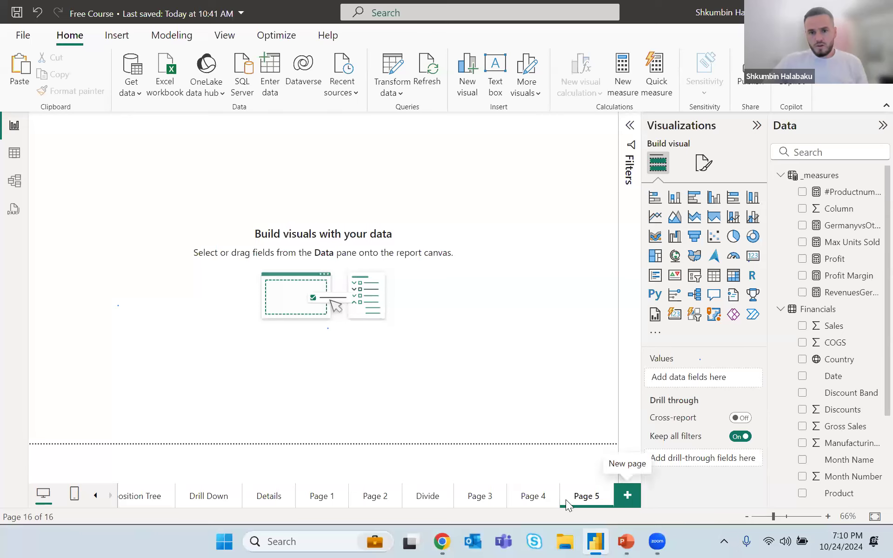
pyautogui.click(528, 497)
pyautogui.click(484, 498)
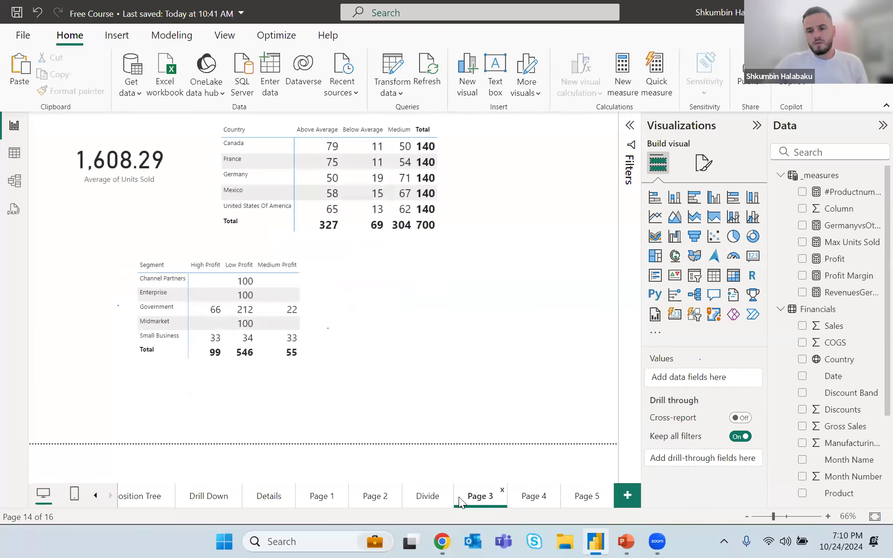
pyautogui.click(421, 498)
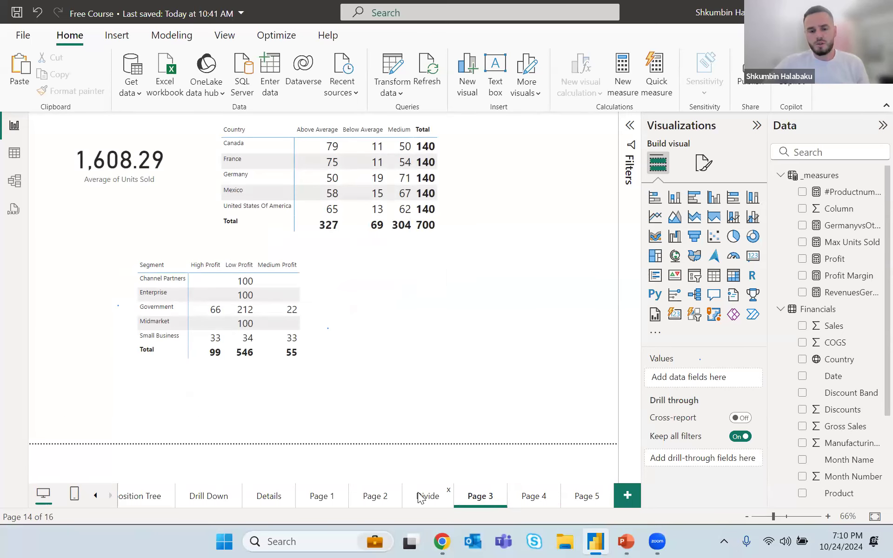
pyautogui.click(576, 502)
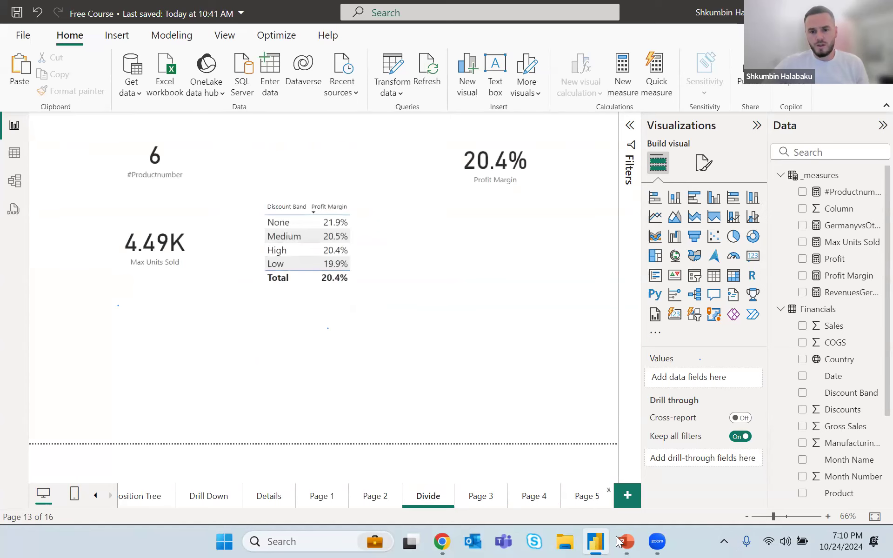
# Step: Switch to PowerPoint and start the slide show from slide 43, the Row-Level Security slide on Static RLS
pyautogui.click(626, 541)
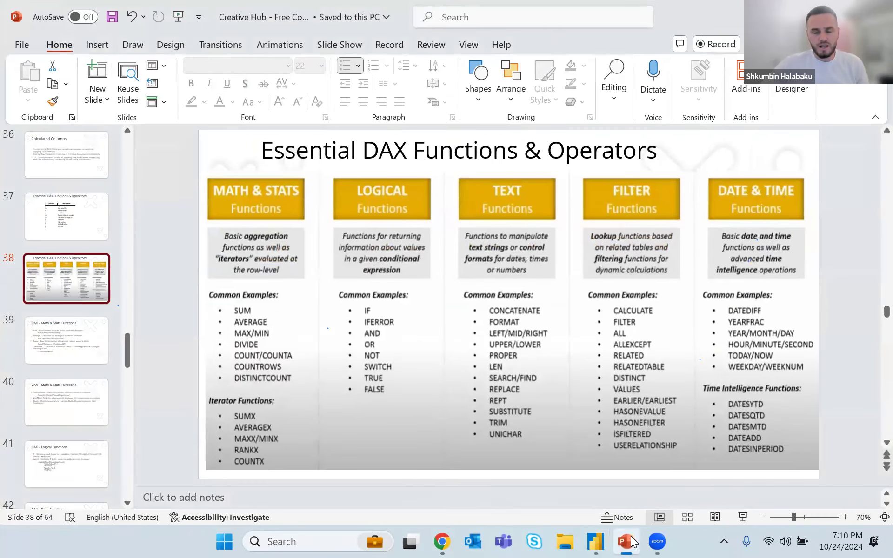
pyautogui.click(624, 541)
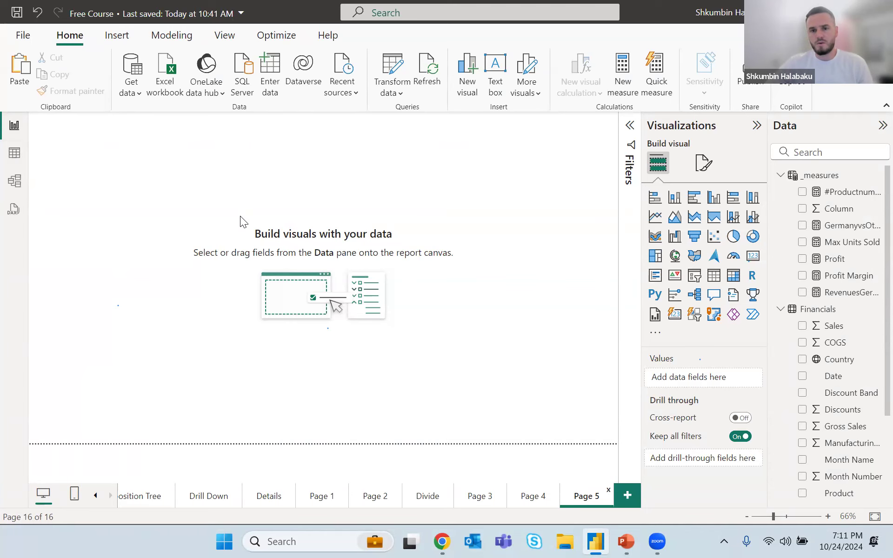
pyautogui.click(632, 541)
pyautogui.scroll(-1, 56, 387)
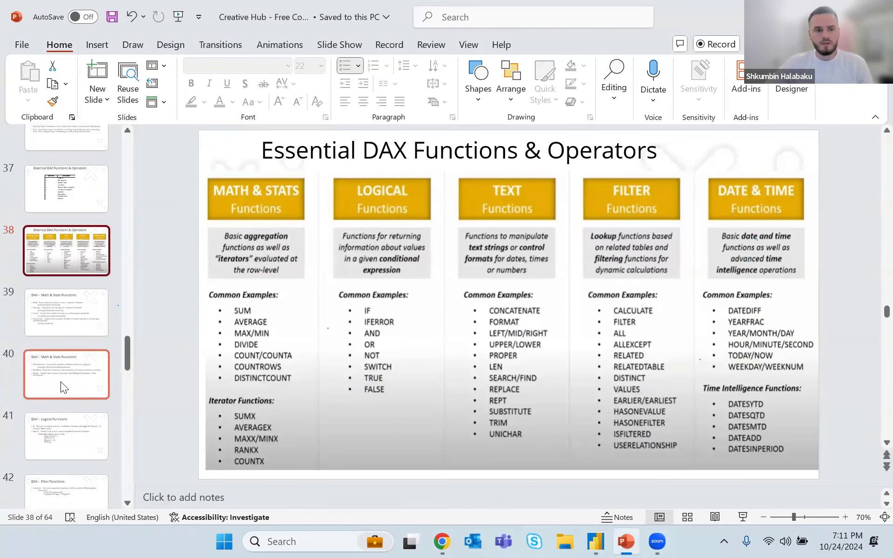
pyautogui.click(61, 381)
pyautogui.press('Down')
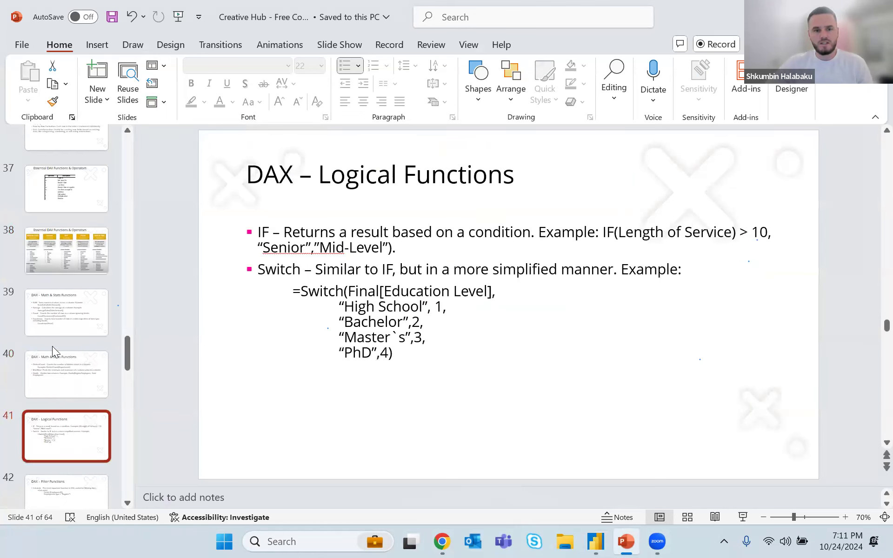
pyautogui.press('Down')
pyautogui.press('Down')
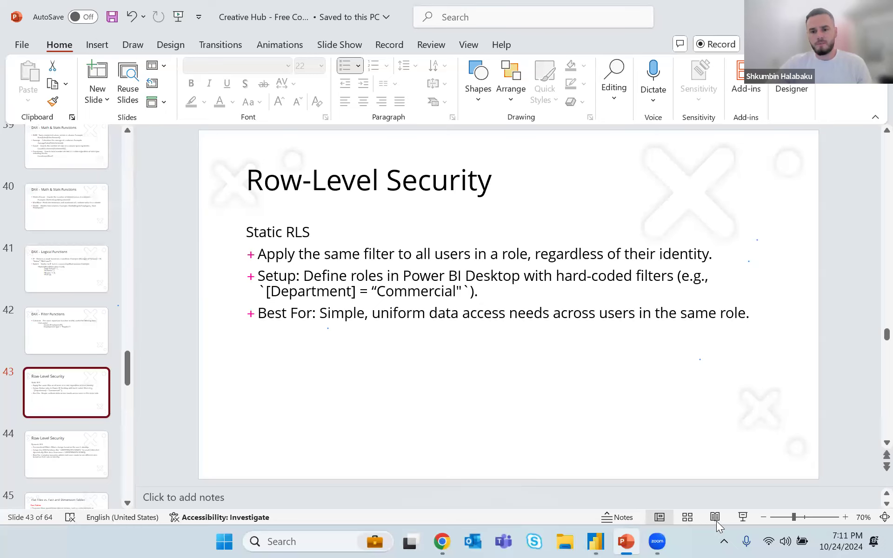
pyautogui.click(742, 516)
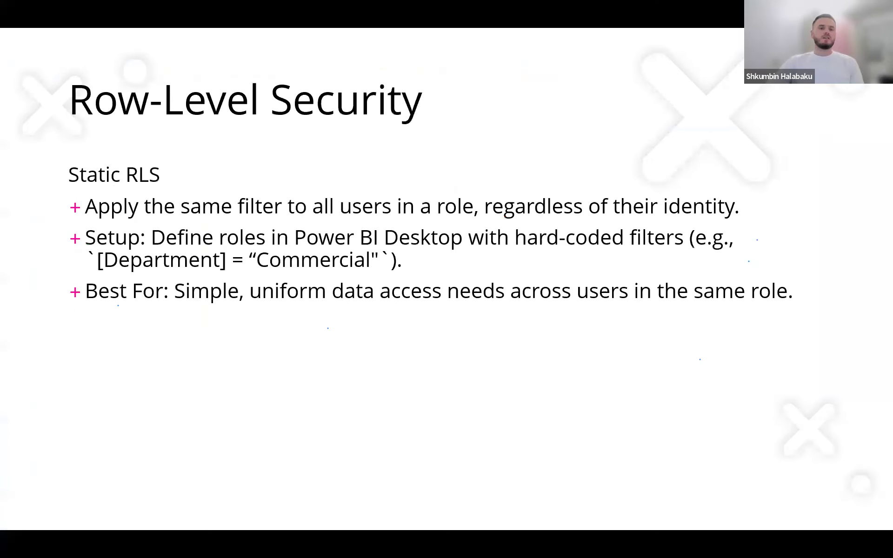
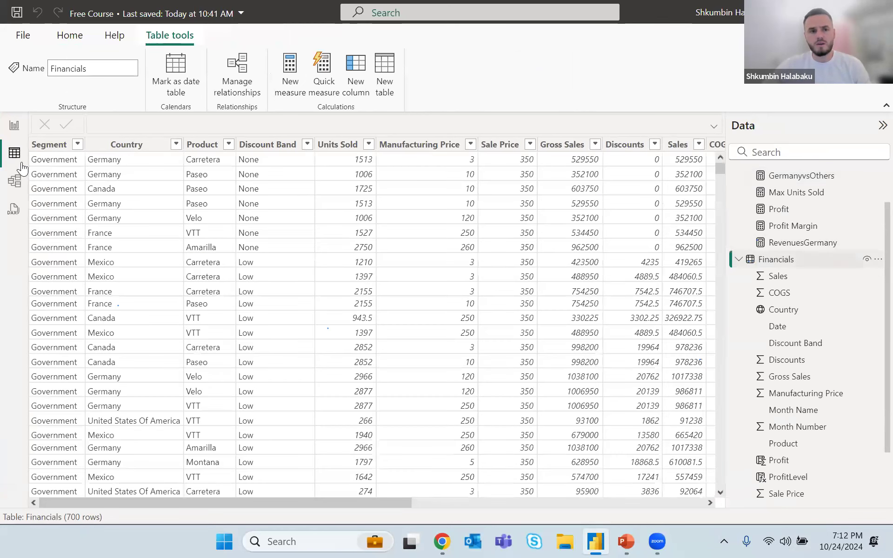
# Step: Examine the Country, Product and Segment columns of the Financials table, including Segment's filter values, as candidates for row-level filters
pyautogui.click(133, 148)
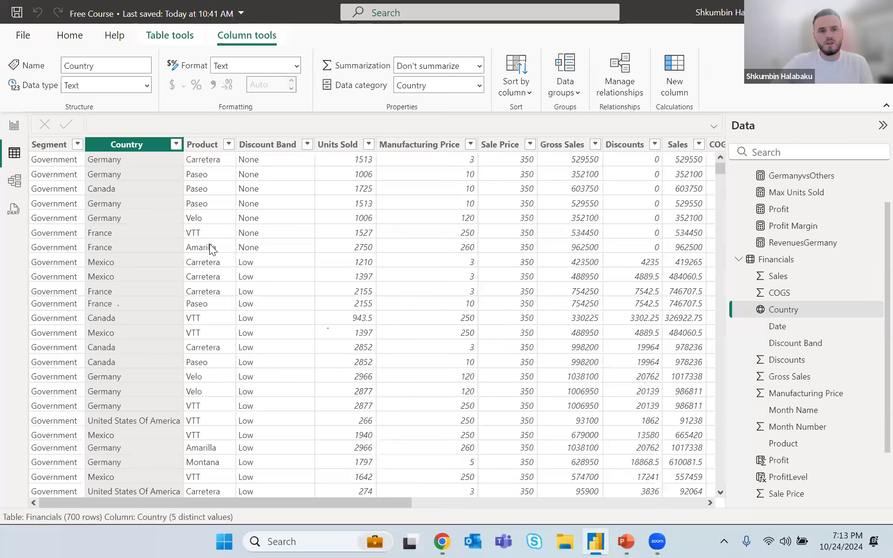
pyautogui.hscroll(3, 412, 502)
pyautogui.hscroll(-3, 302, 496)
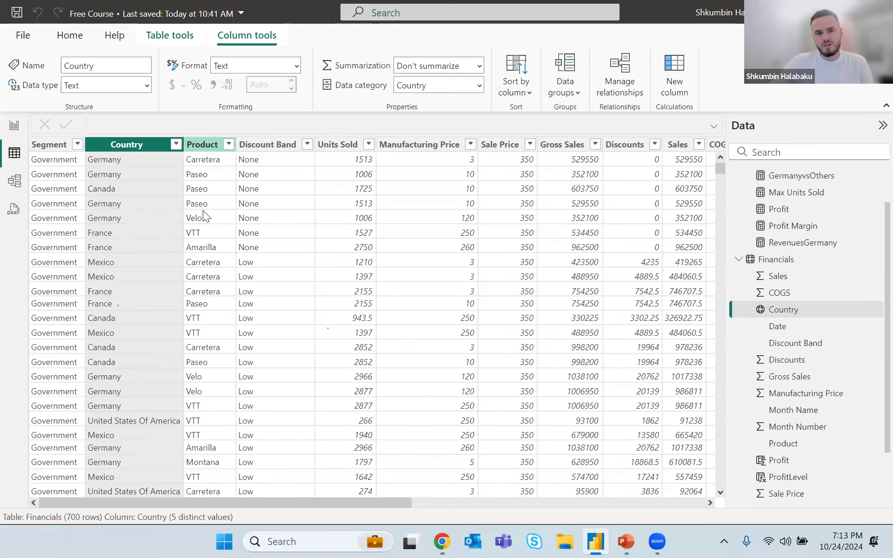
pyautogui.click(200, 148)
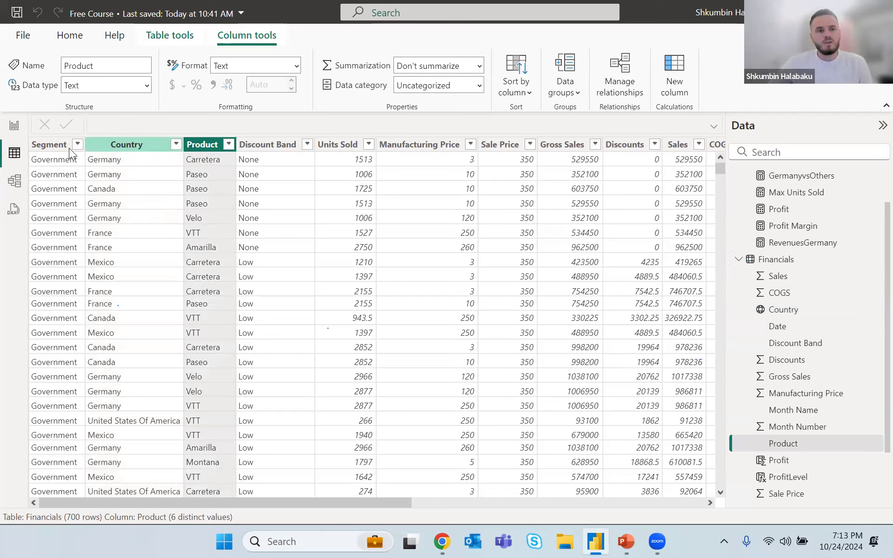
pyautogui.click(46, 145)
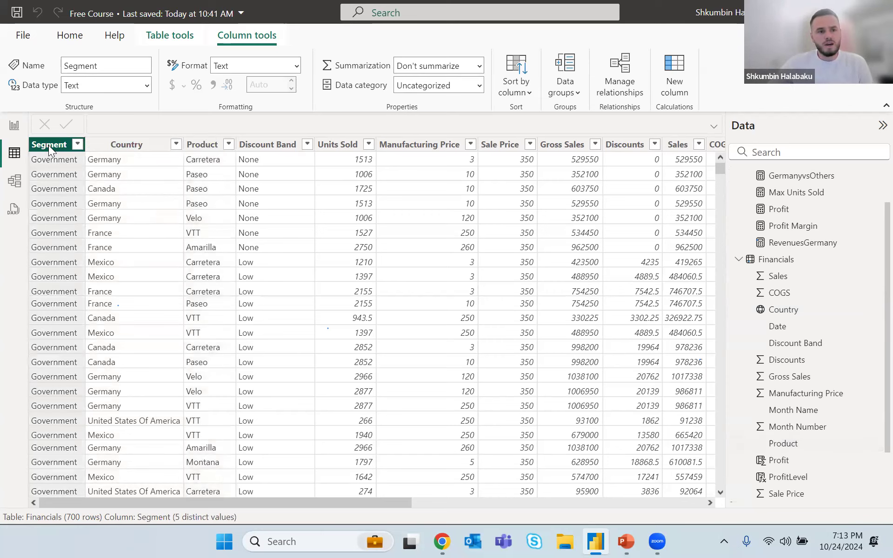
pyautogui.click(78, 145)
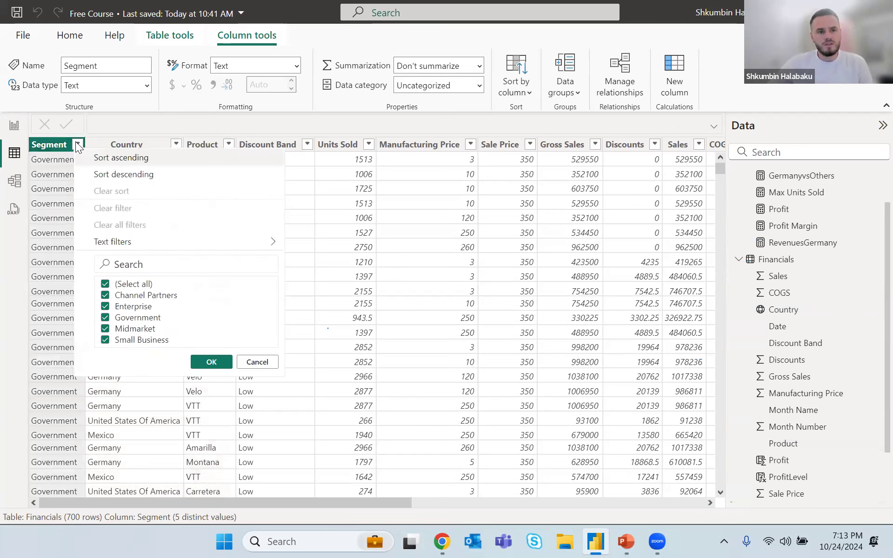
pyautogui.click(96, 126)
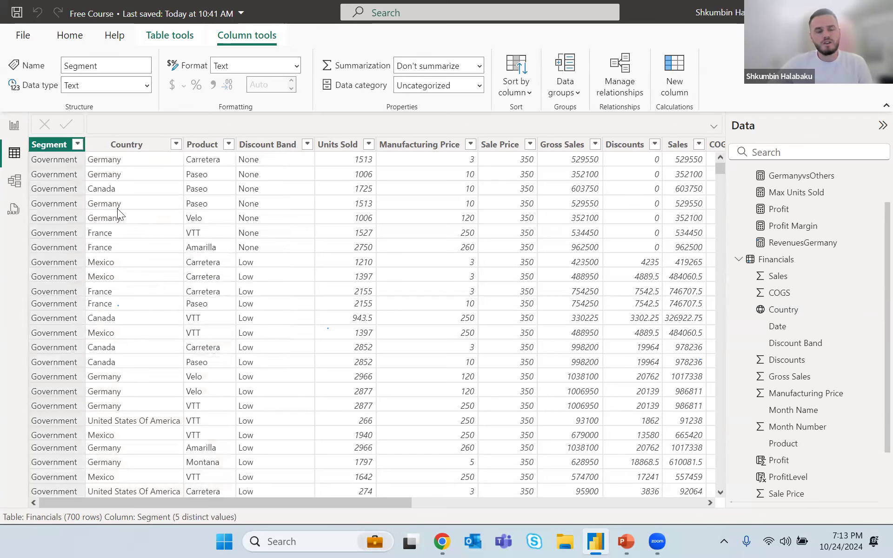
# Step: Switch to PowerPoint and compare the Row-Level Security slides on Static RLS and Dynamic RLS
pyautogui.click(626, 541)
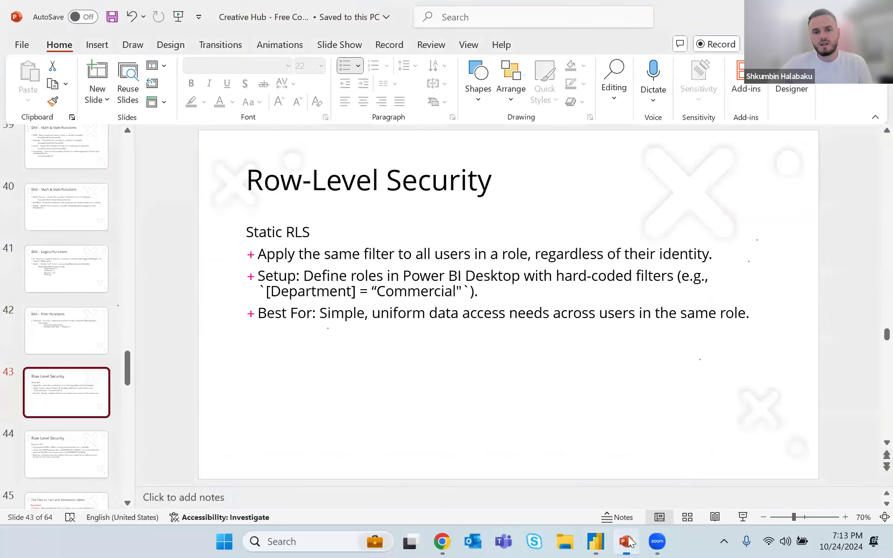
pyautogui.scroll(-1, 372, 473)
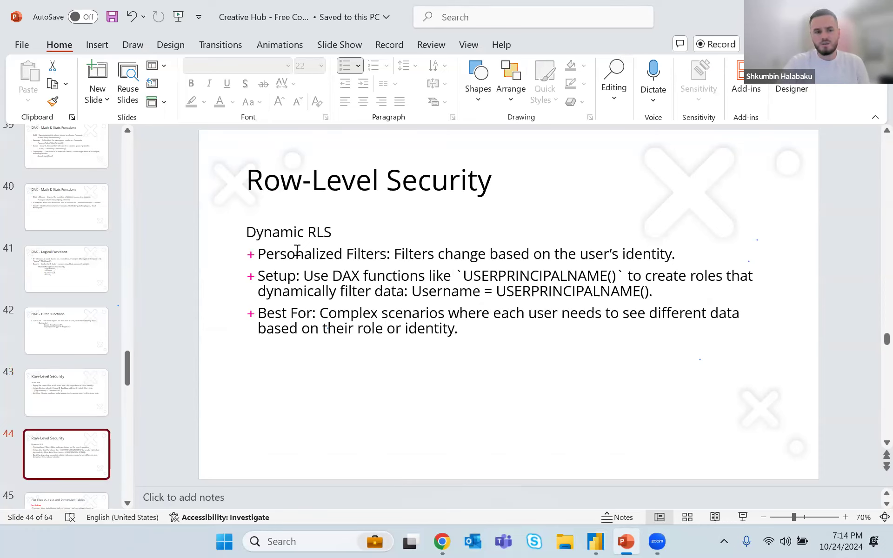
pyautogui.scroll(1, 297, 251)
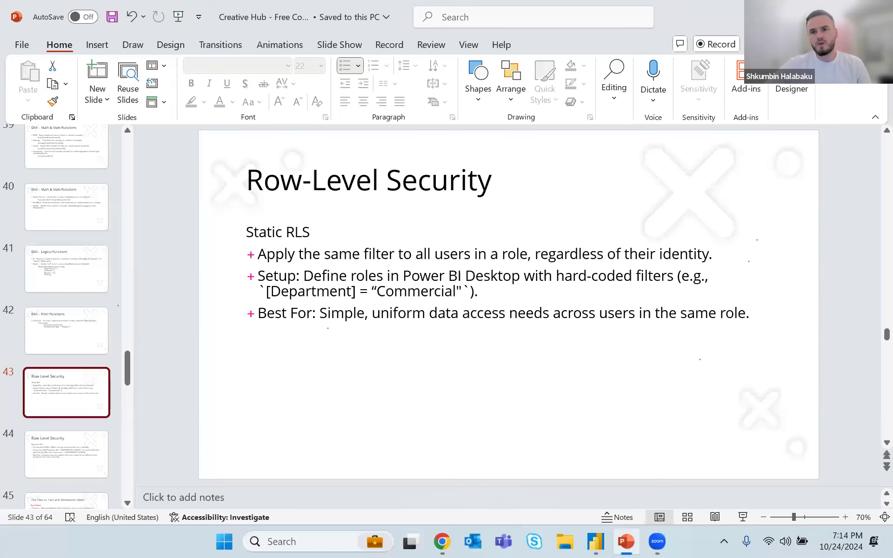
# Step: Switch to Power BI's report view and create a new security role named Germany
pyautogui.click(597, 541)
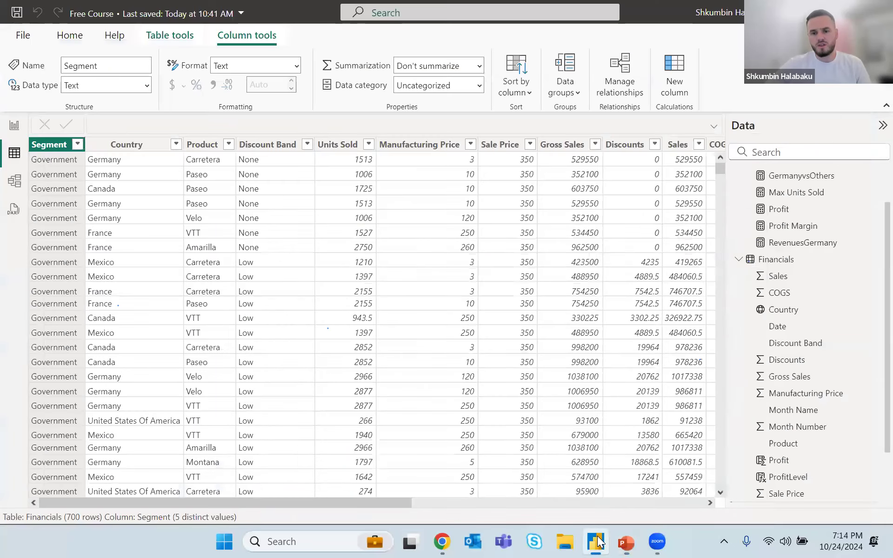
pyautogui.click(14, 125)
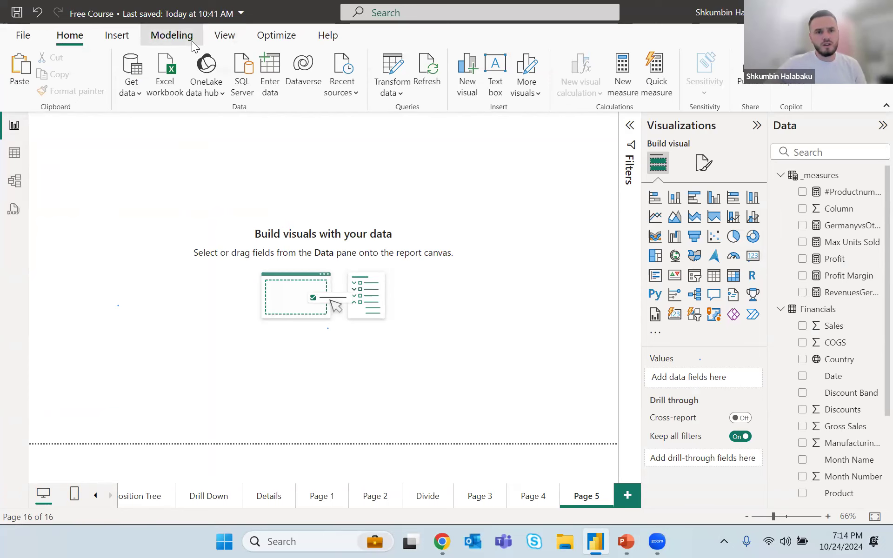
pyautogui.click(172, 36)
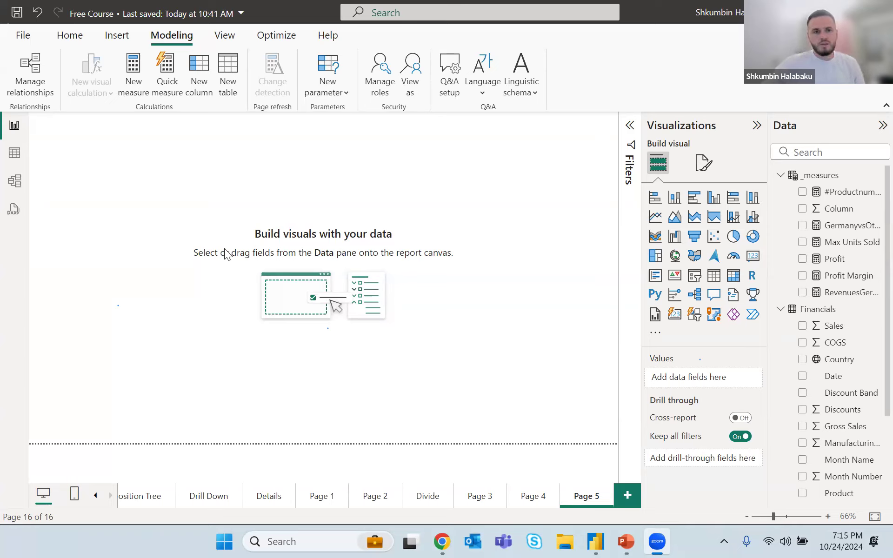
pyautogui.click(378, 85)
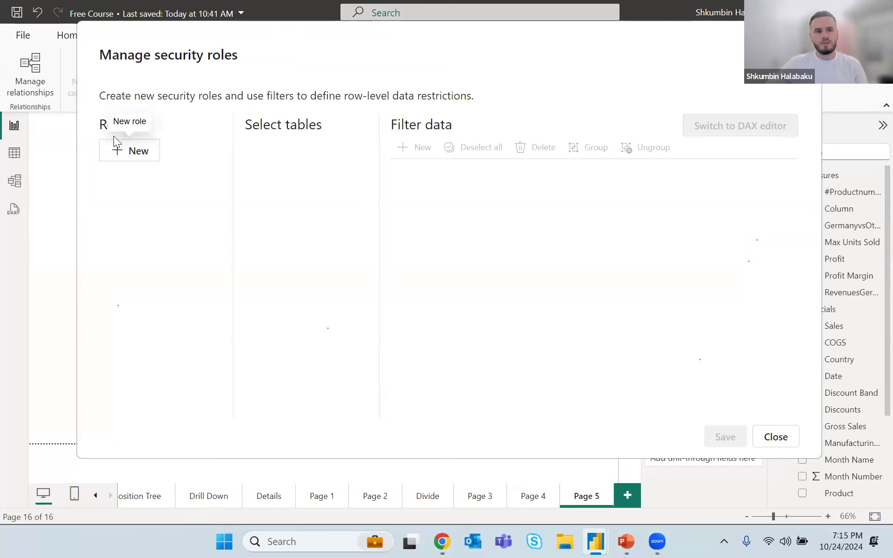
pyautogui.click(131, 156)
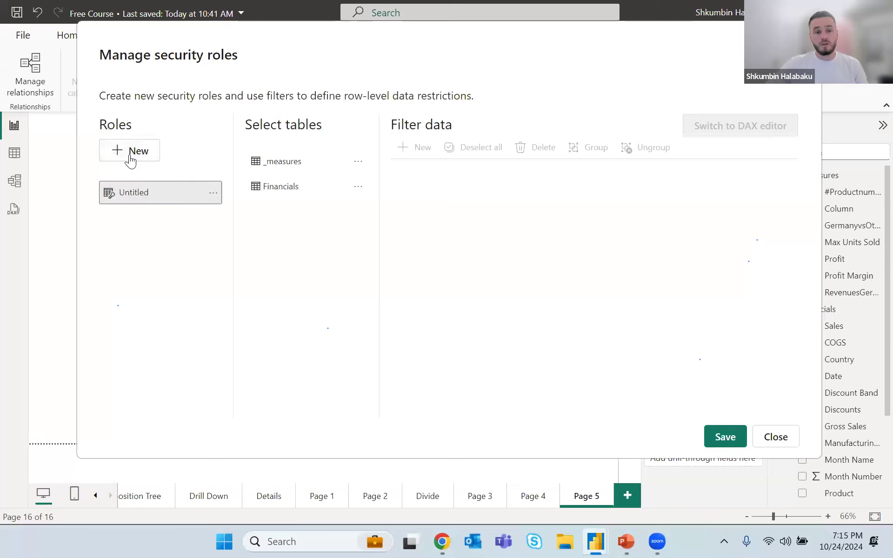
pyautogui.click(144, 194)
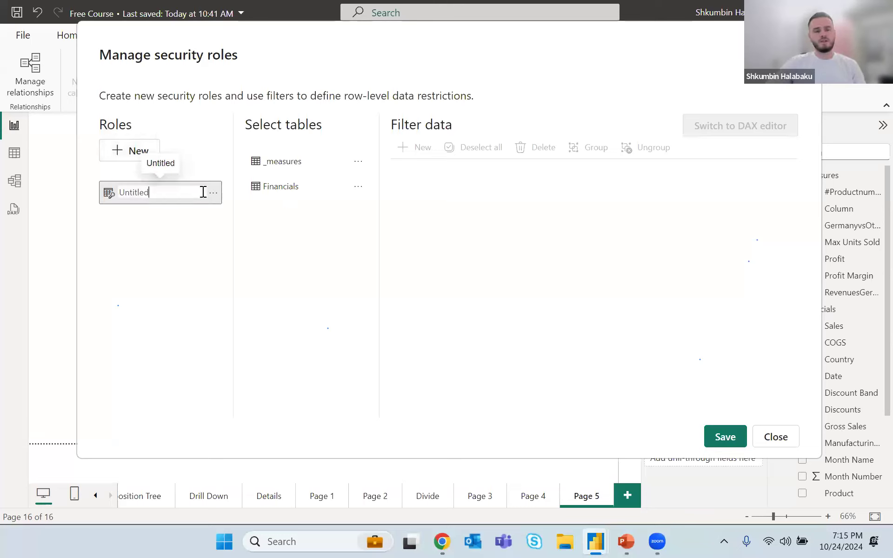
pyautogui.hotkey('ctrl', 'a')
pyautogui.write('Germany')
pyautogui.press('Return')
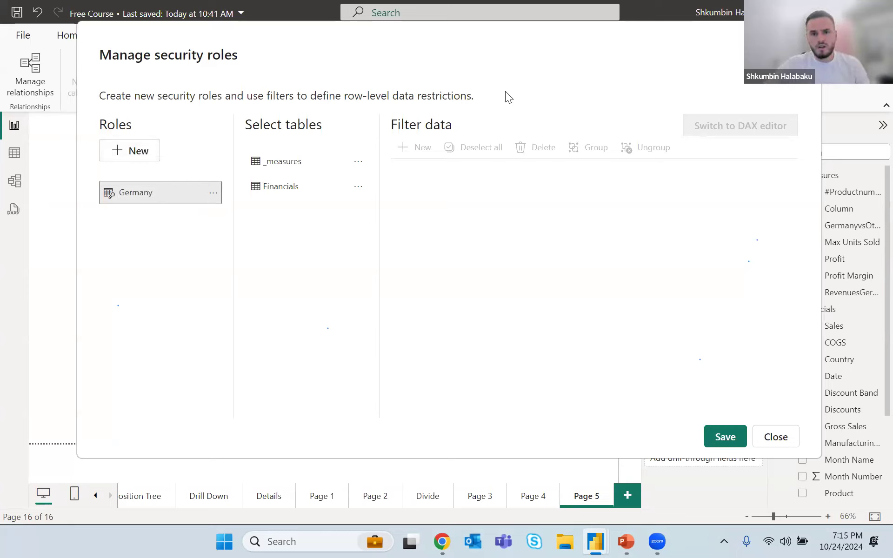
# Step: Add a filter rule on the Financials table for the Germany role, where Country equals Germany
pyautogui.click(283, 192)
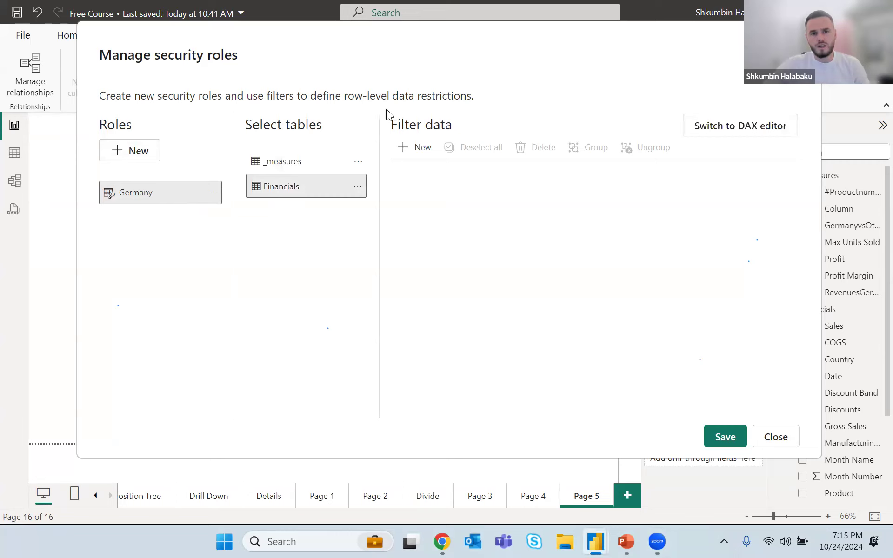
pyautogui.click(412, 149)
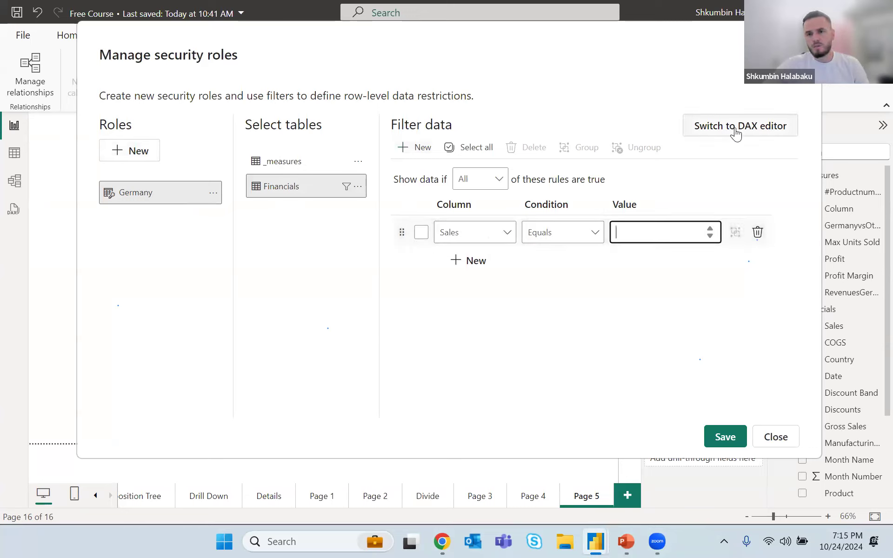
pyautogui.click(490, 233)
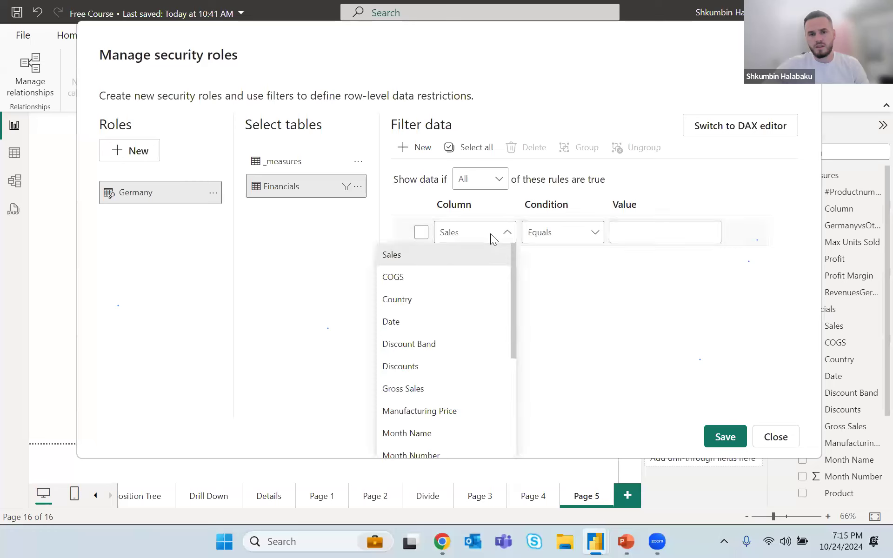
pyautogui.click(404, 300)
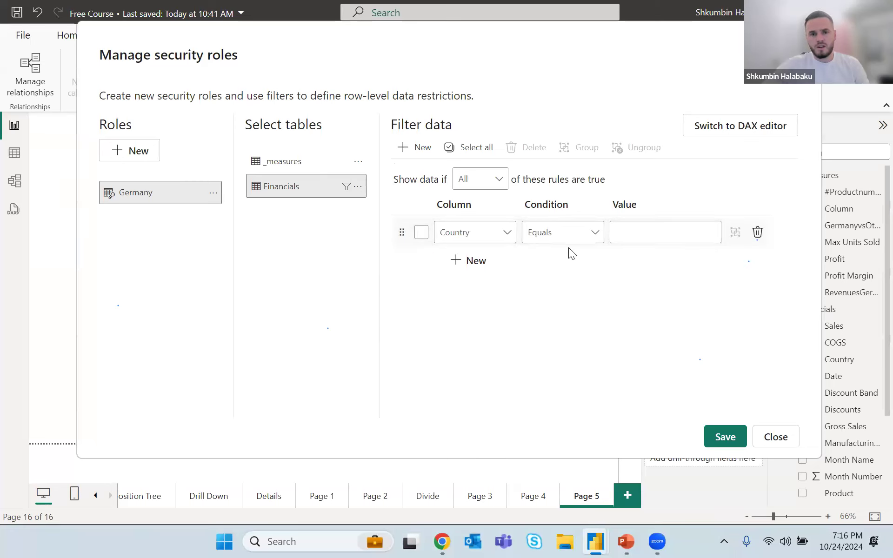
pyautogui.click(545, 235)
pyautogui.click(644, 235)
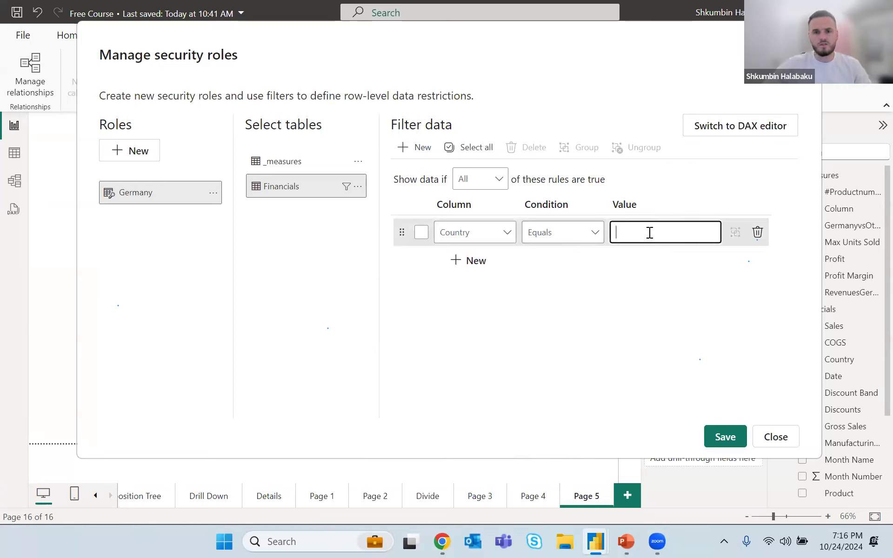
pyautogui.write('Germany')
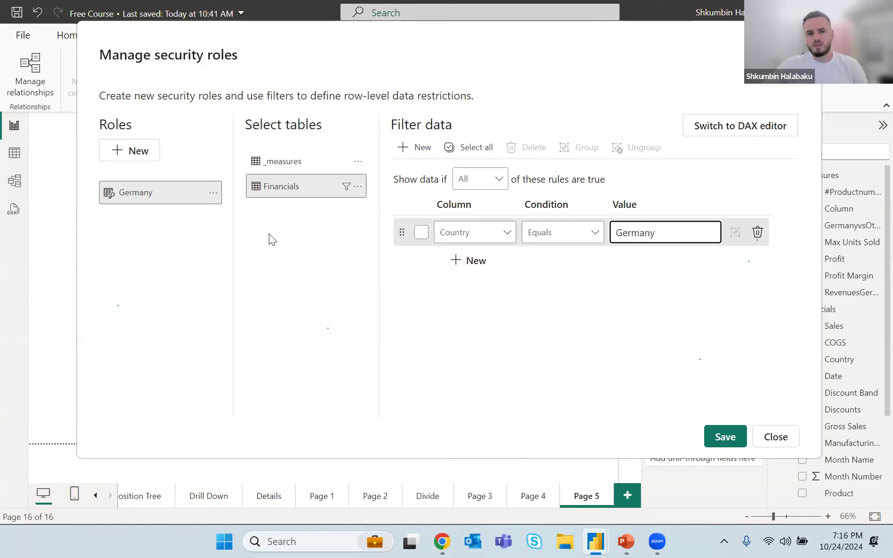
# Step: Review the available conditions for the Country rule, keep Equals, and save the Germany role
pyautogui.click(565, 231)
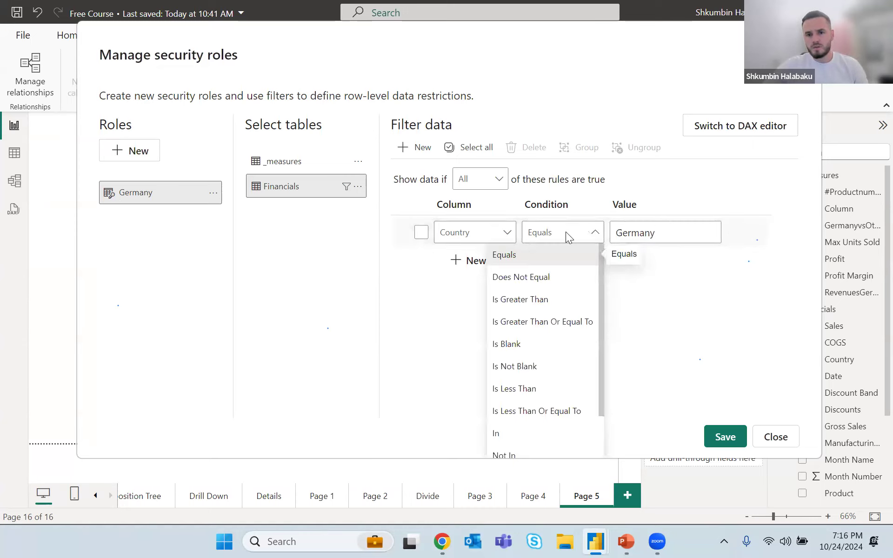
pyautogui.click(565, 232)
pyautogui.click(565, 232)
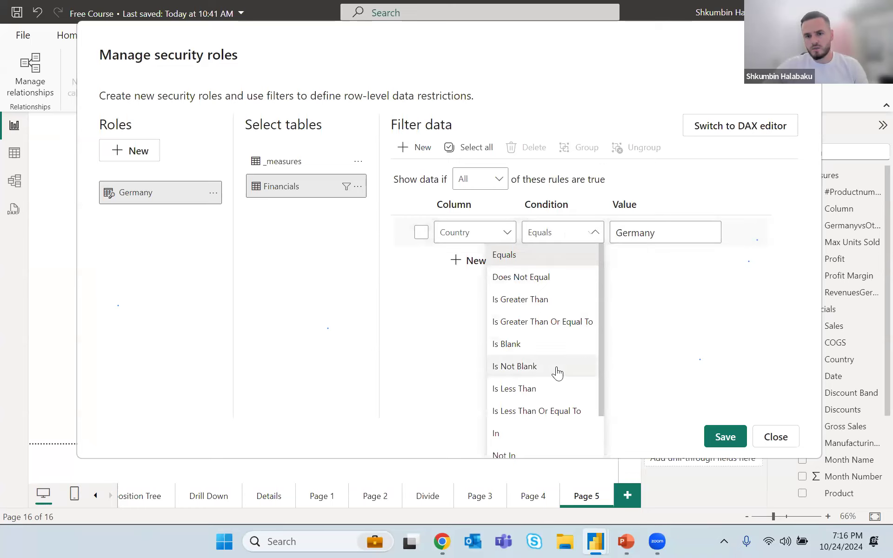
pyautogui.scroll(-2, 547, 343)
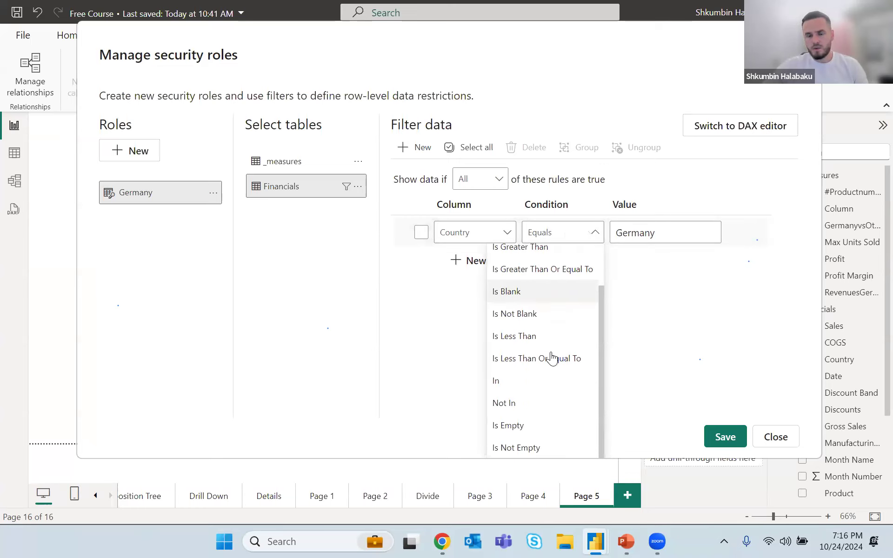
pyautogui.scroll(2, 548, 349)
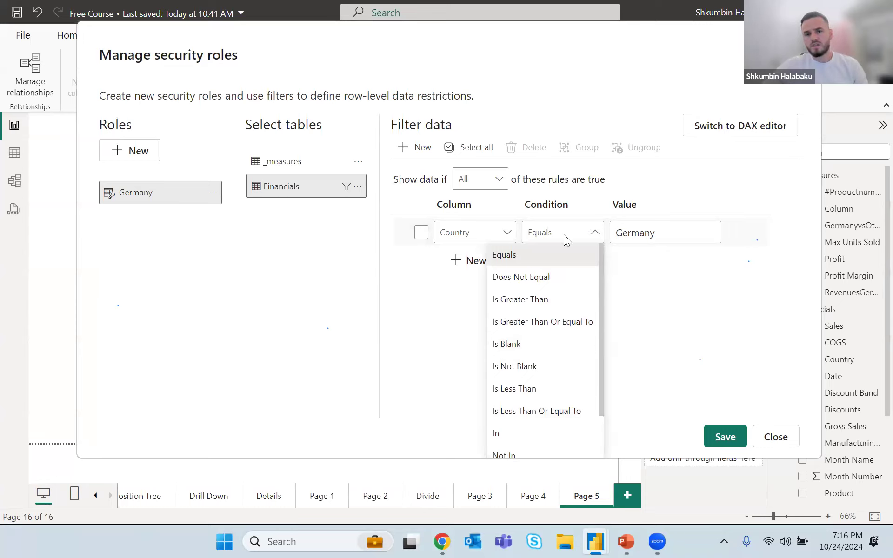
pyautogui.click(650, 275)
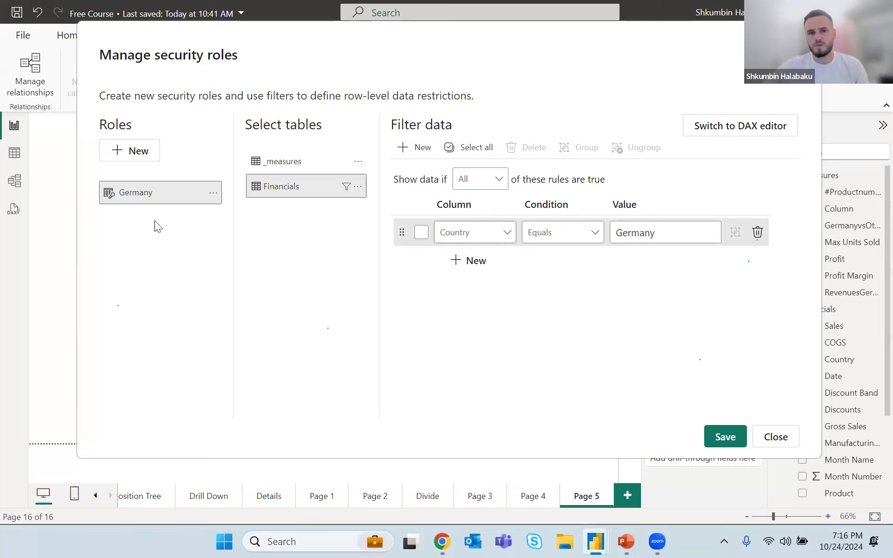
pyautogui.click(730, 438)
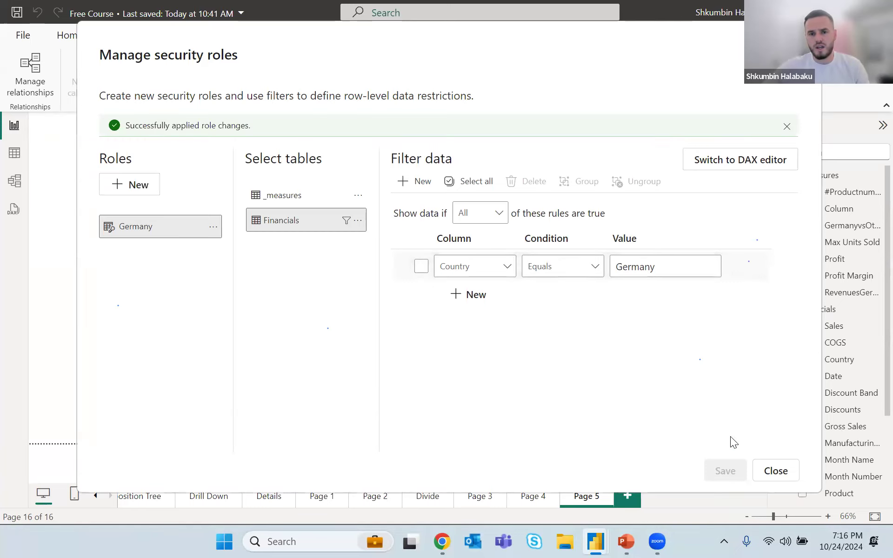
pyautogui.click(775, 470)
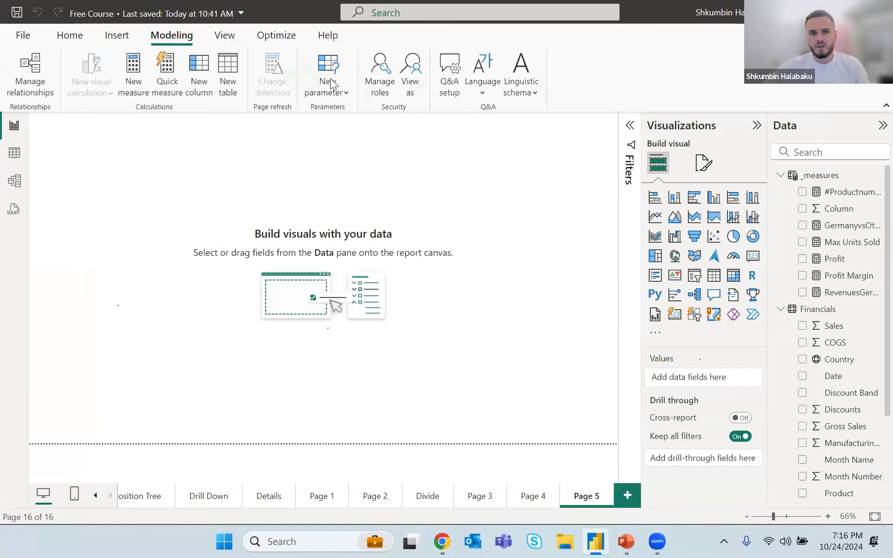
# Step: View the report as the Germany role and shift Page 4's Year and Country table slightly up and to the right
pyautogui.click(407, 77)
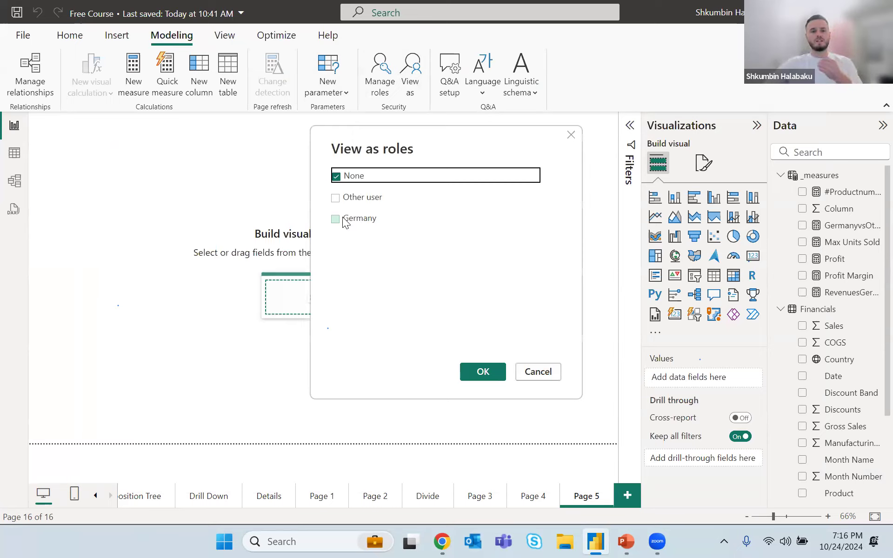
pyautogui.click(345, 221)
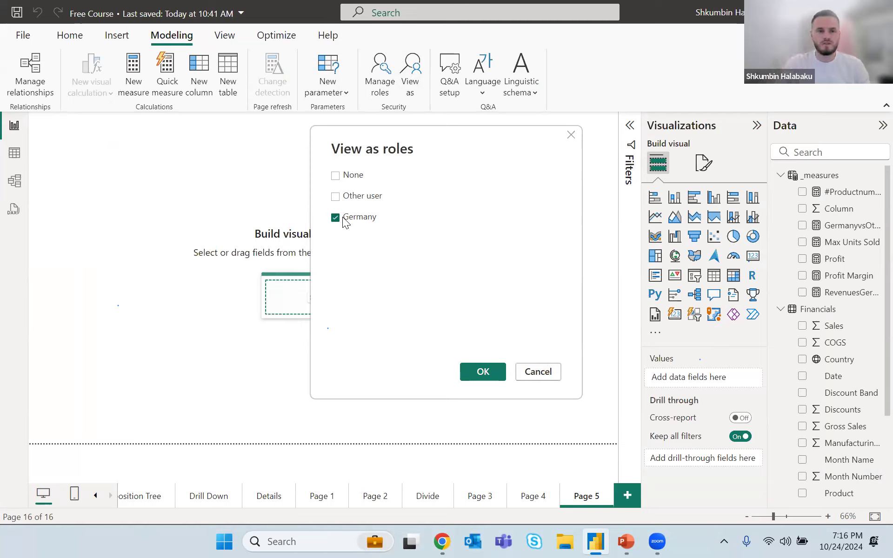
pyautogui.click(471, 369)
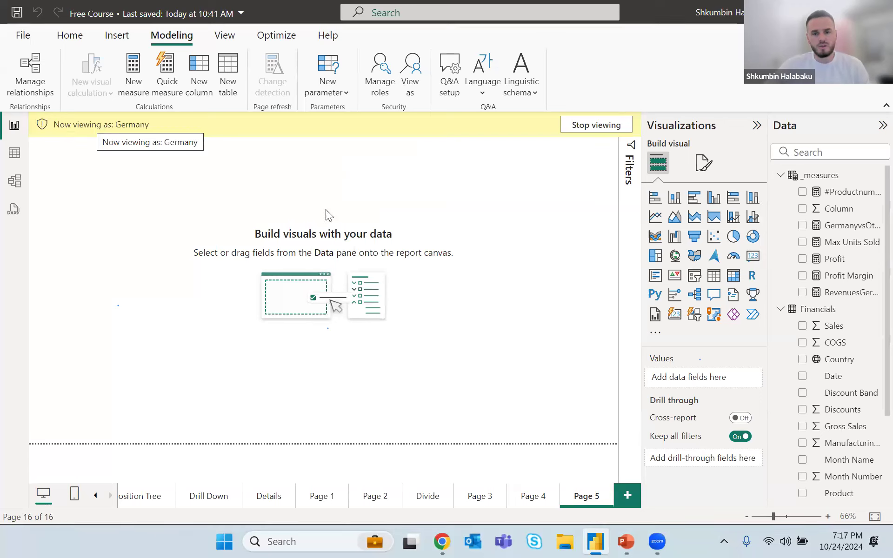
pyautogui.click(528, 498)
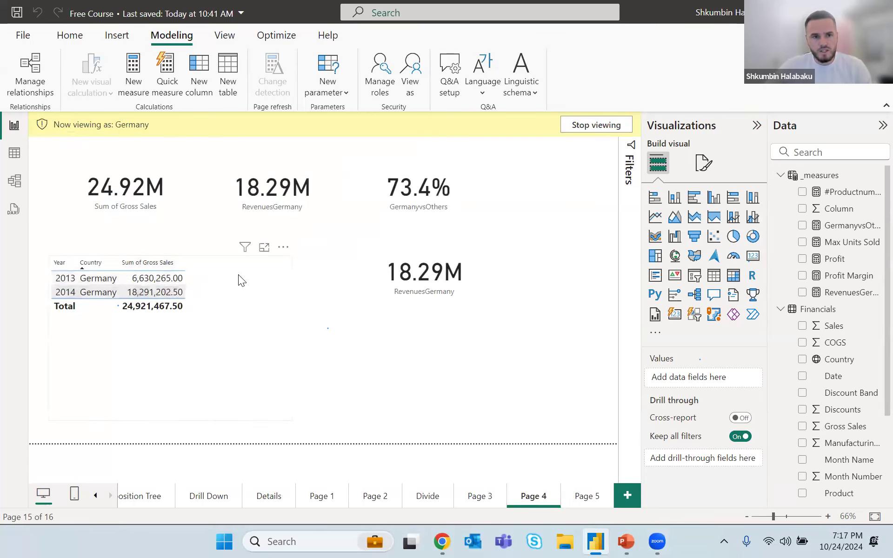
pyautogui.moveTo(235, 275); pyautogui.dragTo(259, 263)
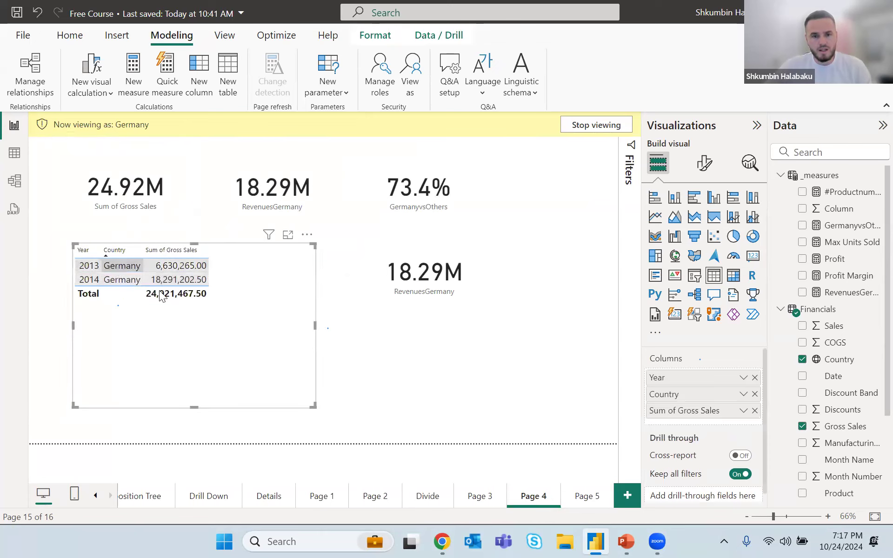
# Step: Check how the Germany role filters the visuals from Page 3 back through Divide, Page 2, Page 1, Details and Drill Down to Decomposition Tree
pyautogui.click(476, 496)
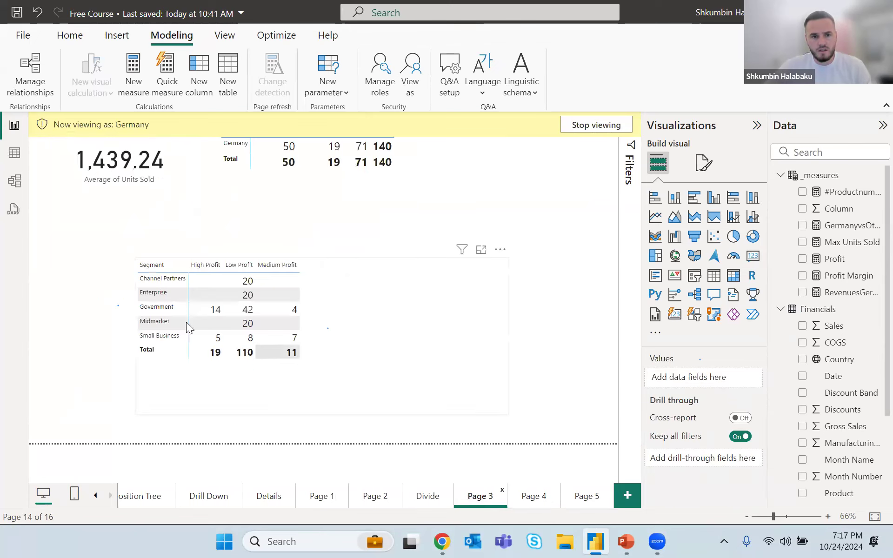
pyautogui.click(423, 502)
pyautogui.click(379, 501)
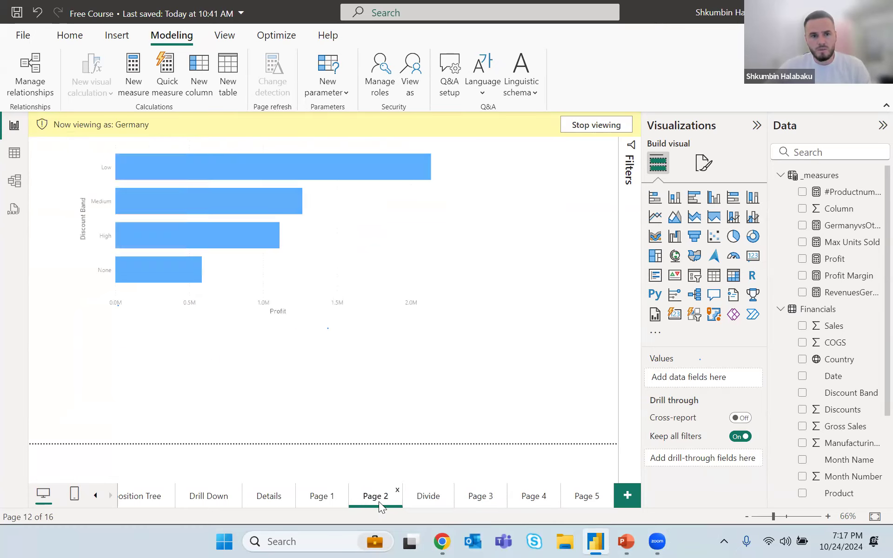
pyautogui.click(328, 497)
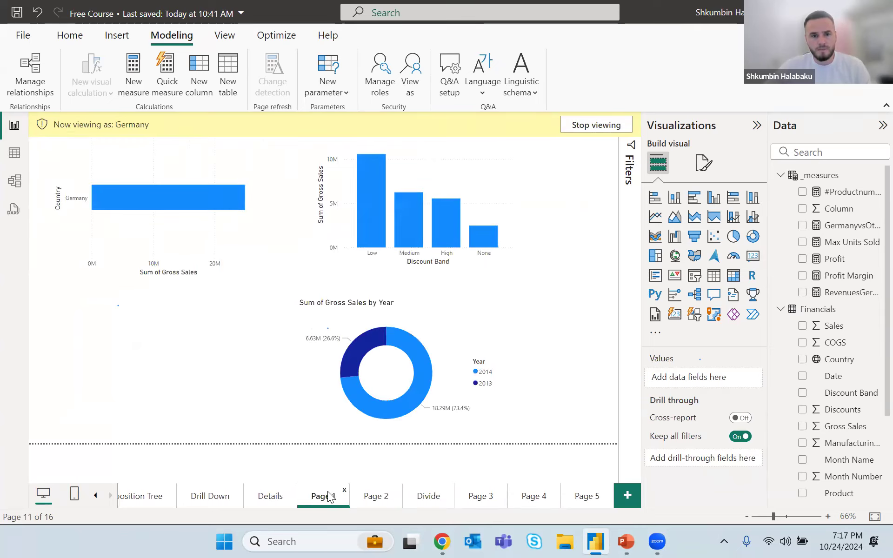
pyautogui.click(272, 499)
pyautogui.click(213, 498)
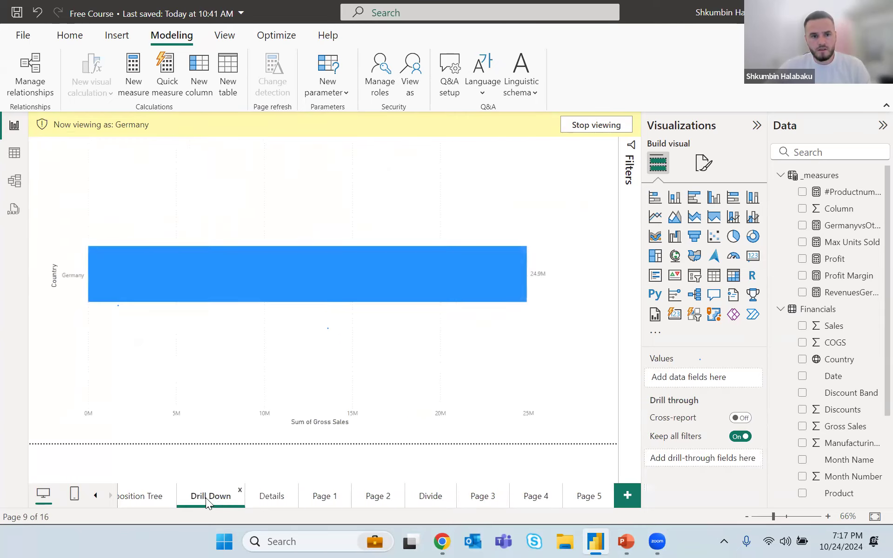
pyautogui.click(125, 501)
# Step: Examine the Bar Chart, Funnel, Q&A, Key influencers and Decomposition Tree pages as the Germany role
pyautogui.click(95, 497)
pyautogui.click(95, 497)
pyautogui.click(135, 496)
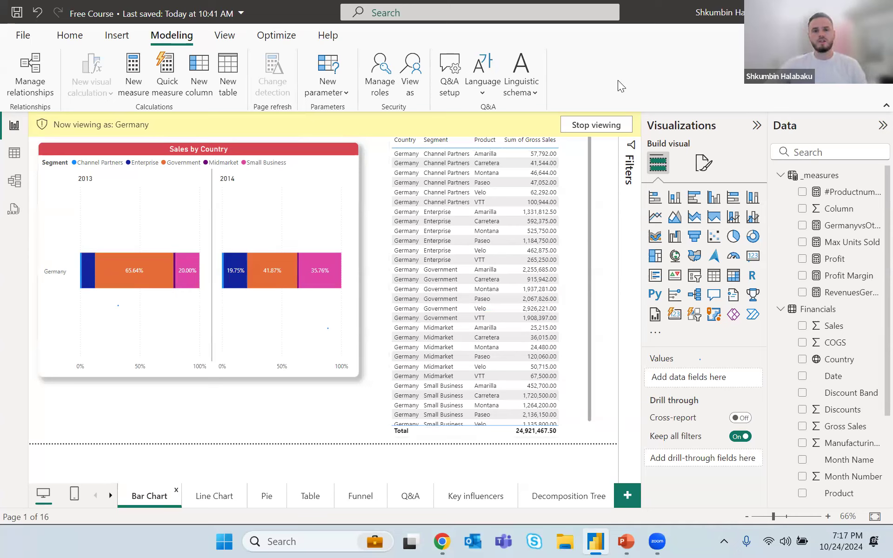
pyautogui.click(367, 497)
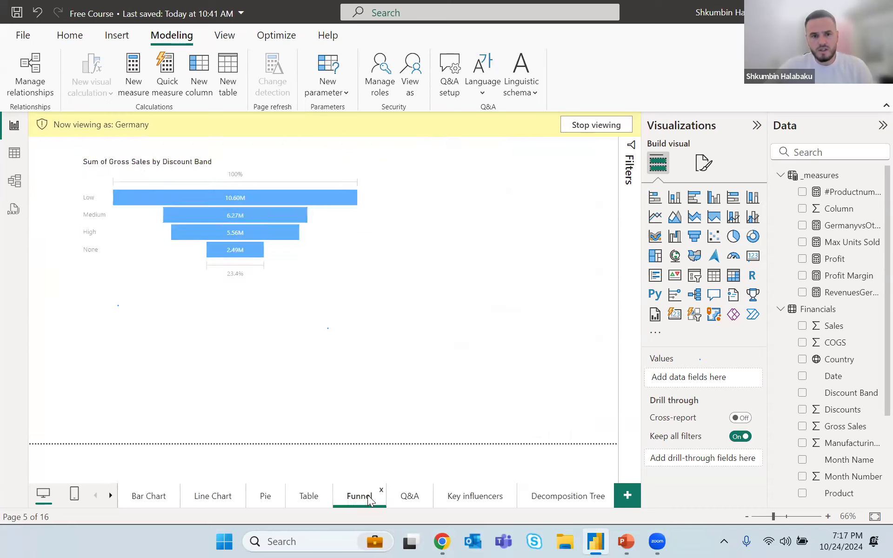
pyautogui.click(414, 498)
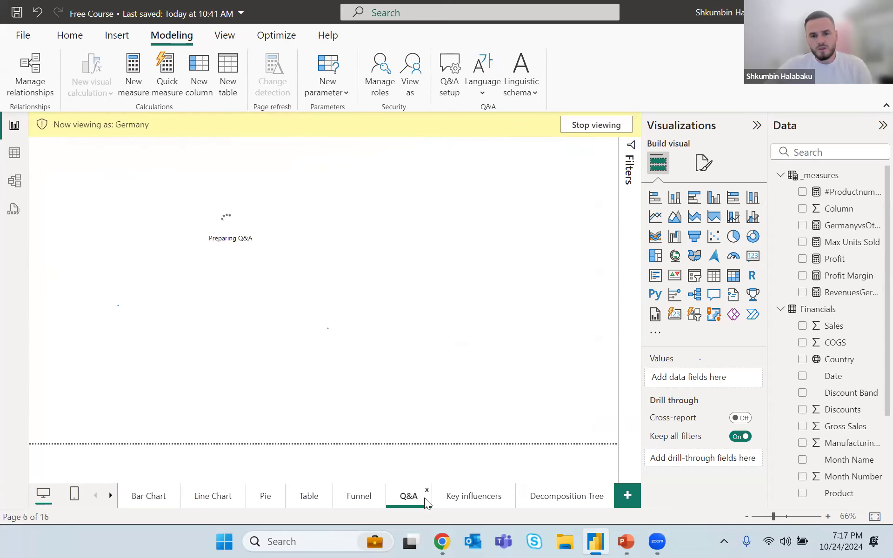
pyautogui.click(474, 501)
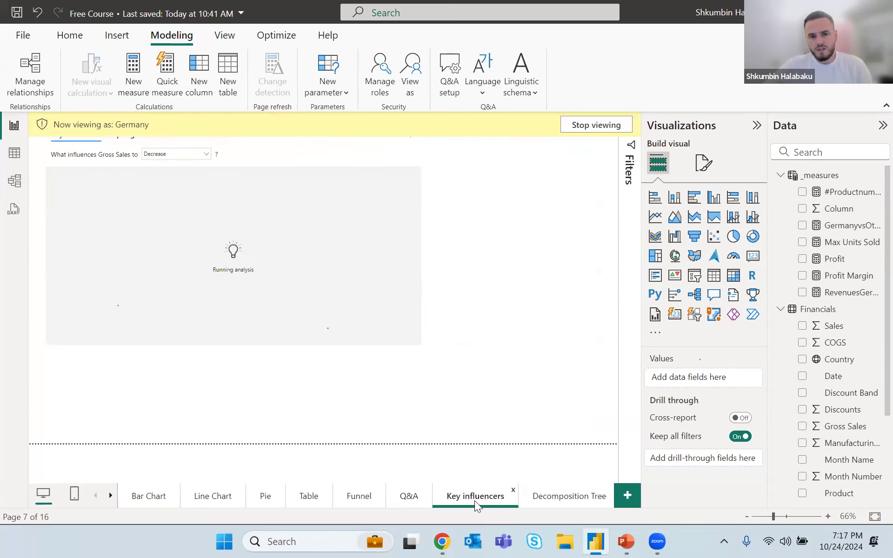
pyautogui.click(540, 497)
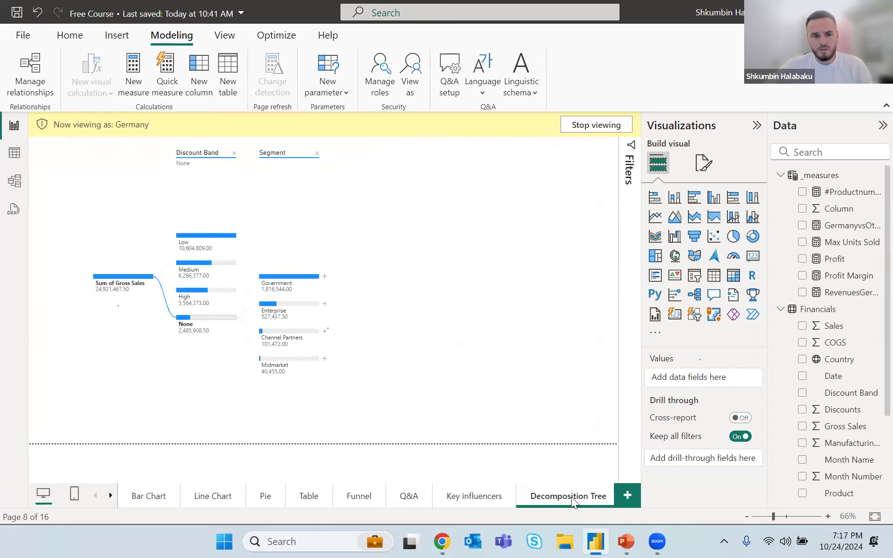
pyautogui.scroll(-3, 568, 496)
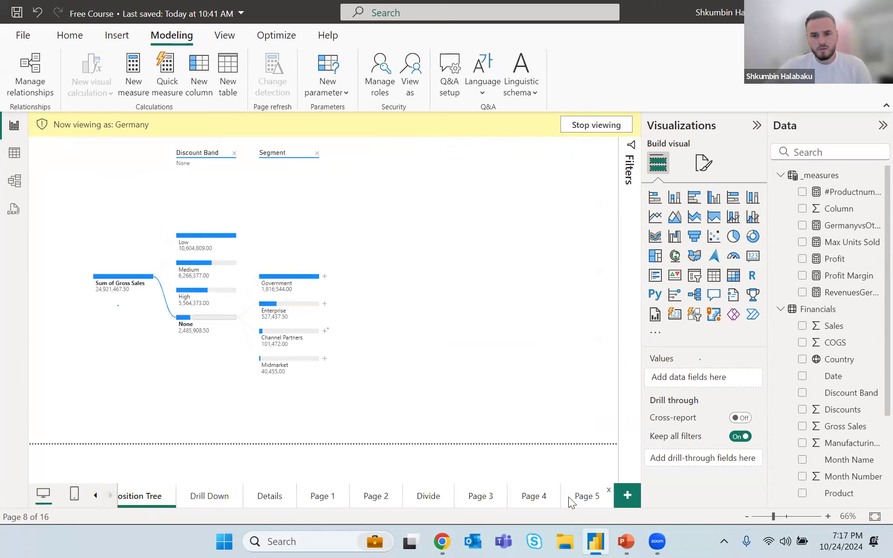
# Step: Stop viewing the report as the Germany role and check the charts on Page 2 and Page 1, ending on Page 5
pyautogui.click(588, 496)
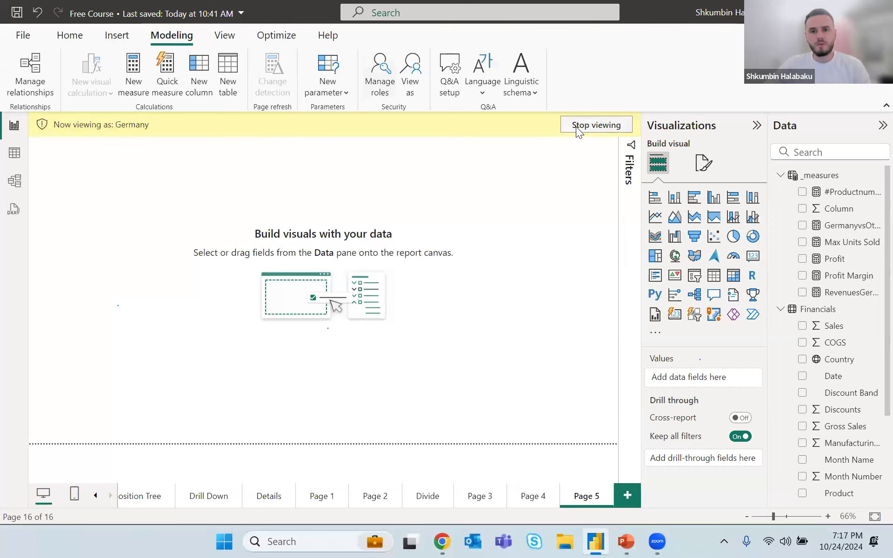
pyautogui.click(596, 125)
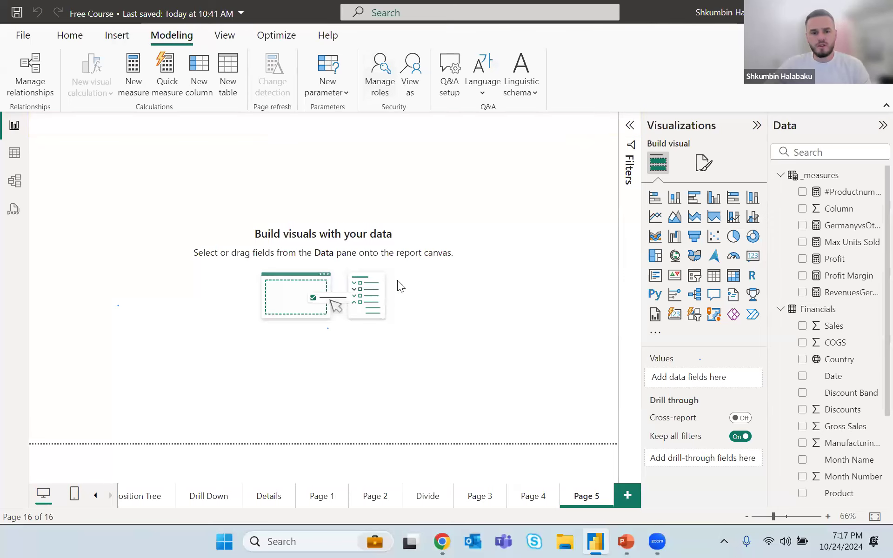
pyautogui.click(373, 496)
pyautogui.click(321, 495)
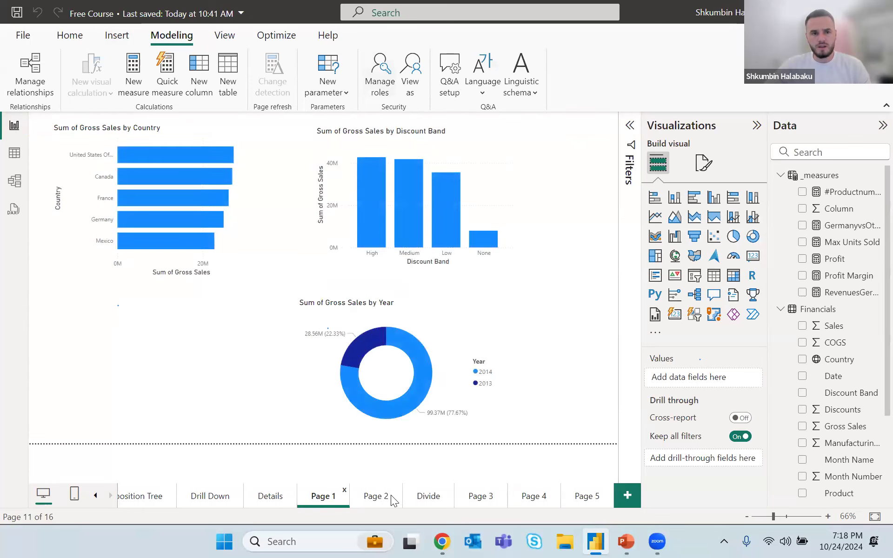
pyautogui.click(586, 495)
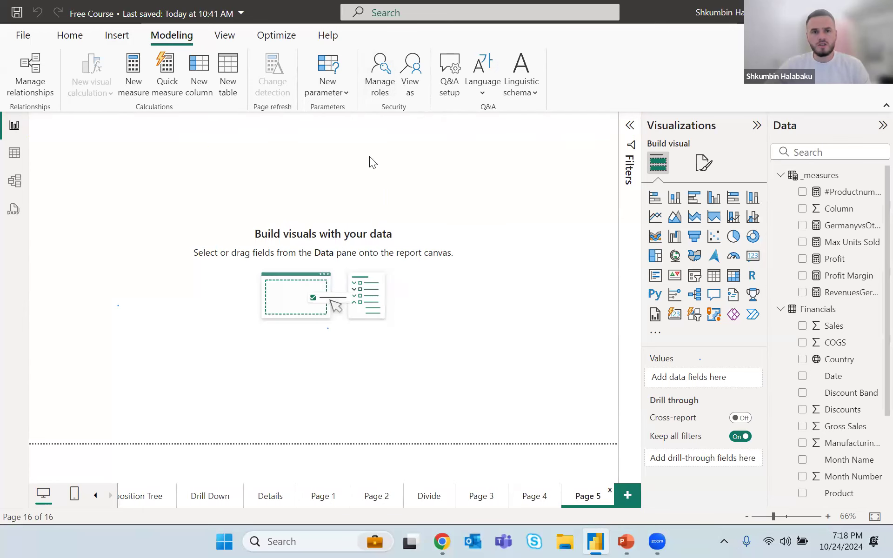
# Step: Create a new security role named France
pyautogui.click(386, 88)
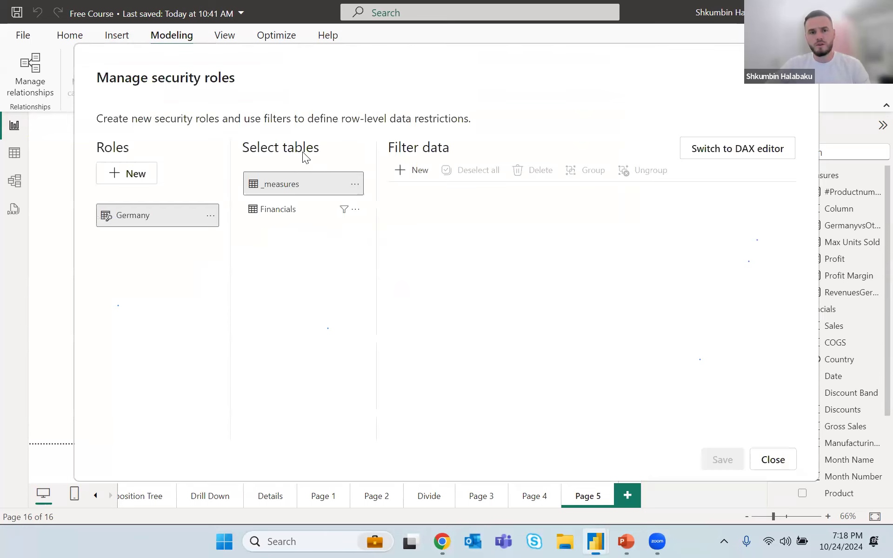
pyautogui.click(790, 93)
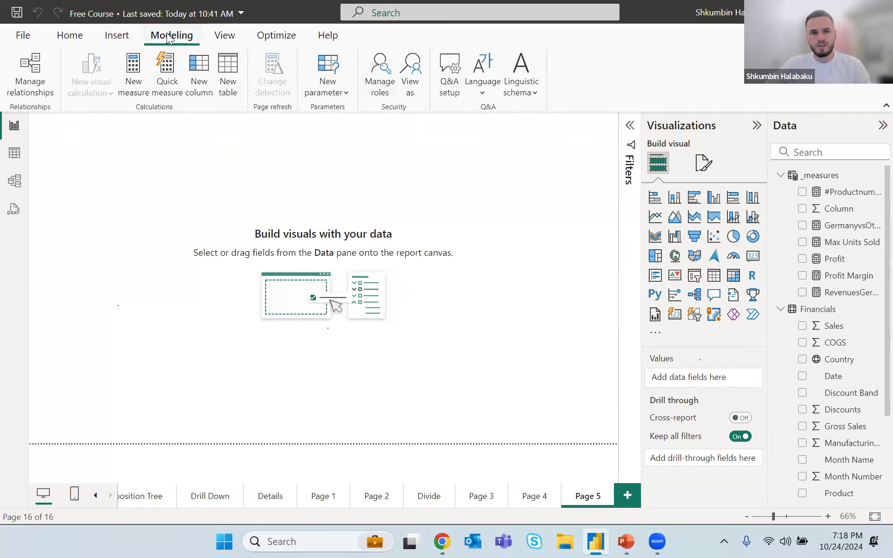
pyautogui.click(389, 77)
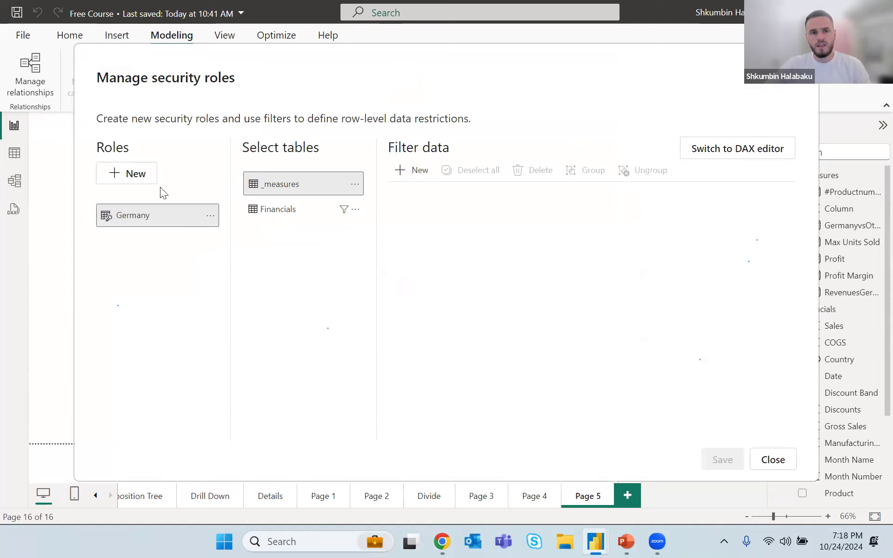
pyautogui.click(140, 179)
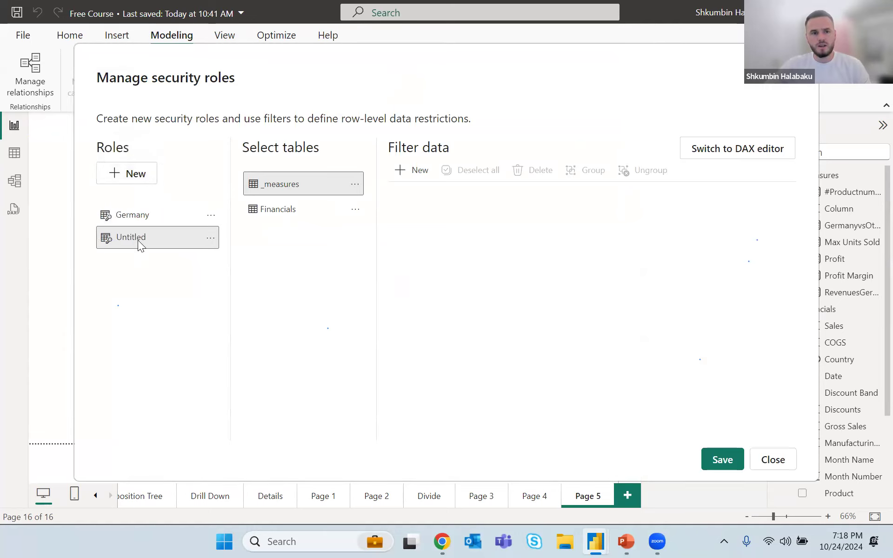
pyautogui.click(138, 240)
pyautogui.doubleClick(198, 246)
pyautogui.write('France')
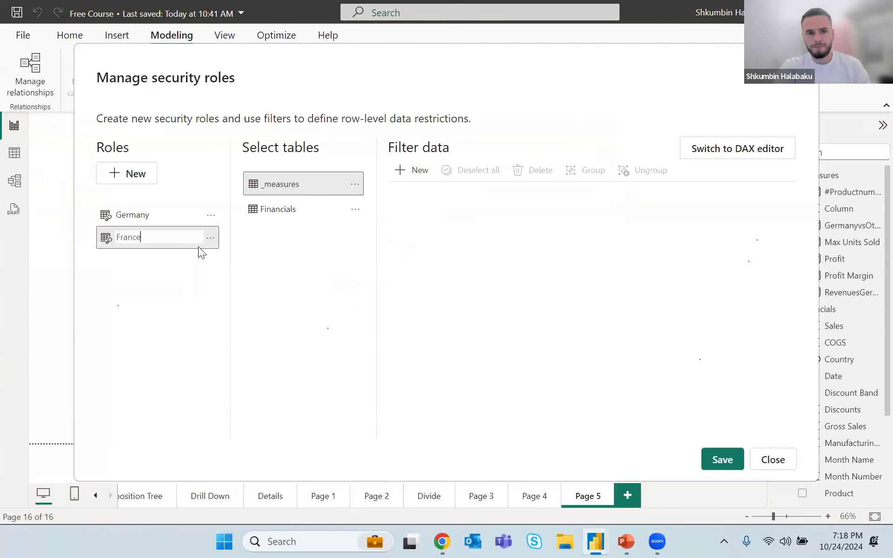
pyautogui.press('Return')
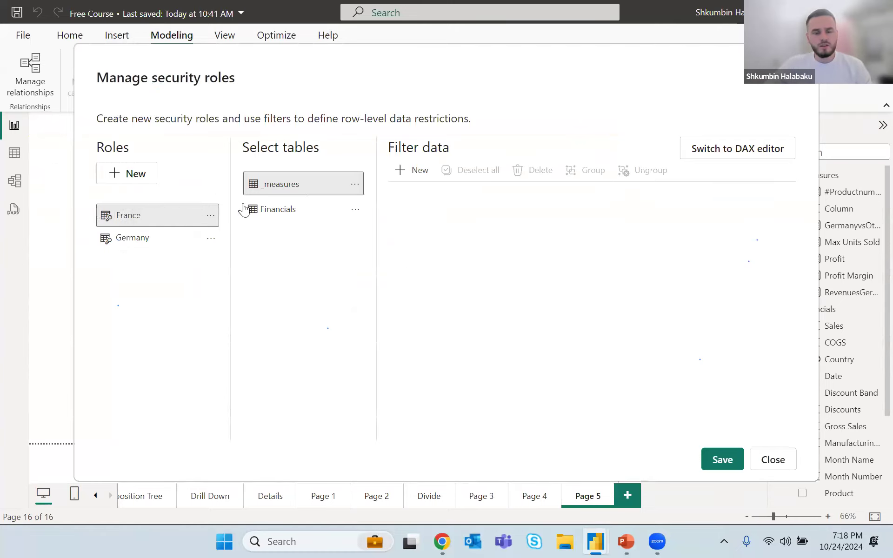
# Step: Add a filter rule on the Financials table for the France role where Country equals France
pyautogui.click(349, 205)
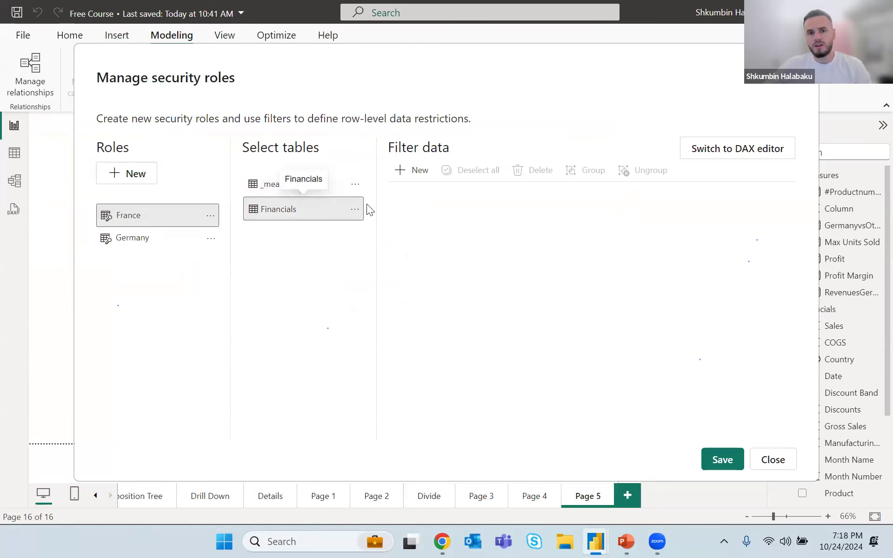
pyautogui.click(412, 175)
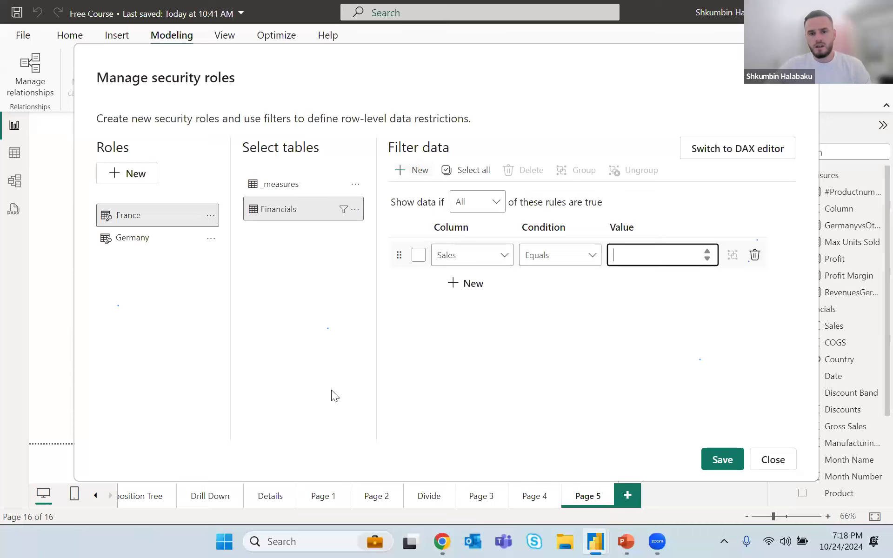
pyautogui.click(464, 258)
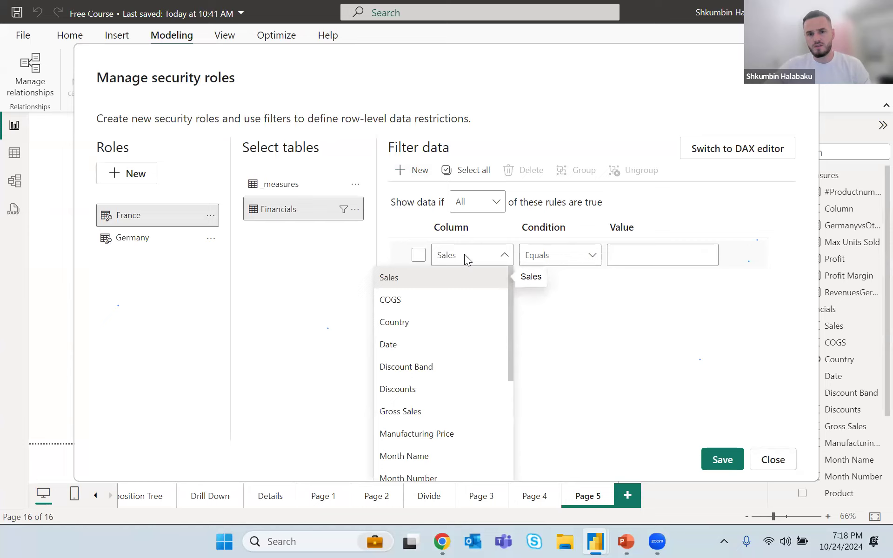
pyautogui.click(427, 322)
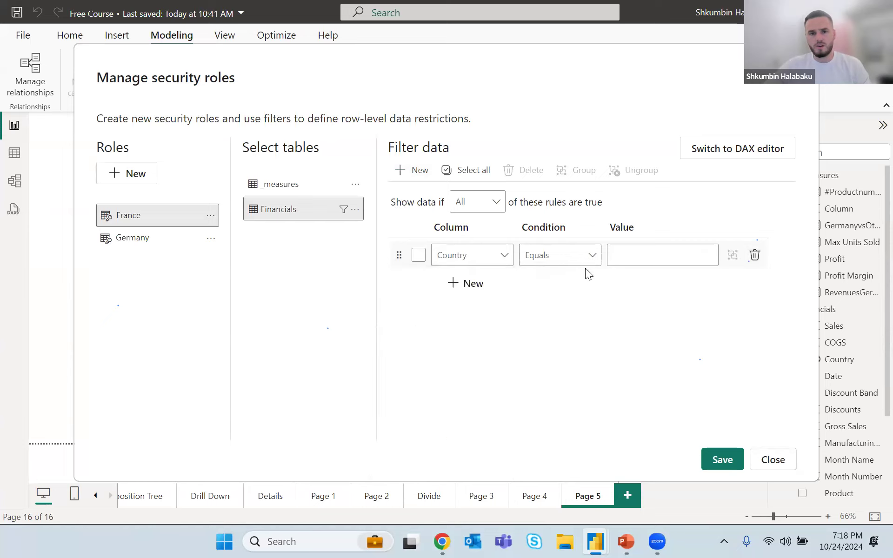
pyautogui.click(647, 253)
pyautogui.write('F')
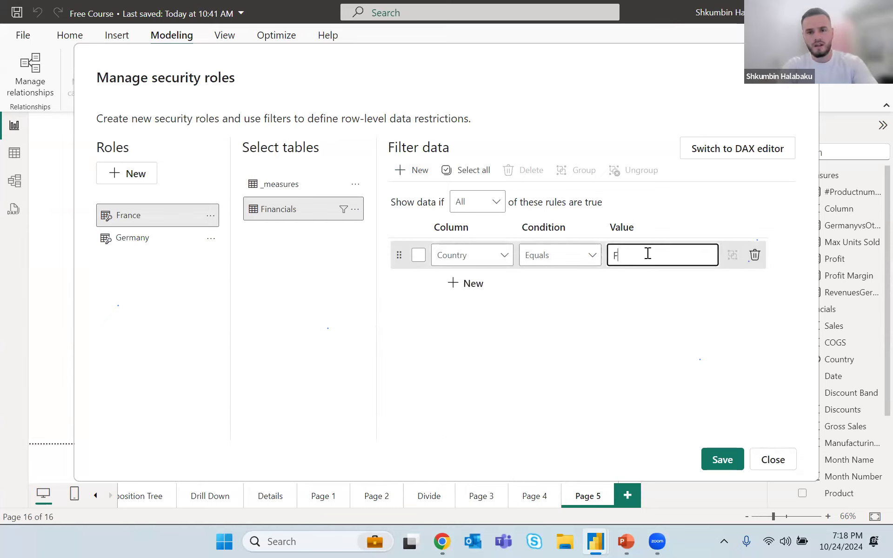
pyautogui.write('rance')
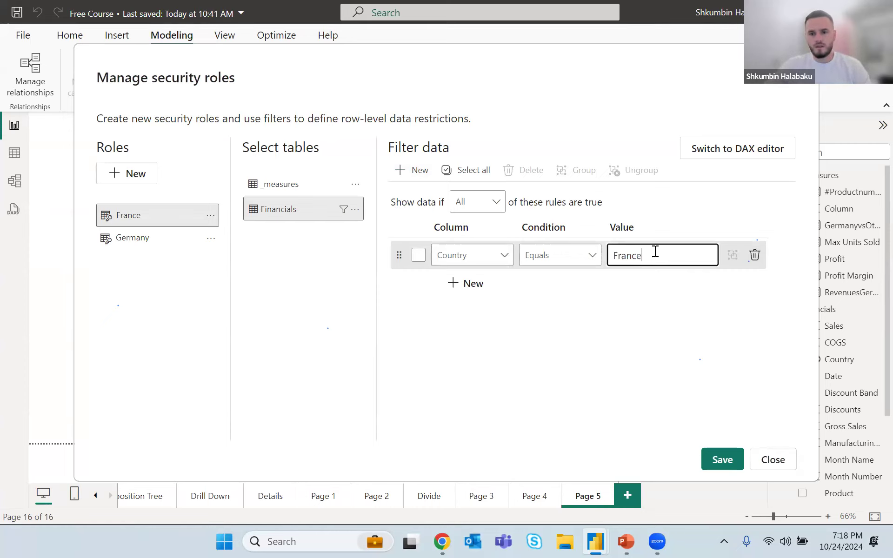
pyautogui.click(722, 459)
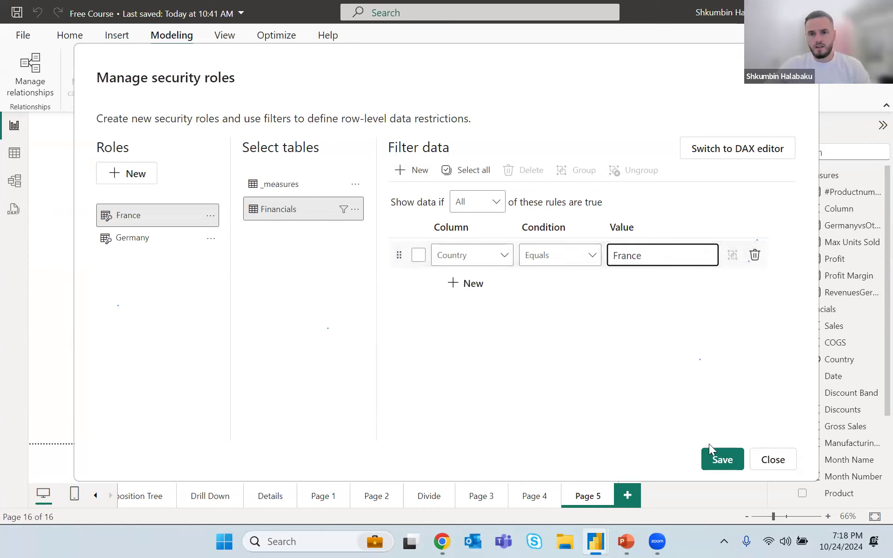
# Step: Review the France role's Country rule as a DAX expression and save the role changes
pyautogui.click(740, 157)
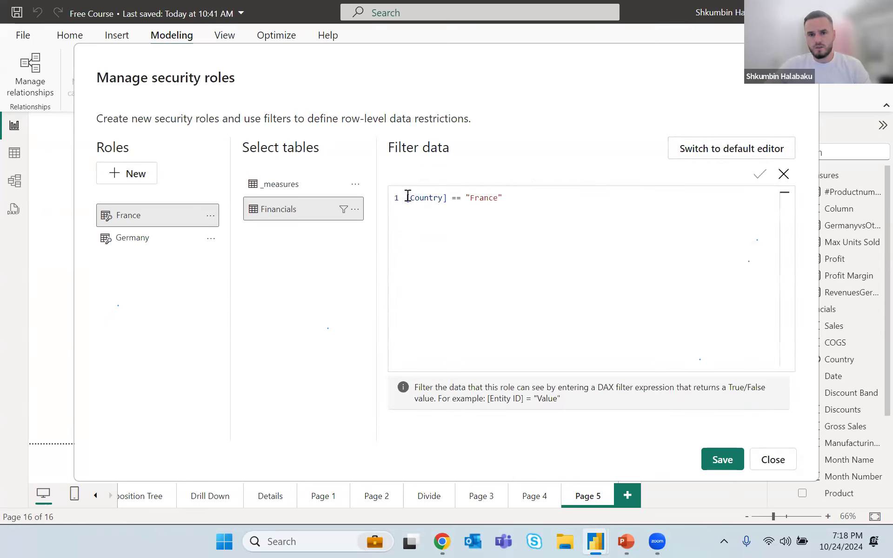
pyautogui.moveTo(406, 197); pyautogui.dragTo(448, 198)
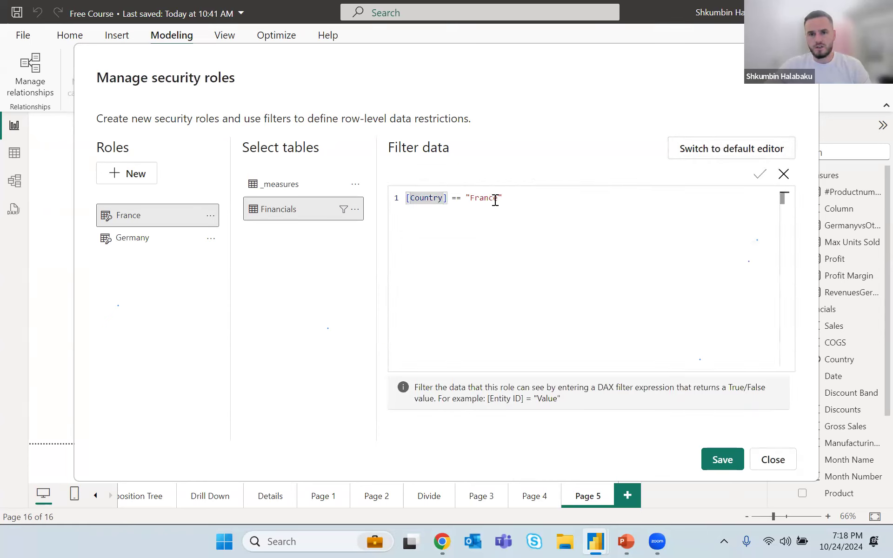
pyautogui.click(519, 200)
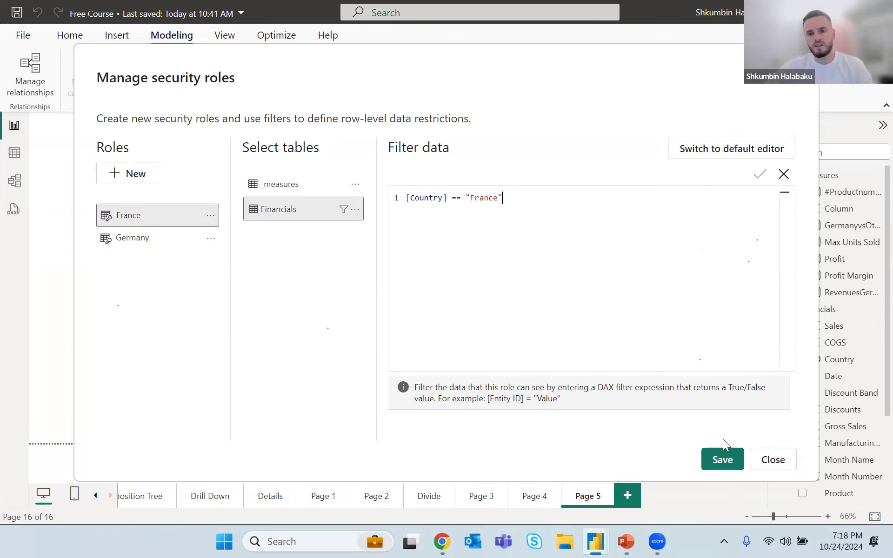
pyautogui.click(721, 461)
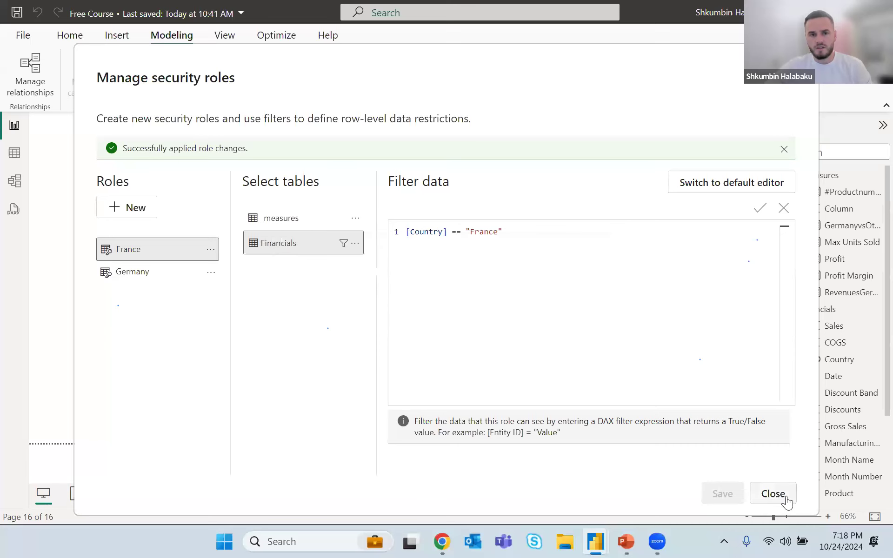
pyautogui.click(773, 493)
# Step: View the report as the France role and check the visuals on Page 4 and Page 3
pyautogui.click(409, 86)
pyautogui.click(349, 221)
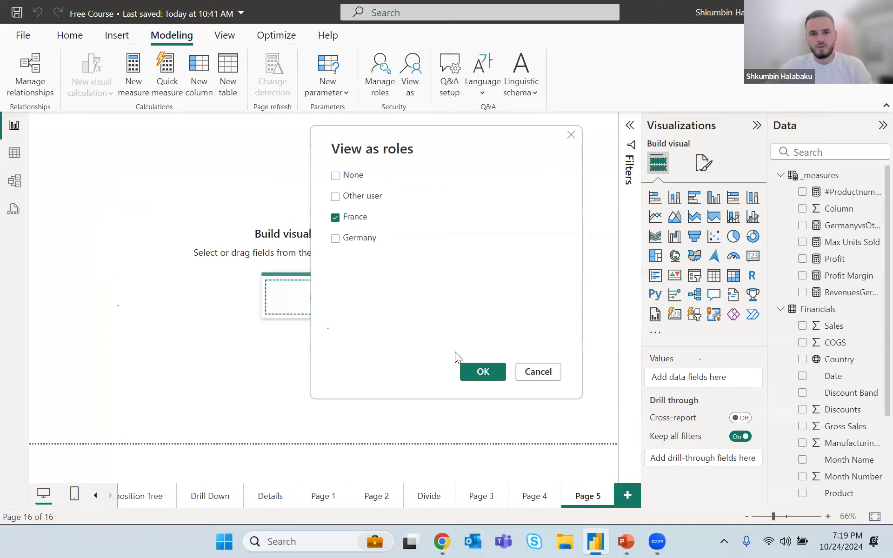
pyautogui.click(483, 376)
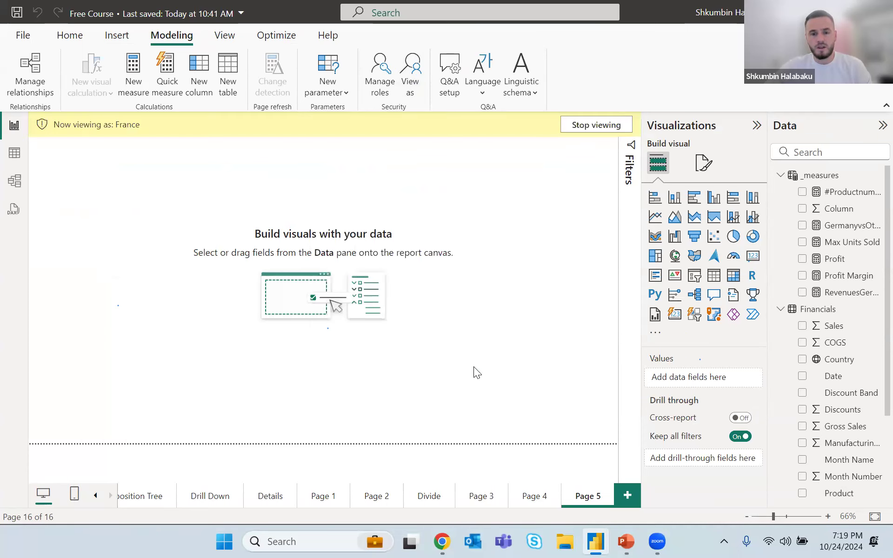
pyautogui.click(536, 498)
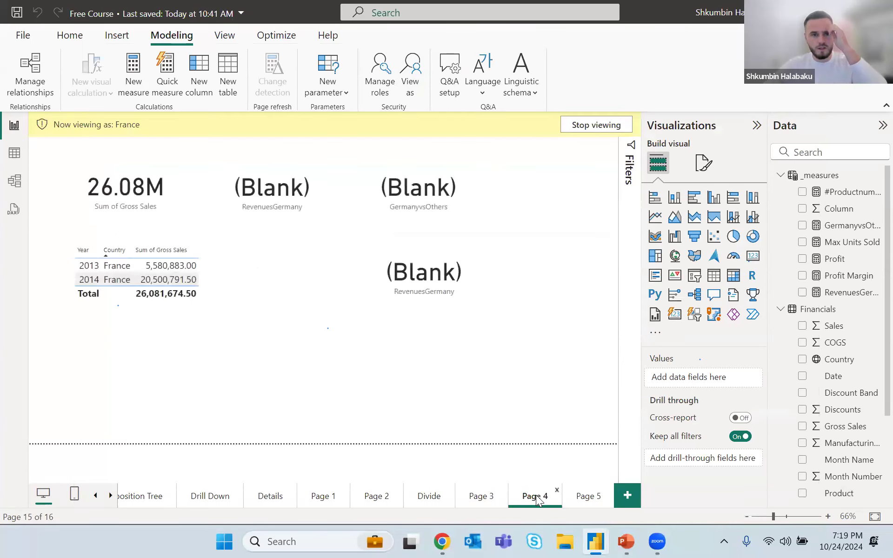
pyautogui.click(479, 496)
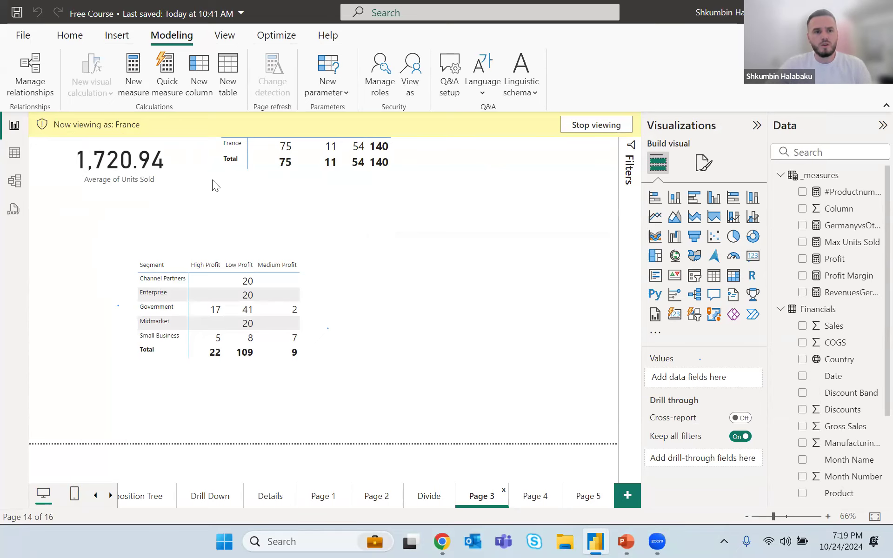
# Step: Inspect the Financials table's rows and the Country column's filter values as the France role, and return to the report
pyautogui.click(9, 157)
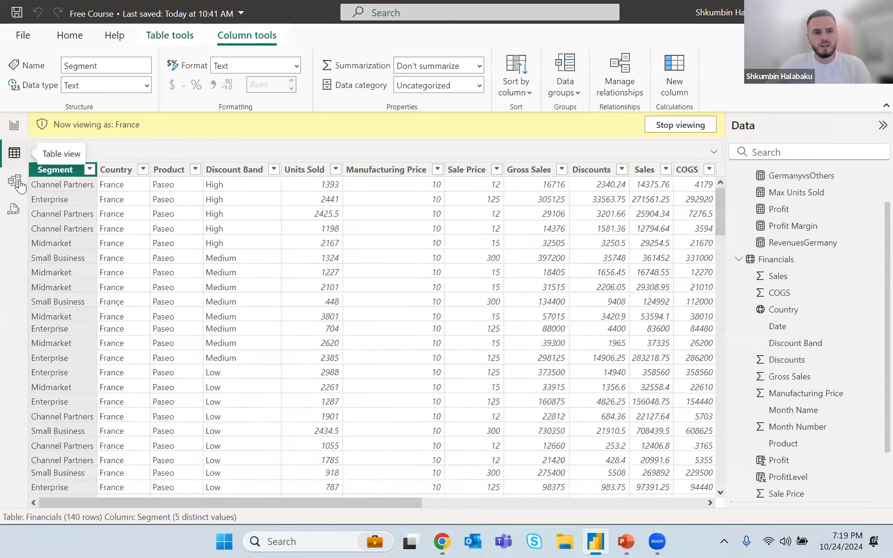
pyautogui.scroll(-10, 94, 269)
pyautogui.scroll(-15, 104, 298)
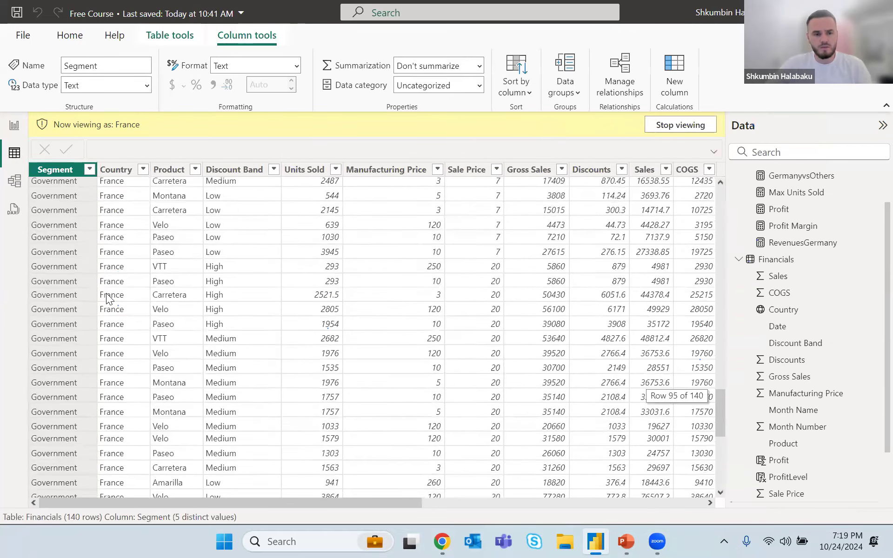
pyautogui.scroll(15, 146, 331)
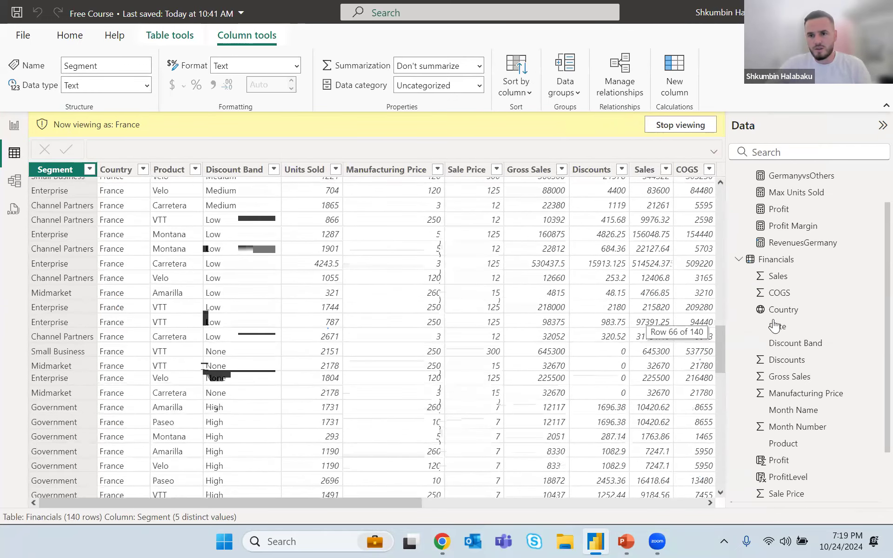
pyautogui.click(775, 259)
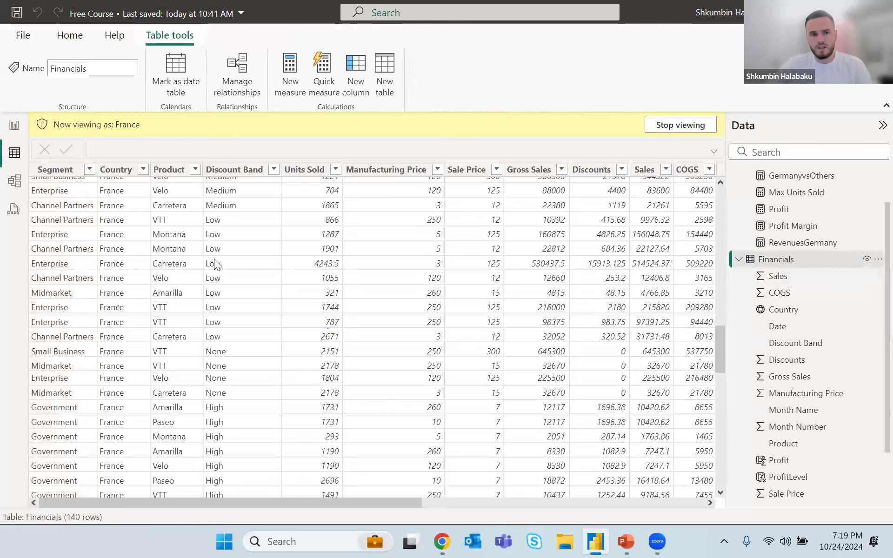
pyautogui.scroll(-15, 215, 258)
pyautogui.scroll(15, 182, 273)
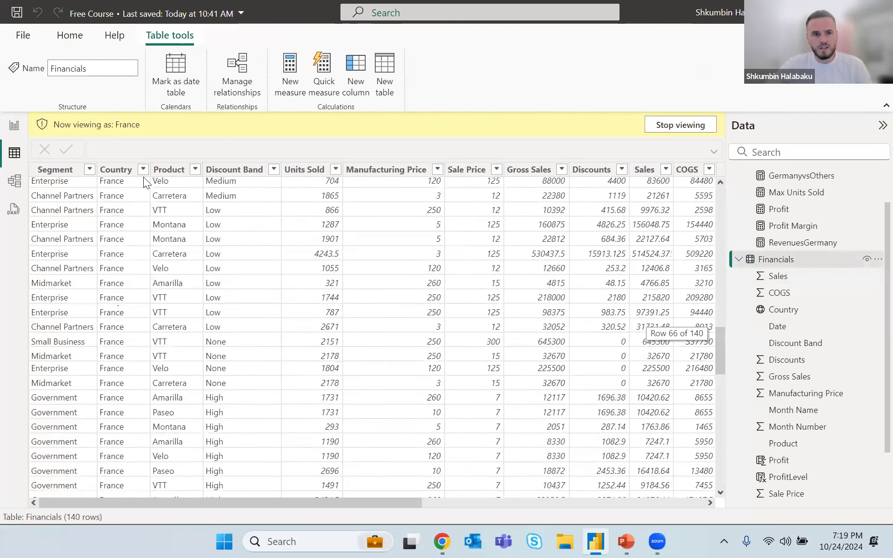
pyautogui.click(145, 170)
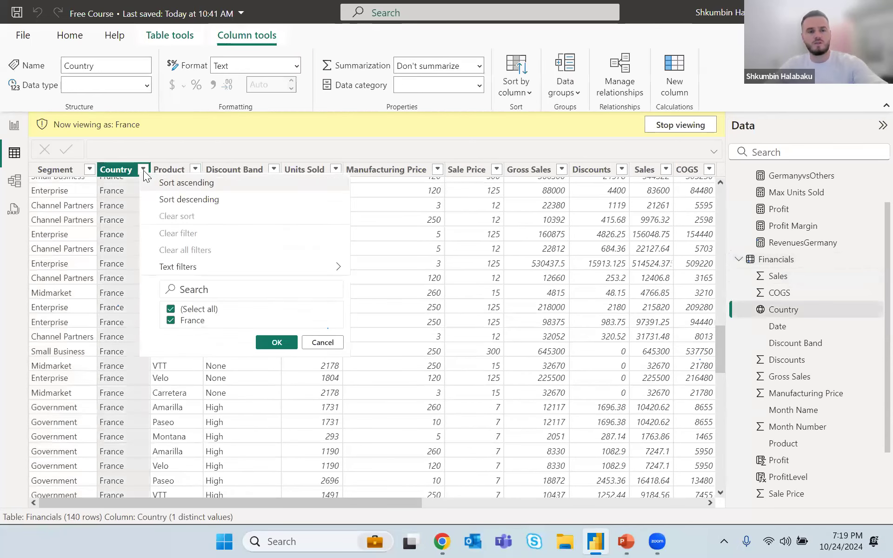
pyautogui.click(202, 158)
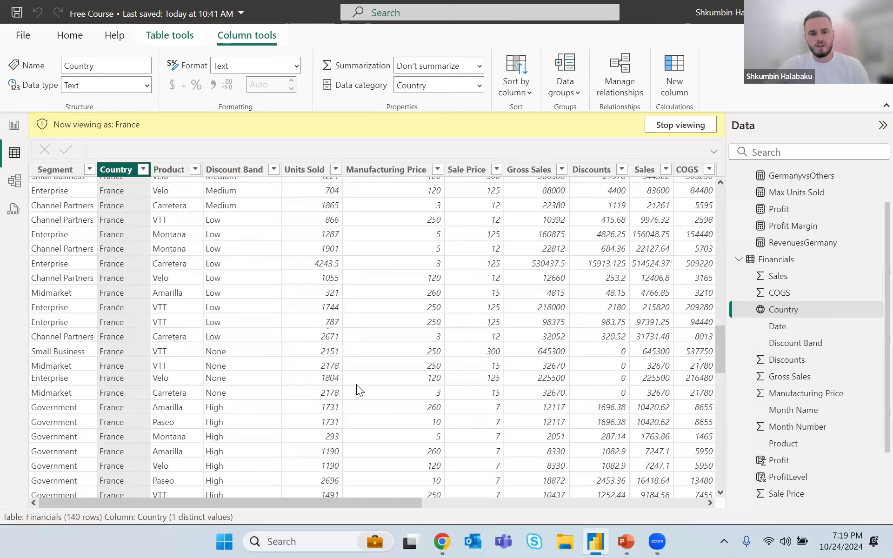
pyautogui.click(558, 503)
pyautogui.click(139, 503)
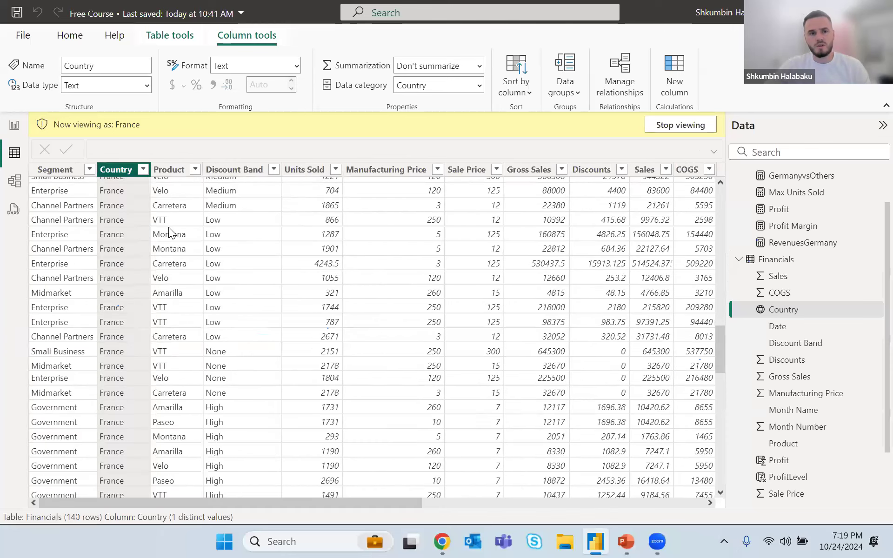
pyautogui.click(14, 126)
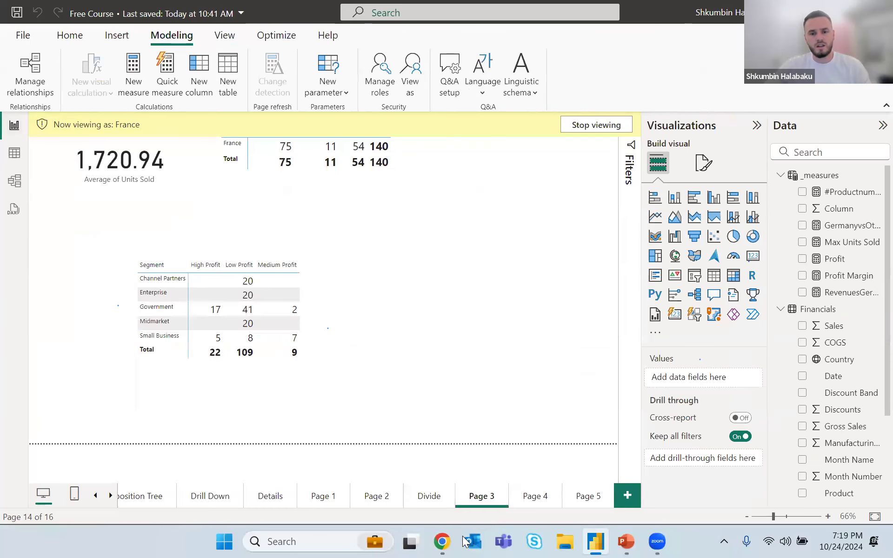
pyautogui.click(657, 542)
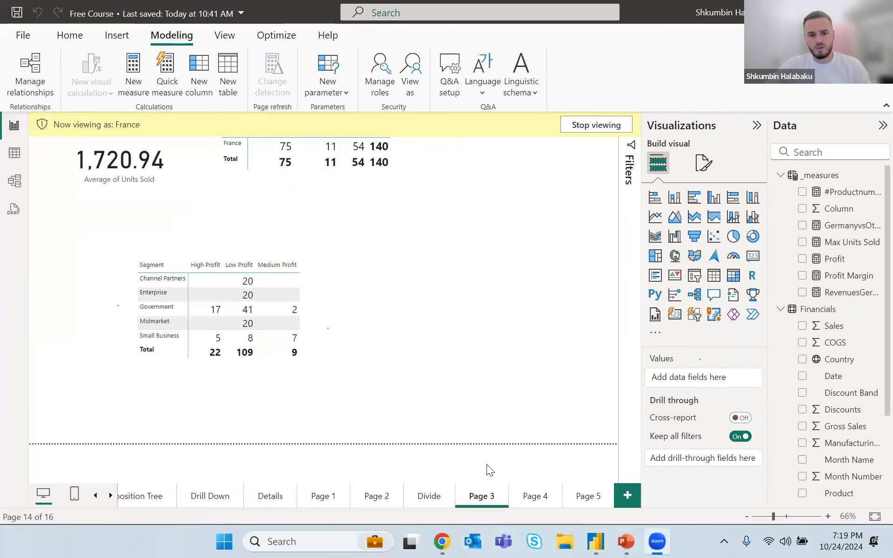
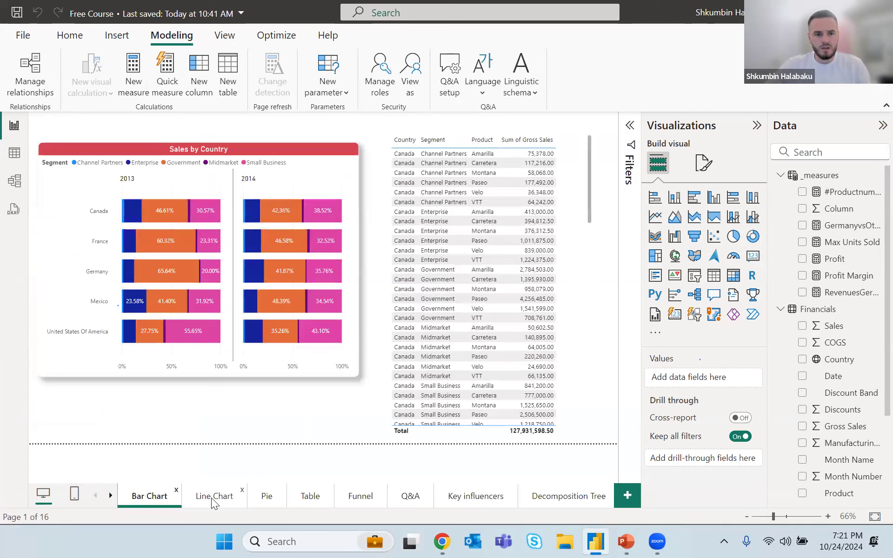
# Step: Look through the report pages from Pie to Decomposition Tree and delete the empty Page 5
pyautogui.click(276, 500)
pyautogui.click(304, 501)
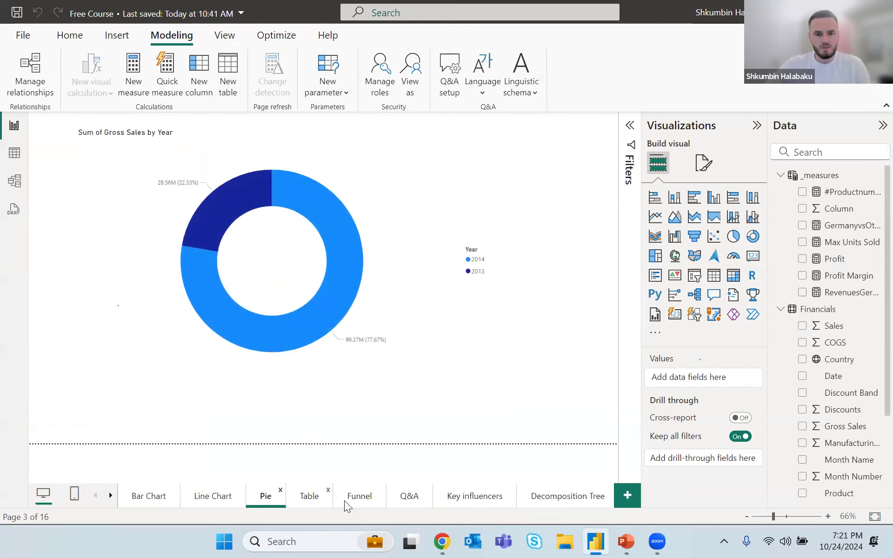
pyautogui.click(354, 500)
pyautogui.click(409, 500)
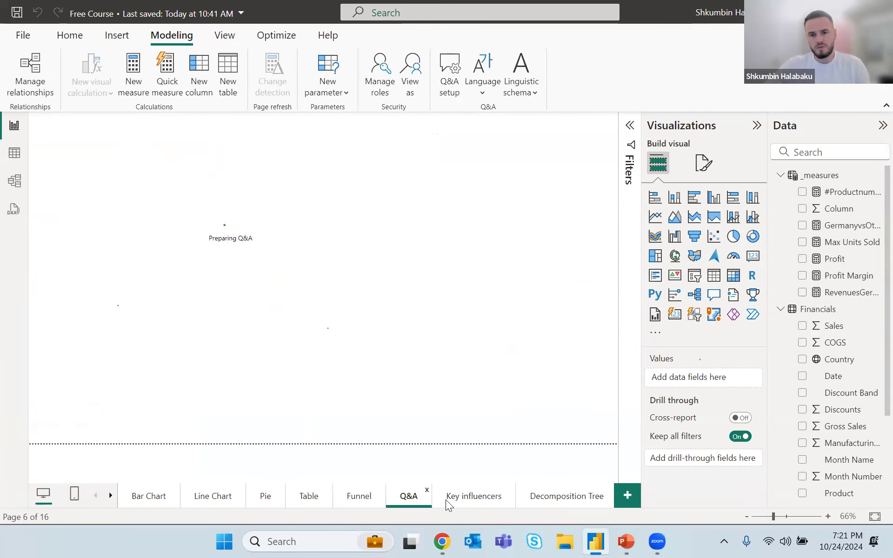
pyautogui.click(475, 499)
pyautogui.click(541, 498)
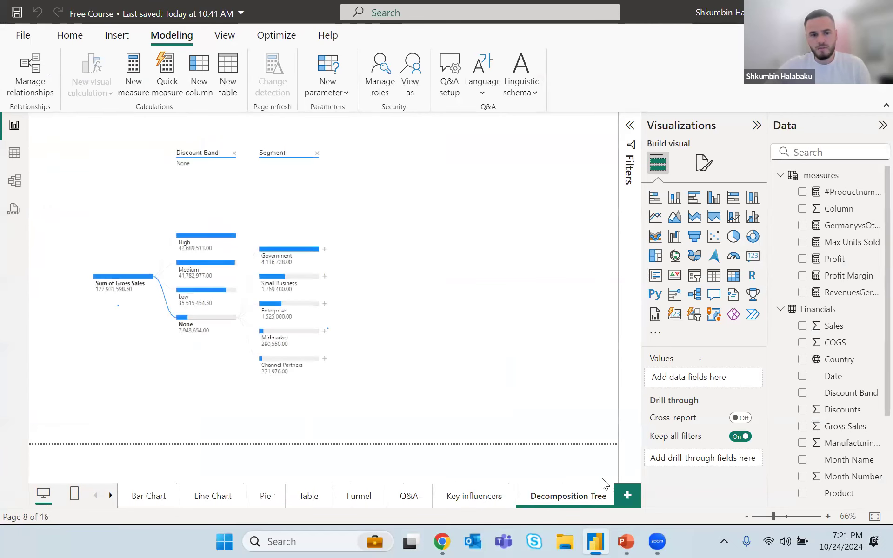
pyautogui.click(111, 496)
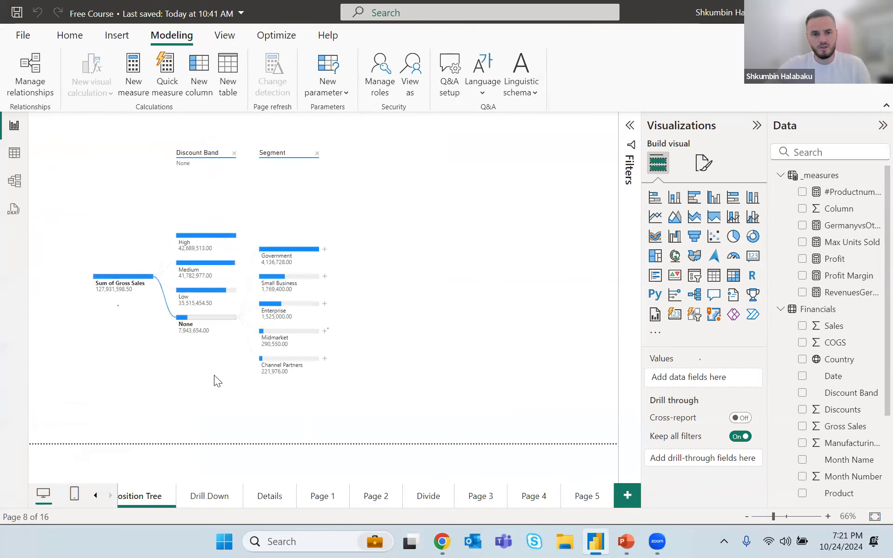
pyautogui.click(583, 499)
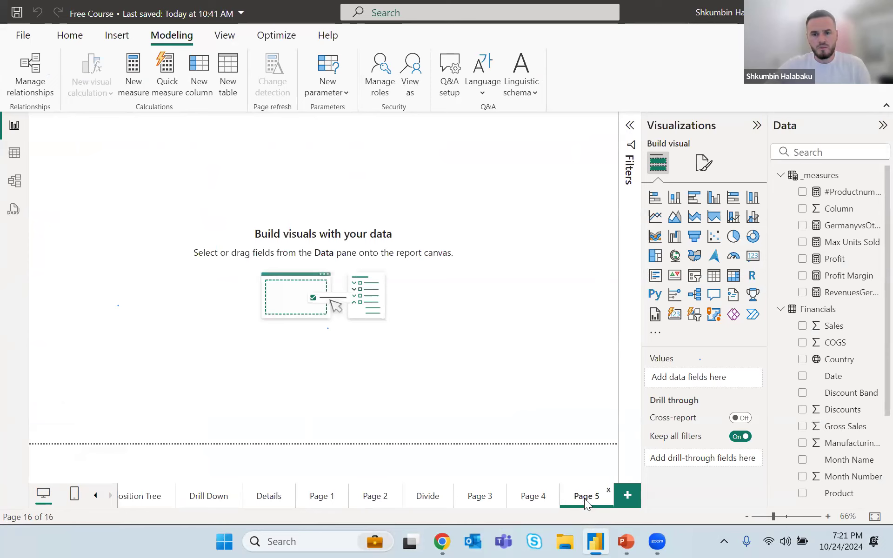
pyautogui.rightClick(584, 498)
pyautogui.click(615, 457)
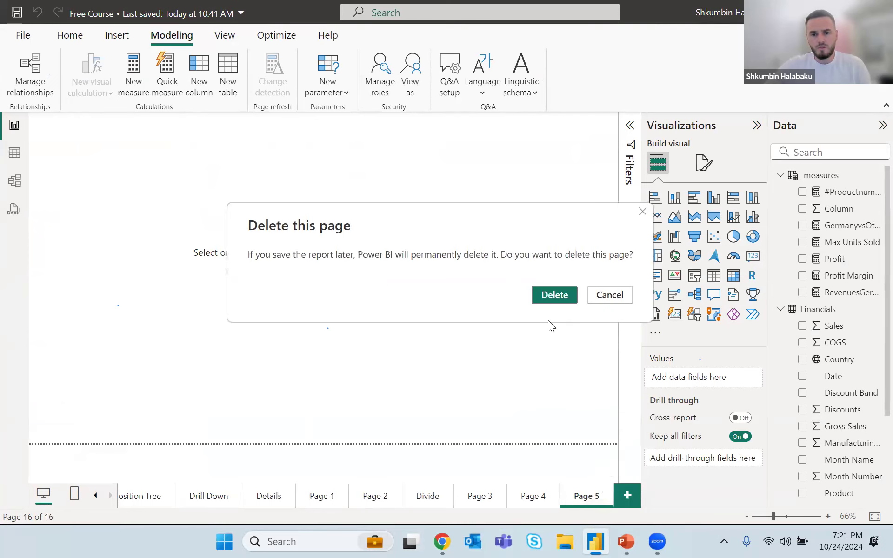
pyautogui.click(554, 295)
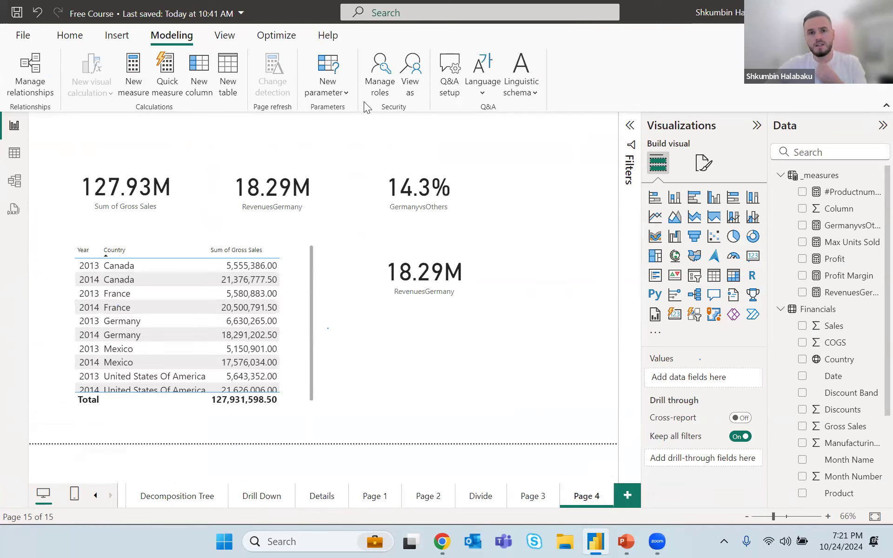
# Step: Look through the Page 3, Decomposition Tree, Page 1, Page 2 and Divide report pages
pyautogui.click(74, 38)
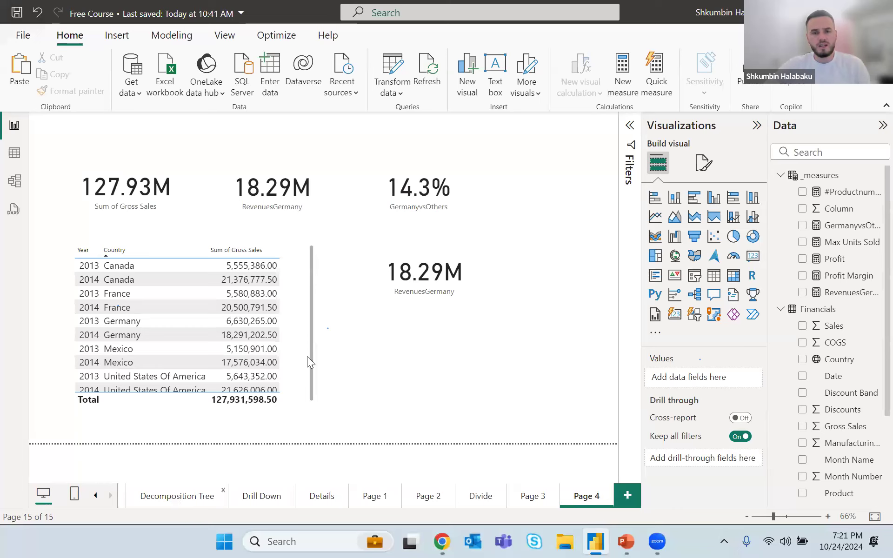
pyautogui.click(535, 497)
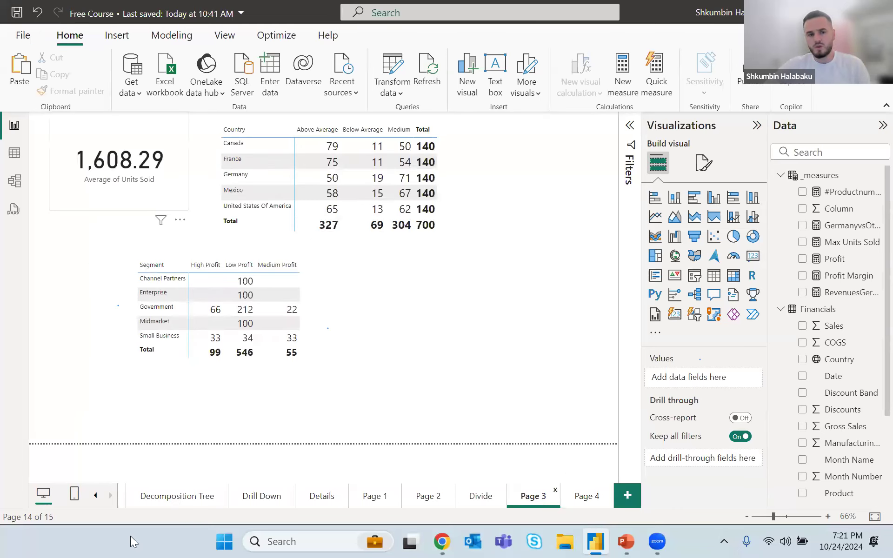
pyautogui.click(176, 497)
pyautogui.click(95, 496)
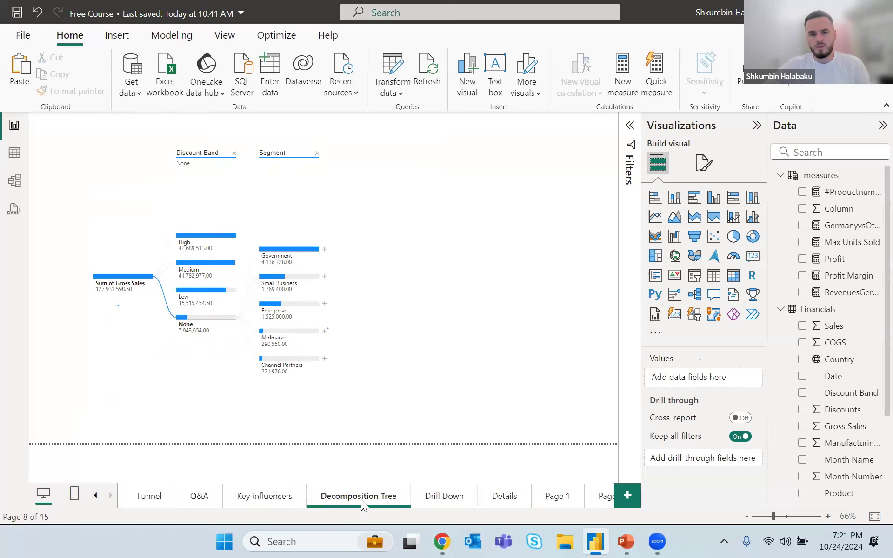
pyautogui.click(96, 496)
pyautogui.click(110, 496)
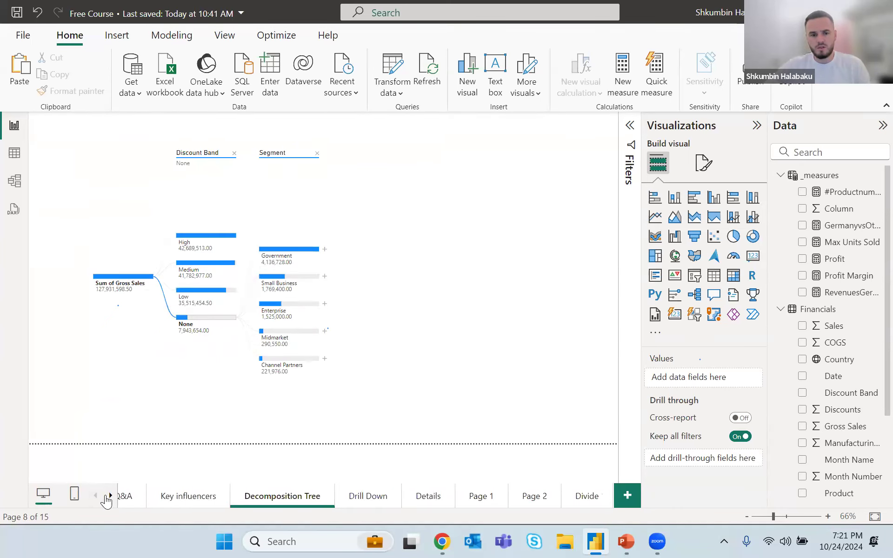
pyautogui.click(111, 496)
pyautogui.click(376, 496)
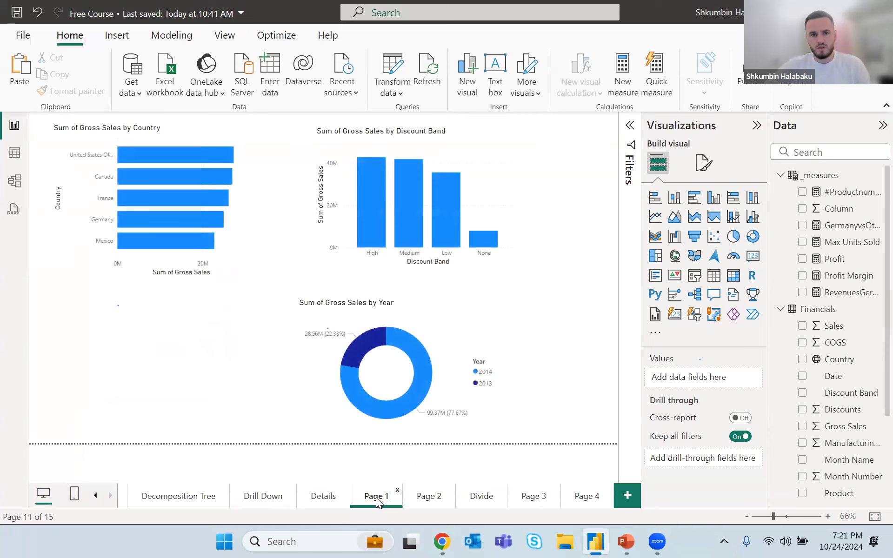
pyautogui.click(434, 501)
pyautogui.click(498, 500)
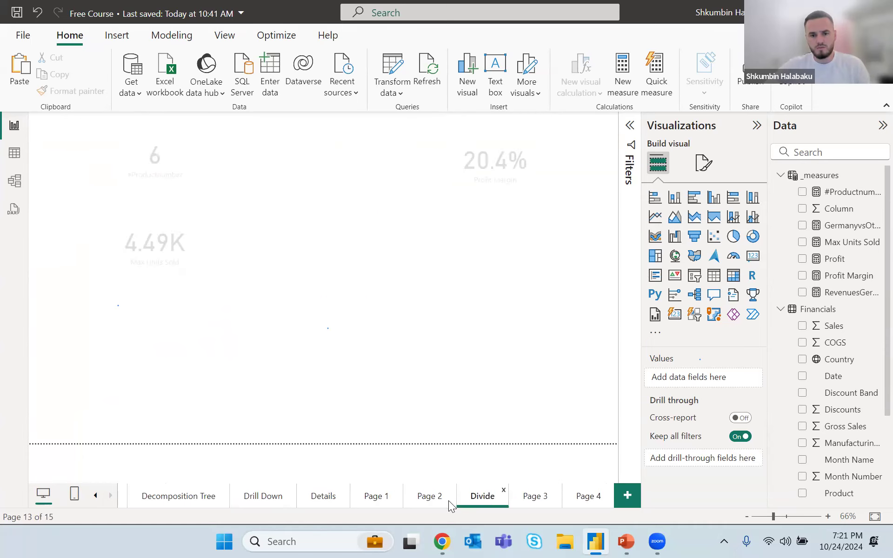
# Step: Hide the report's Page 3 and open Page 4
pyautogui.rightClick(537, 499)
pyautogui.click(565, 473)
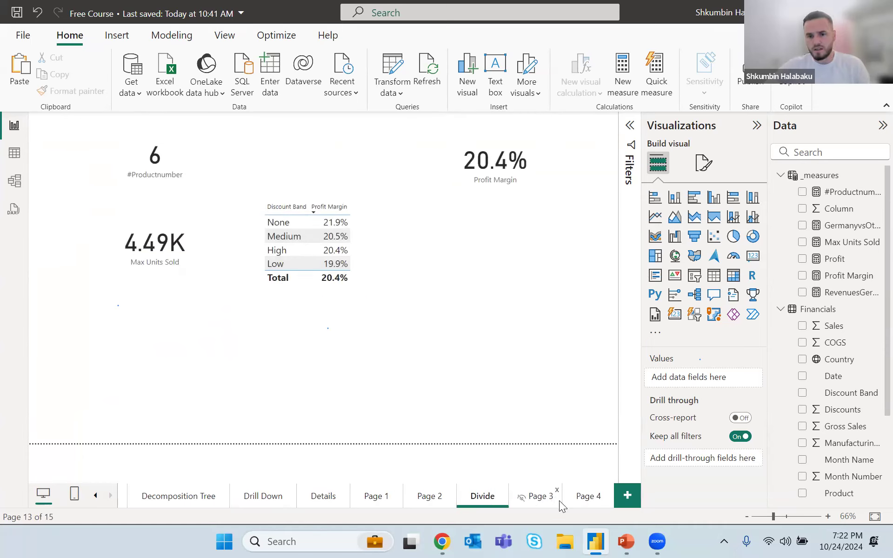
pyautogui.click(582, 499)
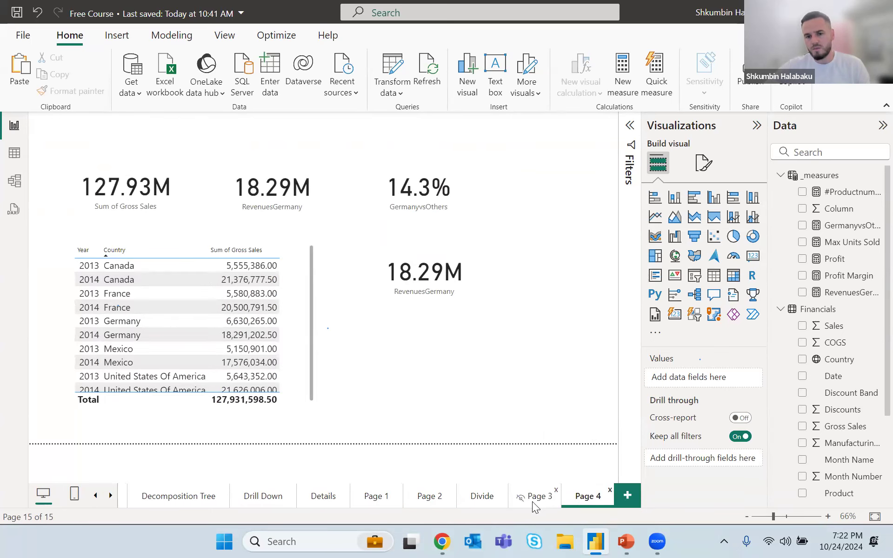
# Step: View Page 1 and Page 2 of the report and return to the Bar Chart page
pyautogui.rightClick(422, 500)
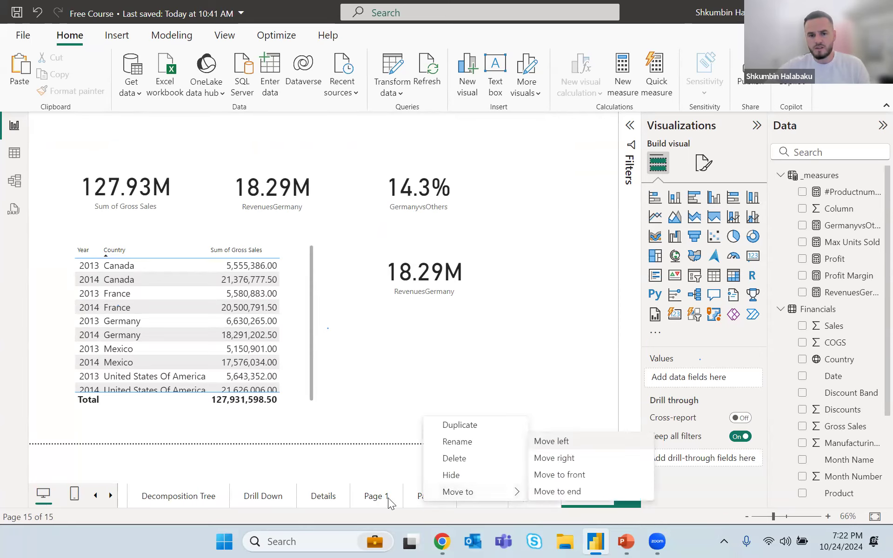
pyautogui.click(388, 500)
pyautogui.click(427, 498)
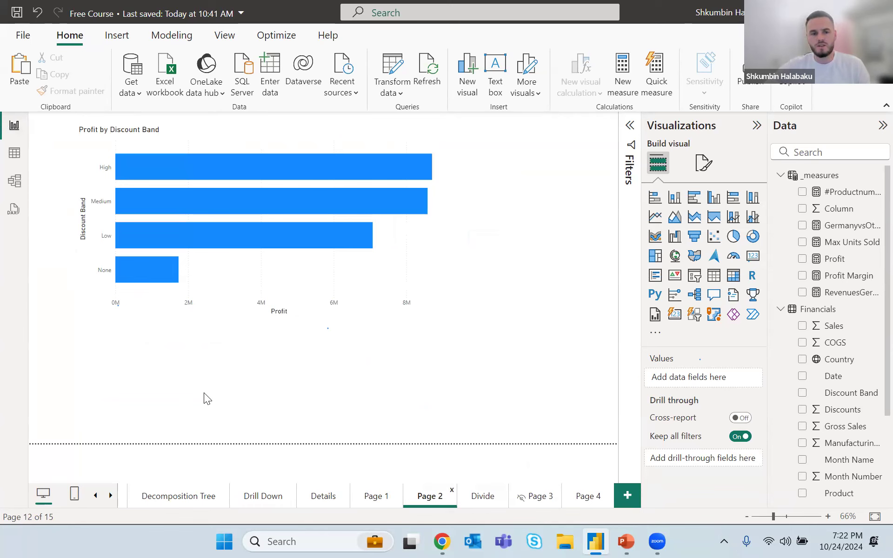
pyautogui.click(96, 496)
pyautogui.click(95, 496)
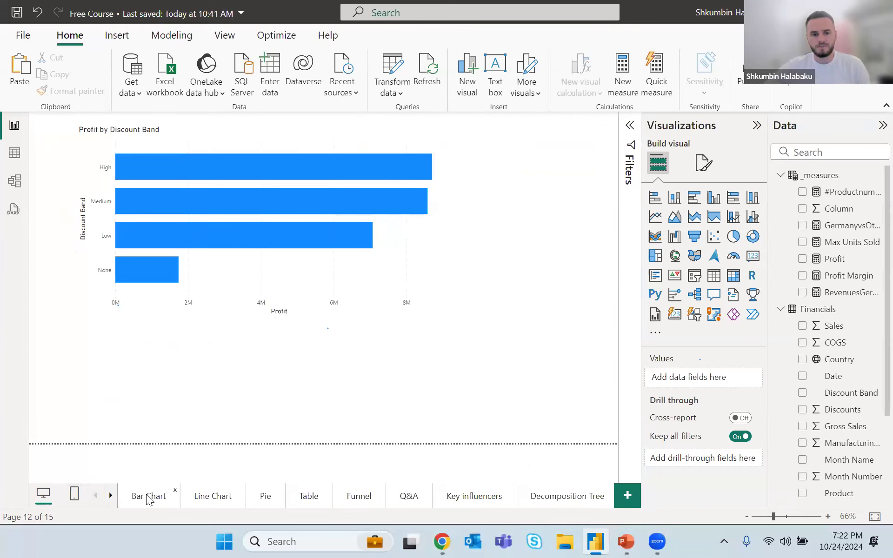
pyautogui.click(148, 498)
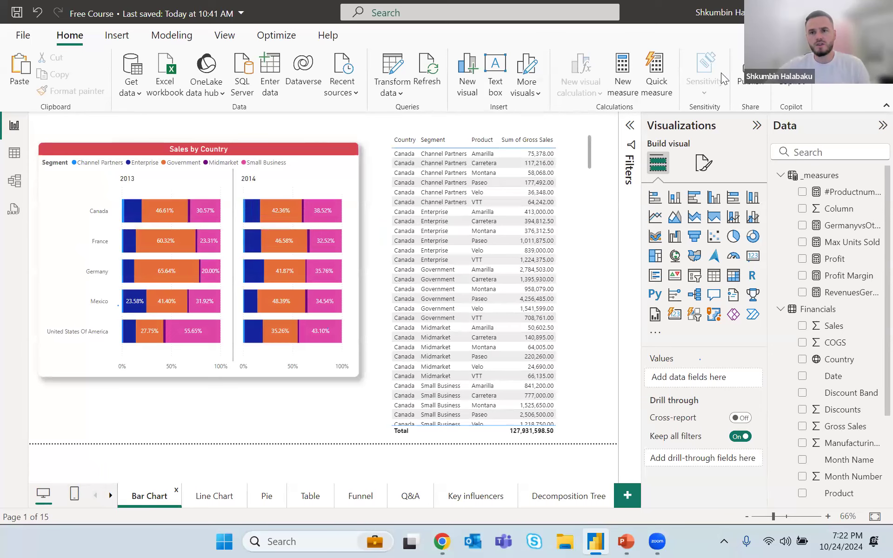
# Step: Switch to Chrome, open google.com in a new tab and close the LinkedIn messaging tab
pyautogui.click(440, 541)
pyautogui.click(221, 14)
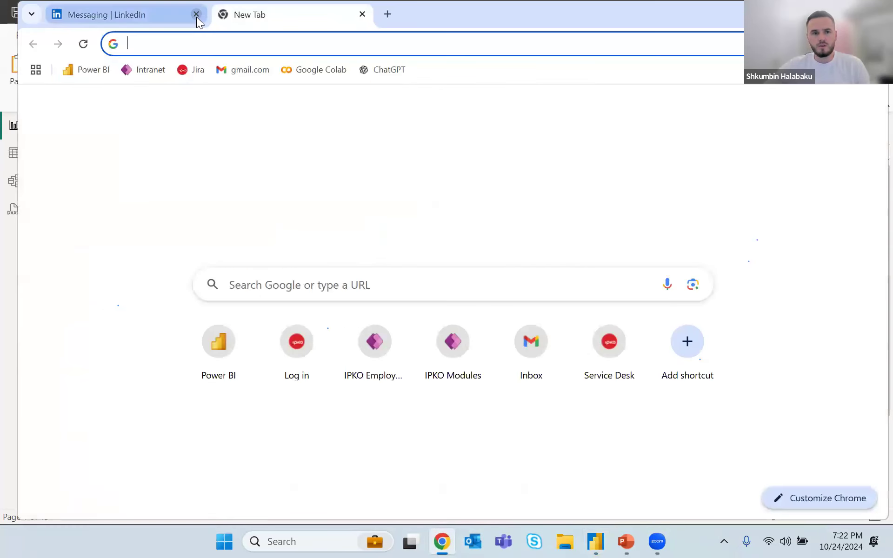
pyautogui.click(196, 16)
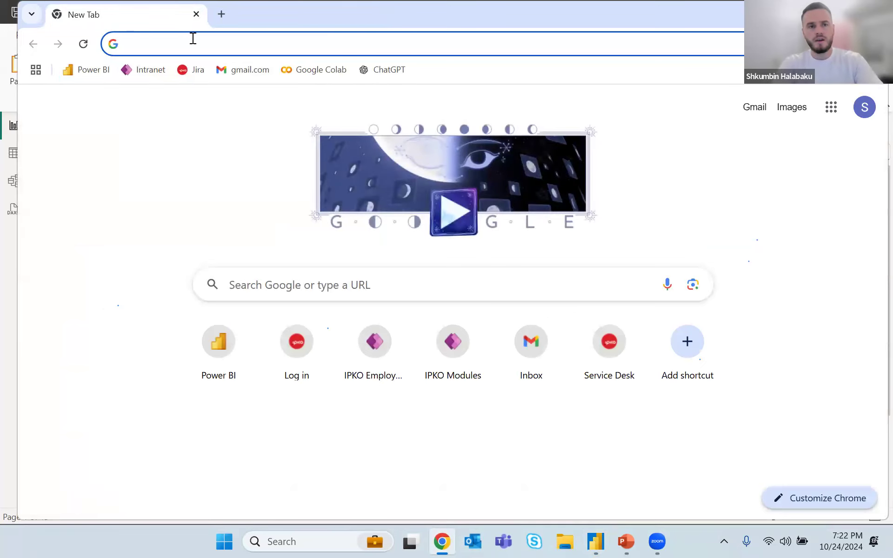
pyautogui.write('google.com')
pyautogui.press('Return')
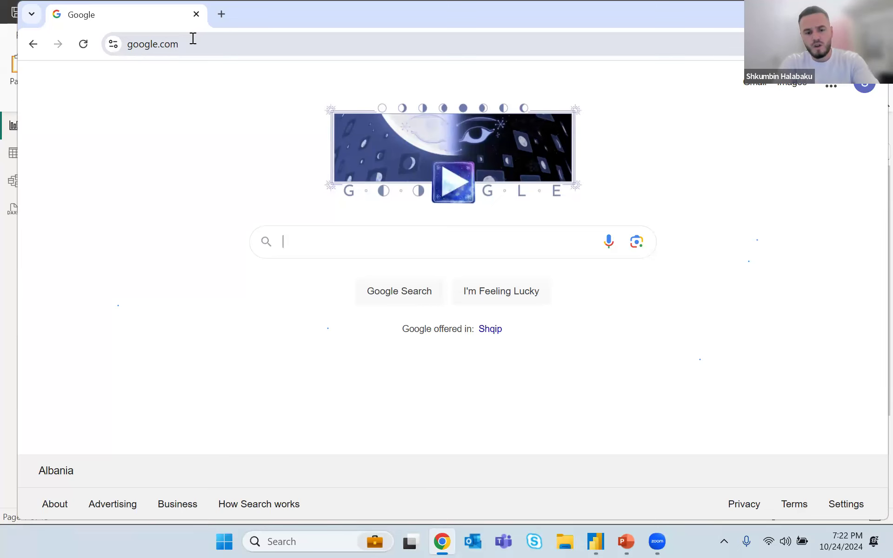
# Step: Search for power bi service, open the app.powerbi.com result and go to the Creative Hub workspace
pyautogui.write('power')
pyautogui.press('Down')
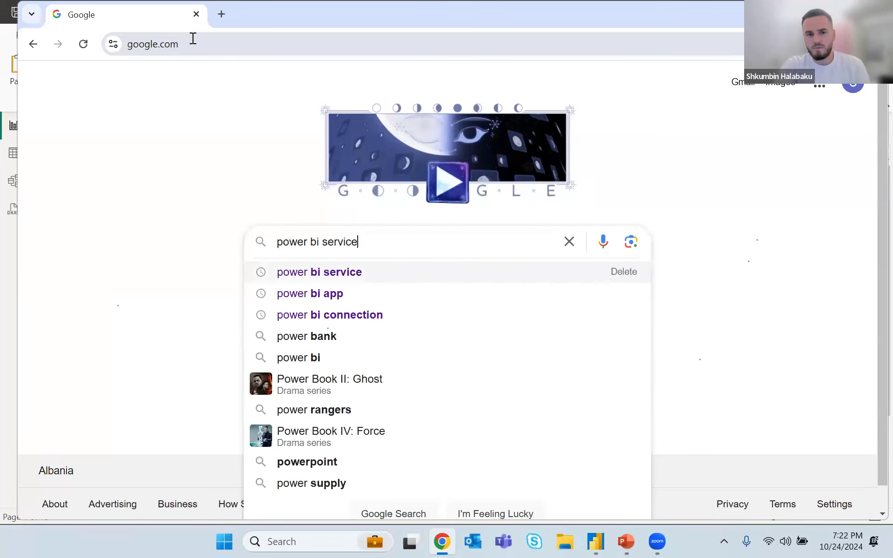
pyautogui.press('Return')
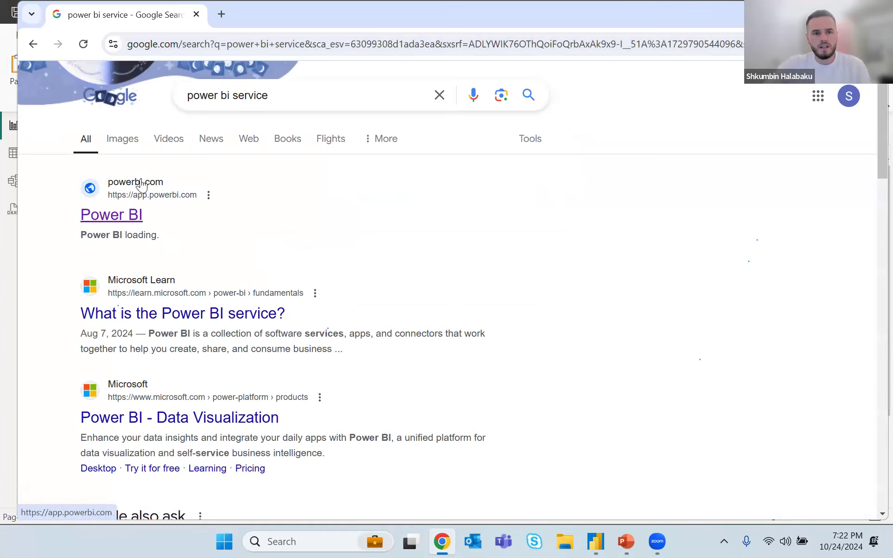
pyautogui.click(123, 217)
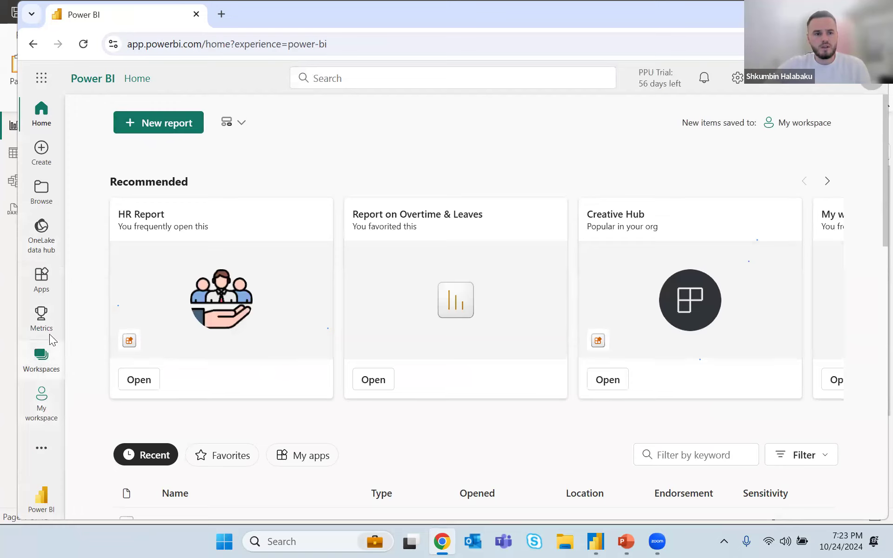
pyautogui.click(42, 361)
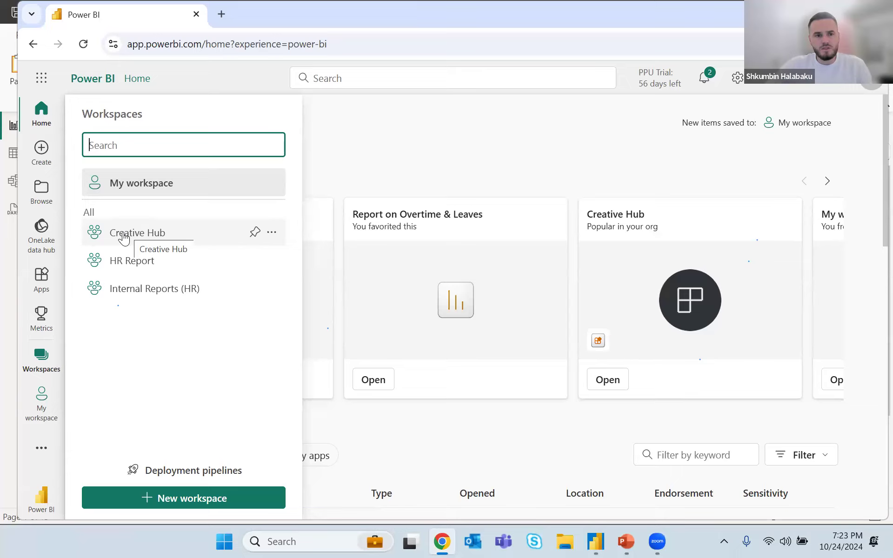
pyautogui.click(126, 235)
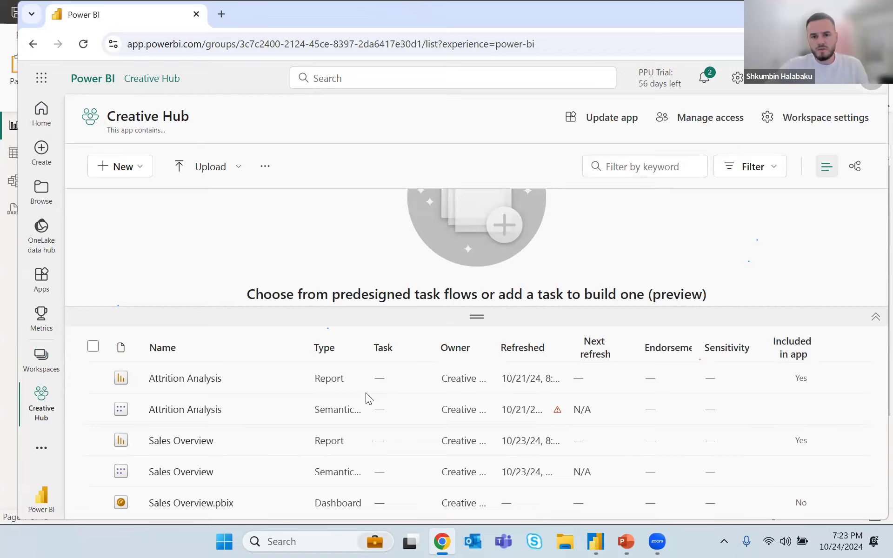
# Step: Save and publish the Free Course report from Power BI Desktop to the Creative Hub workspace, and return to that workspace in Chrome
pyautogui.hotkey('alt', 'Tab')
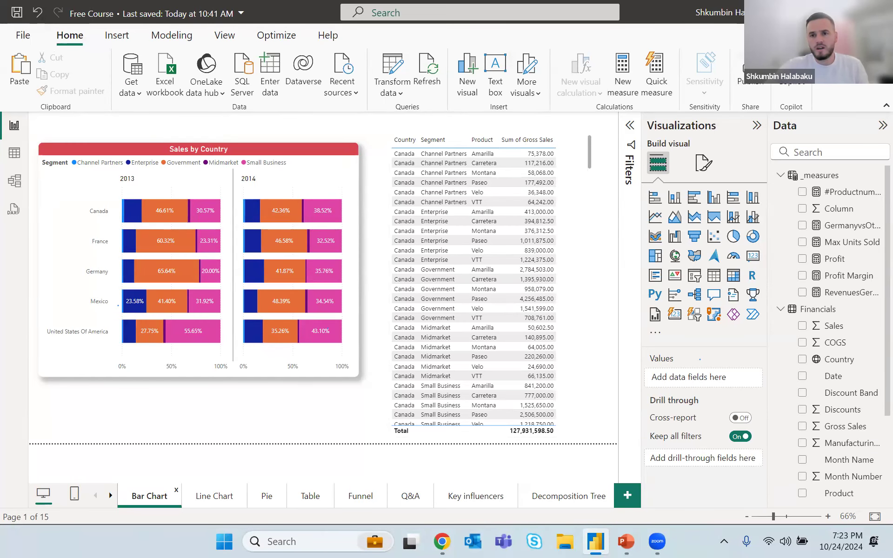
pyautogui.click(749, 77)
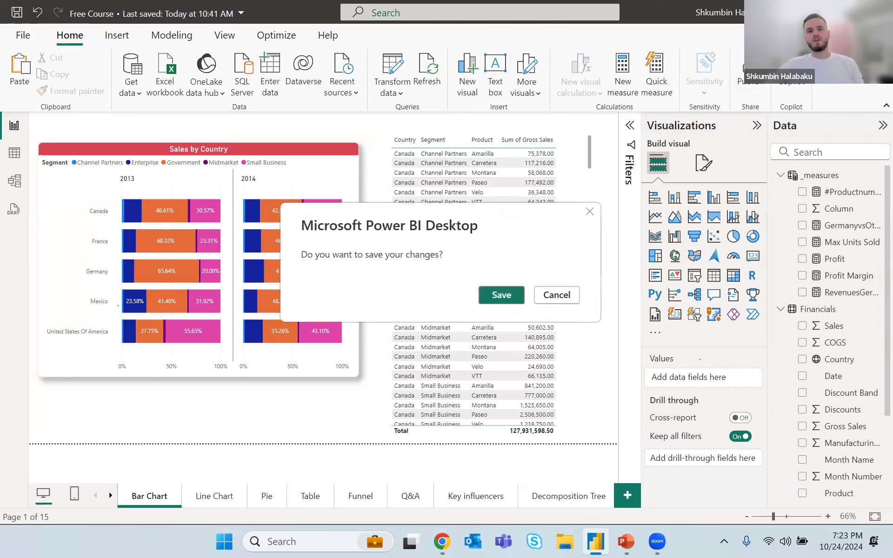
pyautogui.click(507, 295)
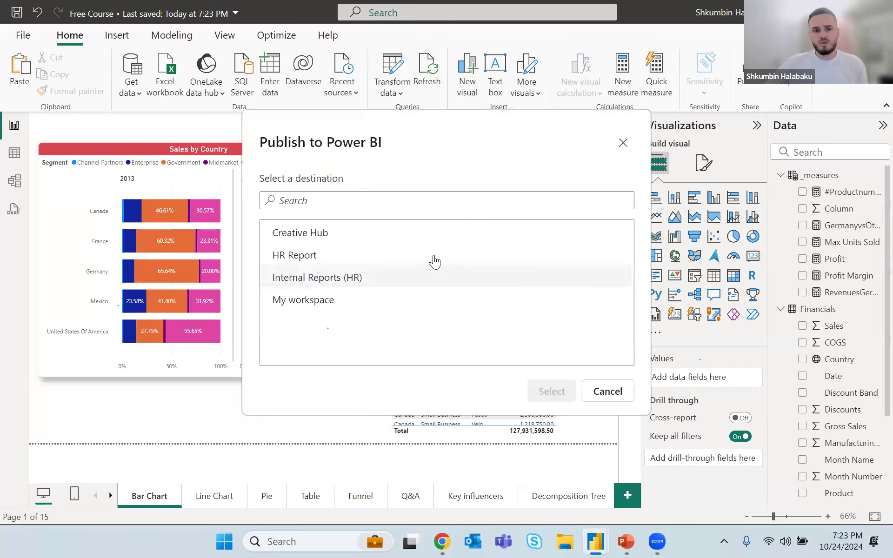
pyautogui.click(308, 235)
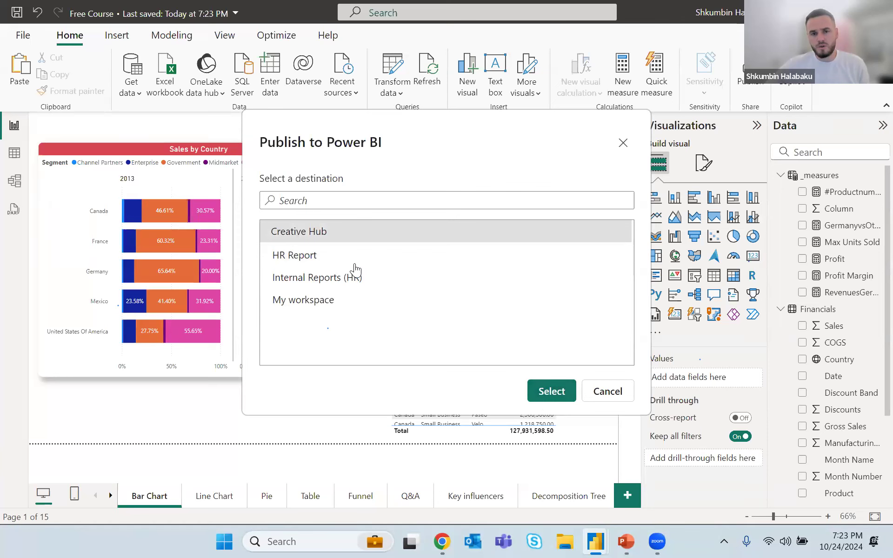
pyautogui.click(549, 390)
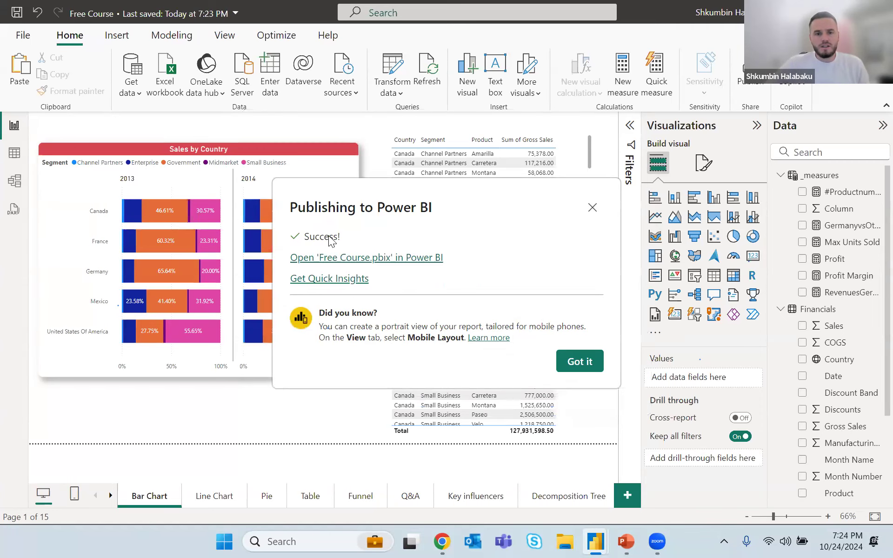
pyautogui.click(581, 365)
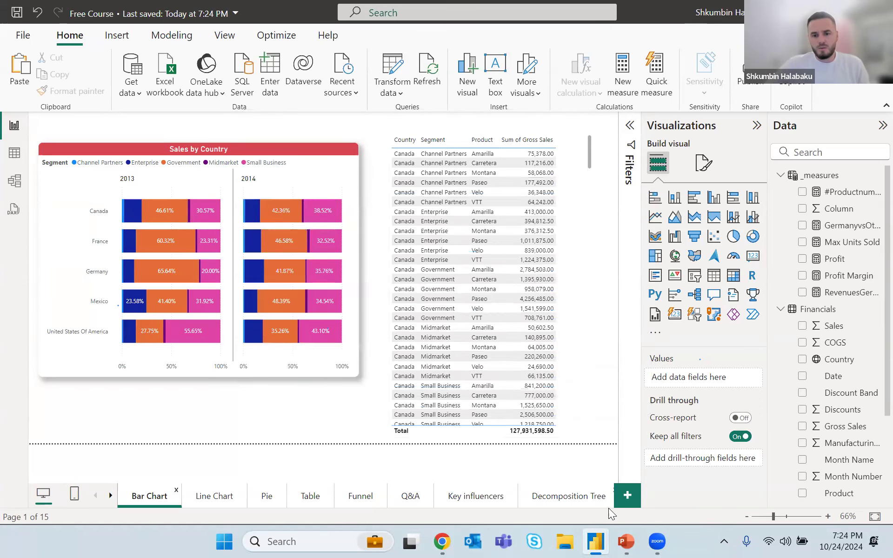
pyautogui.click(442, 541)
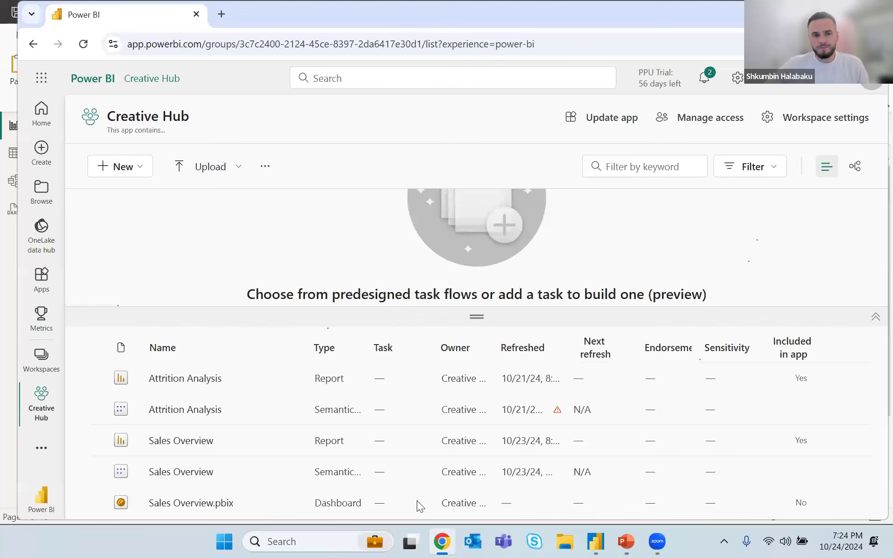
# Step: Maximize the browser window, refresh the Creative Hub workspace and open the published Free Course report
pyautogui.doubleClick(390, 26)
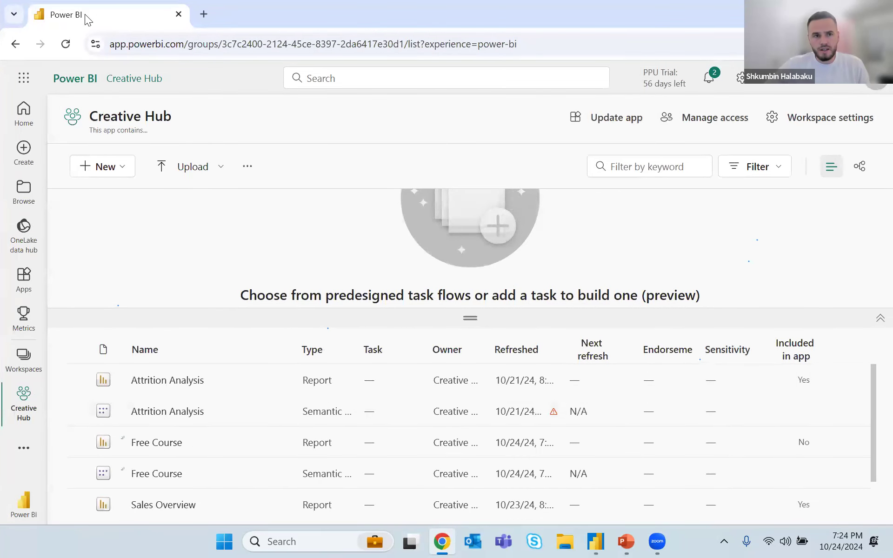
pyautogui.click(66, 43)
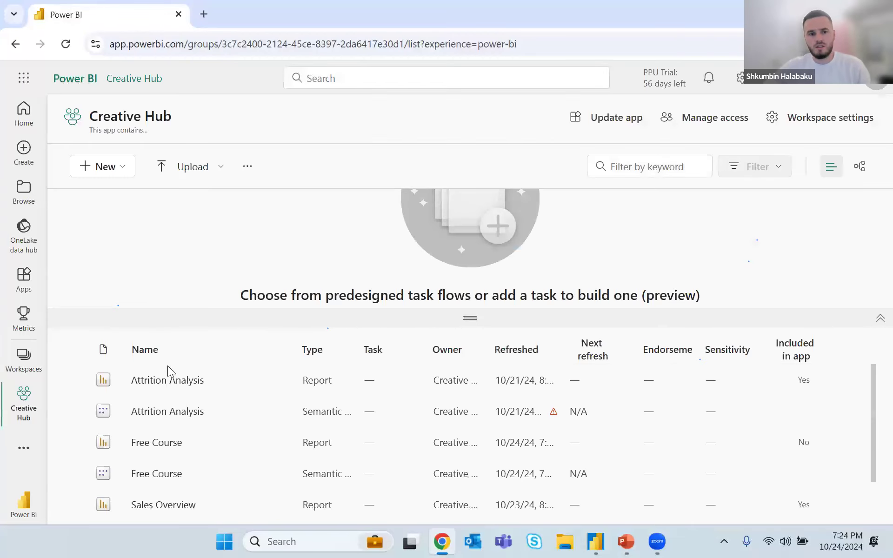
pyautogui.scroll(-2, 218, 396)
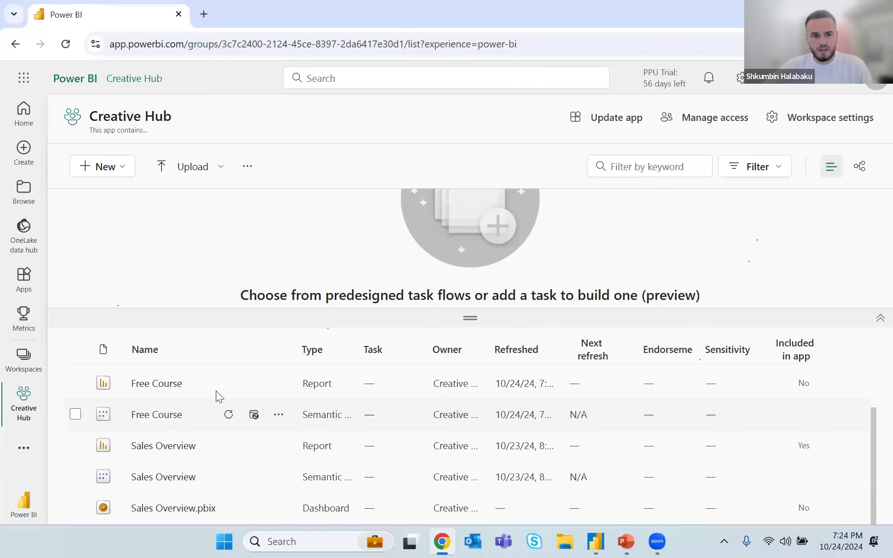
pyautogui.scroll(2, 219, 395)
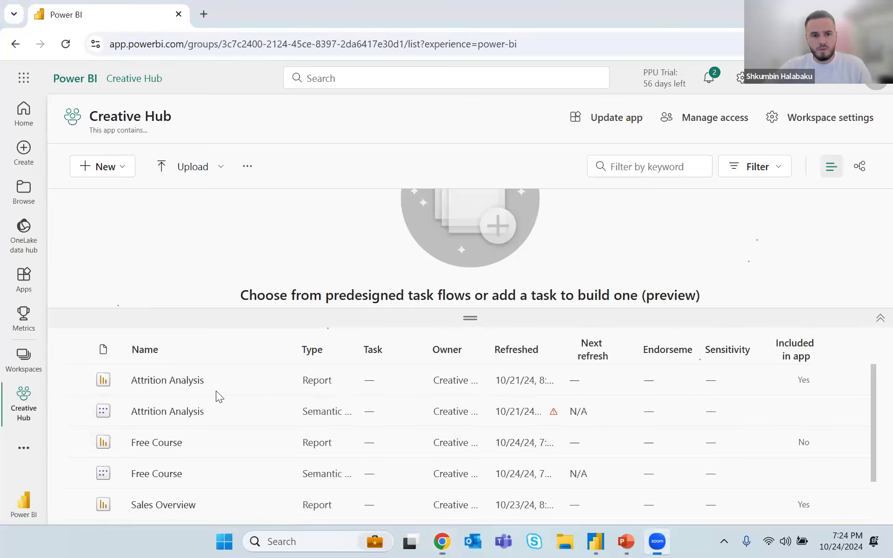
pyautogui.click(156, 444)
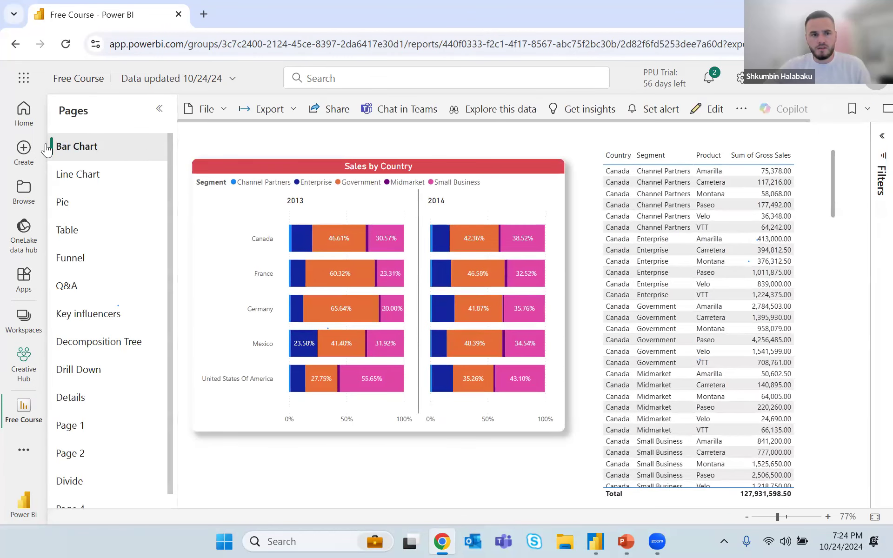
# Step: View the Line Chart, Pie, Table, Funnel, Key influencers, Decomposition Tree and Drill Down pages, and return to the Bar Chart page
pyautogui.click(79, 176)
pyautogui.click(79, 203)
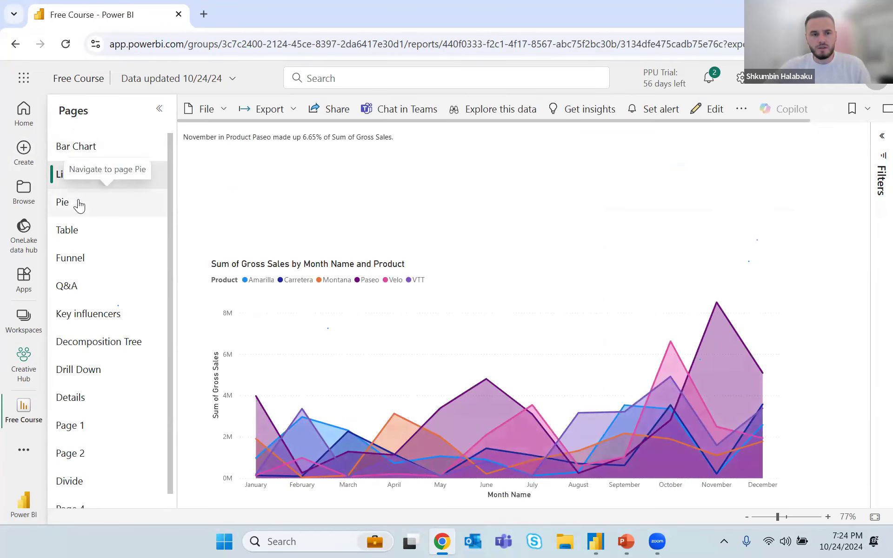
pyautogui.click(74, 231)
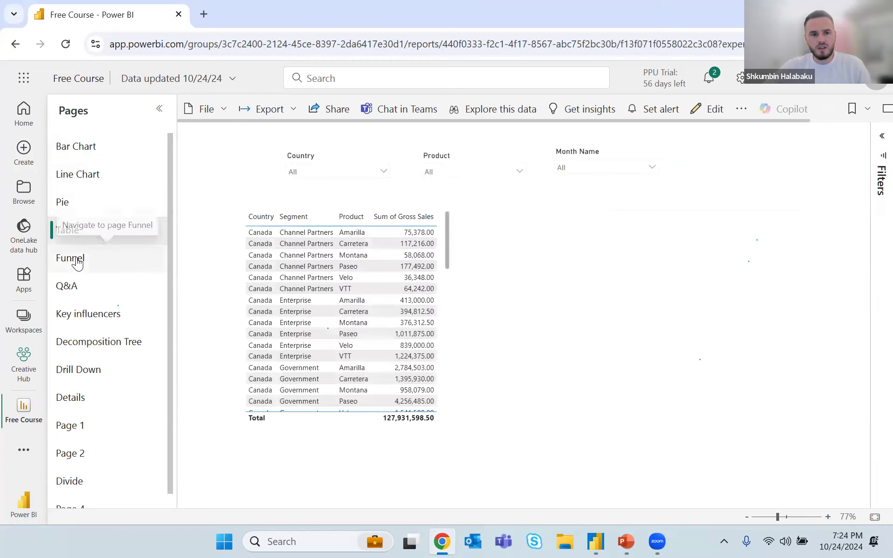
pyautogui.click(75, 260)
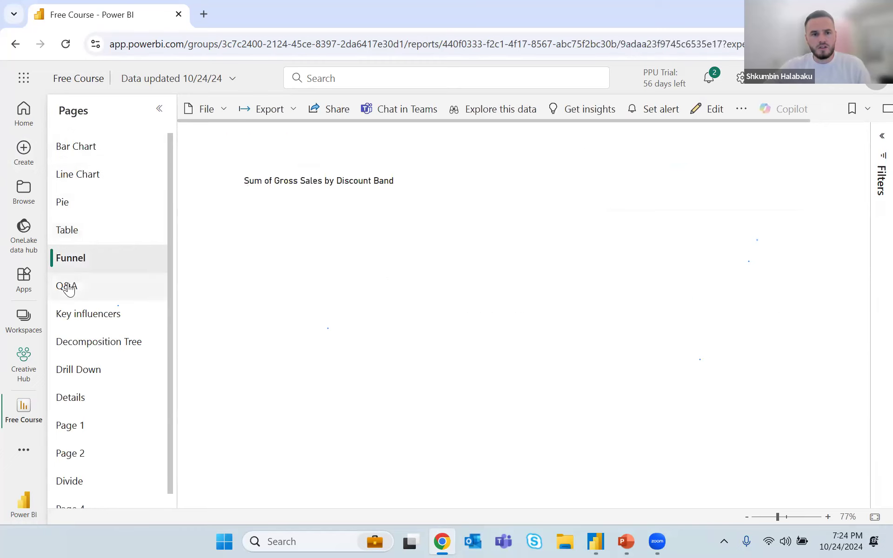
pyautogui.click(89, 320)
pyautogui.click(90, 347)
pyautogui.click(93, 370)
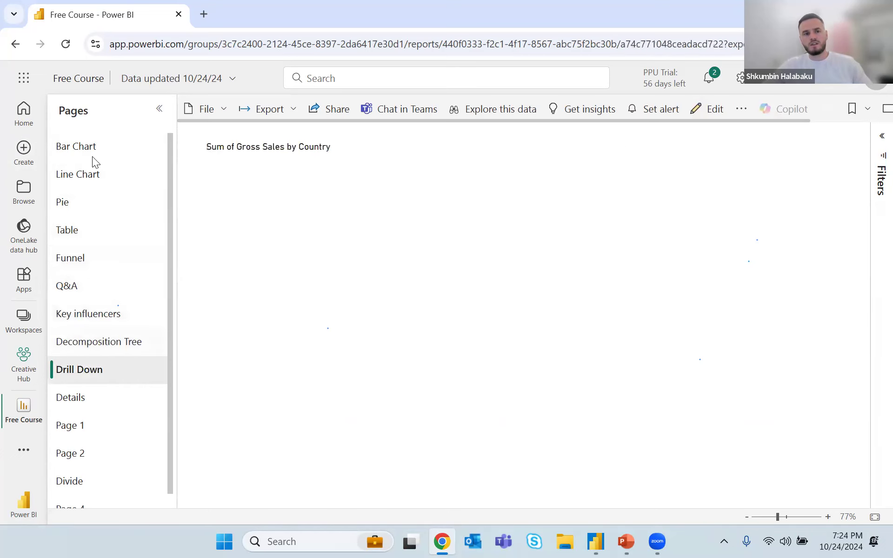
pyautogui.click(90, 147)
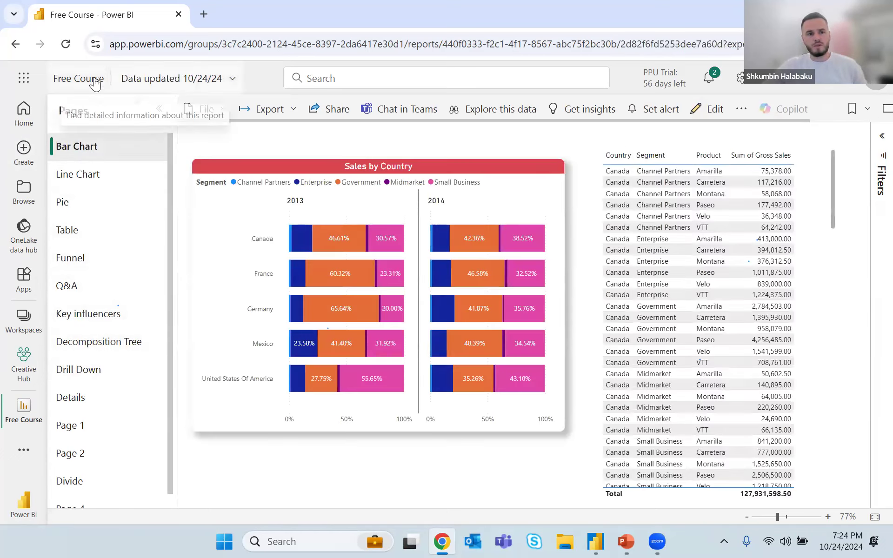
# Step: Go back to the Creative Hub workspace and open the form for adding people to its access list
pyautogui.click(93, 81)
pyautogui.click(103, 180)
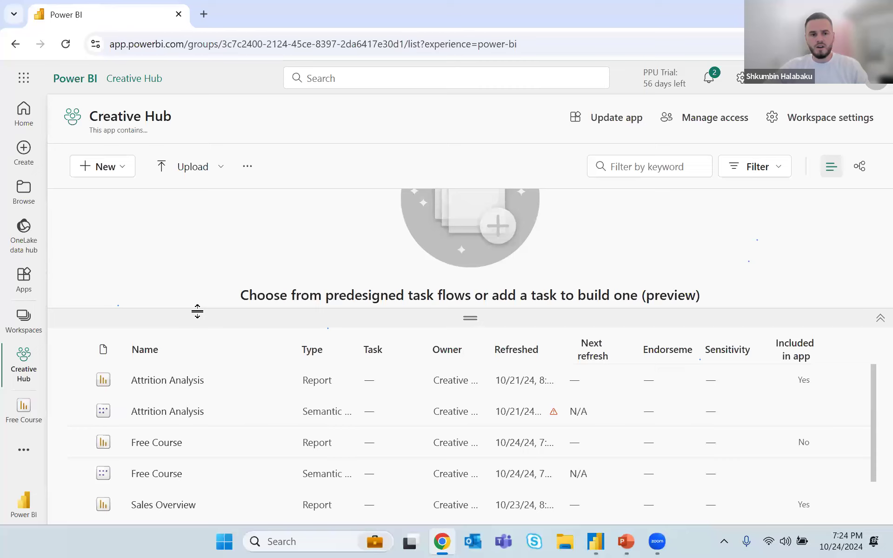
pyautogui.scroll(-1, 246, 414)
pyautogui.scroll(1, 246, 403)
pyautogui.click(717, 125)
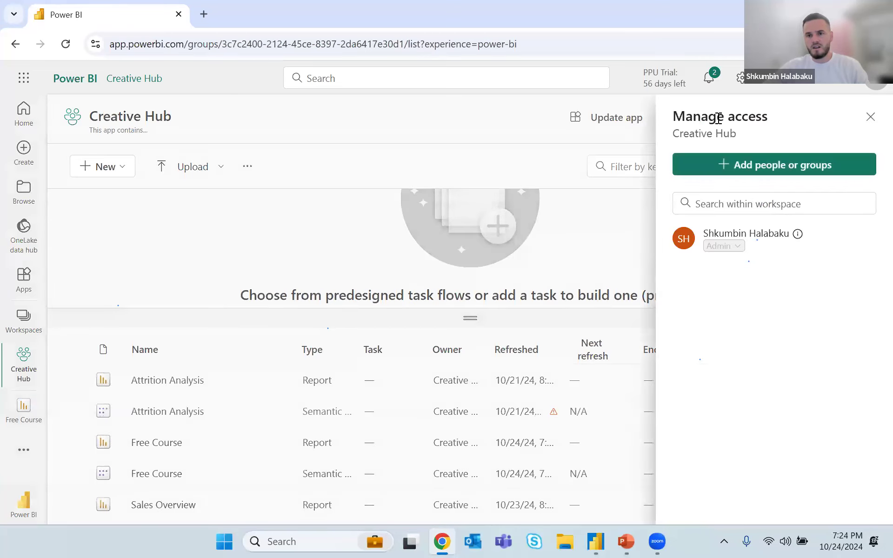
pyautogui.click(787, 172)
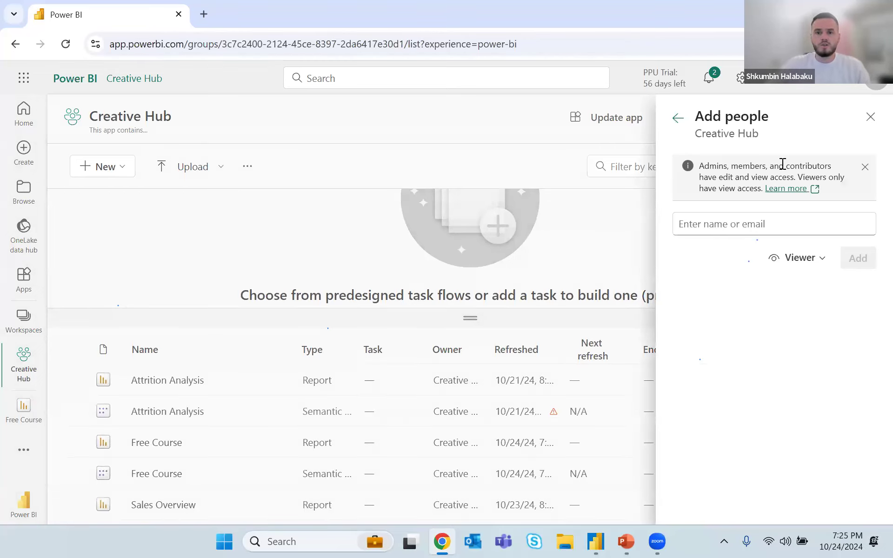
pyautogui.click(734, 222)
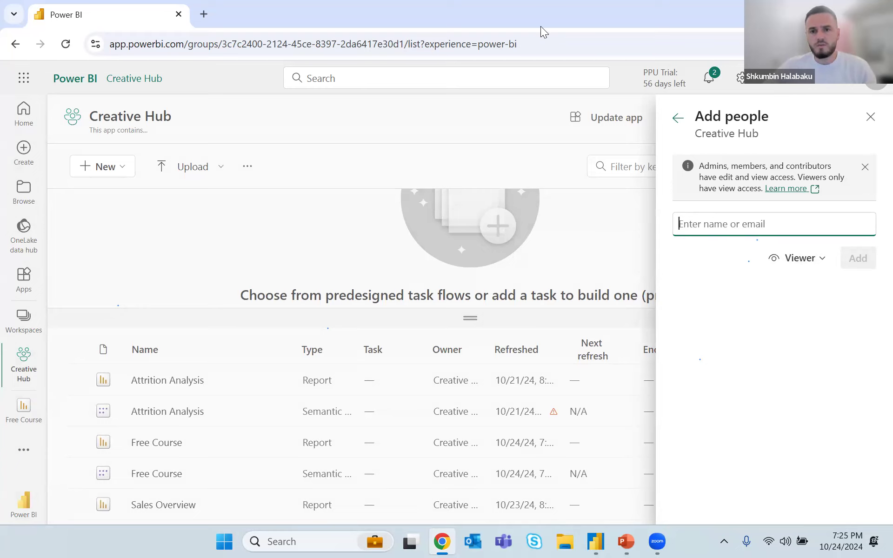
# Step: Examine the Admin, Member, Contributor and Viewer roles offered for people added to the workspace
pyautogui.click(808, 257)
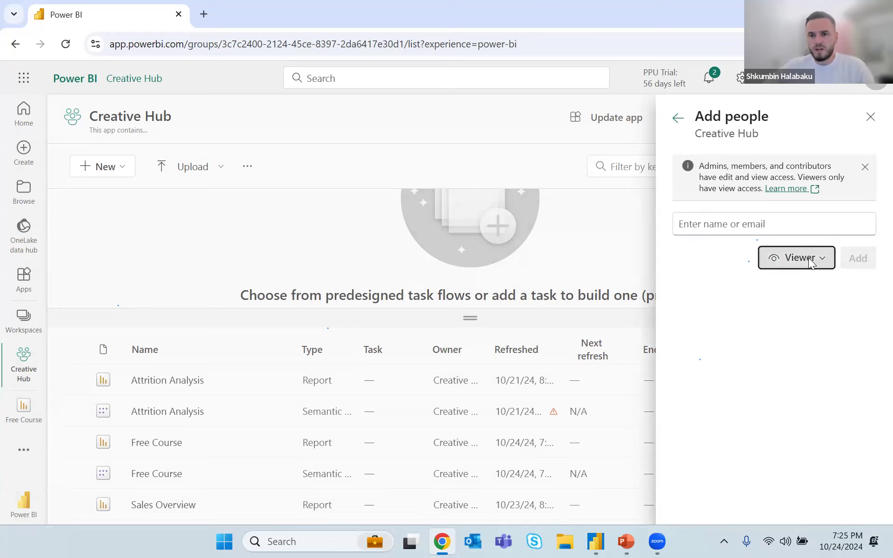
pyautogui.click(769, 409)
pyautogui.click(707, 224)
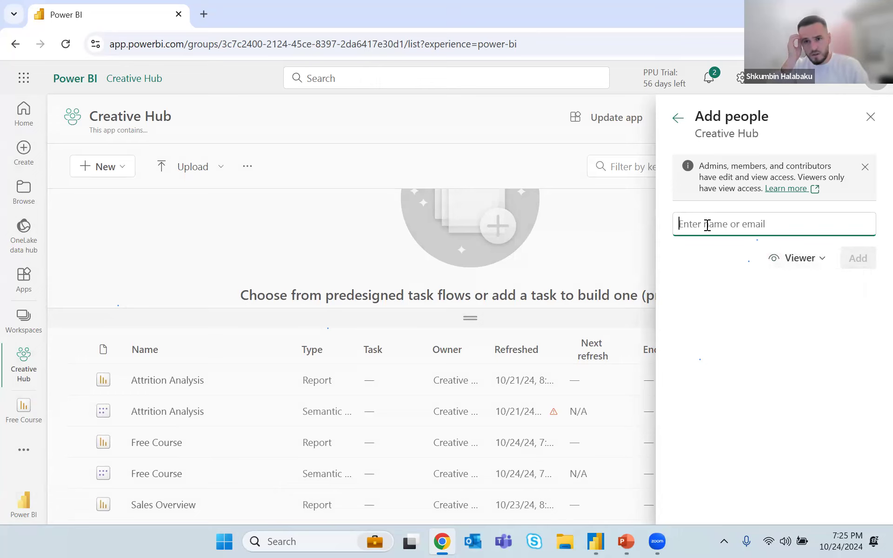
pyautogui.click(798, 251)
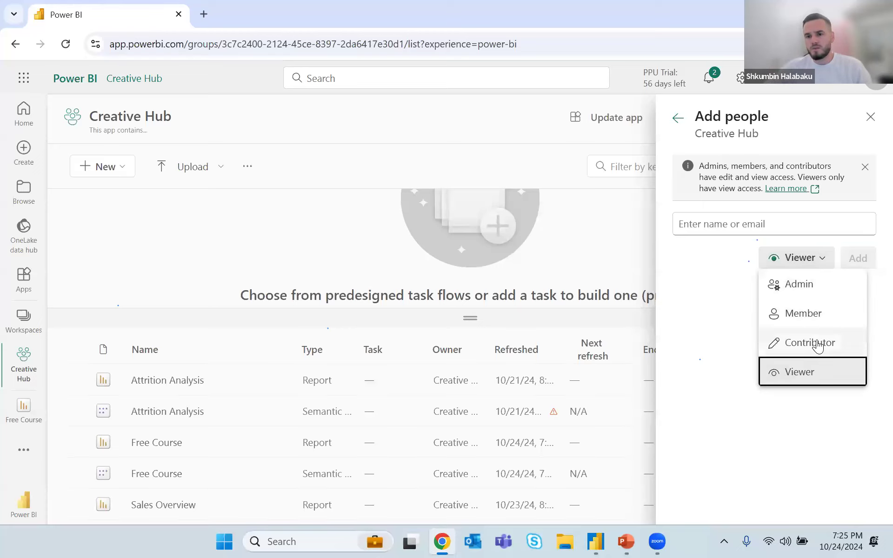
pyautogui.click(701, 270)
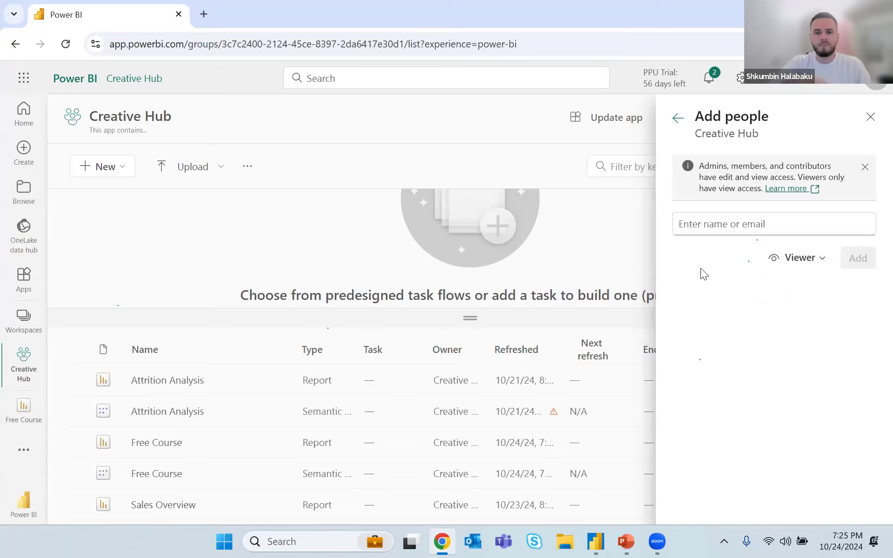
pyautogui.click(823, 259)
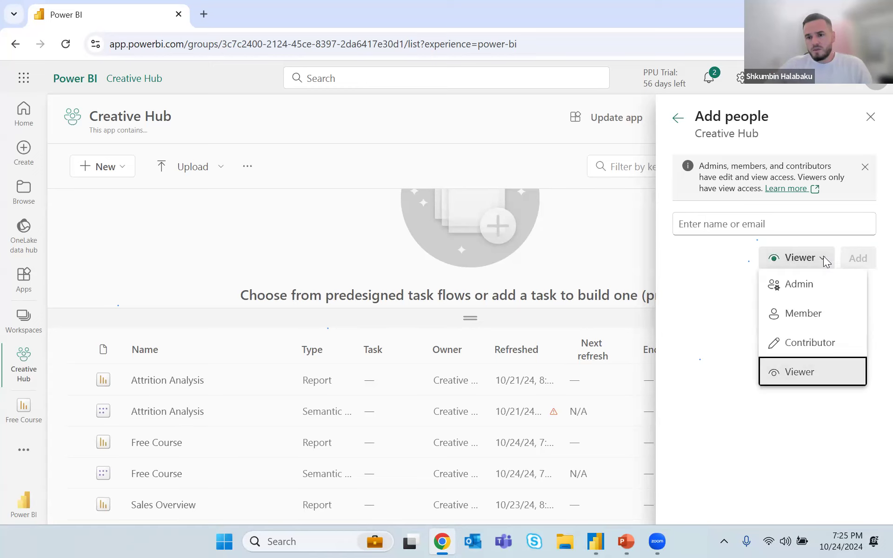
pyautogui.click(706, 268)
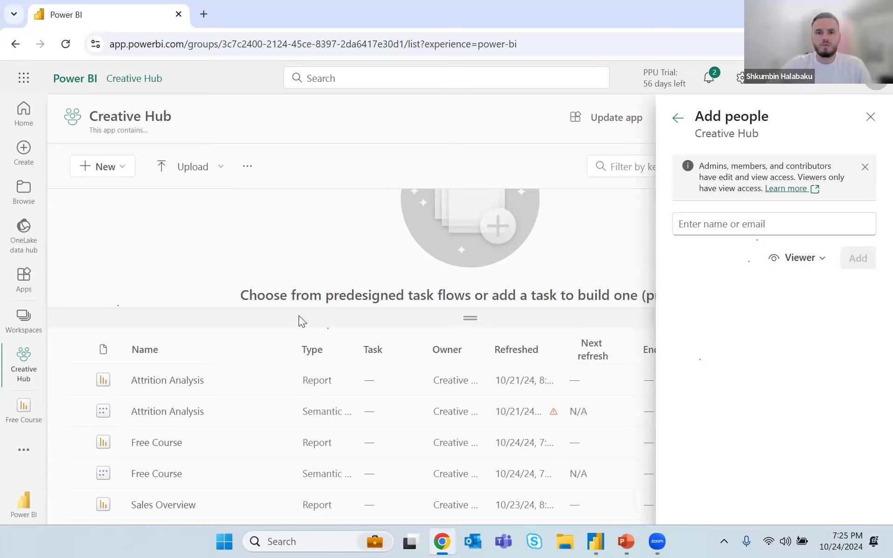
# Step: Switch to Power BI Desktop and look over the common data sources and the Model, Table and Report views
pyautogui.click(596, 541)
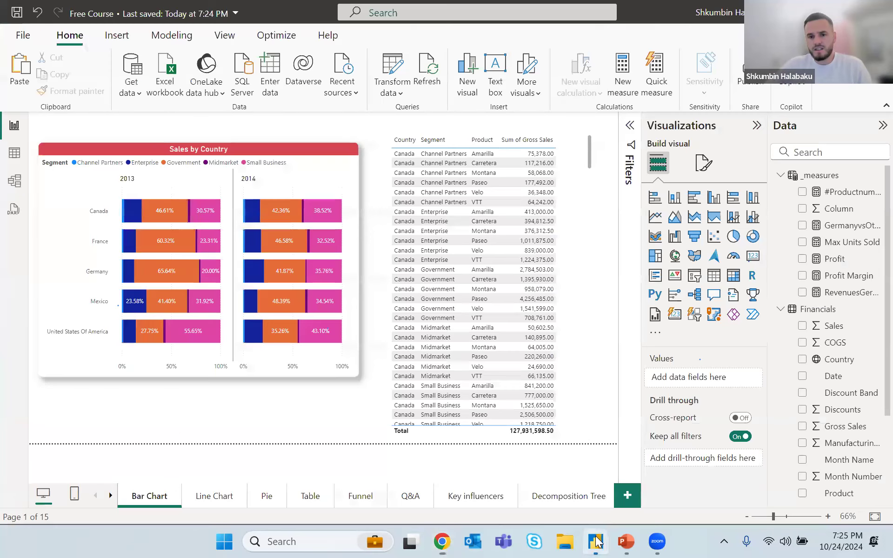
pyautogui.click(134, 95)
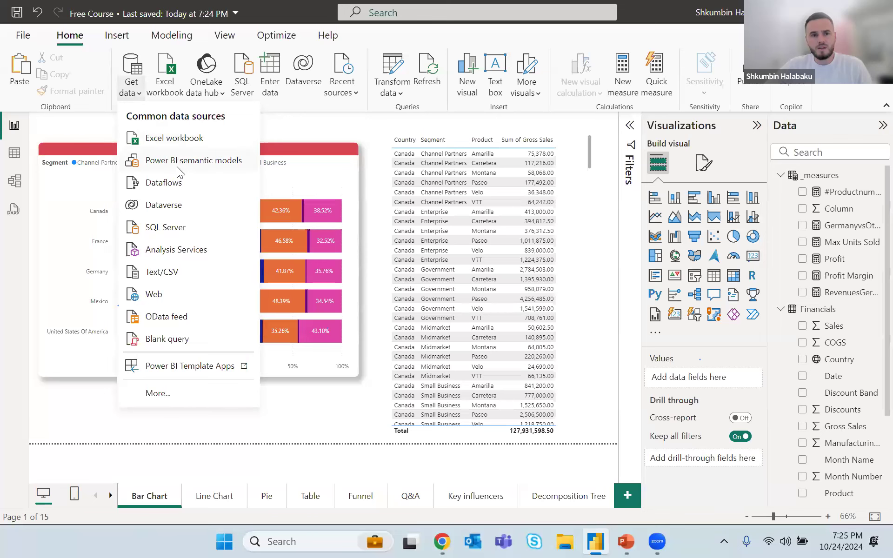
pyautogui.click(14, 181)
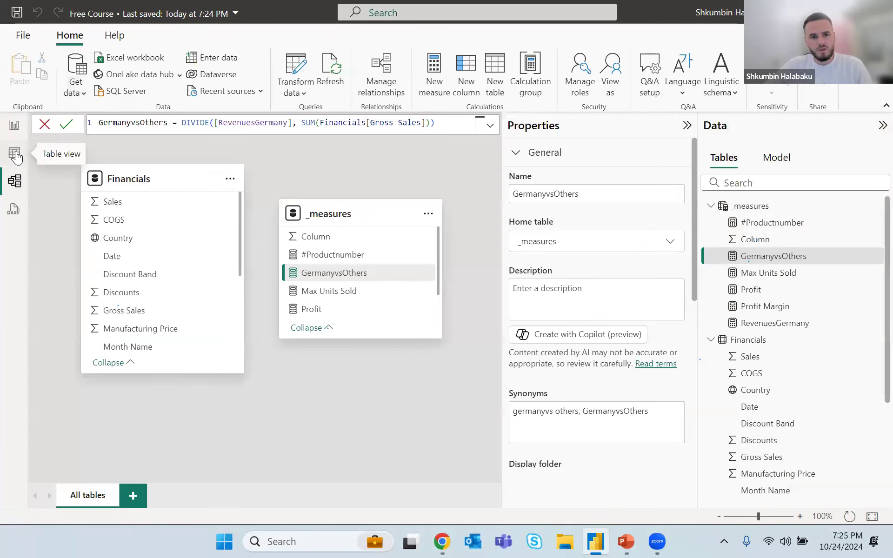
pyautogui.click(14, 154)
pyautogui.click(14, 125)
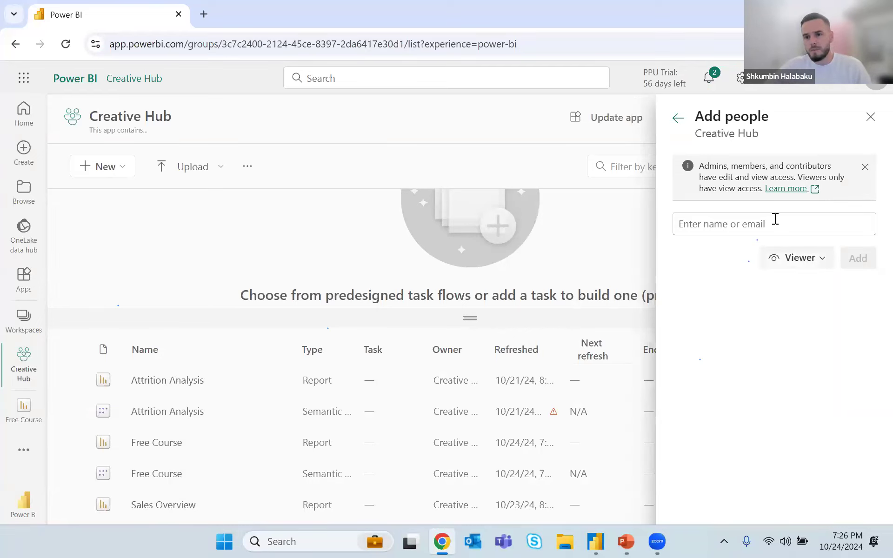
# Step: Back in Chrome, close the Add people form and look over the list of workspaces
pyautogui.click(869, 117)
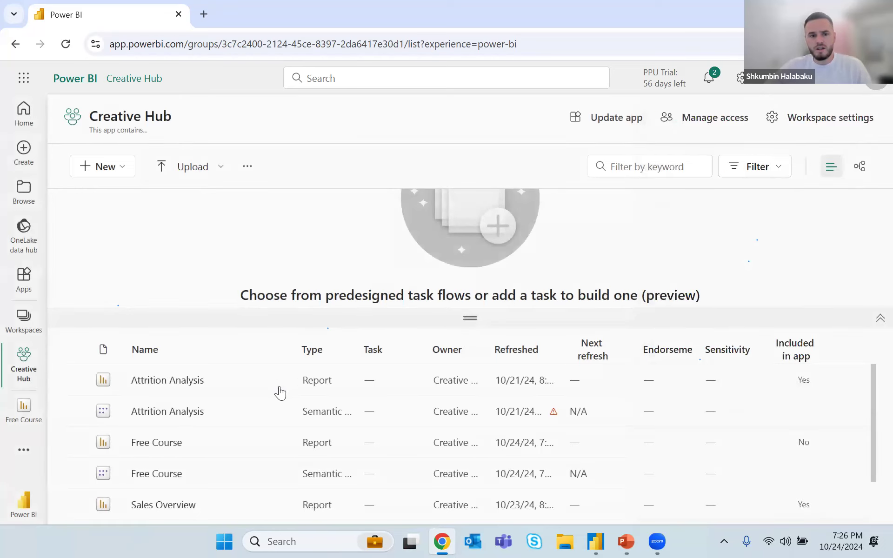
pyautogui.click(18, 323)
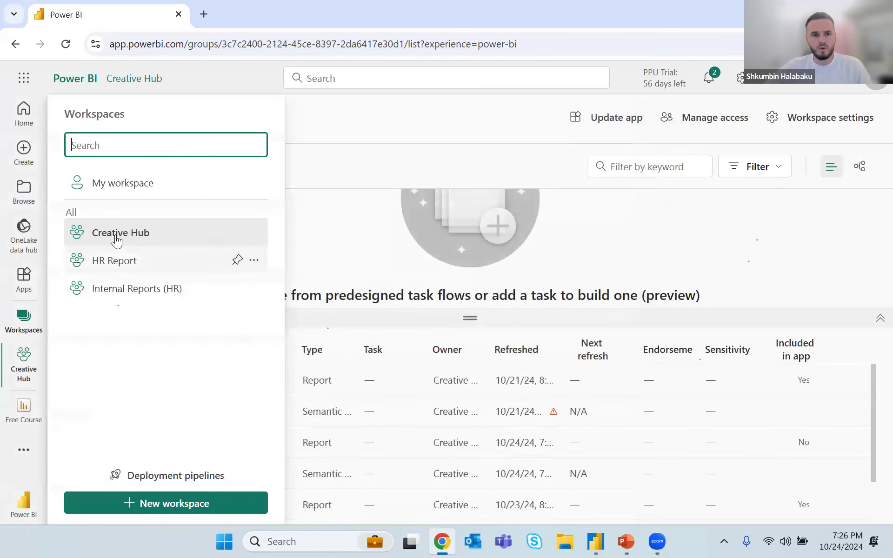
pyautogui.click(333, 248)
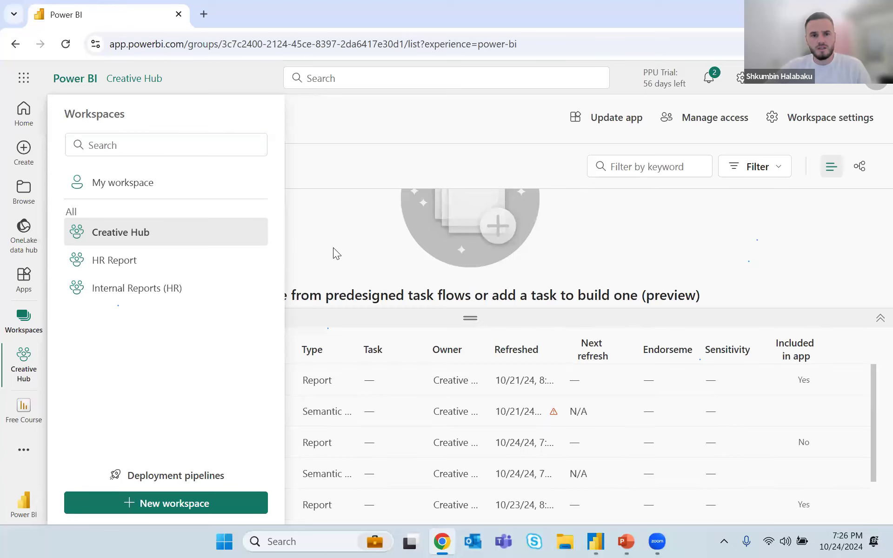
pyautogui.click(333, 247)
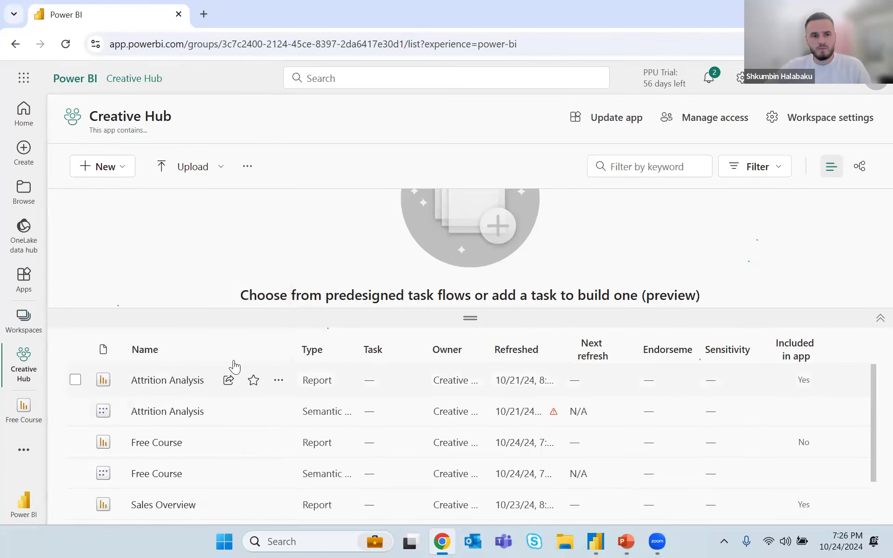
# Step: View the Creative Hub workspace access through its entry in the workspaces list, and close it
pyautogui.click(29, 329)
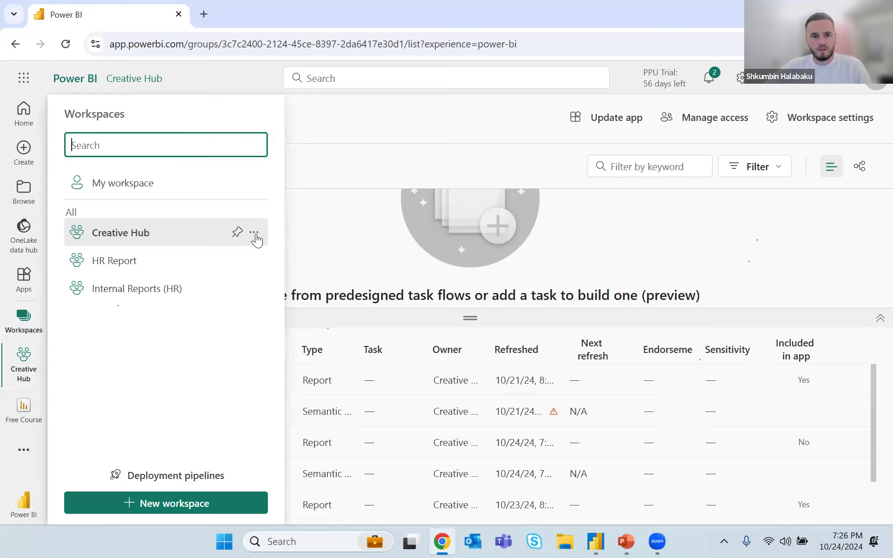
pyautogui.click(255, 232)
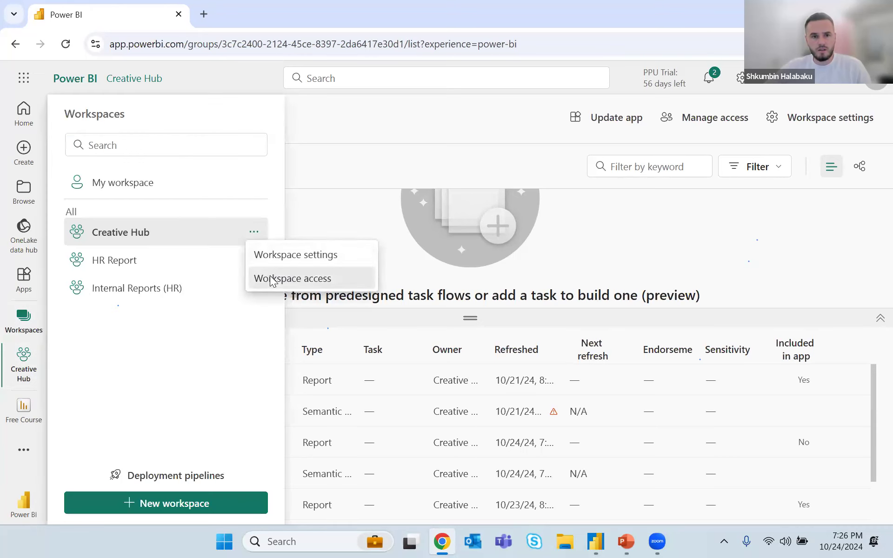
pyautogui.click(274, 278)
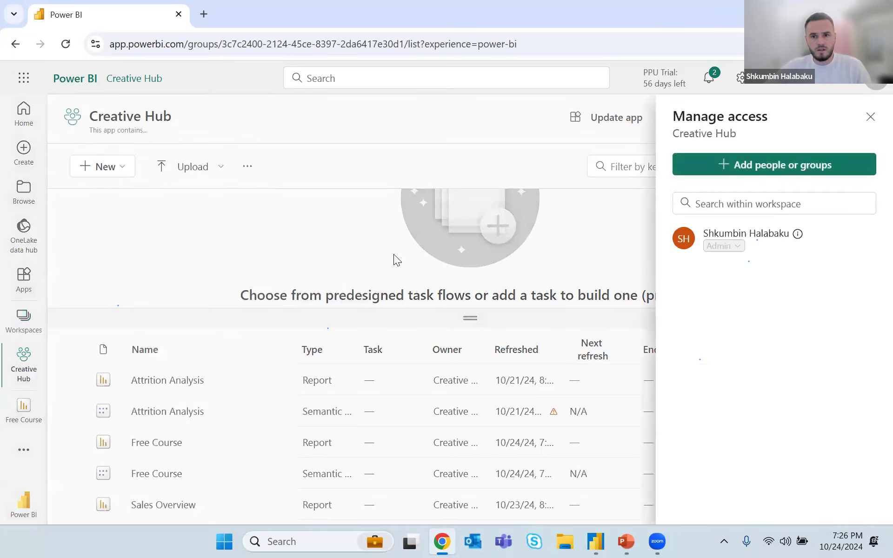
pyautogui.click(871, 117)
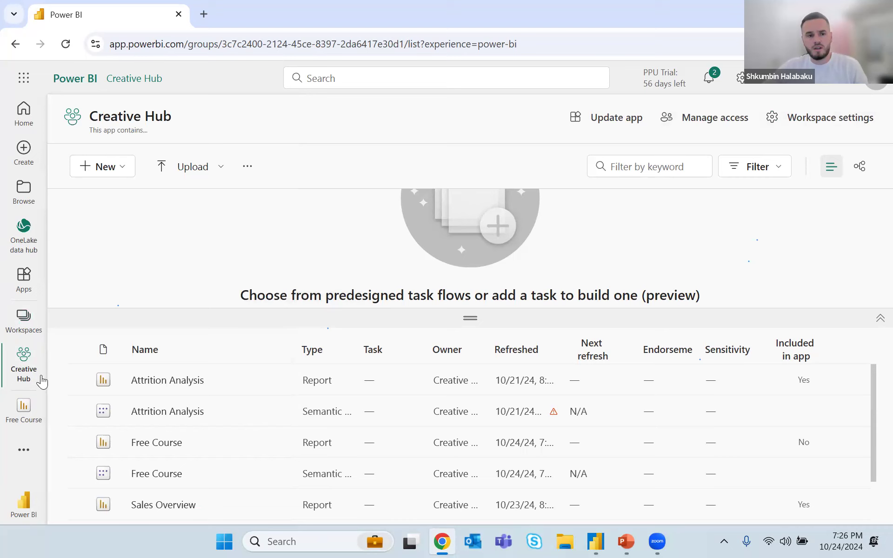
# Step: View the access settings from the Creative Hub workspace page, close them and reopen the list of workspaces
pyautogui.click(703, 122)
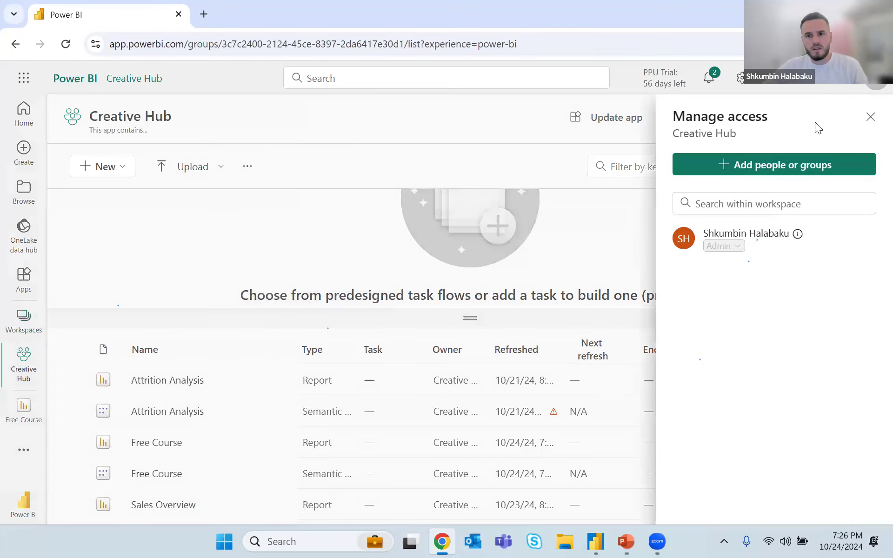
pyautogui.click(869, 119)
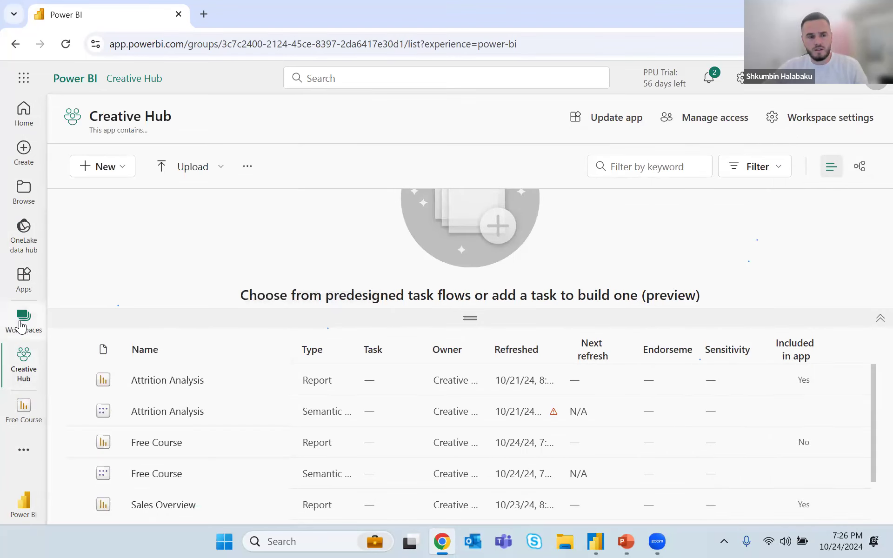
pyautogui.click(22, 325)
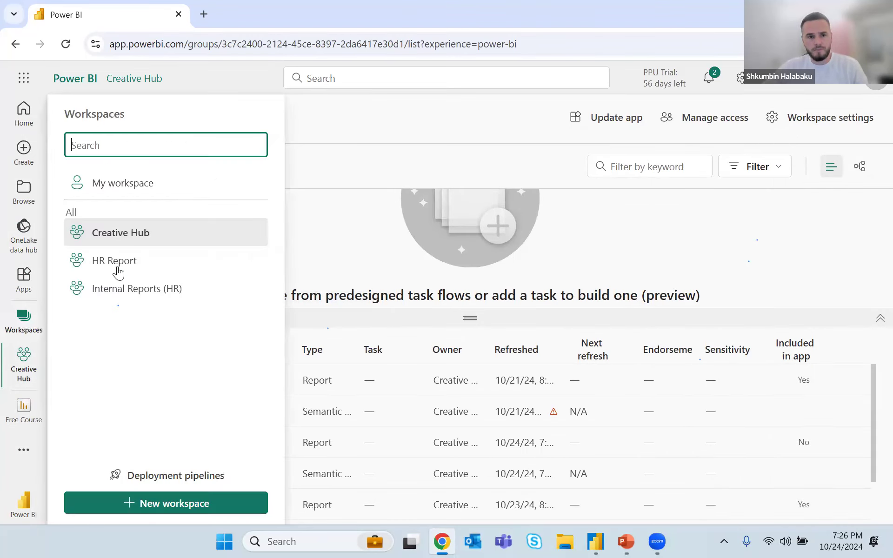
# Step: View the Creative Hub workspace settings, close them and look over the reports and semantic models in the workspace
pyautogui.click(284, 256)
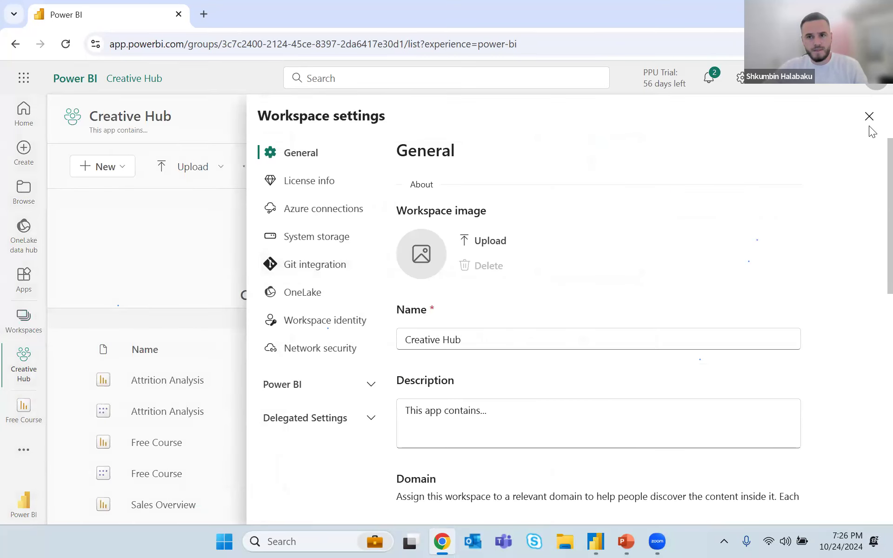
pyautogui.click(869, 117)
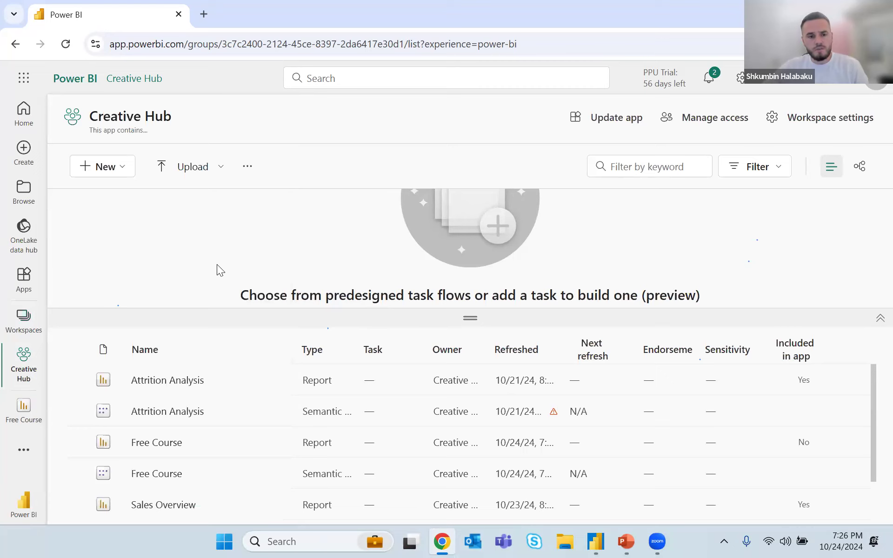
pyautogui.scroll(-2, 243, 397)
pyautogui.scroll(2, 242, 453)
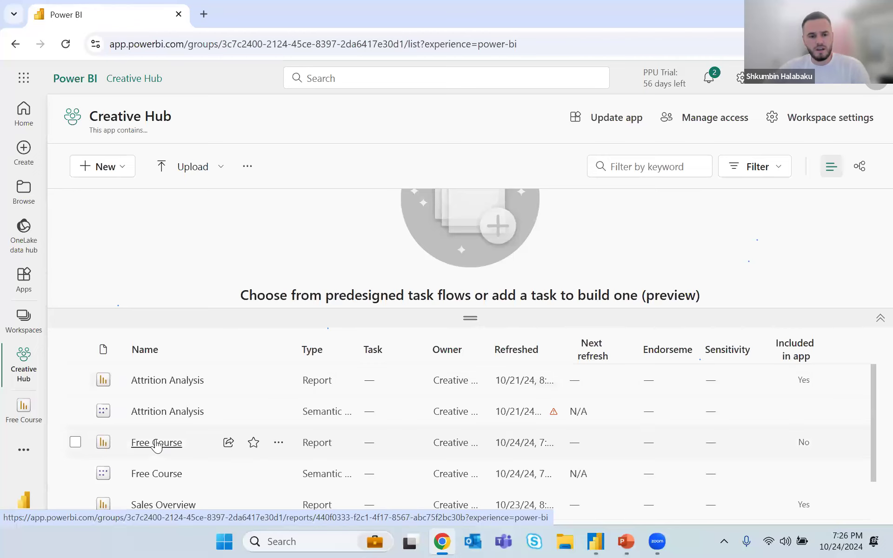
pyautogui.scroll(-1, 156, 446)
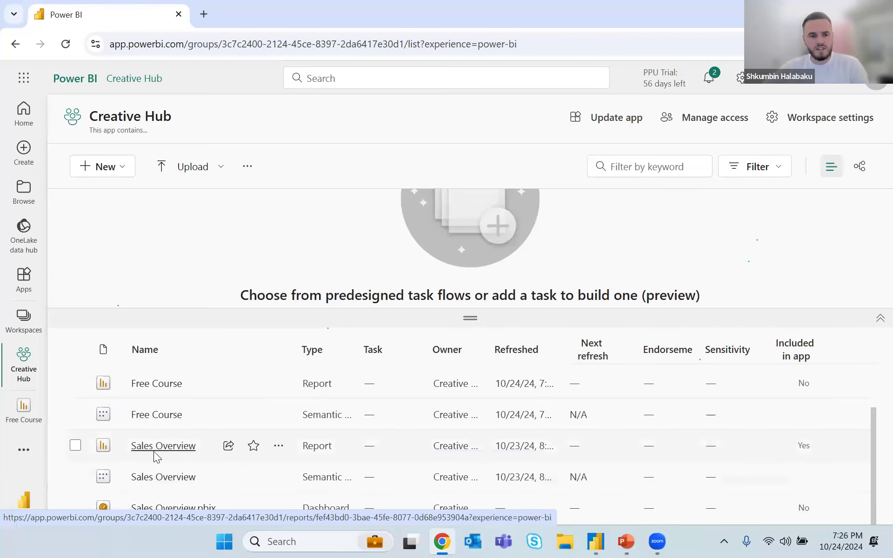
pyautogui.scroll(1, 159, 447)
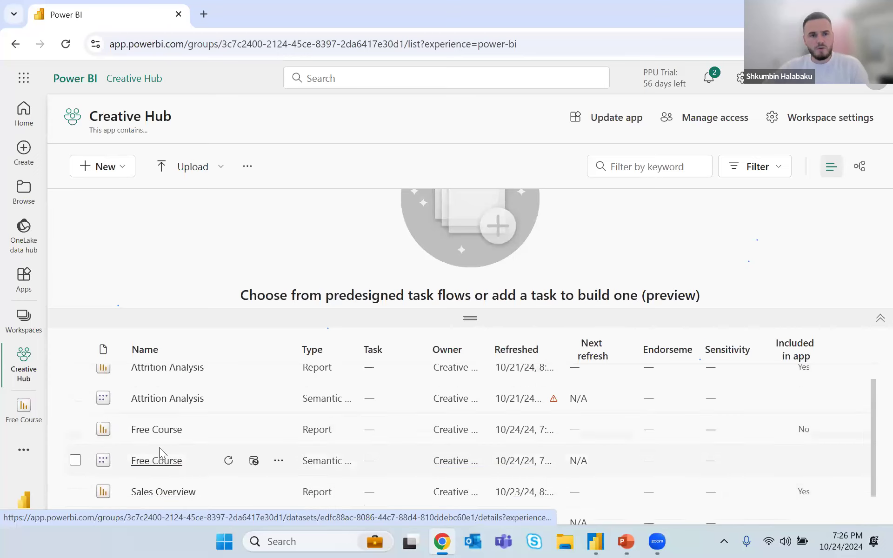
# Step: Open the published Creative Hub app, view its Sales Overview and Attrition Analysis reports, and return to the list of apps
pyautogui.click(24, 293)
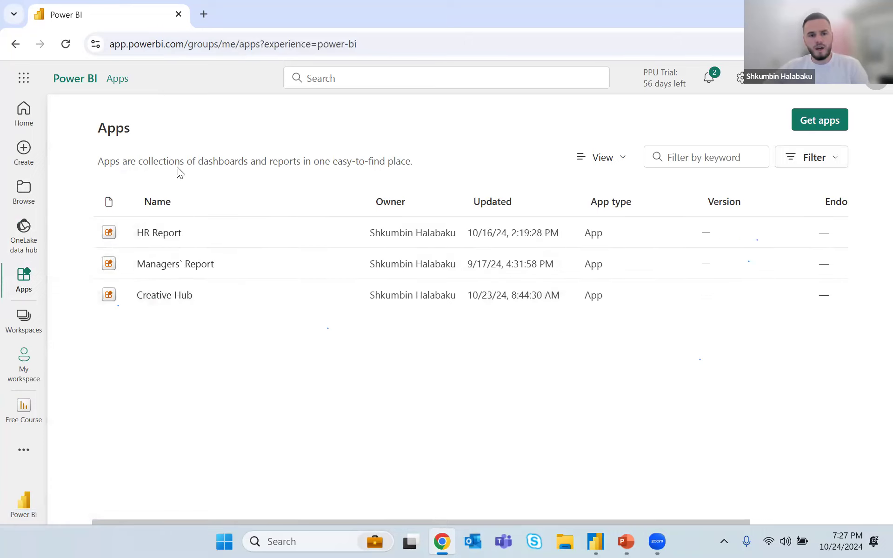
pyautogui.click(171, 297)
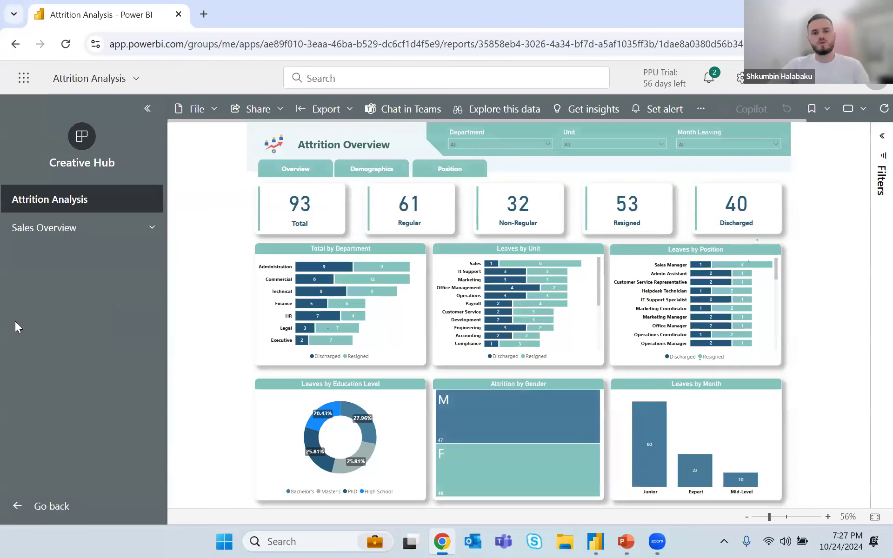
pyautogui.click(49, 233)
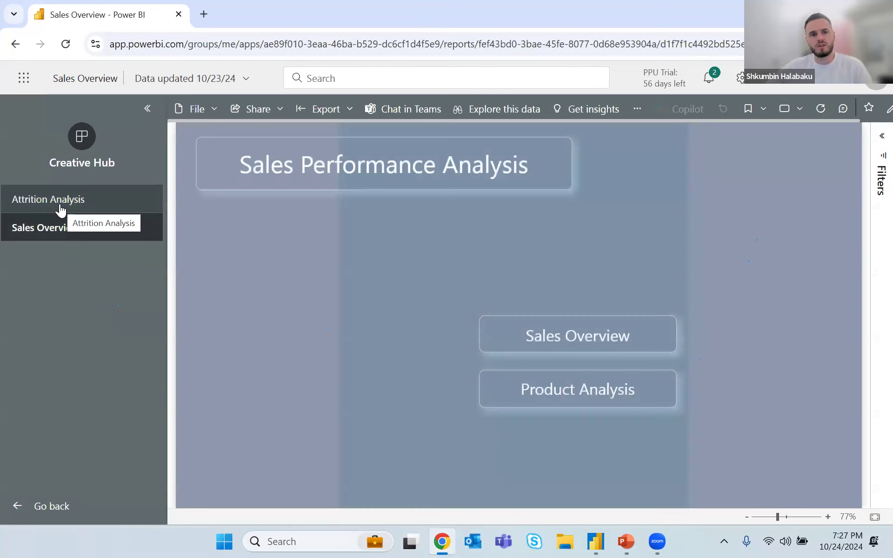
pyautogui.click(60, 210)
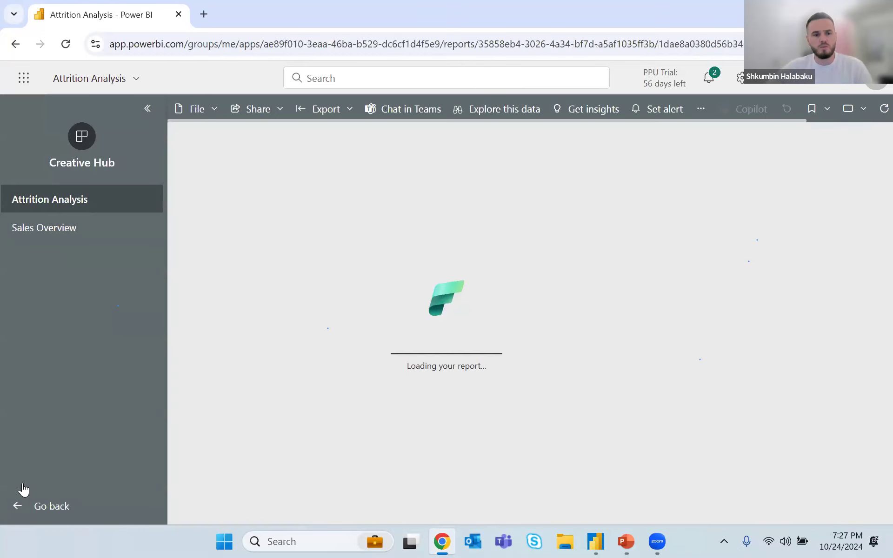
pyautogui.click(17, 511)
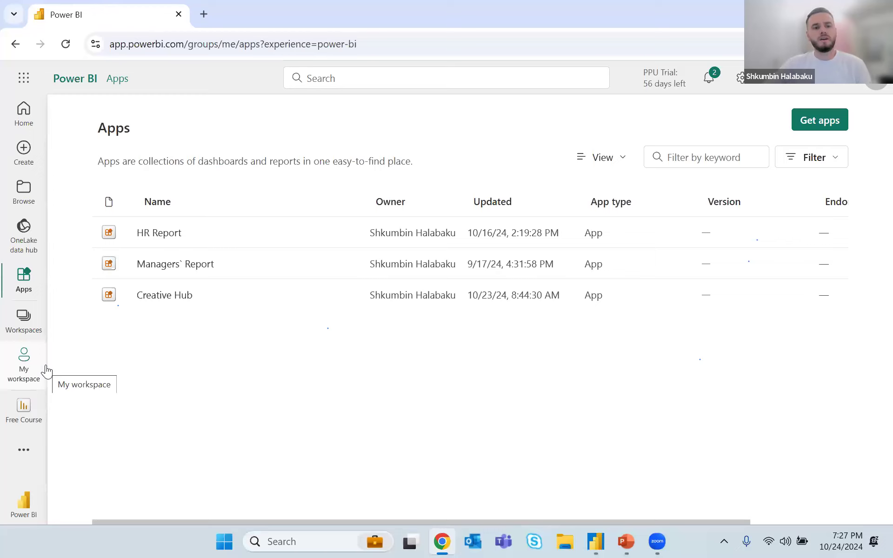
# Step: Return to the Creative Hub workspace and look over its content, the new item types and the additional app options
pyautogui.click(24, 320)
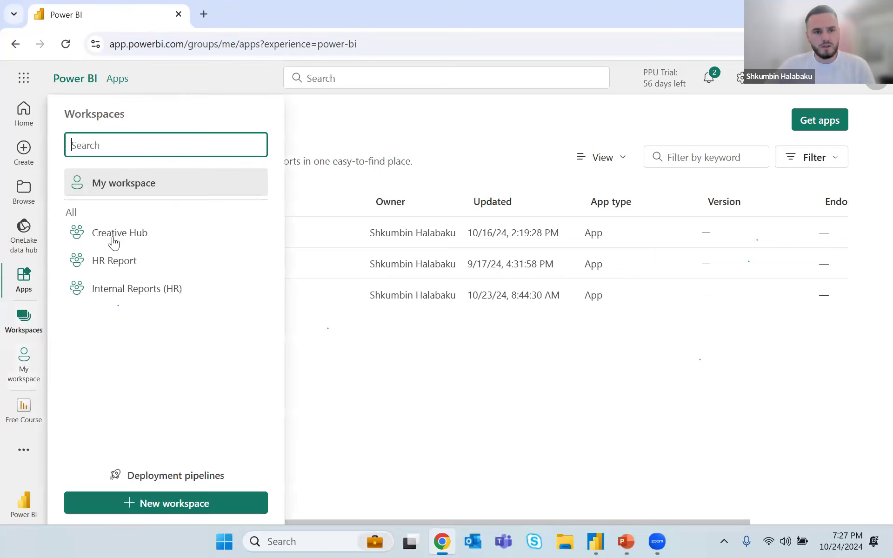
pyautogui.click(120, 234)
pyautogui.scroll(-2, 186, 420)
pyautogui.scroll(2, 153, 449)
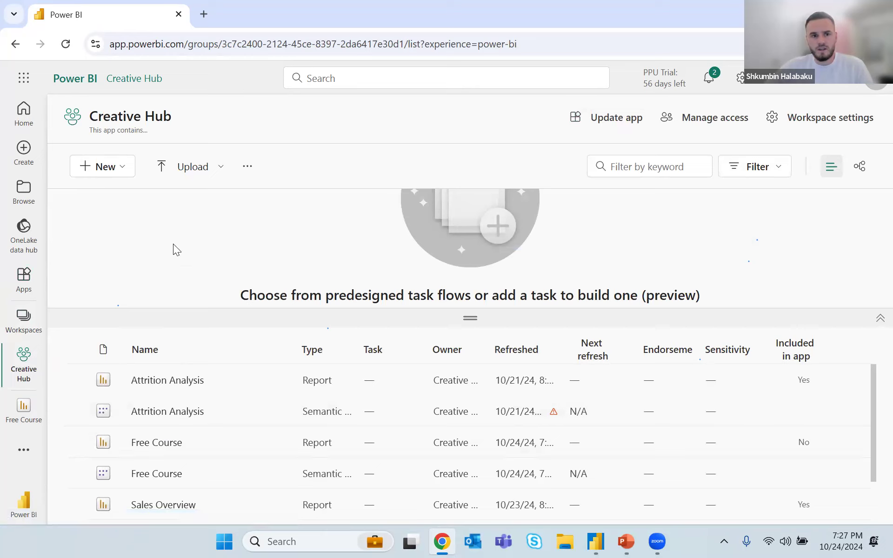
pyautogui.click(122, 169)
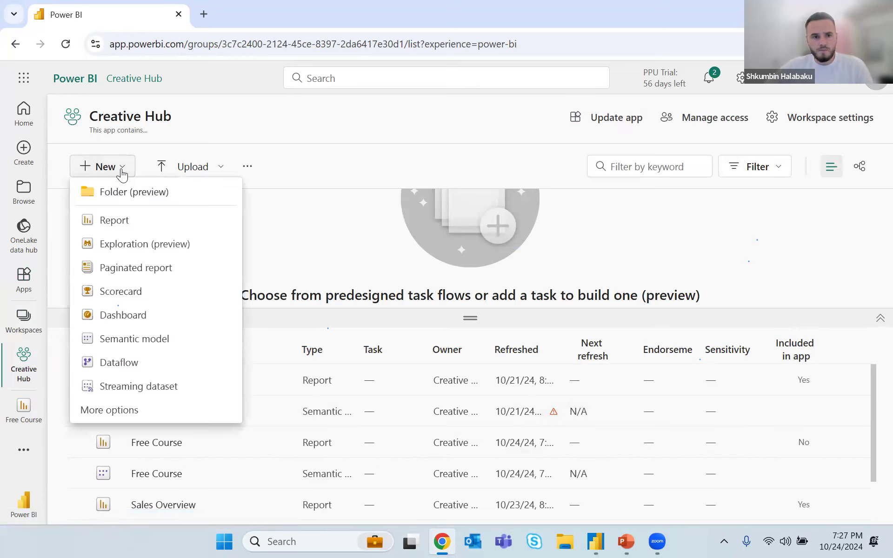
pyautogui.click(246, 167)
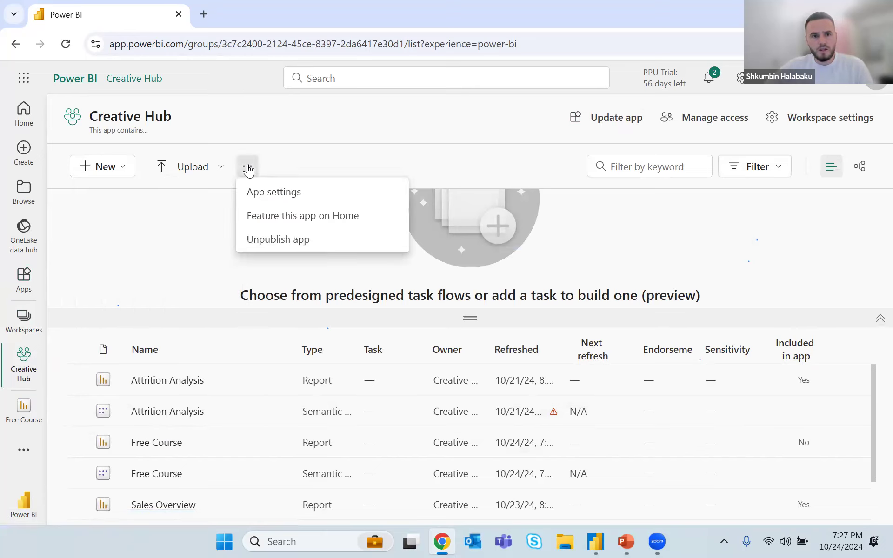
pyautogui.click(192, 211)
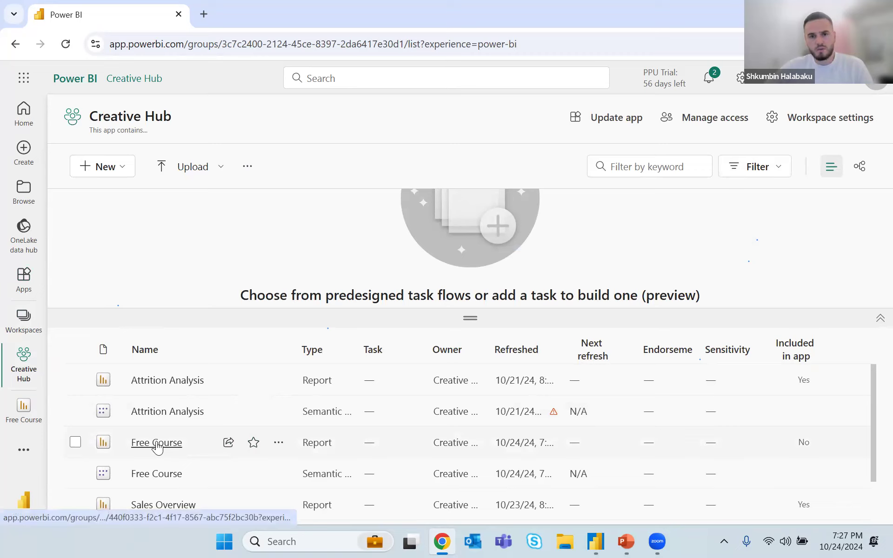
# Step: Start updating the Creative Hub app and add the Free Course report to its content
pyautogui.click(608, 118)
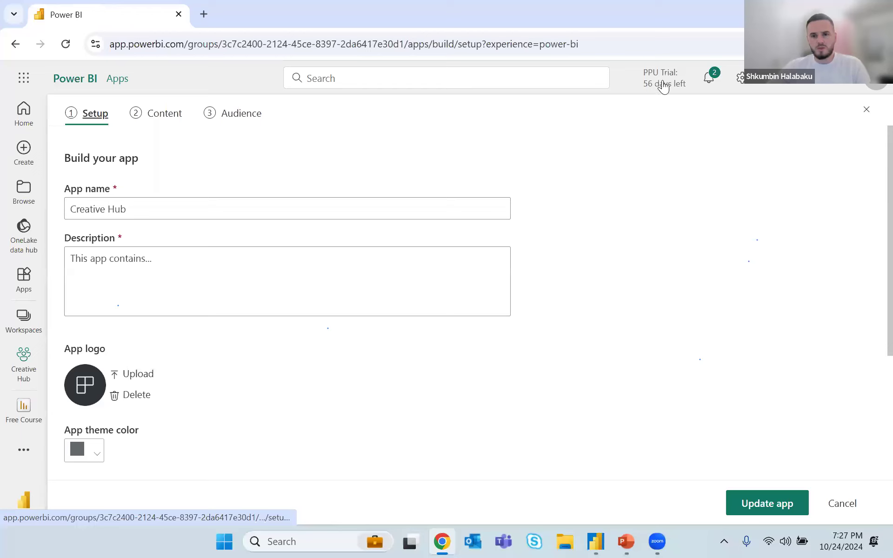
pyautogui.click(155, 115)
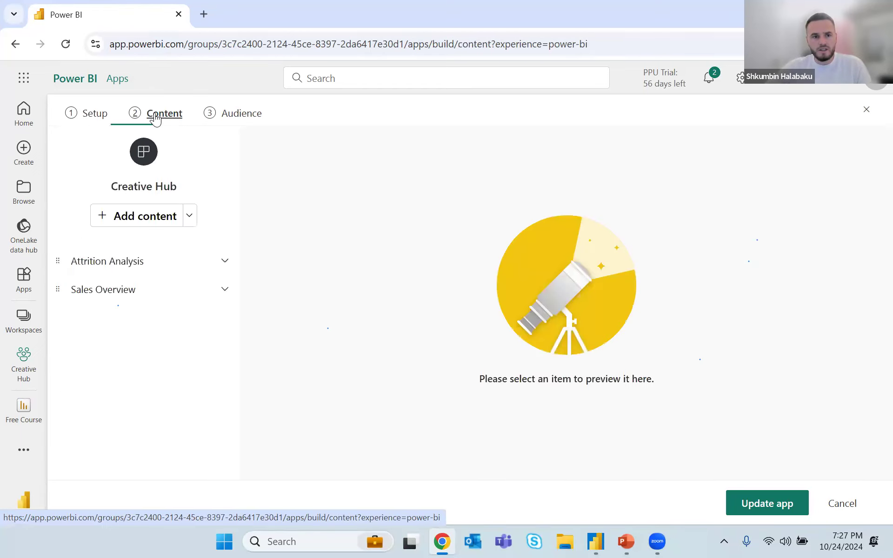
pyautogui.click(137, 217)
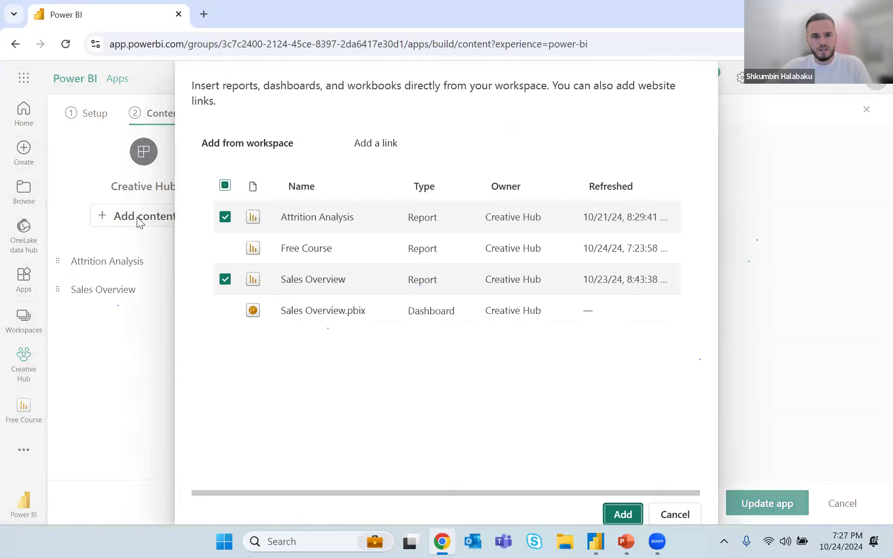
pyautogui.click(224, 248)
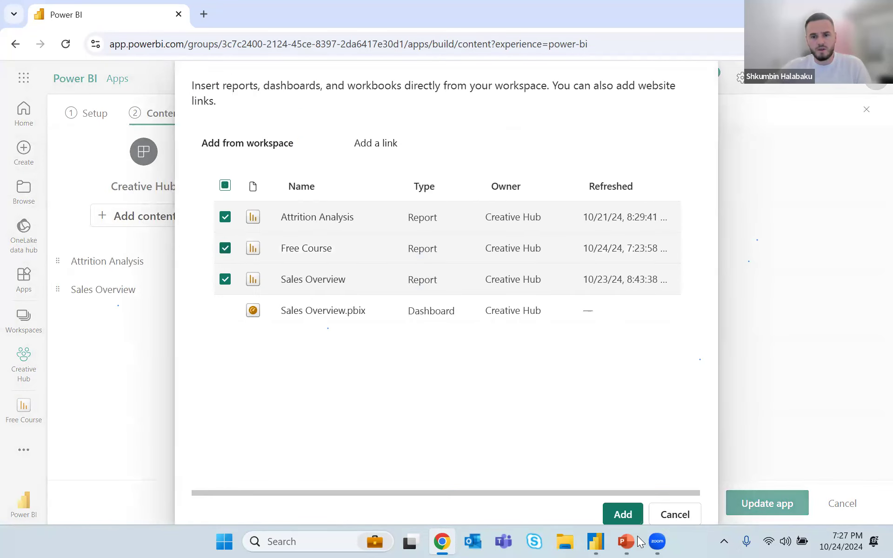
pyautogui.click(630, 515)
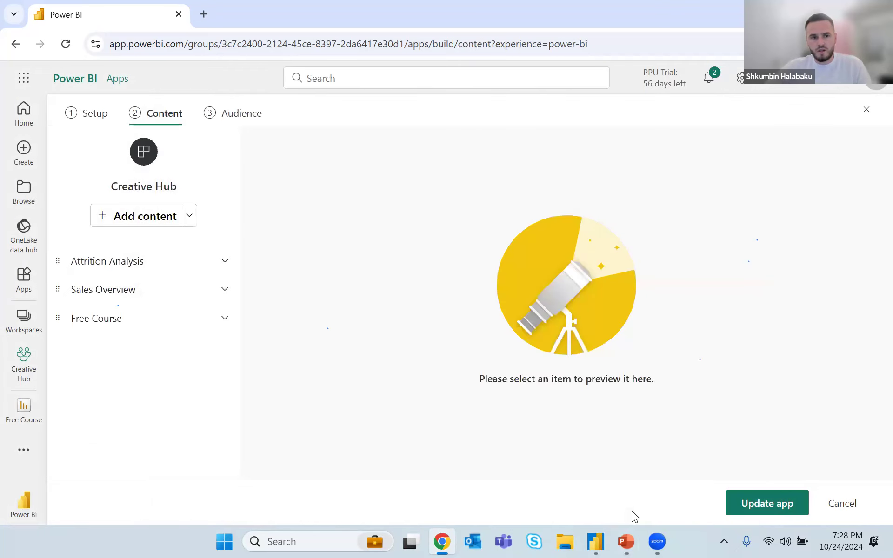
# Step: Preview the Free Course report's pages, including Table, in the app content
pyautogui.click(108, 333)
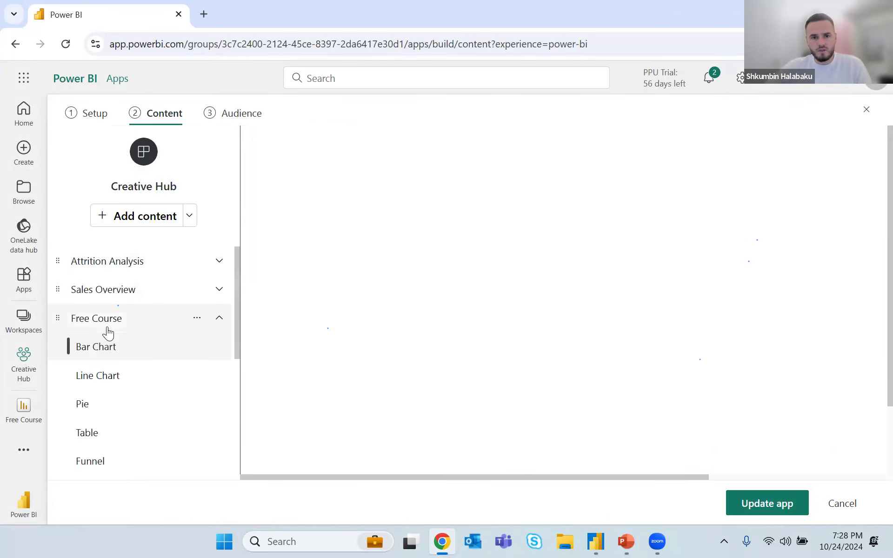
pyautogui.scroll(-2, 347, 260)
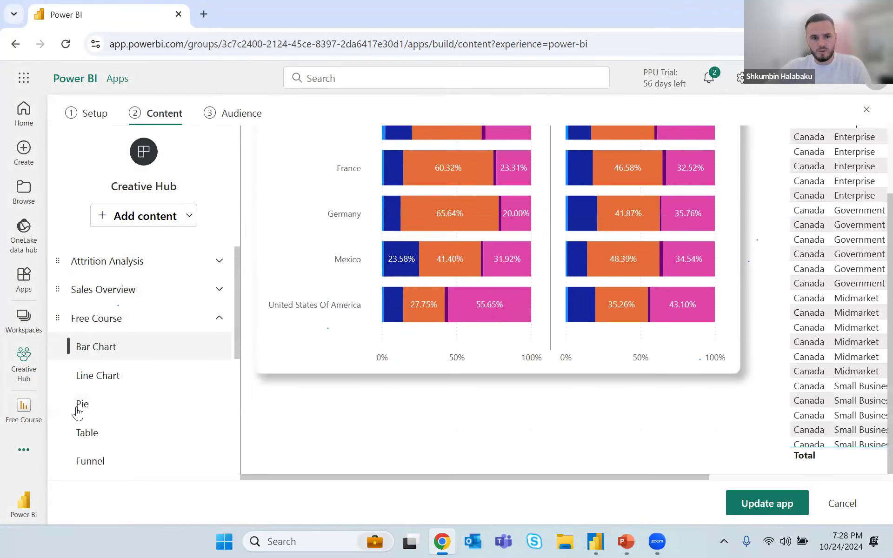
pyautogui.click(113, 396)
pyautogui.click(106, 430)
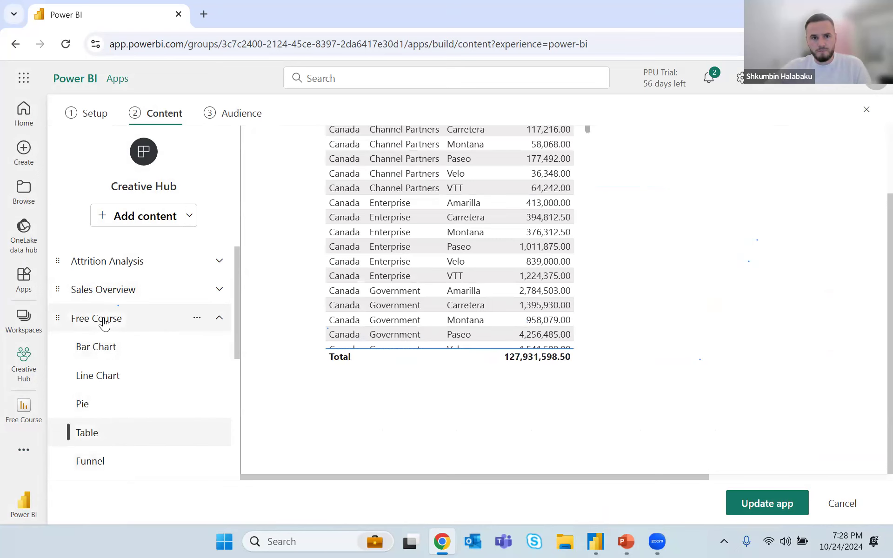
pyautogui.click(100, 319)
# Step: Add a new audience named Sales to the Creative Hub app
pyautogui.click(239, 116)
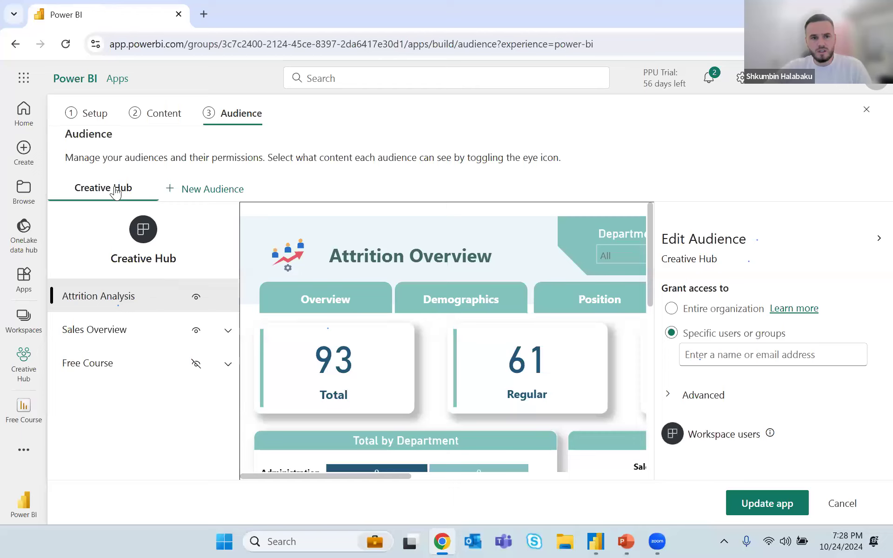
pyautogui.click(209, 196)
pyautogui.hotkey('ctrl', 'a')
pyautogui.write('Sales')
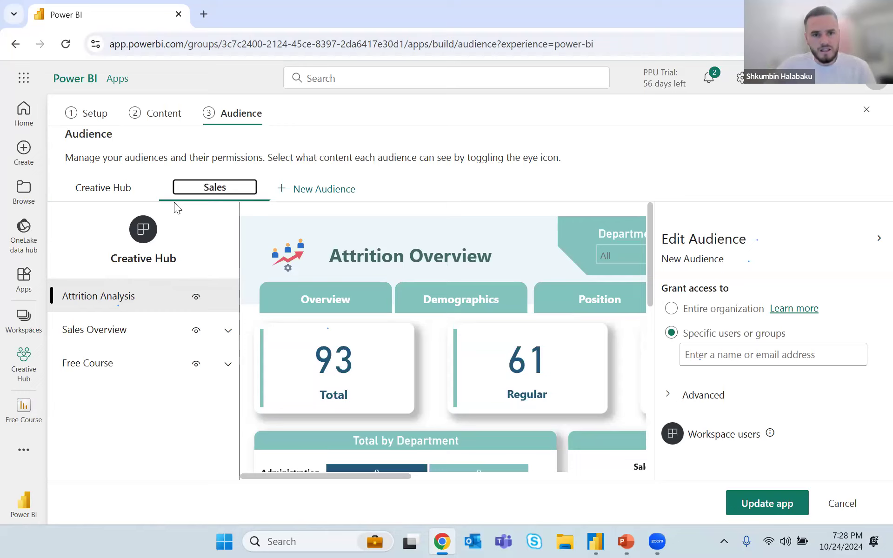
pyautogui.press('Return')
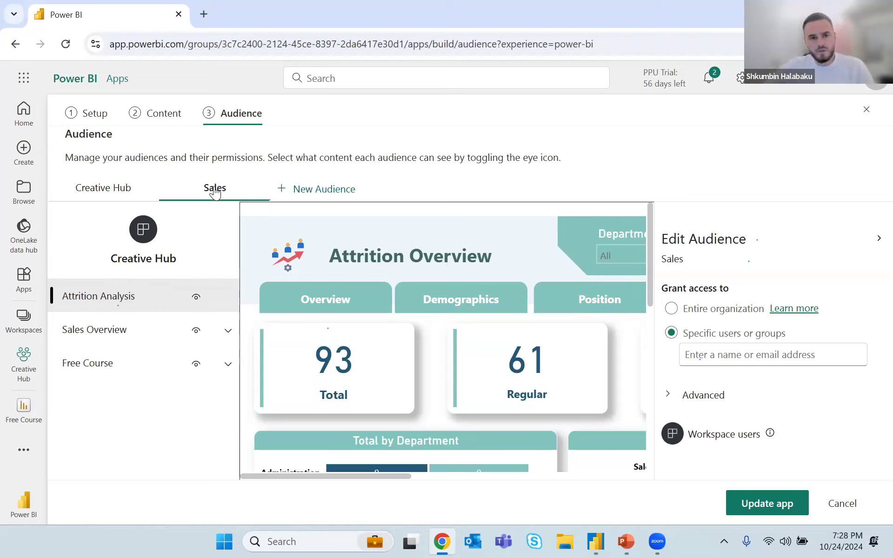
# Step: Hide Attrition Analysis and Free Course from the Sales audience and preview the Sales Overview report
pyautogui.click(195, 298)
pyautogui.click(195, 368)
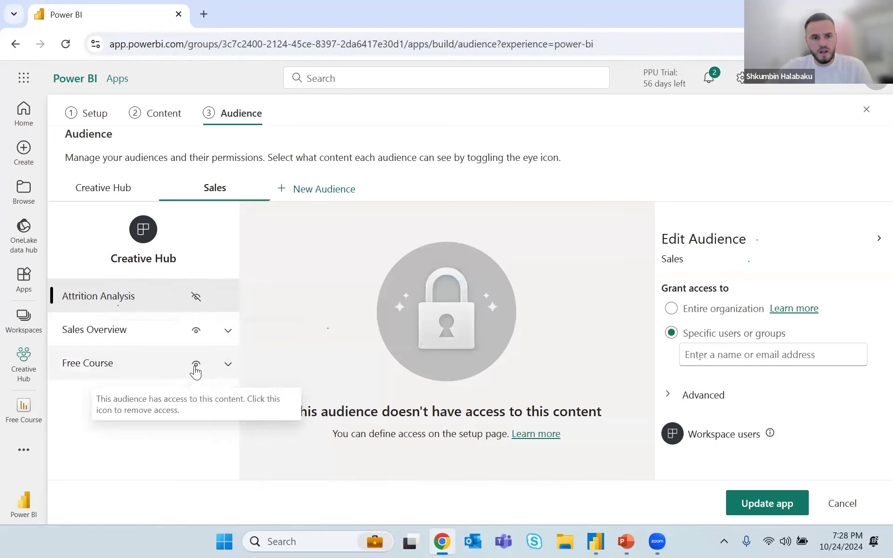
pyautogui.click(125, 331)
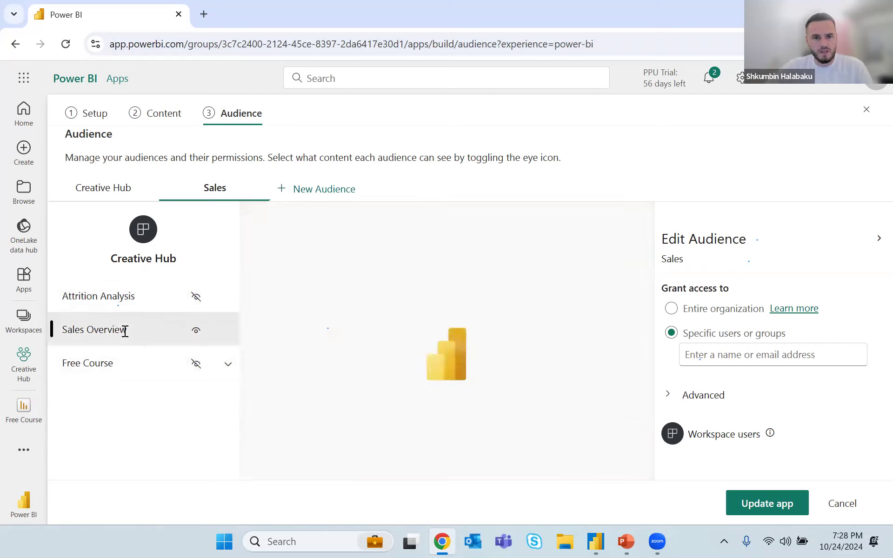
pyautogui.moveTo(388, 475); pyautogui.dragTo(279, 474)
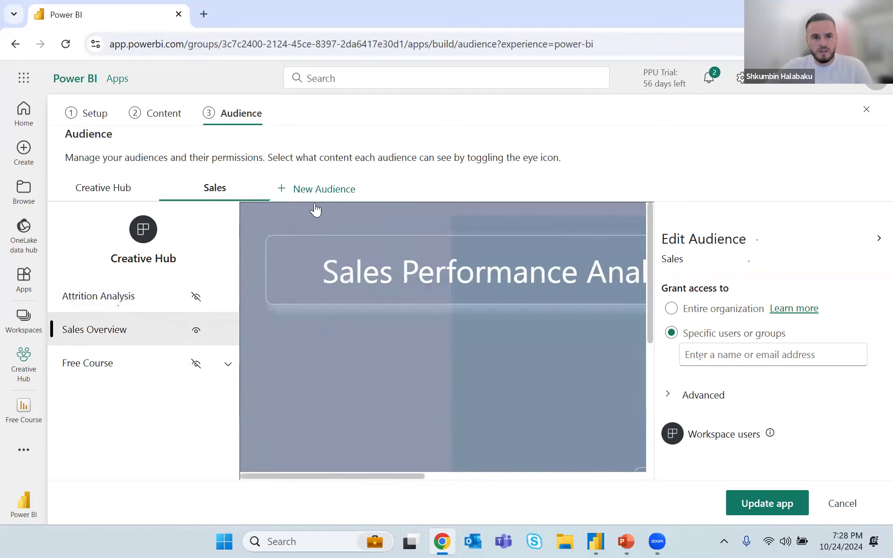
# Step: Add another audience named Free Course to the app
pyautogui.click(317, 189)
pyautogui.click(321, 188)
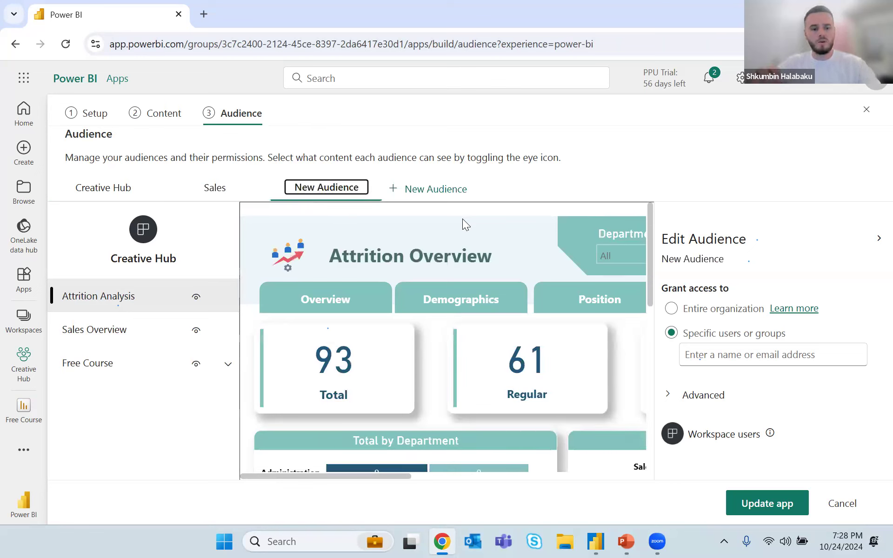
pyautogui.hotkey('ctrl', 'a')
pyautogui.write('Free Course')
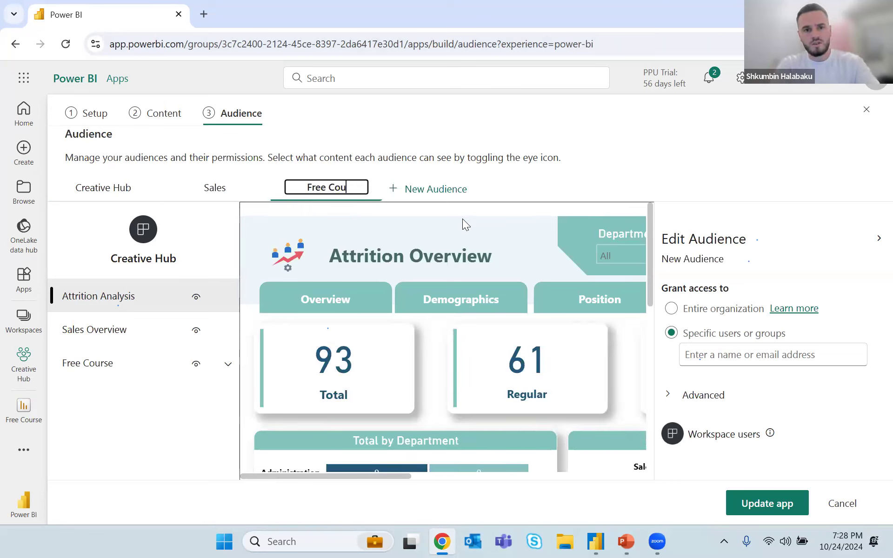
pyautogui.press('Return')
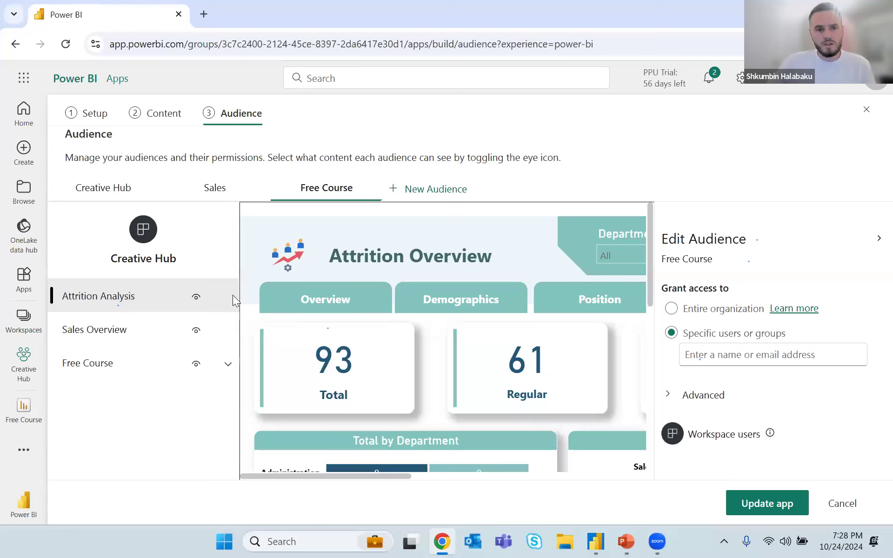
# Step: Hide Attrition Analysis and Sales Overview from the Free Course audience and preview the Free Course report
pyautogui.click(194, 298)
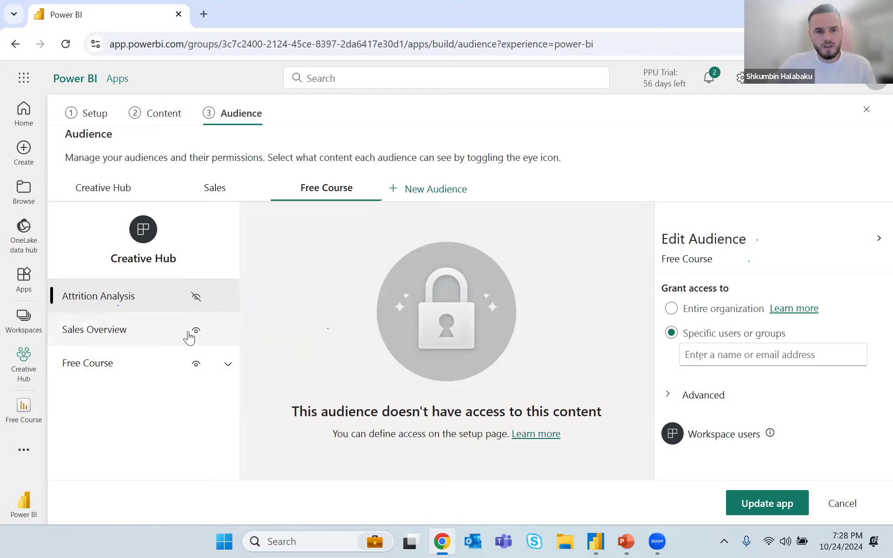
pyautogui.click(195, 331)
pyautogui.click(194, 366)
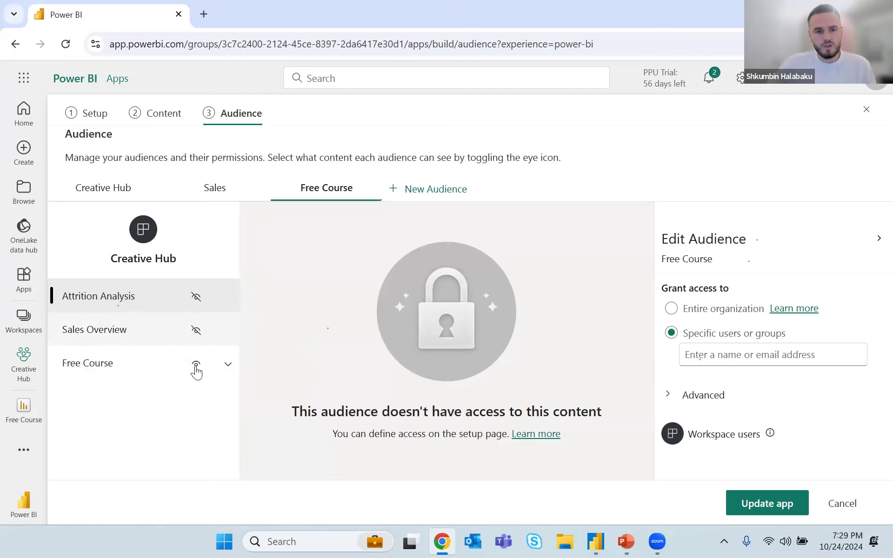
pyautogui.click(139, 364)
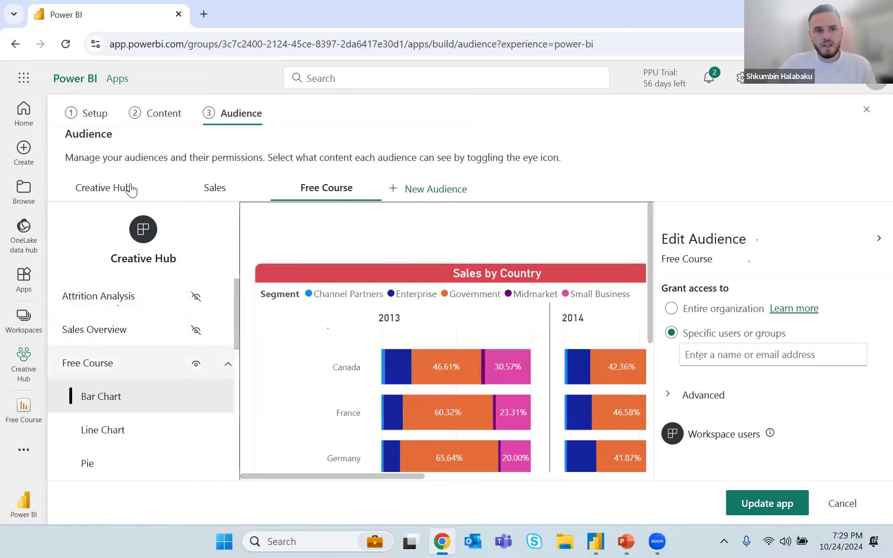
# Step: Make the Free Course report visible to the Creative Hub audience and publish the app update
pyautogui.click(130, 188)
pyautogui.click(196, 364)
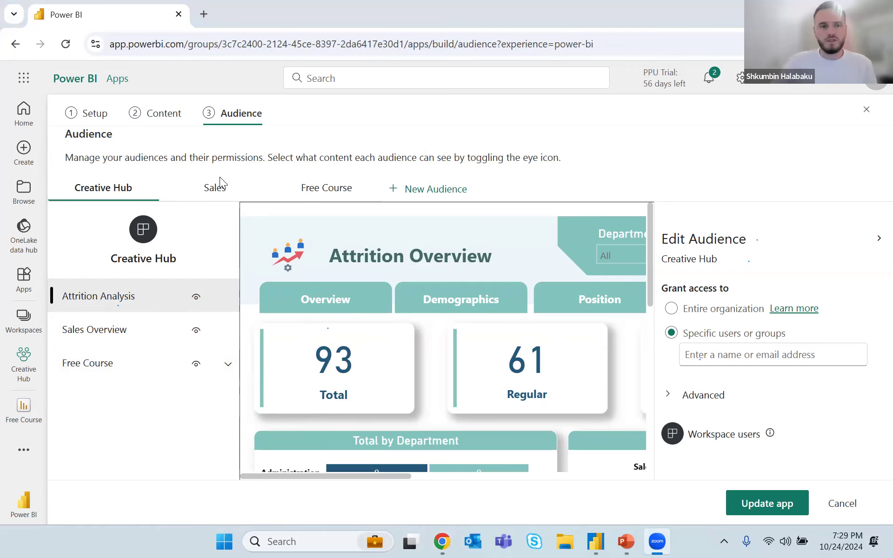
pyautogui.click(766, 507)
pyautogui.click(766, 504)
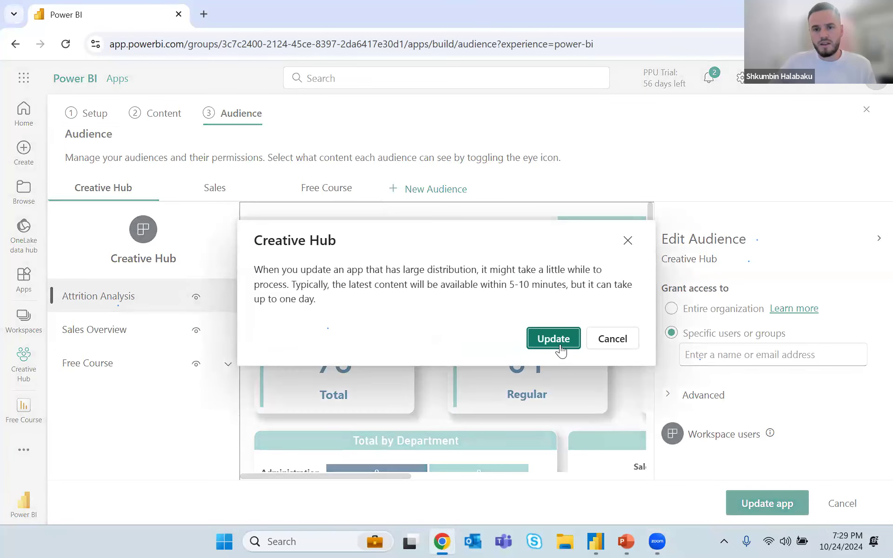
pyautogui.click(566, 339)
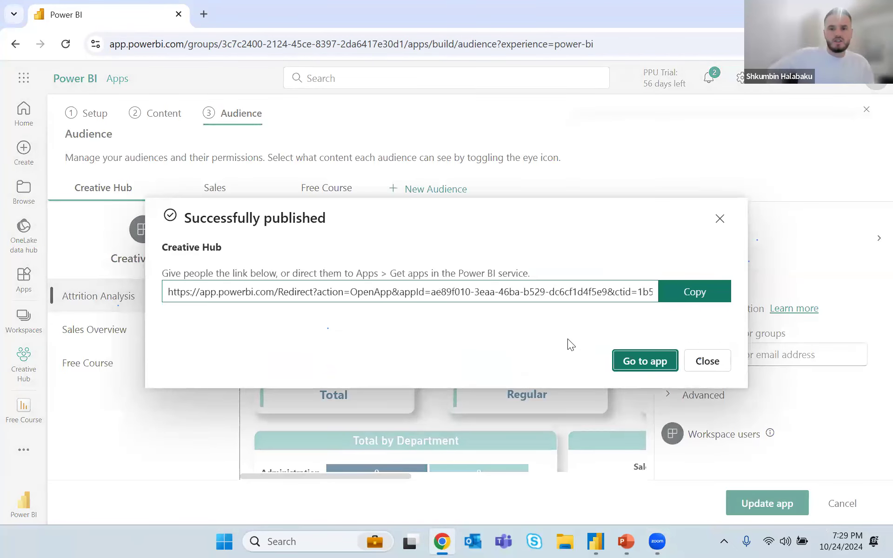
# Step: Open the published Creative Hub app, view its Free Course audience, and go back to the workspace
pyautogui.click(647, 360)
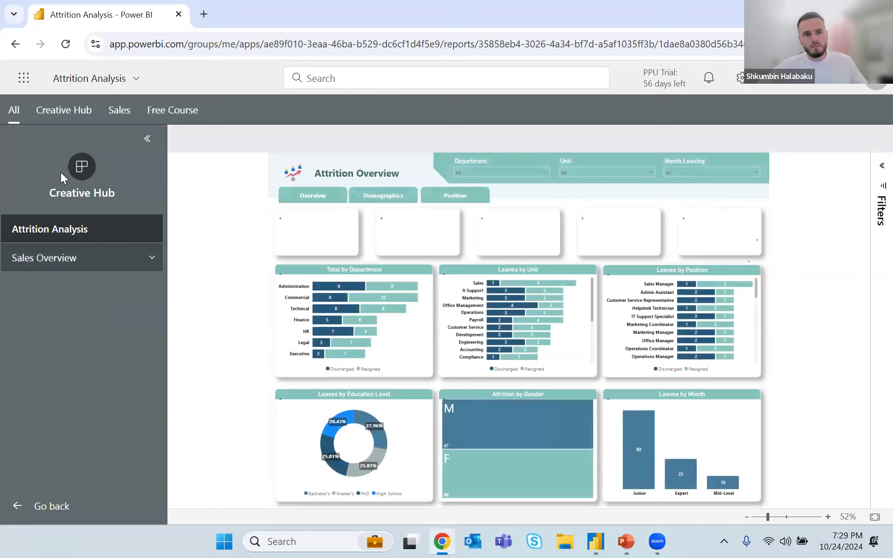
pyautogui.click(158, 112)
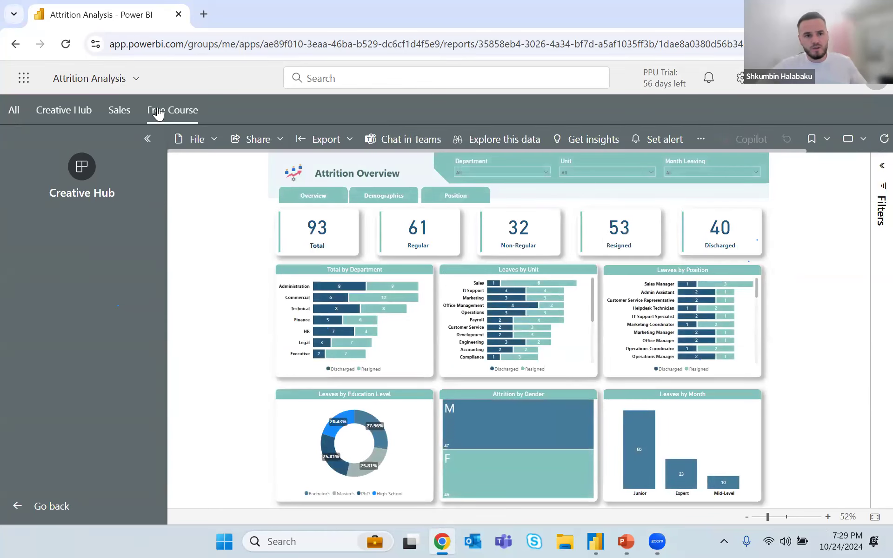
pyautogui.click(19, 506)
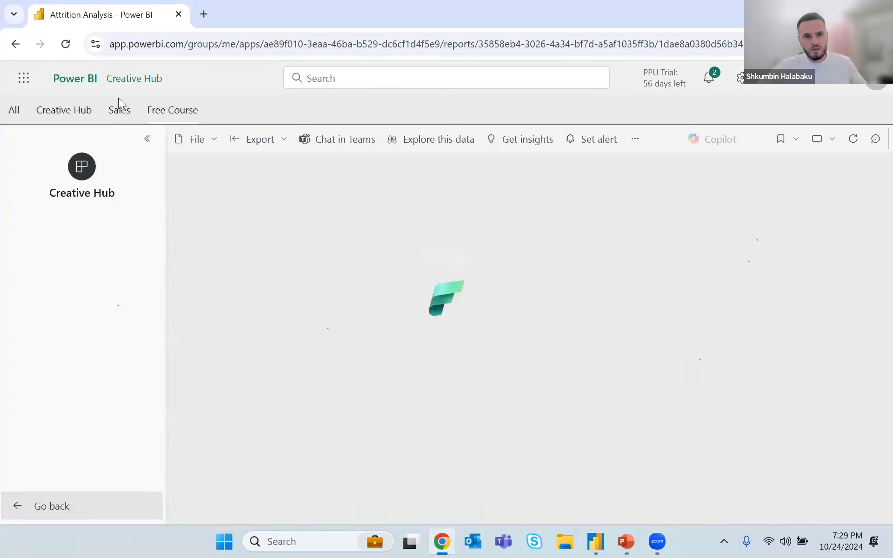
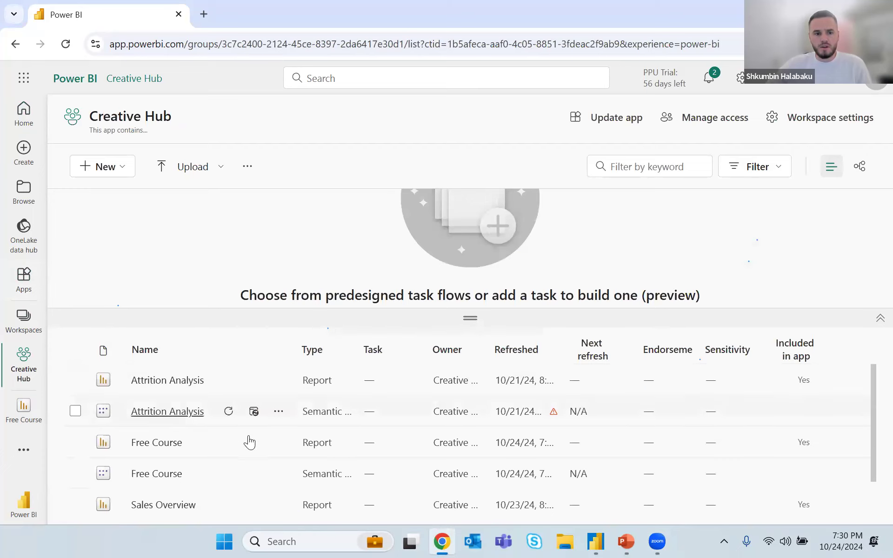
# Step: Open the permissions page of the Free Course semantic model and briefly view the report in Power BI Desktop
pyautogui.scroll(-2, 240, 455)
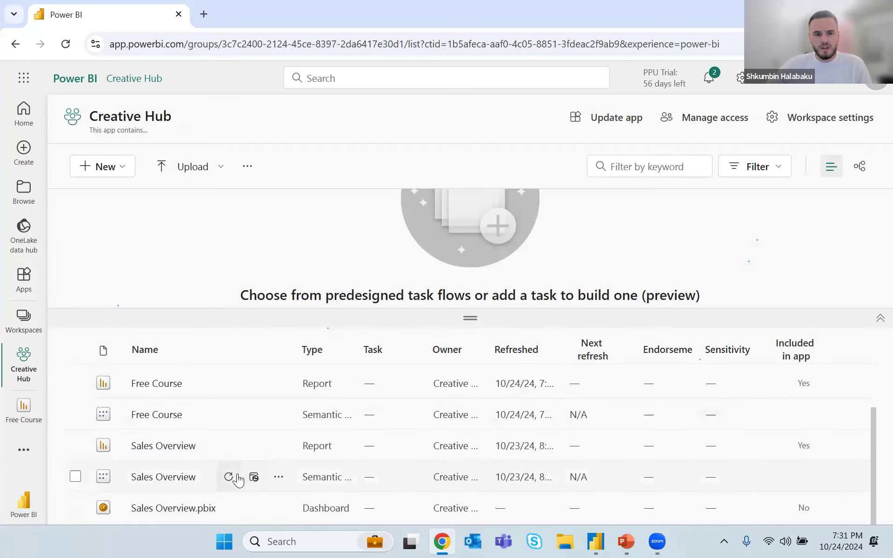
pyautogui.scroll(2, 237, 479)
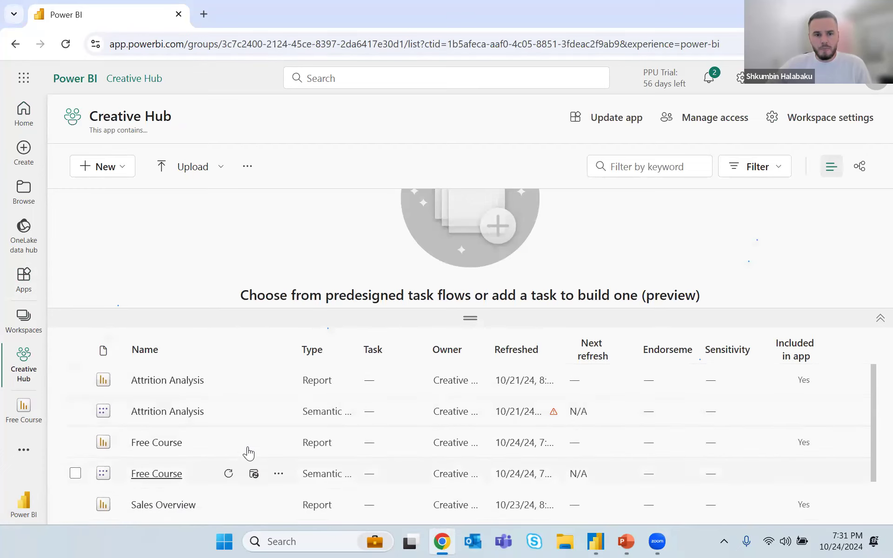
pyautogui.click(279, 474)
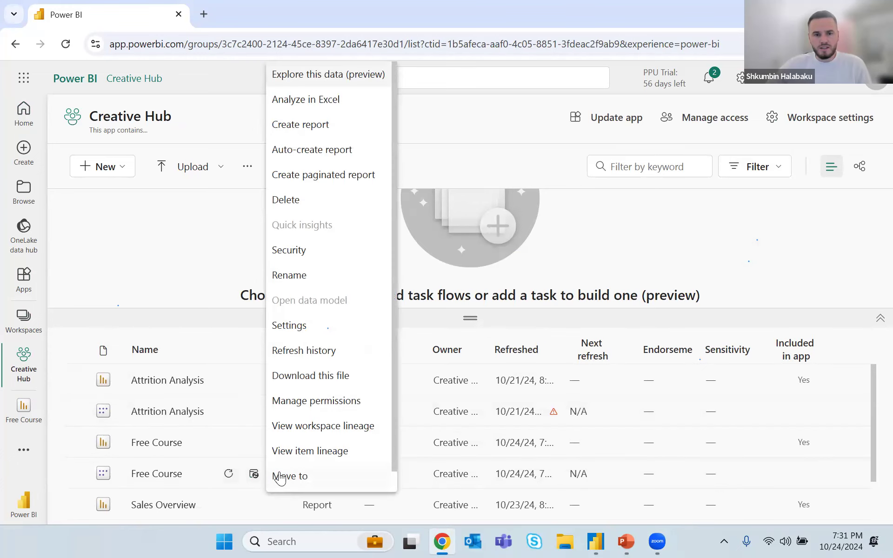
pyautogui.click(319, 401)
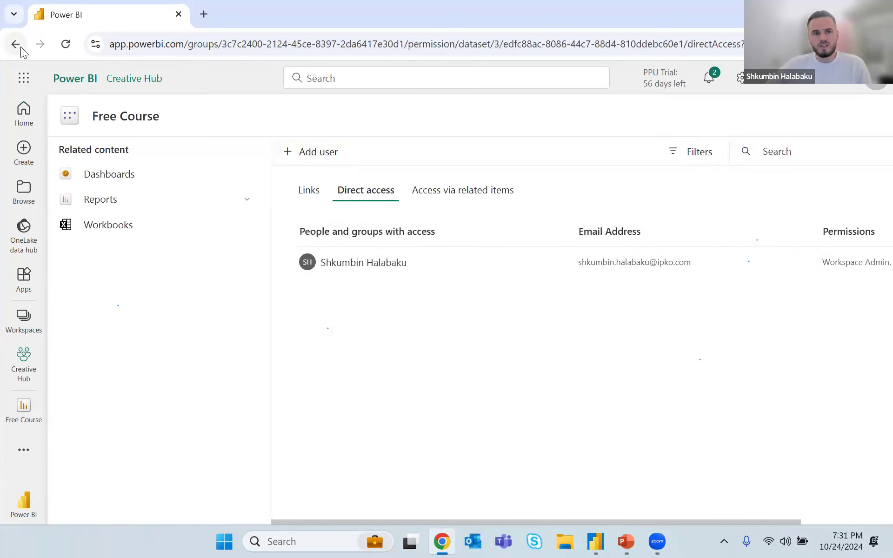
pyautogui.click(594, 541)
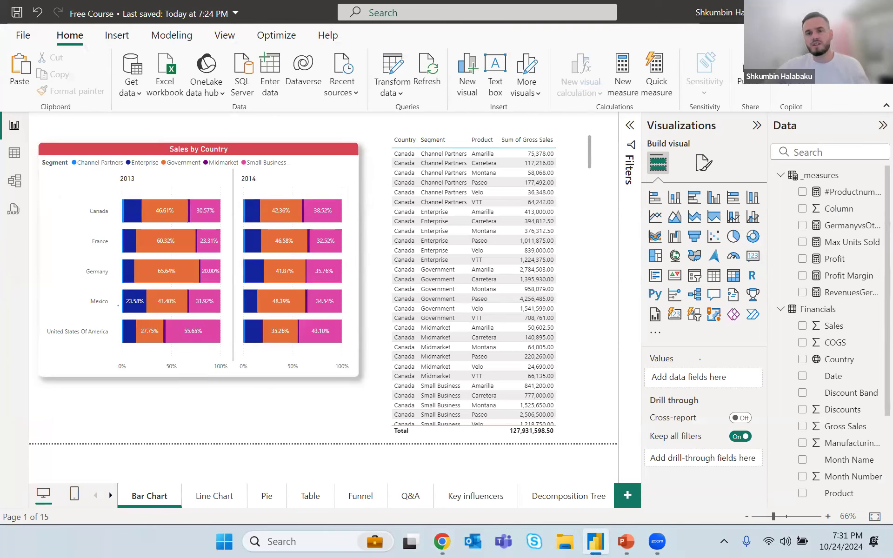
pyautogui.hotkey('alt', 'Tab')
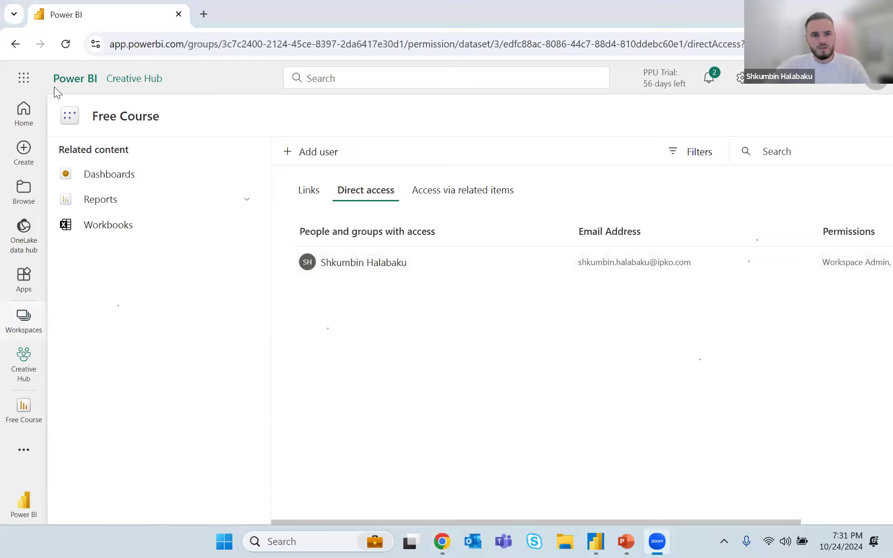
# Step: Return to the Creative Hub workspace and open the scheduled refresh settings of the Free Course semantic model
pyautogui.click(24, 320)
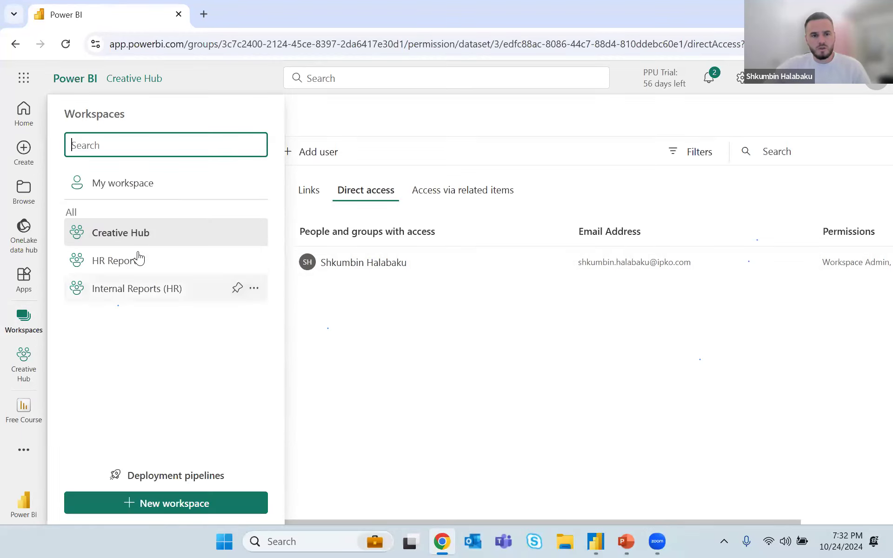
pyautogui.click(126, 236)
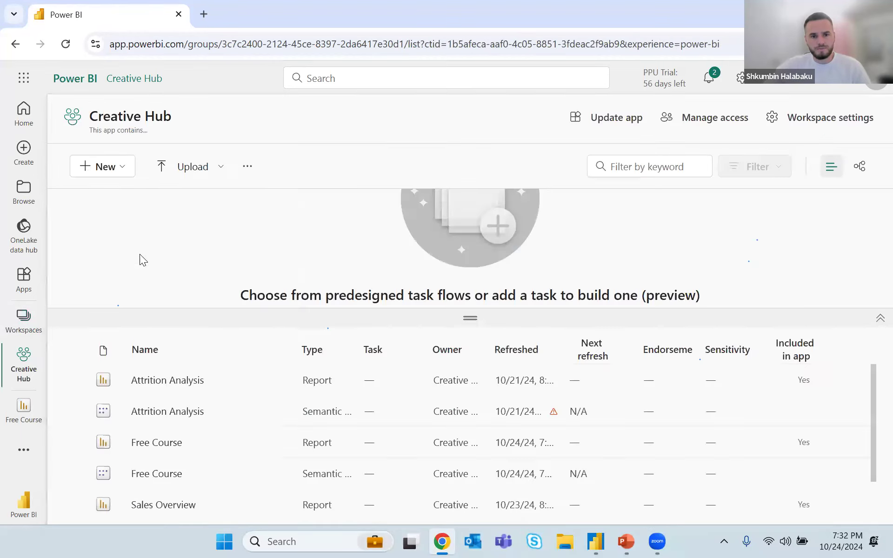
pyautogui.scroll(-2, 295, 424)
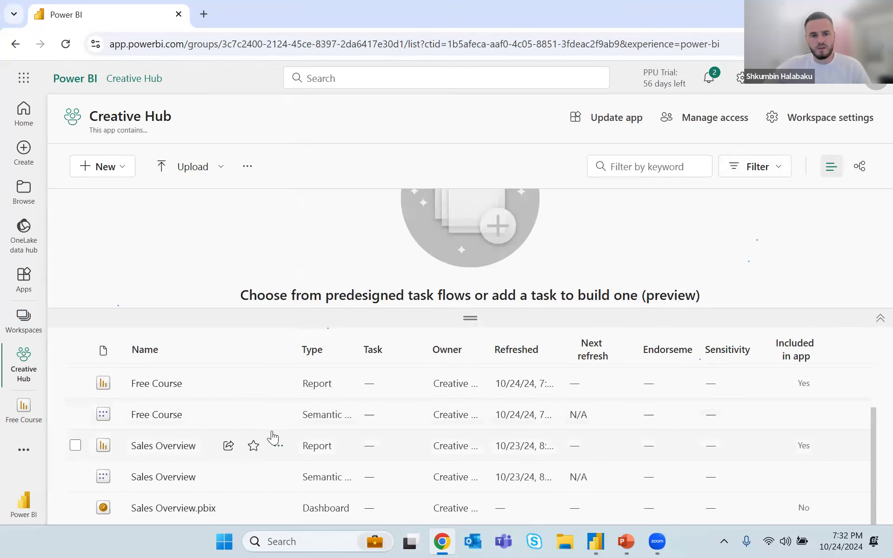
pyautogui.scroll(2, 272, 437)
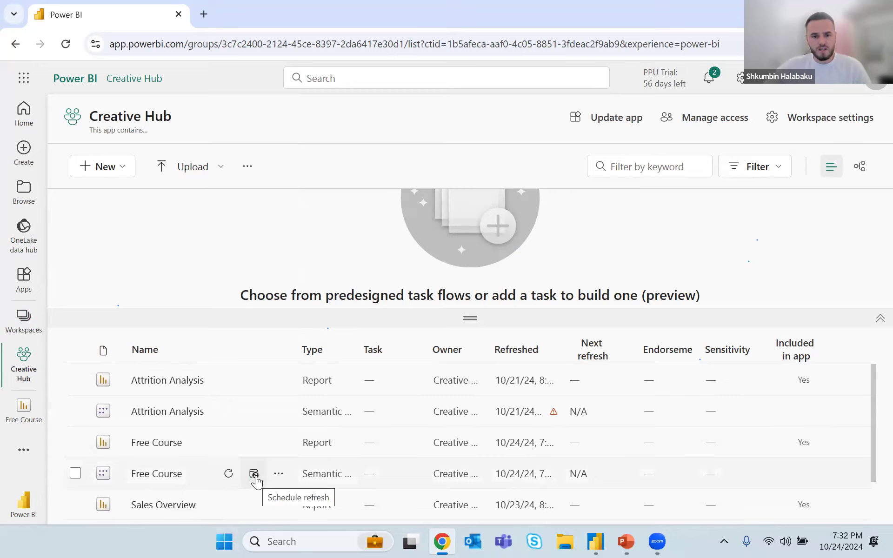
pyautogui.click(254, 474)
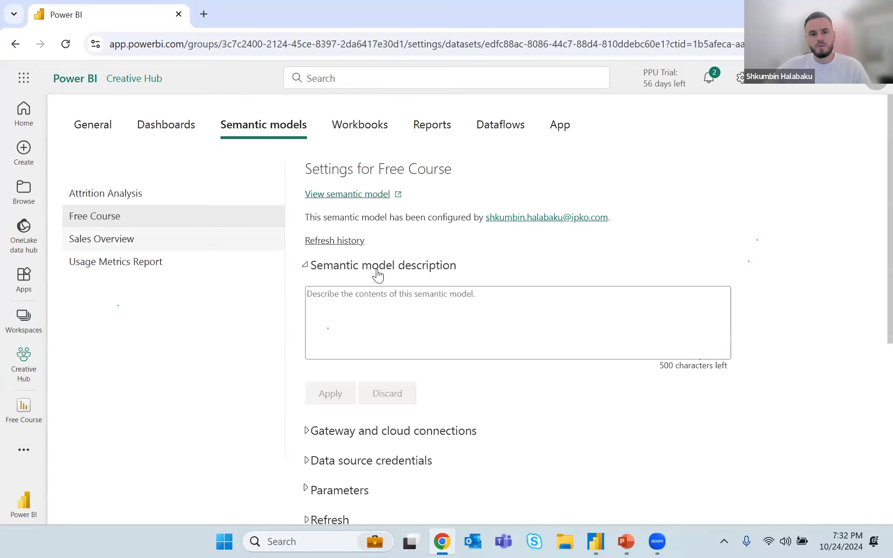
# Step: Examine the gateway connections, data source credentials and refresh options in the Free Course semantic model settings
pyautogui.scroll(-3, 419, 331)
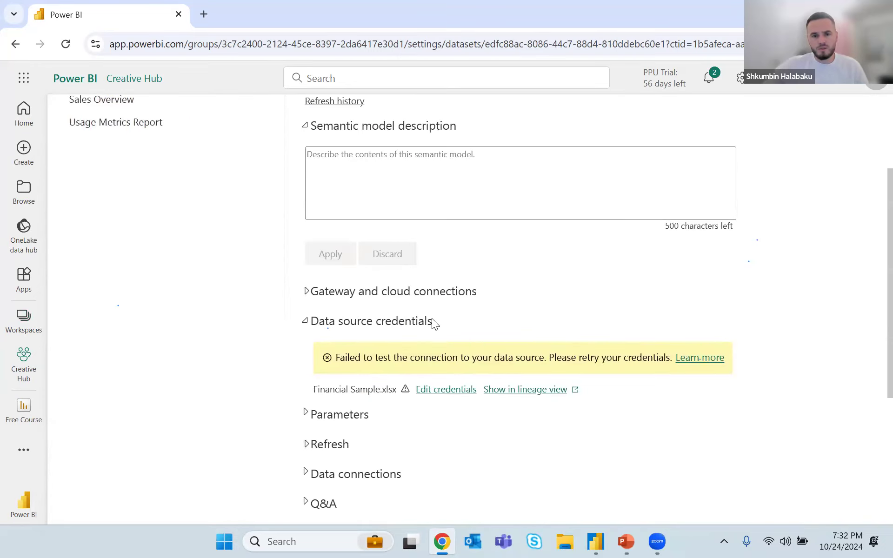
pyautogui.click(400, 292)
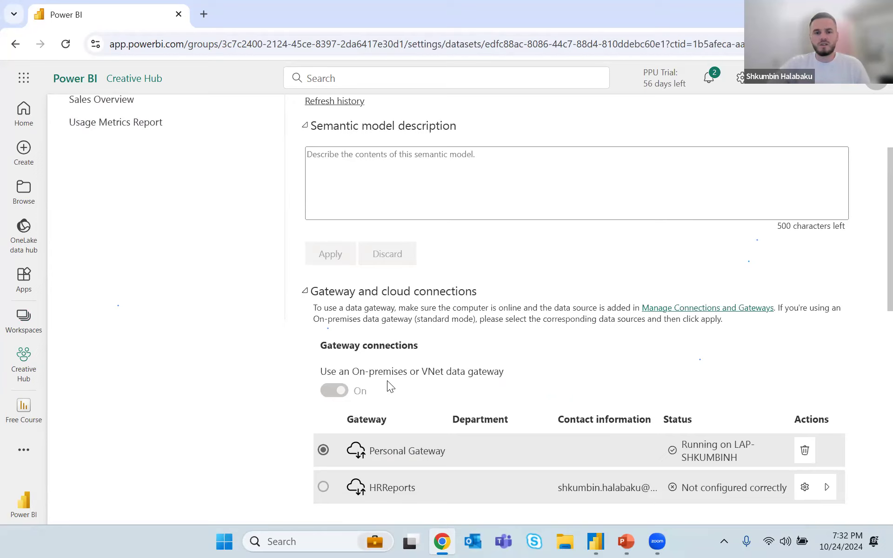
pyautogui.scroll(-6, 387, 386)
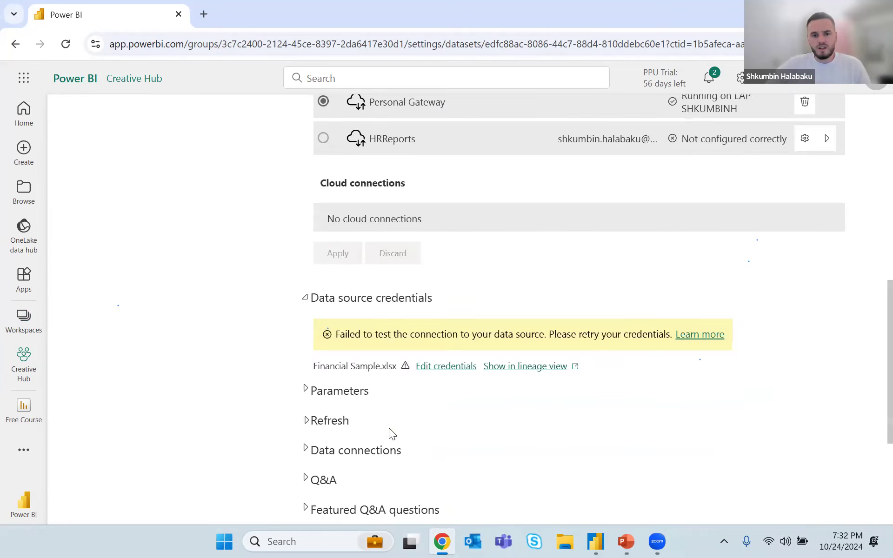
pyautogui.click(325, 421)
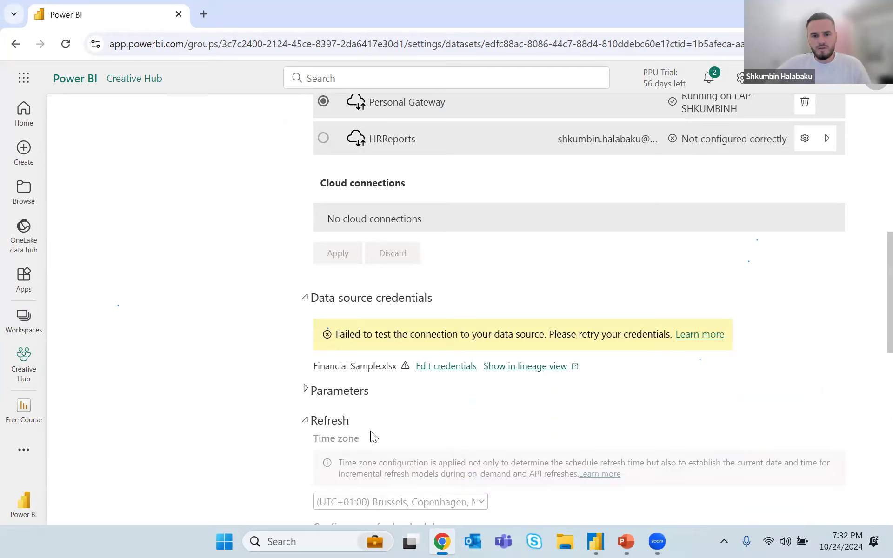
pyautogui.scroll(-5, 383, 437)
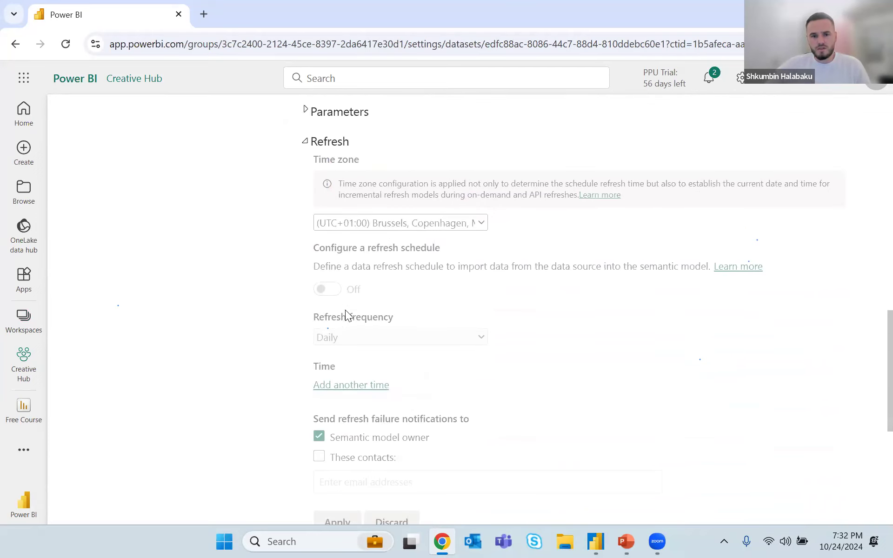
pyautogui.scroll(5, 346, 326)
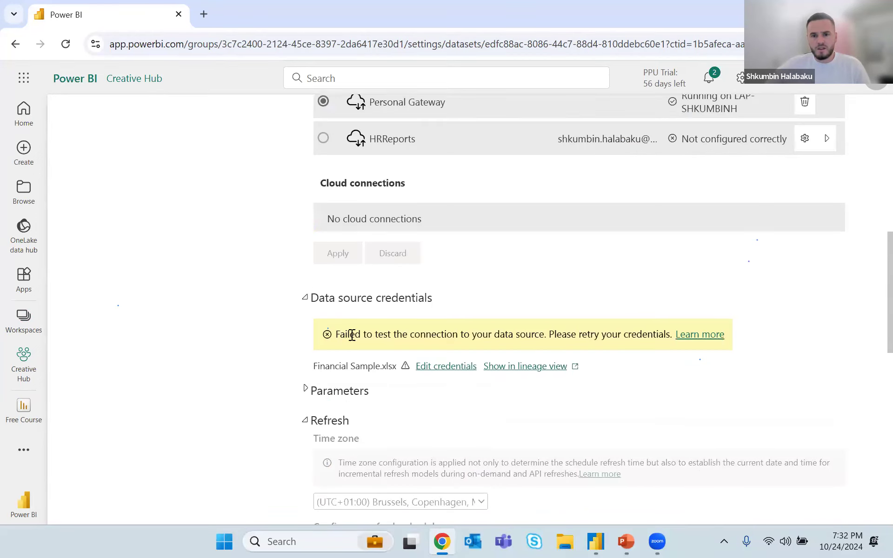
pyautogui.scroll(3, 429, 326)
pyautogui.scroll(-4, 388, 385)
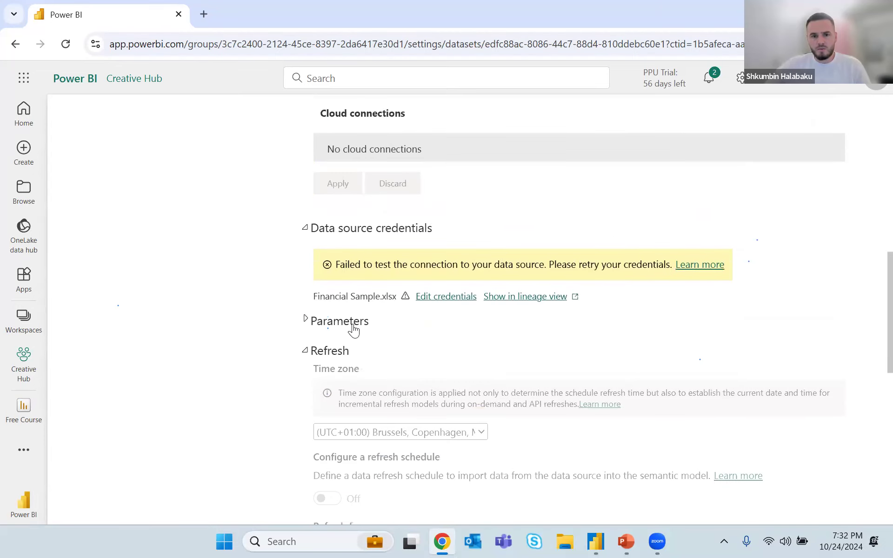
pyautogui.click(328, 351)
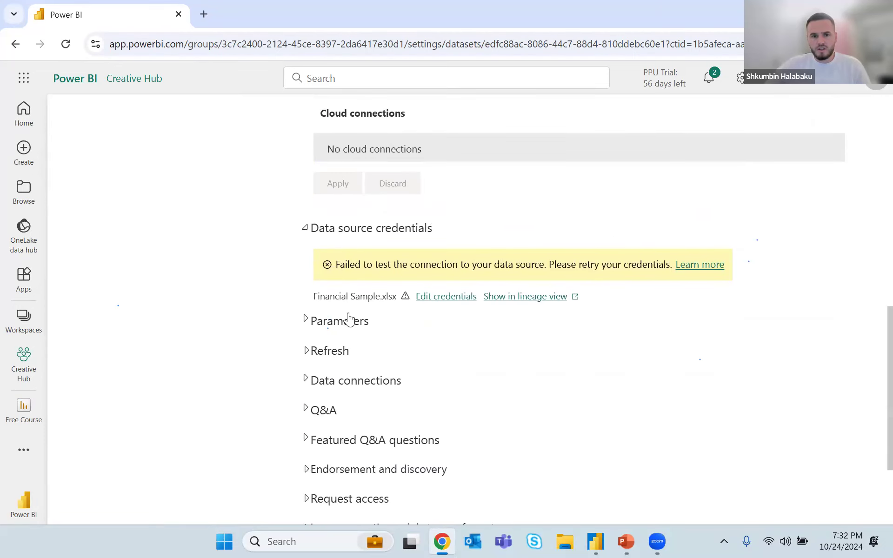
# Step: Configure the Financial Sample.xlsx data source credentials with the Private privacy level and sign in
pyautogui.click(445, 297)
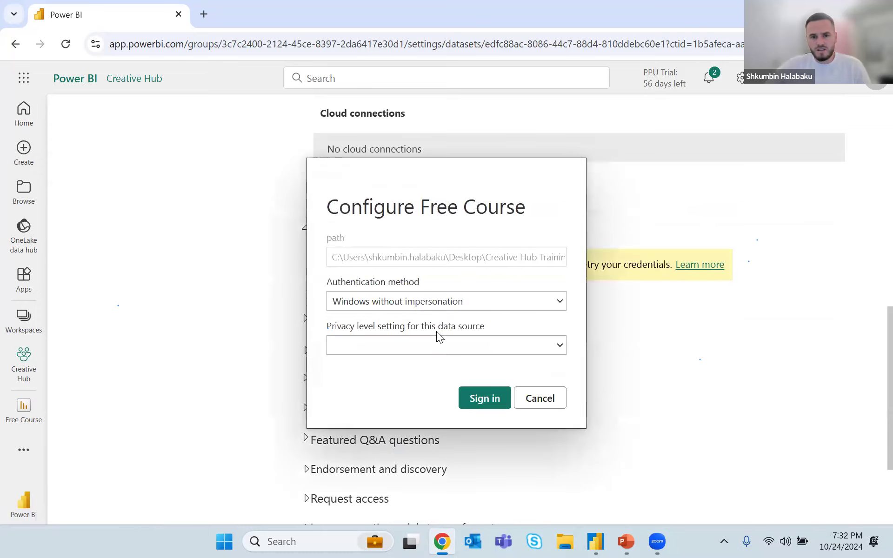
pyautogui.click(458, 346)
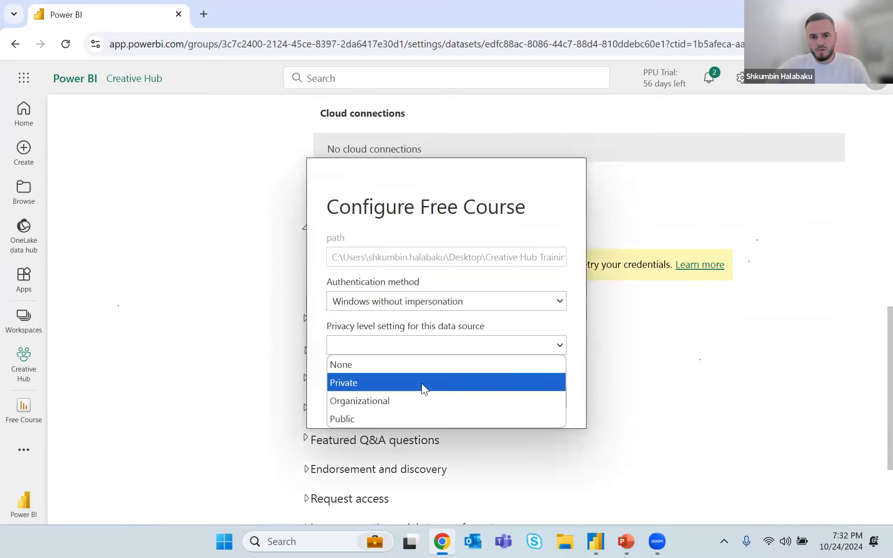
pyautogui.click(421, 383)
pyautogui.click(478, 399)
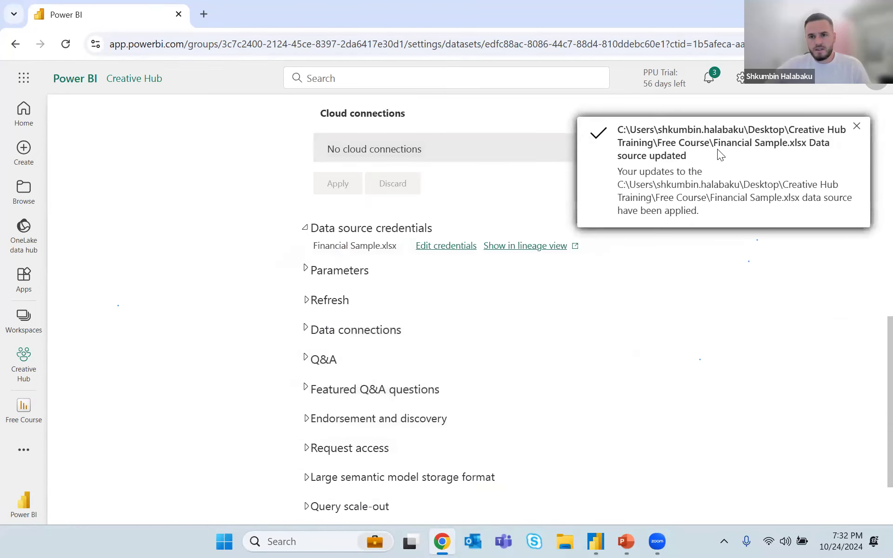
# Step: Turn on the refresh schedule for the Free Course semantic model
pyautogui.click(341, 307)
pyautogui.scroll(-4, 449, 395)
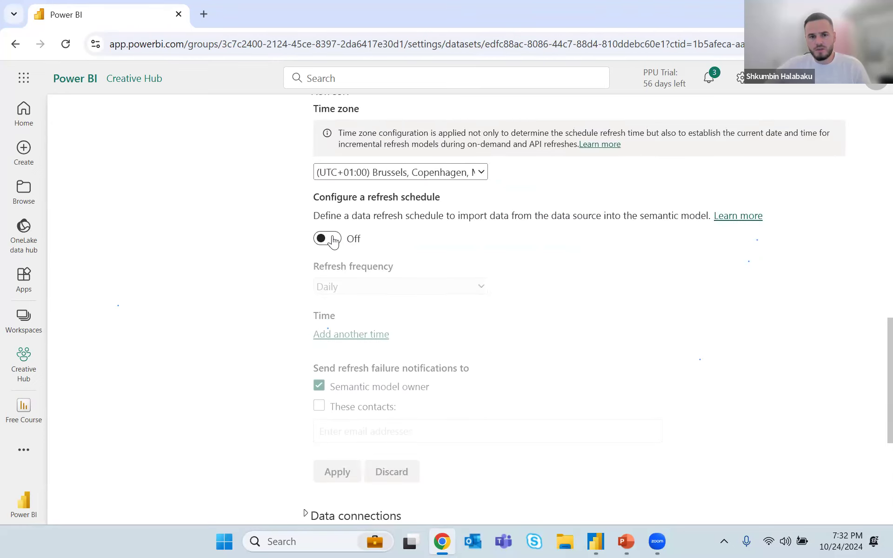
pyautogui.click(332, 240)
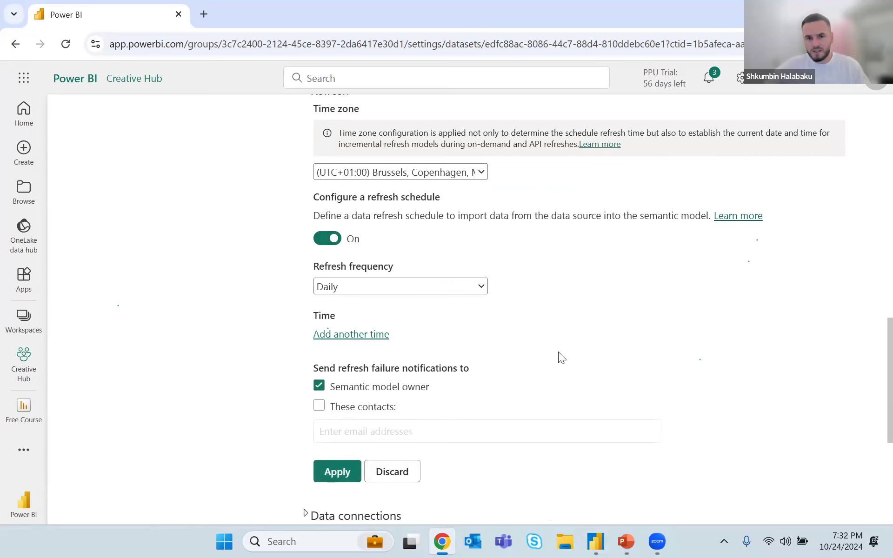
# Step: Check the file path in the Financial Sample.xlsx credential settings and close them without changes
pyautogui.scroll(3, 549, 359)
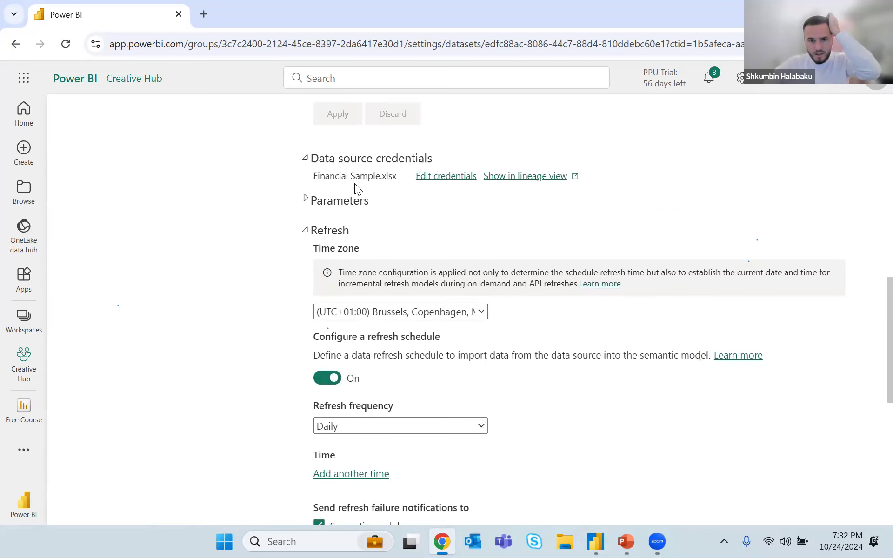
pyautogui.click(451, 177)
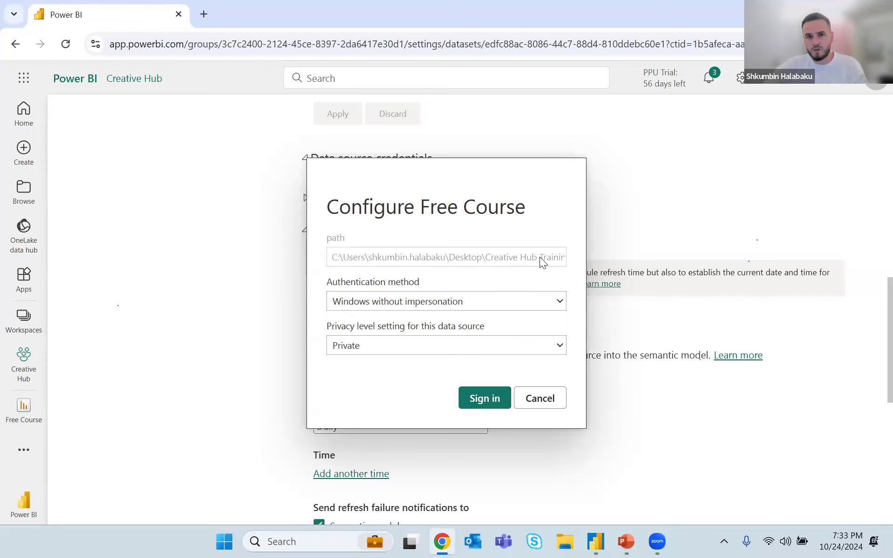
pyautogui.click(539, 398)
# Step: Locate the Financial Sample workbook in File Explorer, in the Free Course folder under Creative Hub Training
pyautogui.click(575, 539)
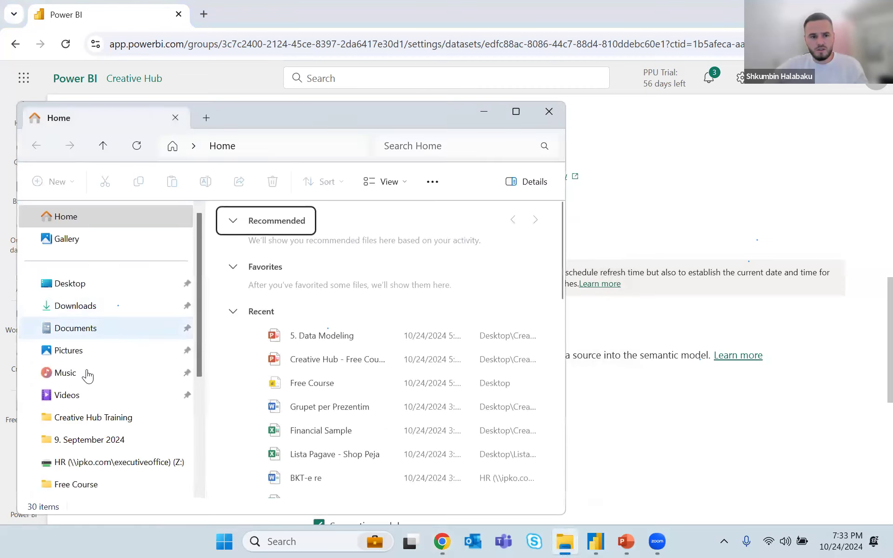
pyautogui.click(89, 419)
pyautogui.doubleClick(275, 252)
pyautogui.click(264, 255)
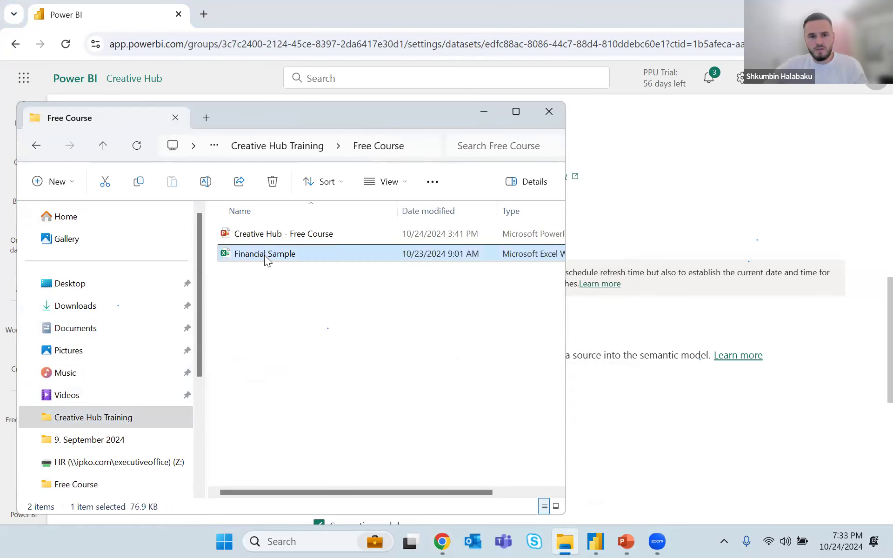
# Step: Open the Financial Sample workbook and go to the last rows of its data table
pyautogui.doubleClick(264, 255)
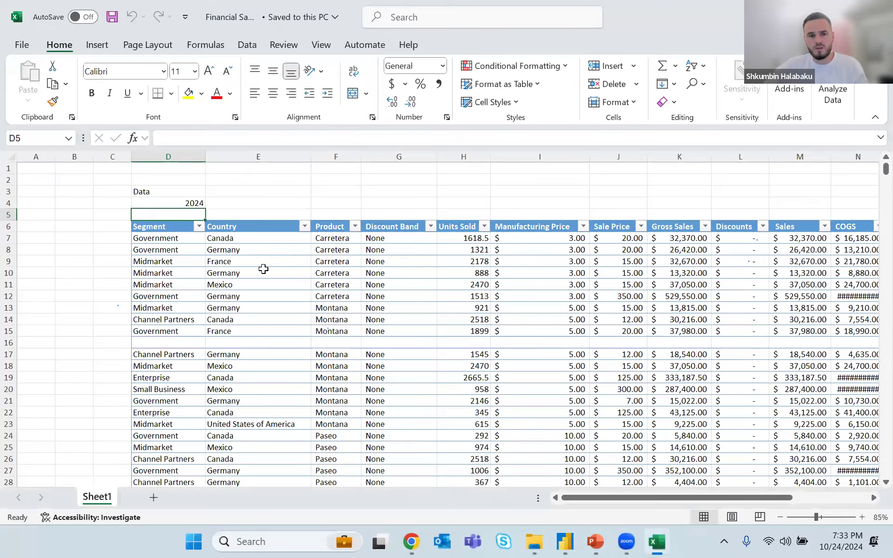
pyautogui.scroll(-18, 263, 255)
pyautogui.scroll(-20, 267, 297)
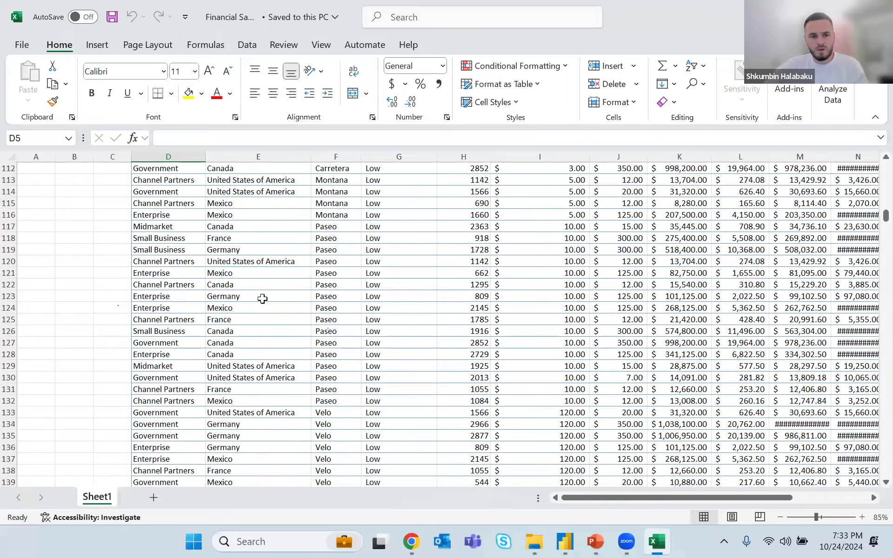
pyautogui.moveTo(885, 233); pyautogui.dragTo(874, 462)
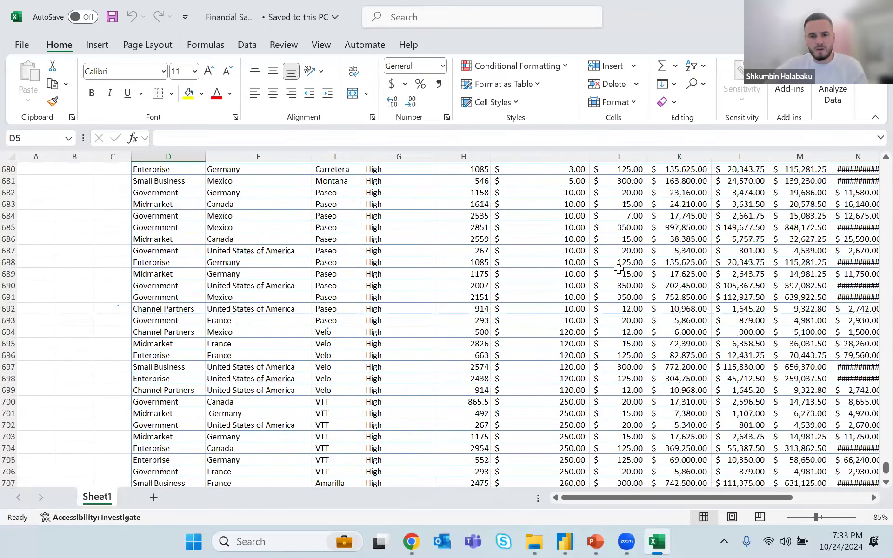
pyautogui.scroll(-5, 289, 359)
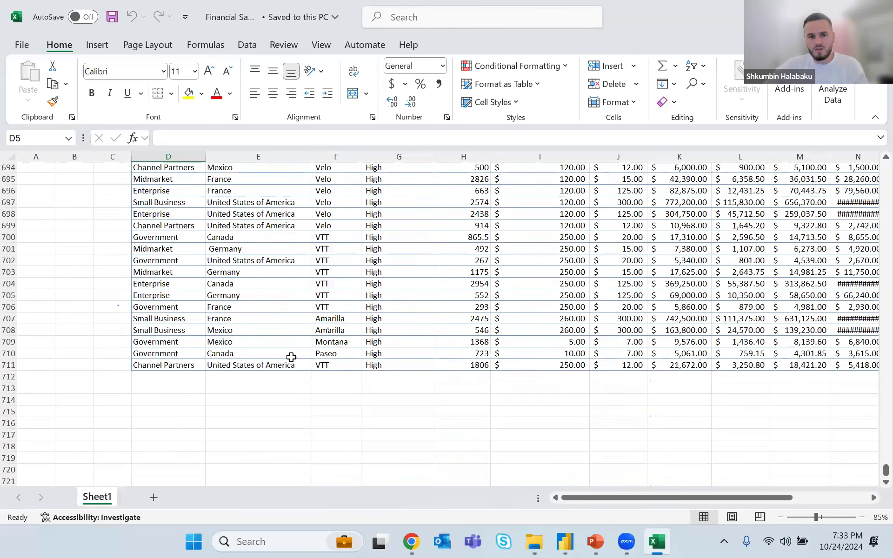
# Step: Point out the first empty row beneath the Financial Sample table as the place for new records, without entering data
pyautogui.click(184, 340)
pyautogui.press('Right')
pyautogui.press('Right')
pyautogui.press('Right')
pyautogui.press('Right')
pyautogui.press('Right')
pyautogui.press('Right')
pyautogui.press('Right')
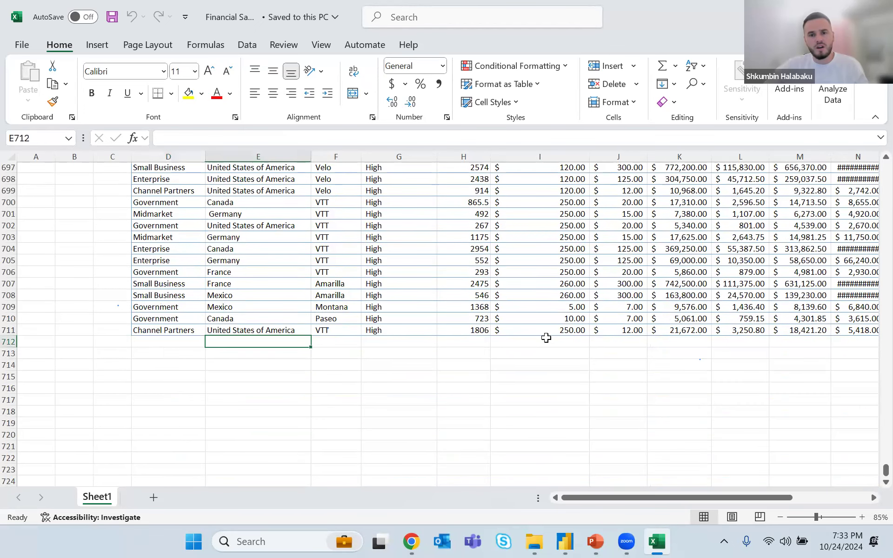
pyautogui.click(832, 342)
pyautogui.click(170, 329)
pyautogui.click(169, 376)
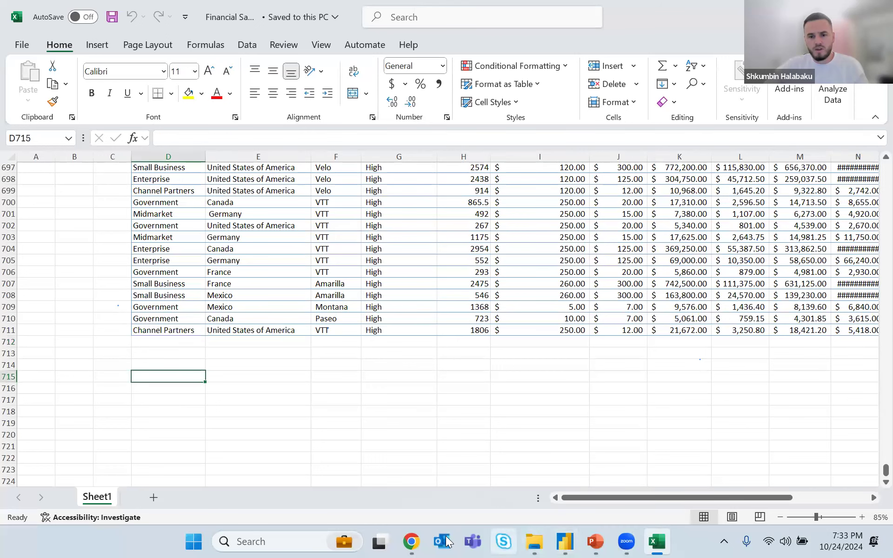
# Step: Switch to the Power BI service and add an 8:00 AM refresh time, keeping the Daily frequency
pyautogui.click(411, 541)
pyautogui.scroll(-5, 405, 361)
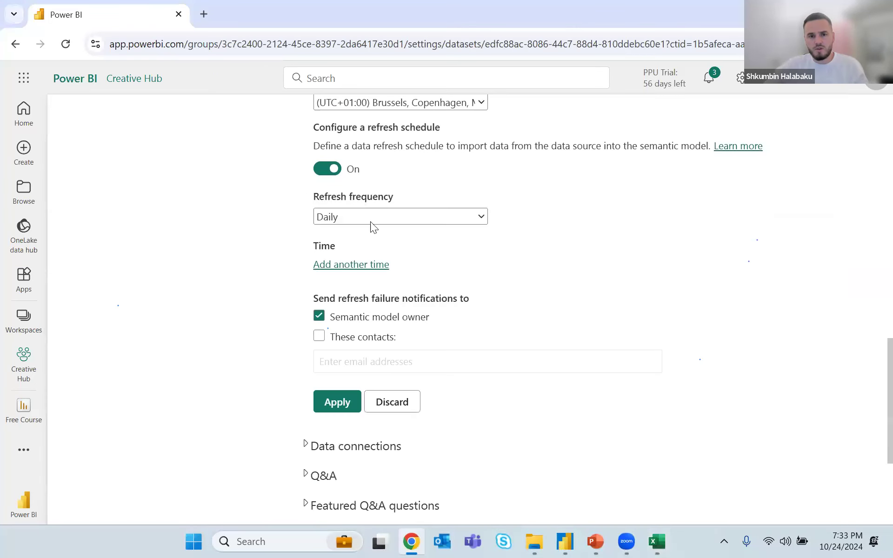
pyautogui.click(372, 215)
pyautogui.scroll(2, 372, 215)
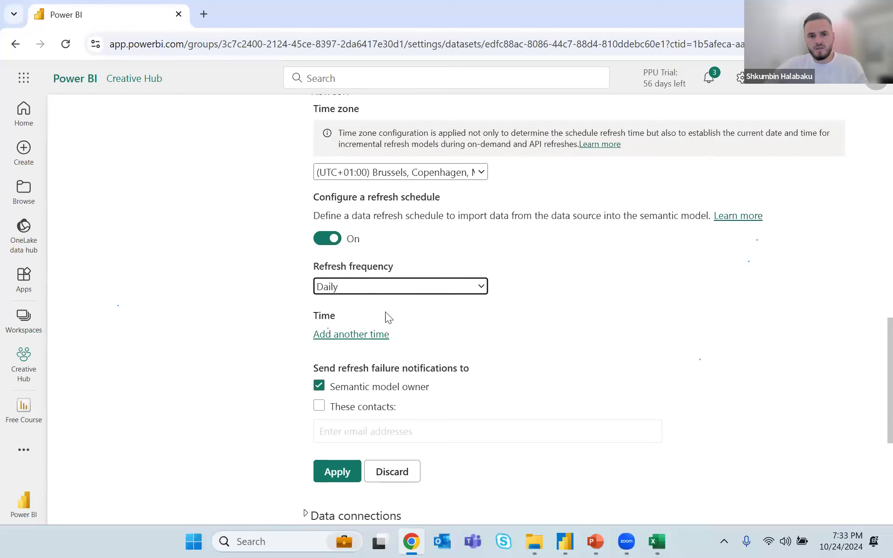
pyautogui.click(355, 334)
pyautogui.scroll(-3, 356, 336)
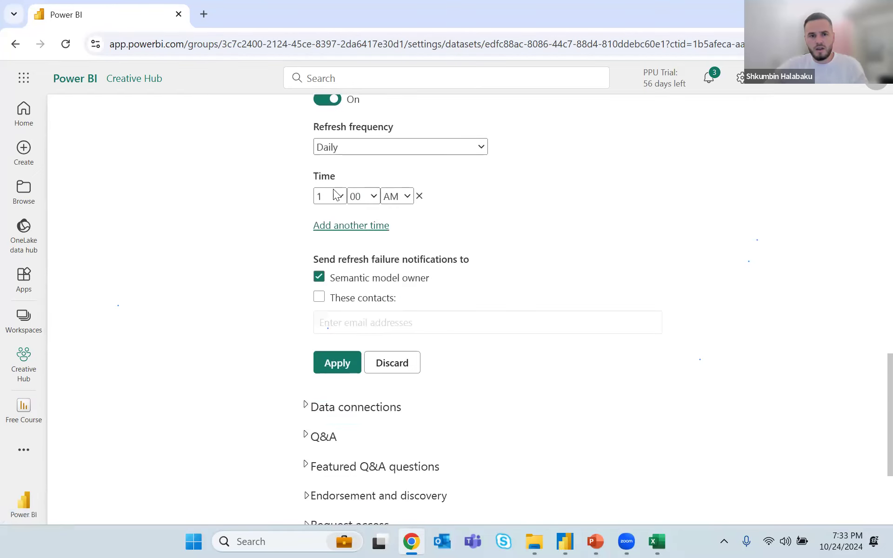
pyautogui.click(331, 194)
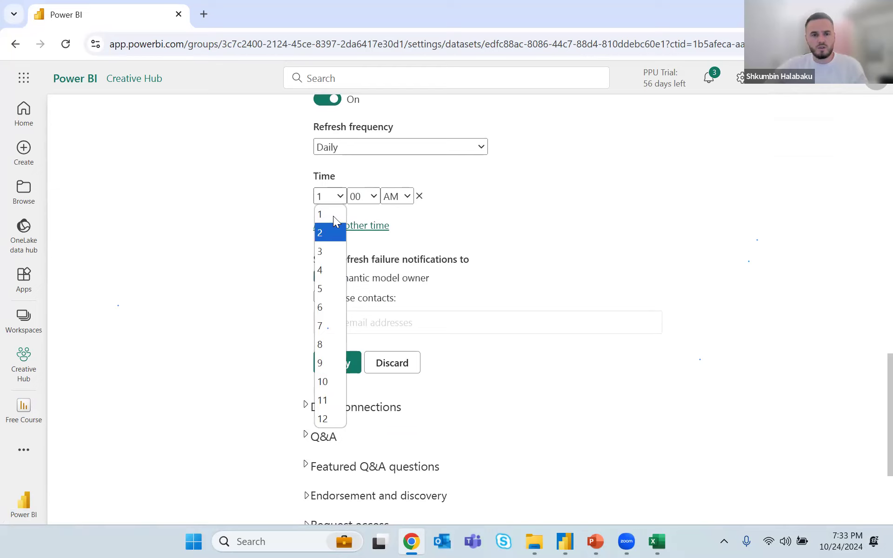
pyautogui.click(319, 347)
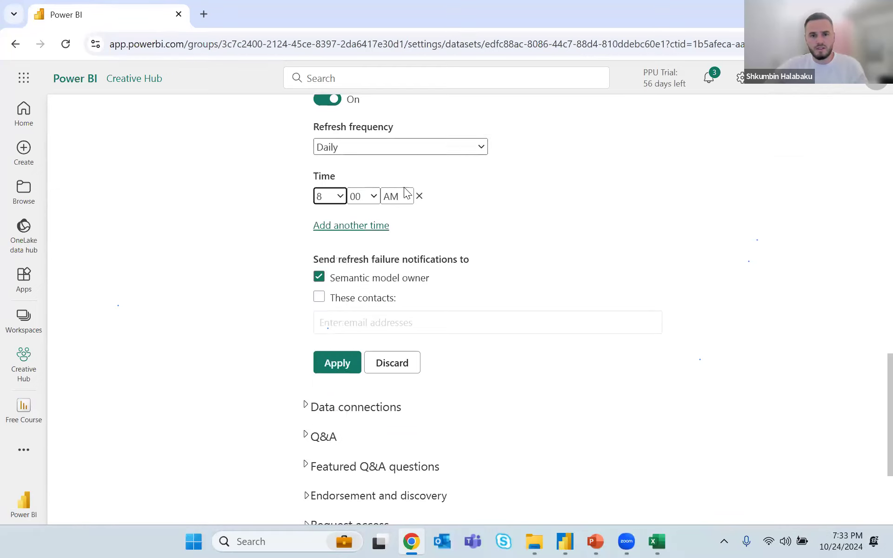
# Step: Add a second refresh time at 12:00 AM and a third at 1:00 AM
pyautogui.click(367, 226)
pyautogui.click(336, 230)
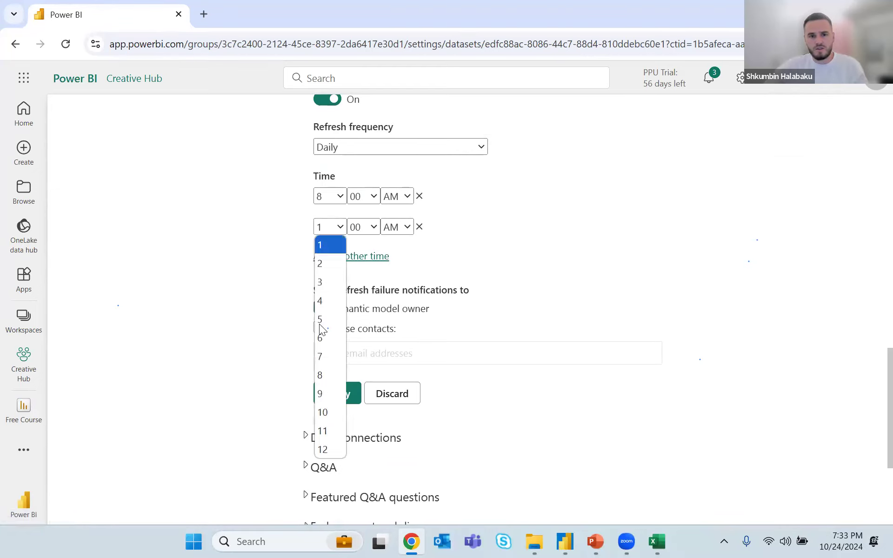
pyautogui.click(322, 447)
pyautogui.click(390, 230)
pyautogui.click(385, 244)
pyautogui.click(370, 256)
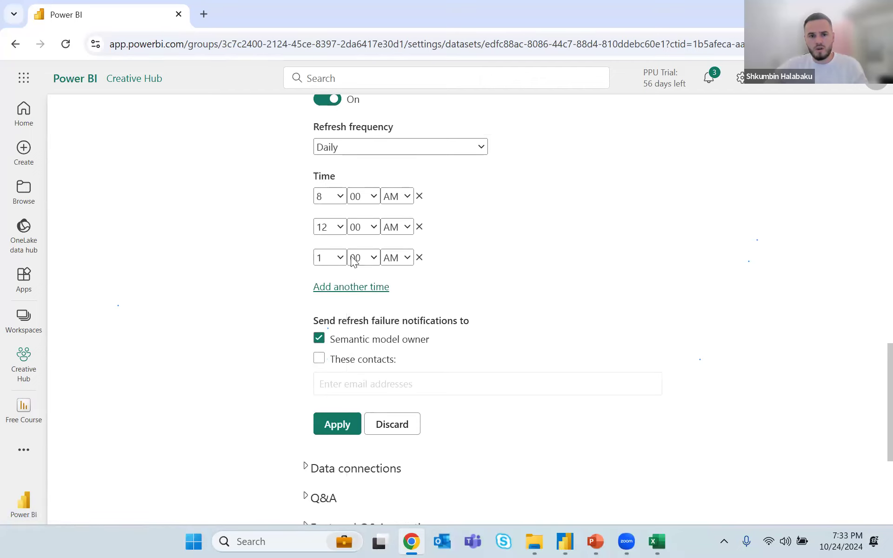
pyautogui.click(376, 226)
pyautogui.click(372, 219)
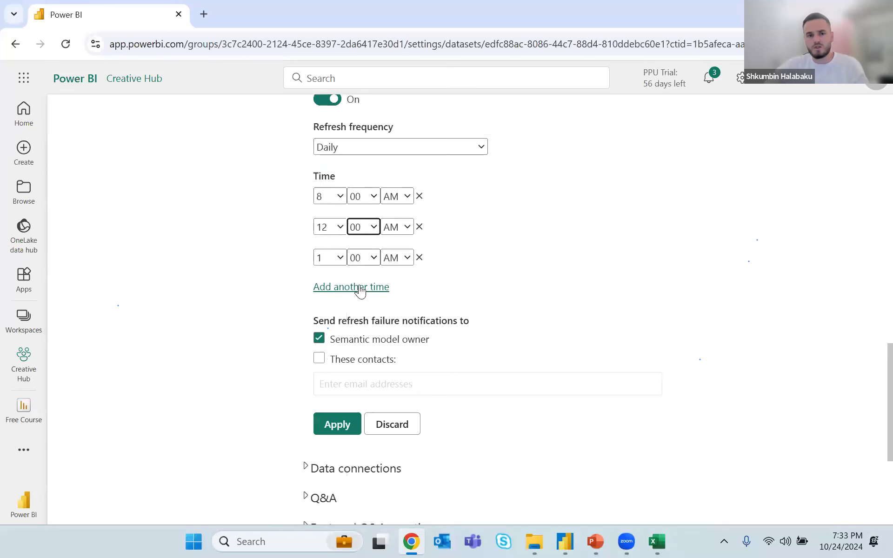
# Step: Switch to the Financial Sample workbook in Excel, select cell D712 below the table, and save the file
pyautogui.click(657, 541)
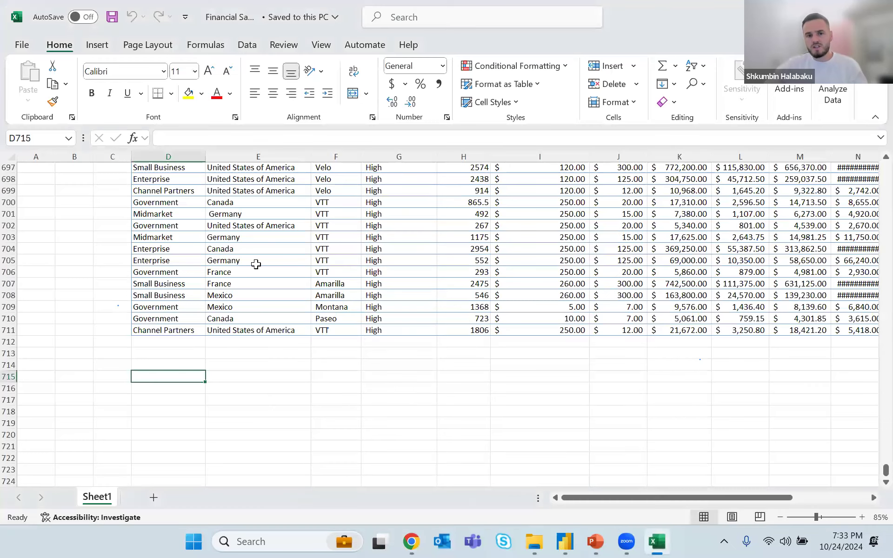
pyautogui.click(170, 341)
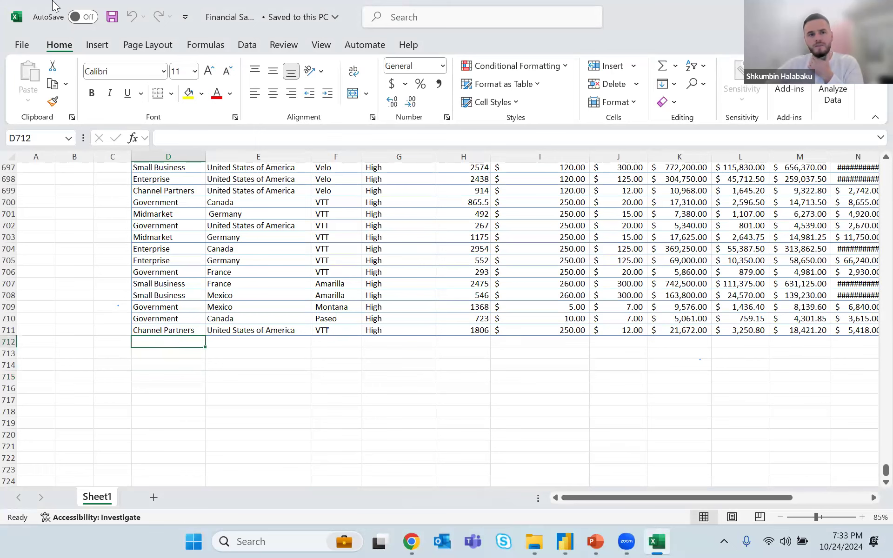
pyautogui.click(107, 16)
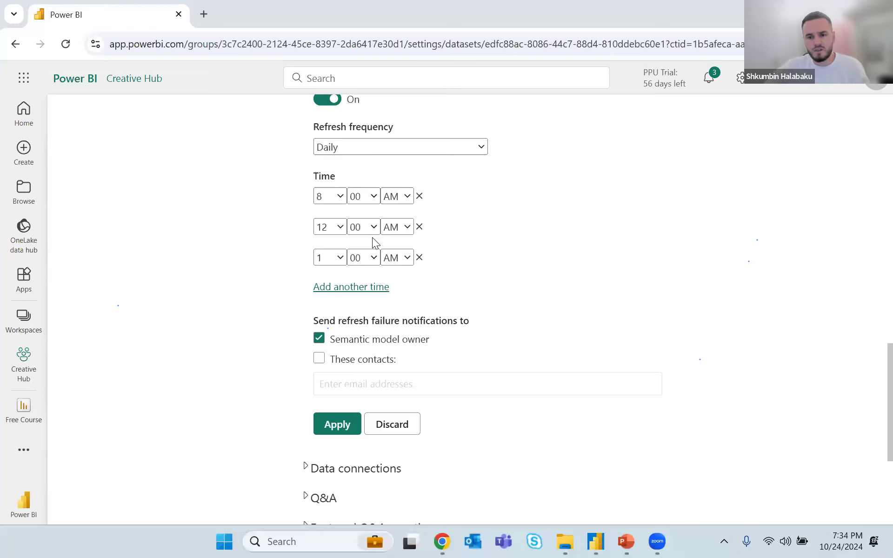
pyautogui.scroll(3, 406, 346)
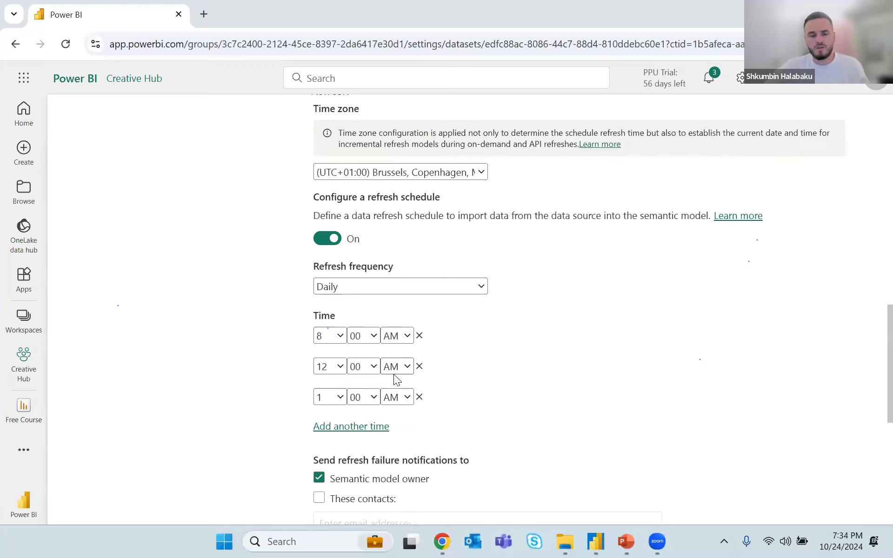
pyautogui.scroll(-2, 393, 383)
pyautogui.scroll(-1, 391, 383)
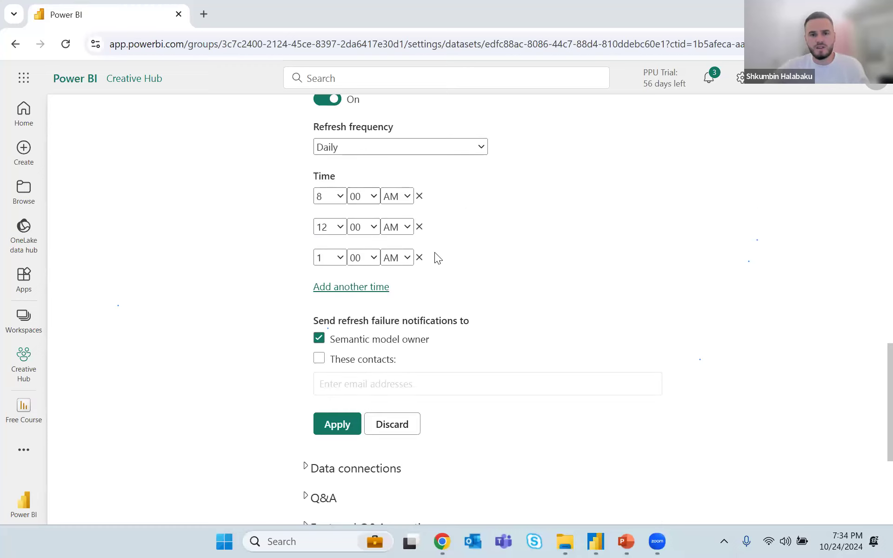
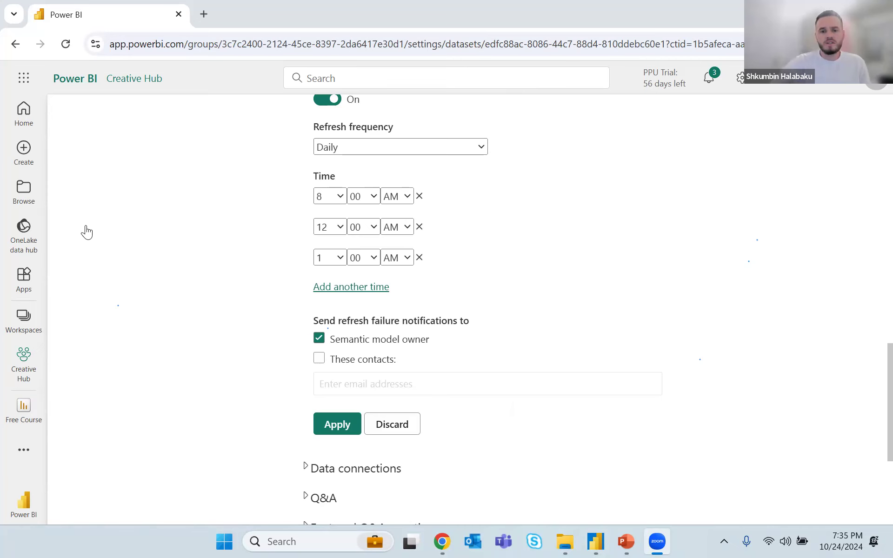
# Step: Switch to the Free Course report in Power BI Desktop and view the Decomposition Tree page
pyautogui.click(598, 540)
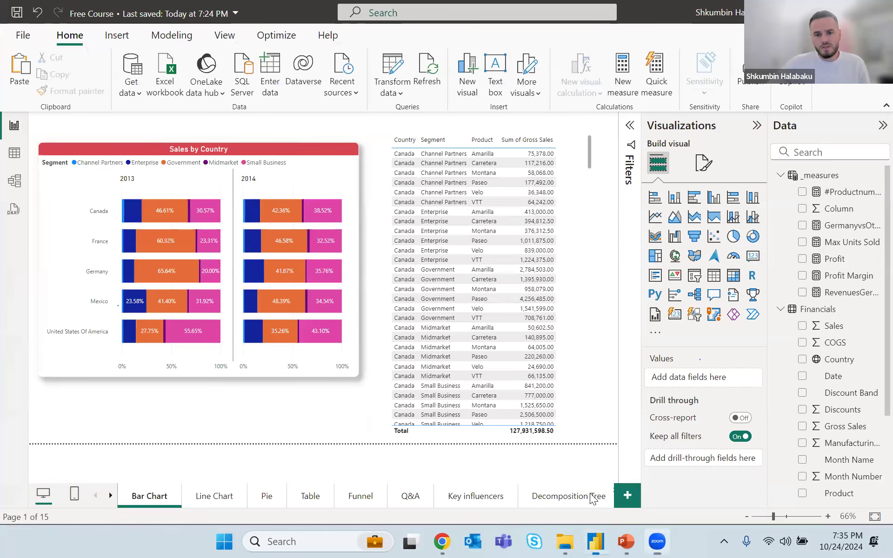
pyautogui.click(592, 498)
pyautogui.click(527, 170)
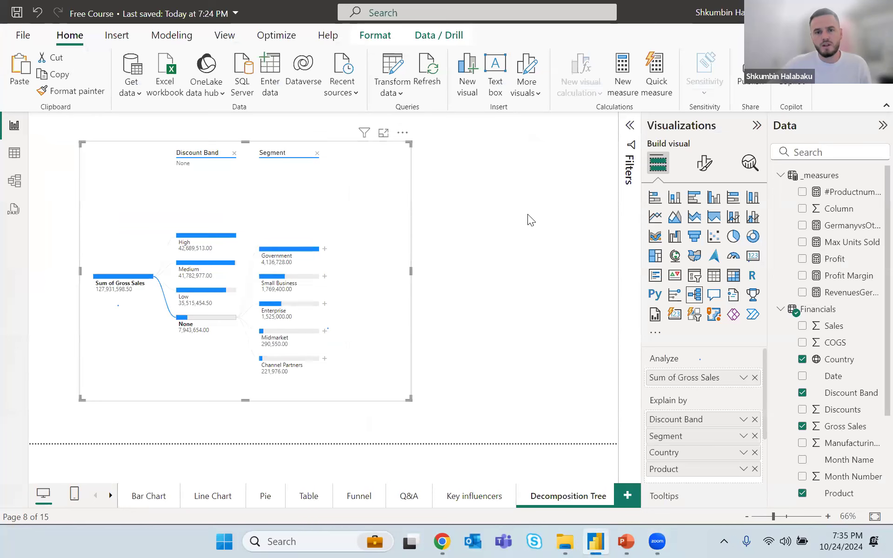
pyautogui.click(519, 421)
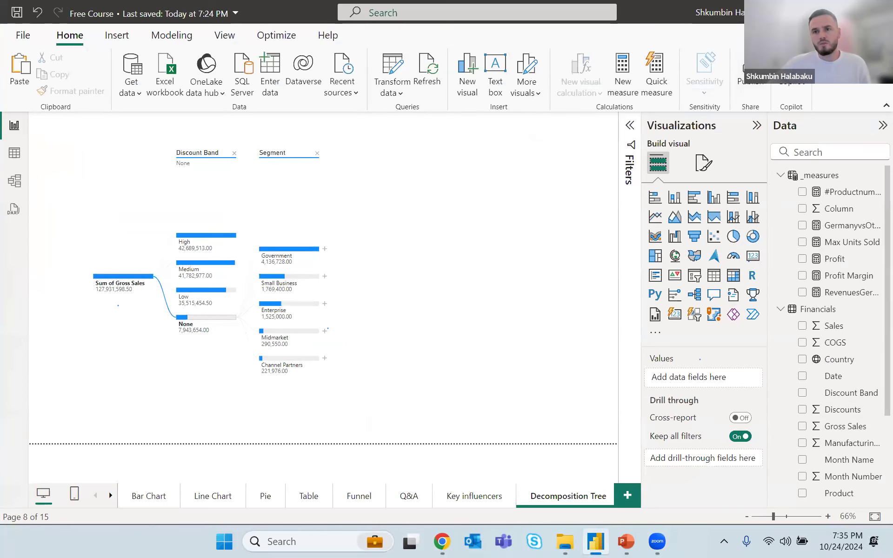
# Step: Minimize the browser and File Explorer windows to show the desktop
pyautogui.hotkey('alt', 'Tab')
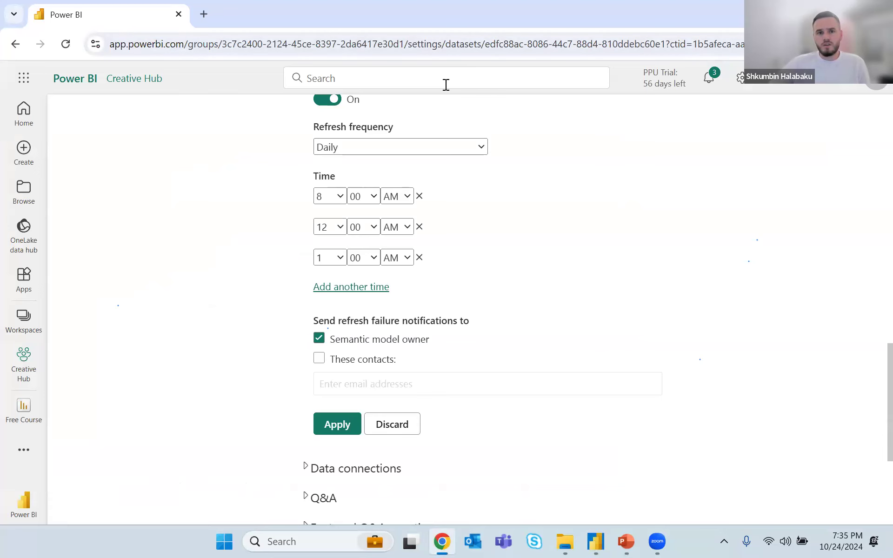
pyautogui.press('super+Down')
pyautogui.press('super+Down')
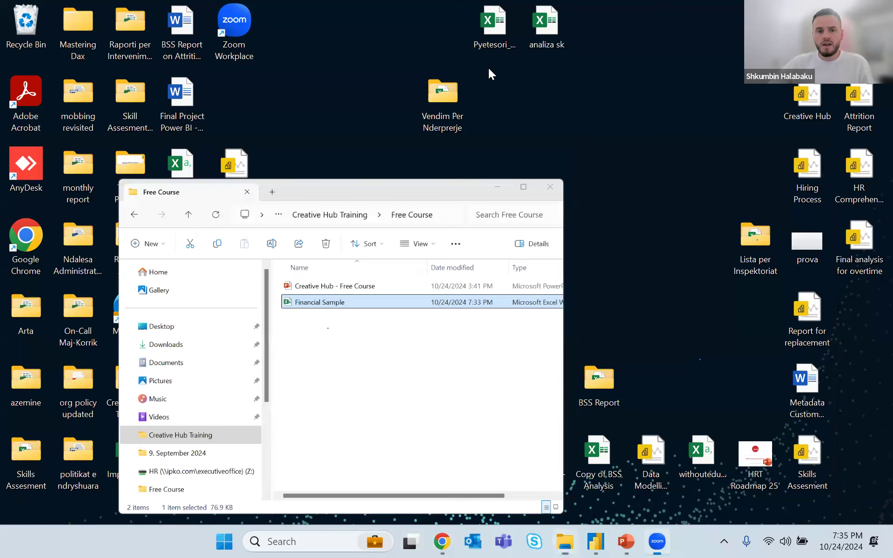
pyautogui.press('super+Down')
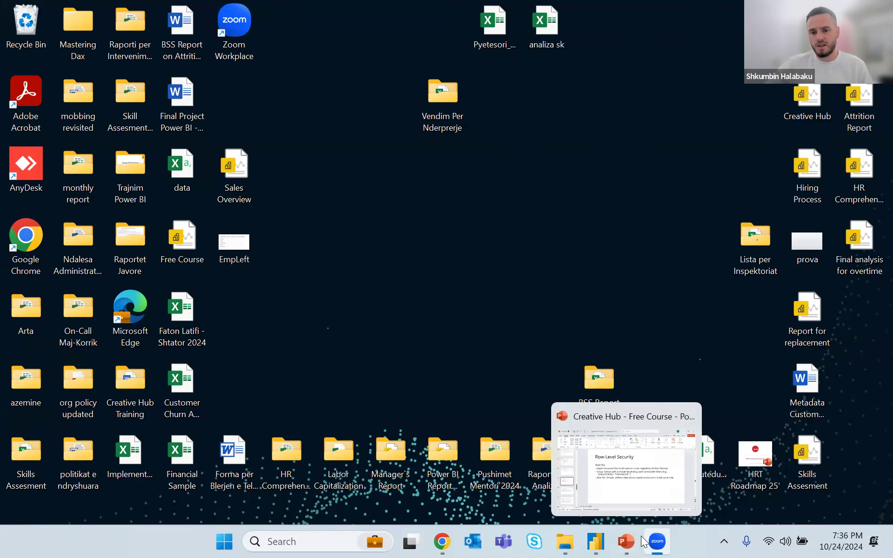
# Step: Switch to the Power BI service and review the refresh schedule settings of the semantic model
pyautogui.click(442, 541)
pyautogui.scroll(-1, 288, 325)
pyautogui.scroll(-2, 382, 461)
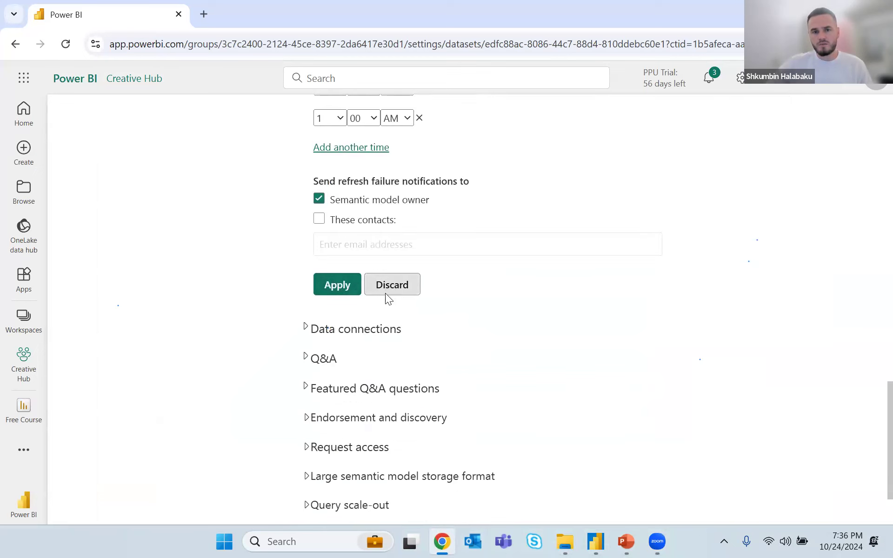
pyautogui.scroll(9, 386, 300)
pyautogui.scroll(-4, 367, 260)
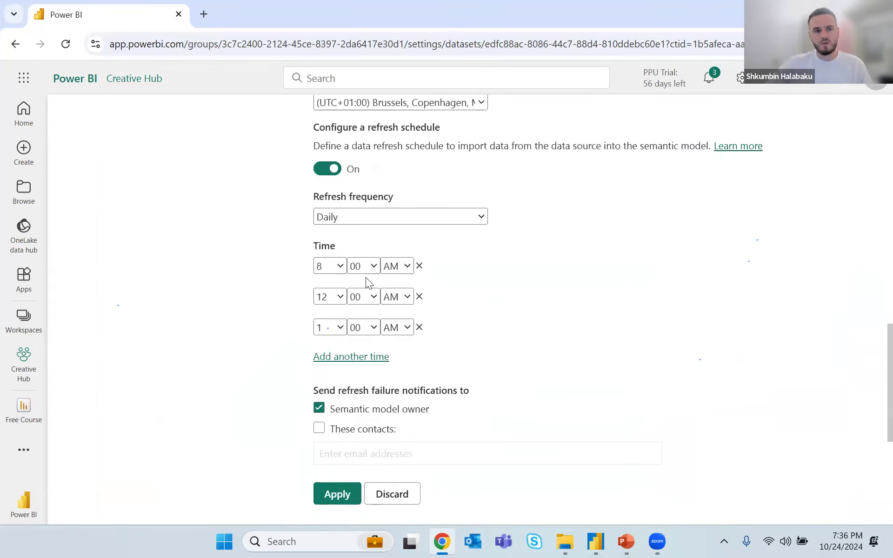
pyautogui.scroll(-3, 372, 281)
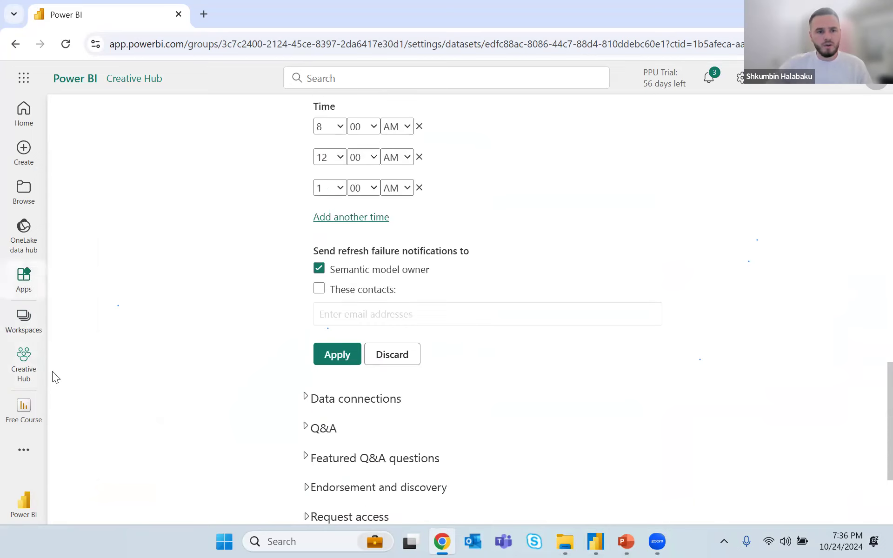
# Step: Open the published Creative Hub app and view the Bar Chart page of its Free Course report
pyautogui.click(26, 290)
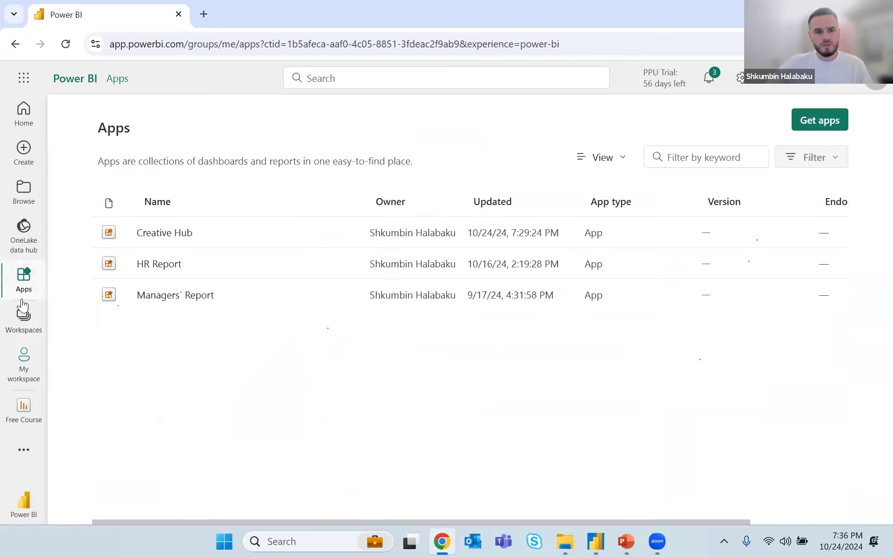
pyautogui.click(178, 240)
pyautogui.click(53, 300)
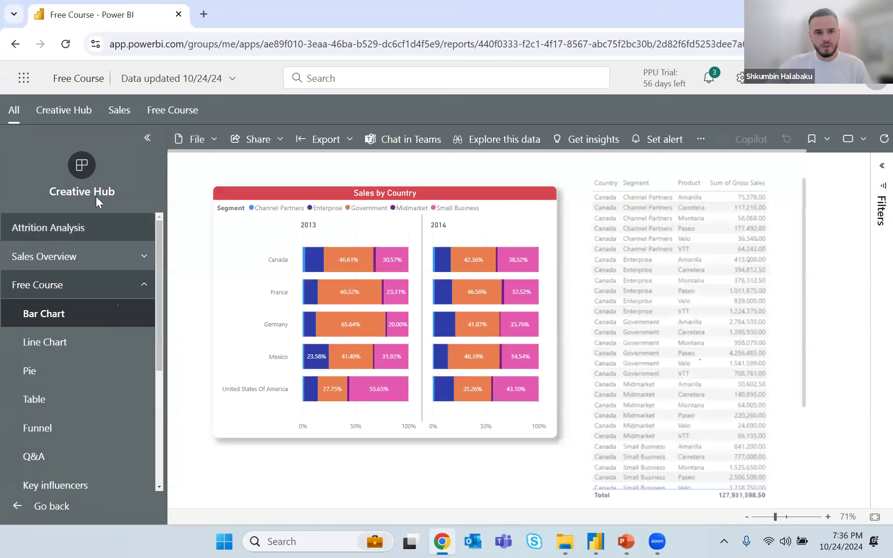
# Step: Compare the content shown to the Sales, Free Course and Creative Hub audiences of the app
pyautogui.click(121, 125)
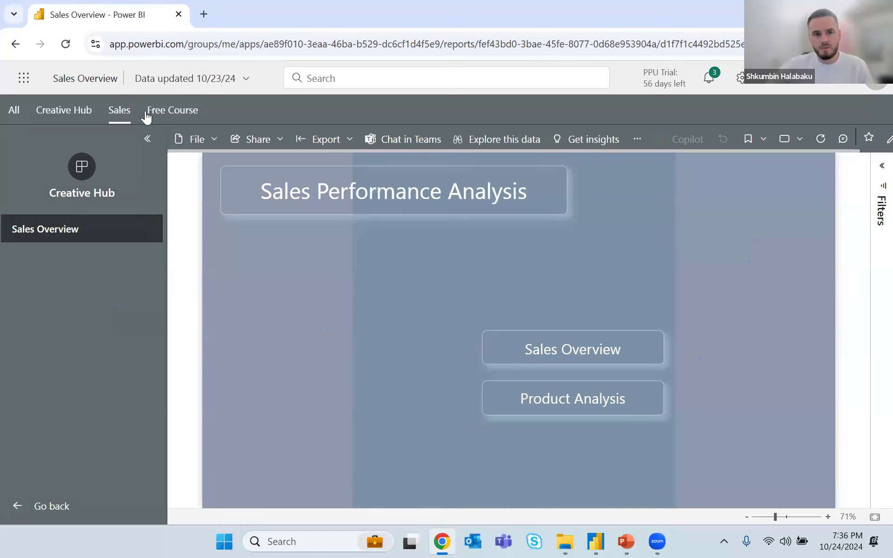
pyautogui.click(168, 112)
pyautogui.click(114, 112)
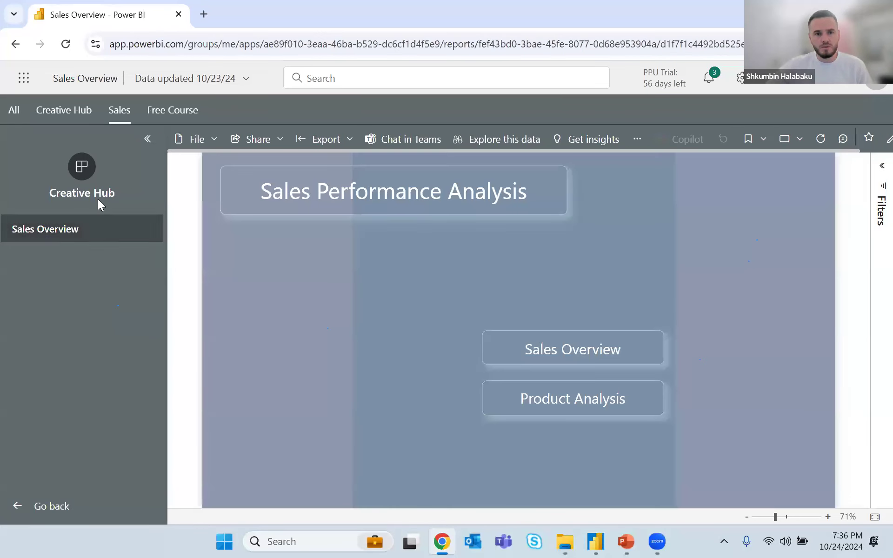
pyautogui.click(66, 117)
pyautogui.scroll(-5, 74, 344)
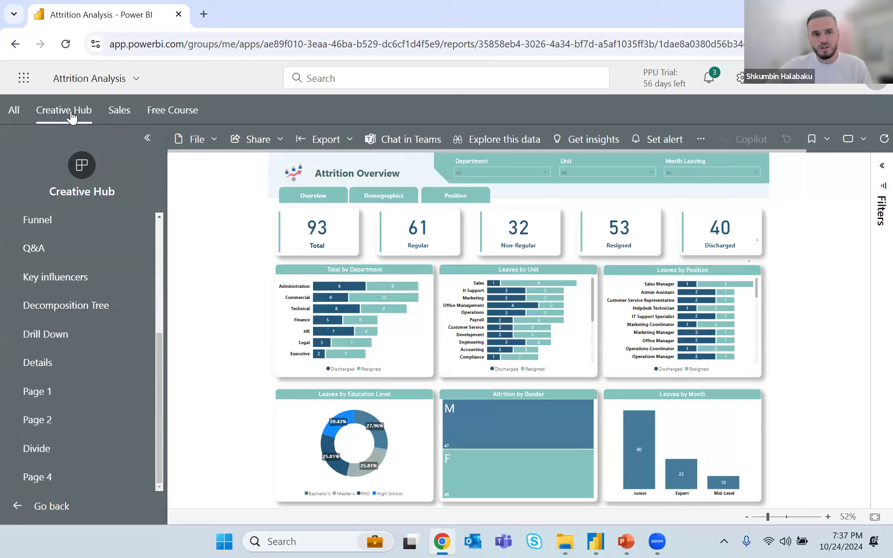
pyautogui.scroll(5, 157, 260)
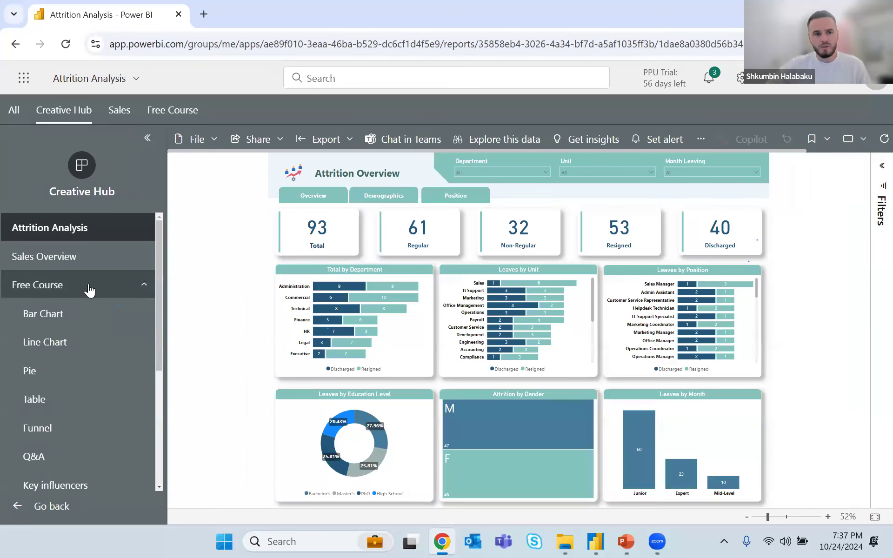
# Step: Review the report lists of the Sales, Free Course and Creative Hub audiences again, and return to the view of all content
pyautogui.click(142, 285)
pyautogui.click(120, 117)
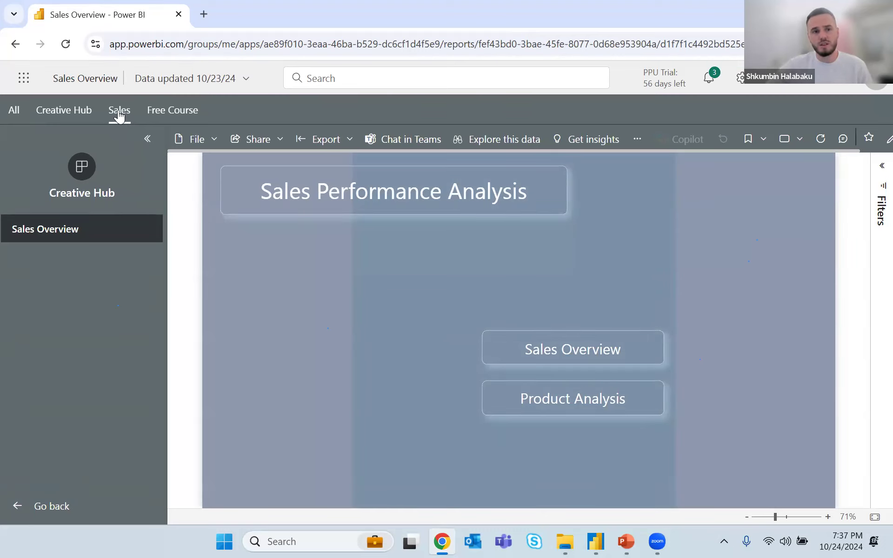
pyautogui.click(43, 231)
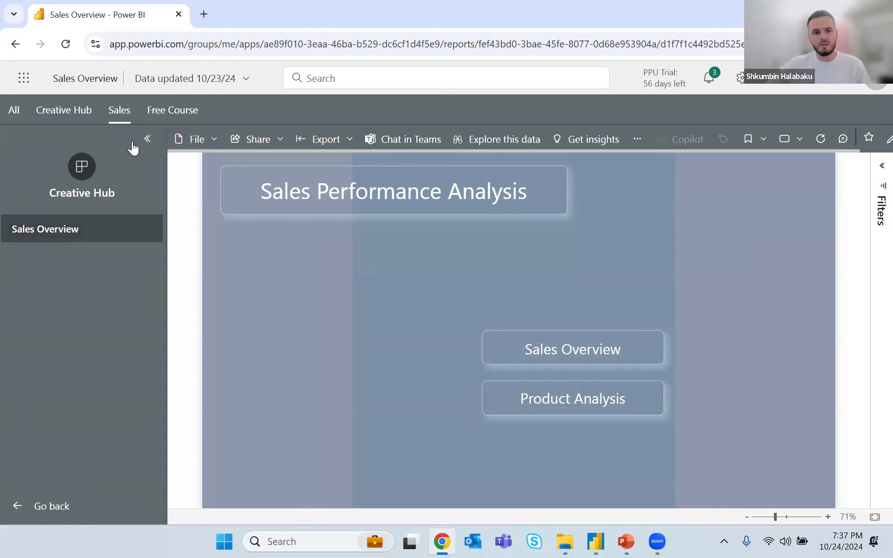
pyautogui.click(157, 118)
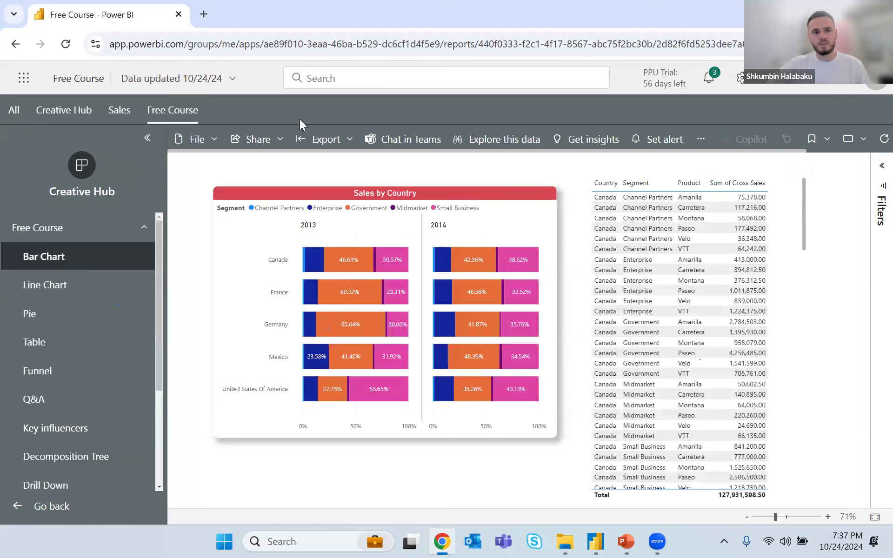
pyautogui.click(64, 117)
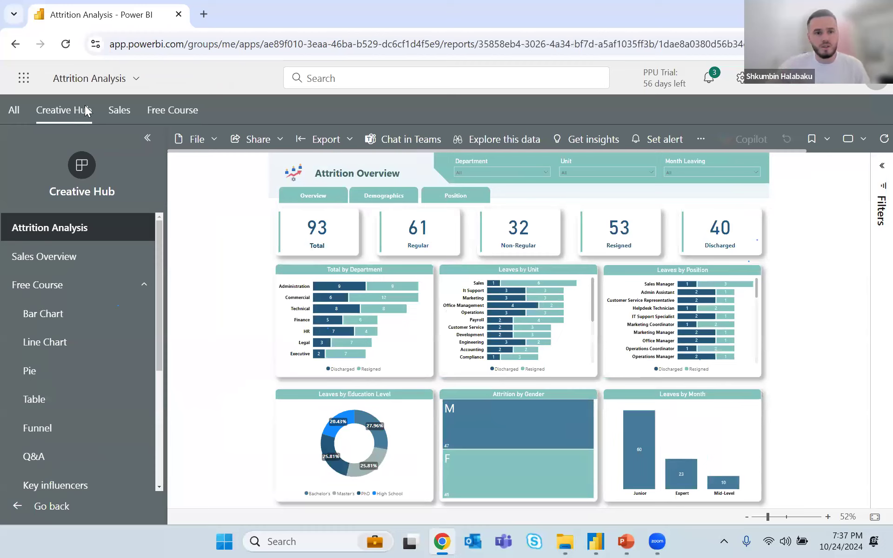
pyautogui.click(17, 112)
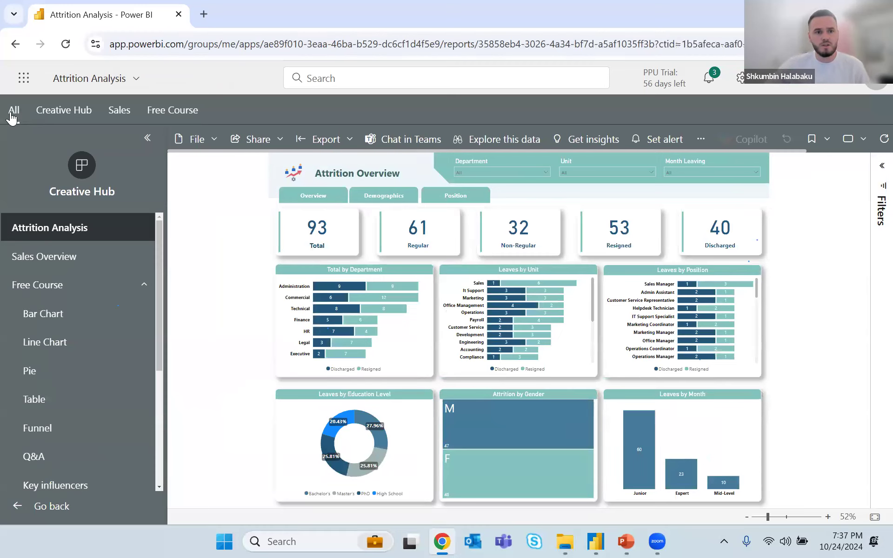
# Step: Look through the Free Course report's pages, including Bar Chart, Table, Page 1 and Divide
pyautogui.click(84, 288)
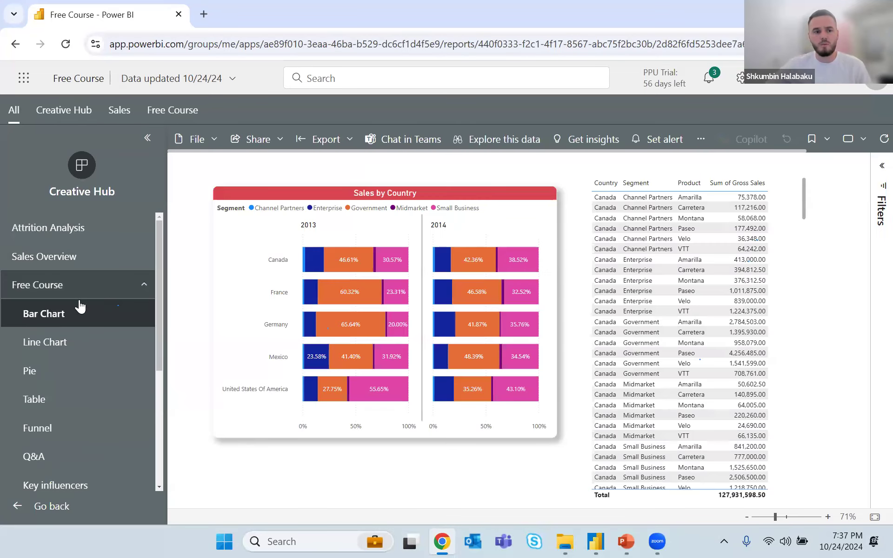
pyautogui.click(44, 314)
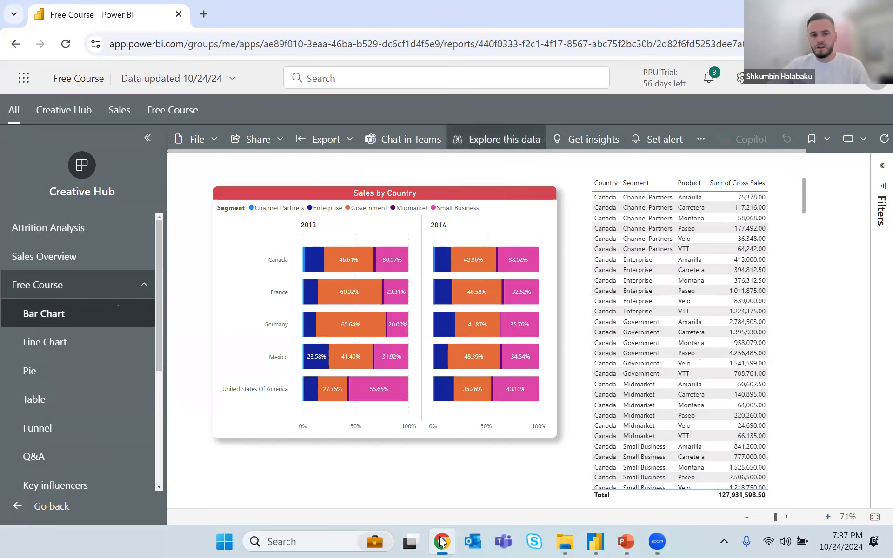
pyautogui.click(50, 424)
pyautogui.click(49, 408)
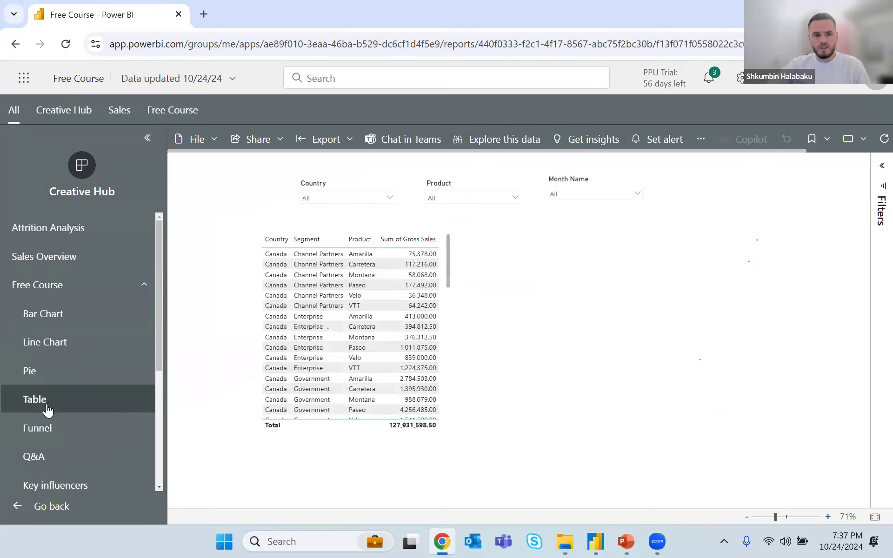
pyautogui.scroll(-2, 70, 413)
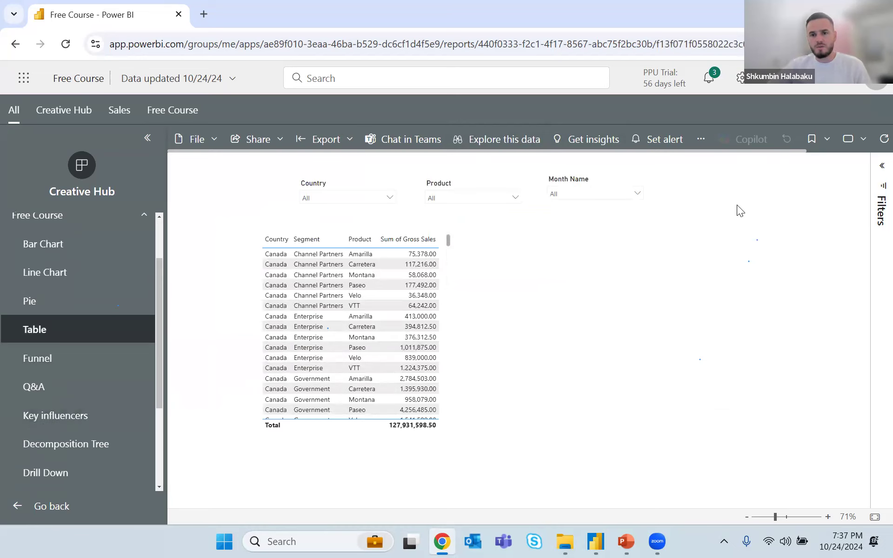
pyautogui.scroll(-4, 60, 409)
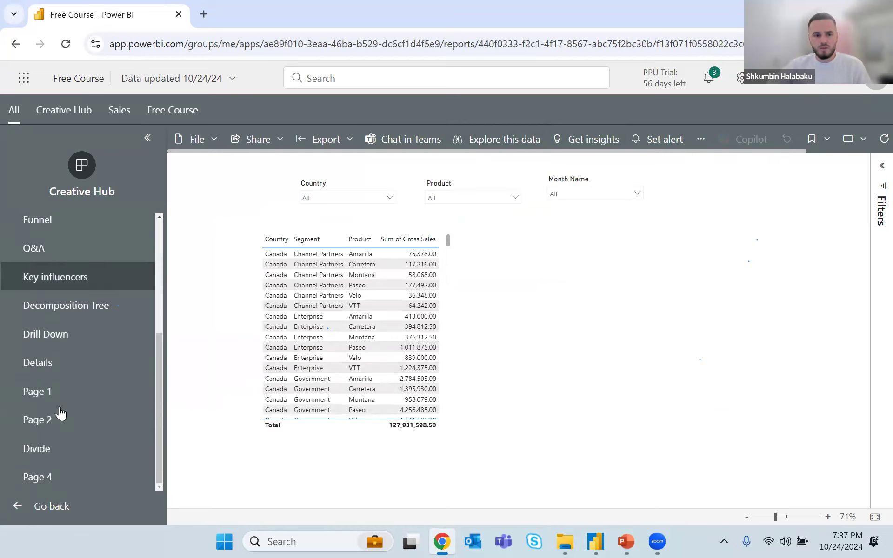
pyautogui.click(61, 407)
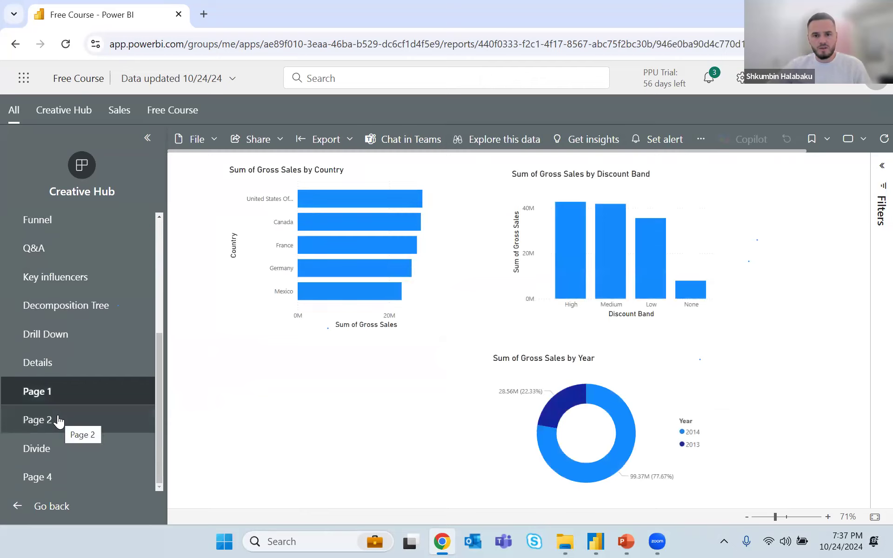
pyautogui.click(60, 419)
pyautogui.click(54, 449)
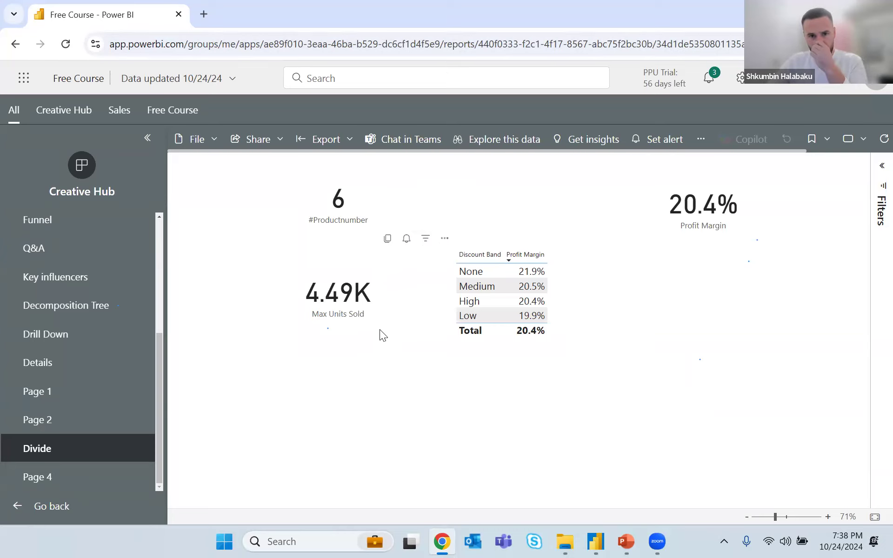
# Step: Start a new alert from the #Productnumber card on the Divide page and choose card 2 as the monitored visual
pyautogui.click(444, 238)
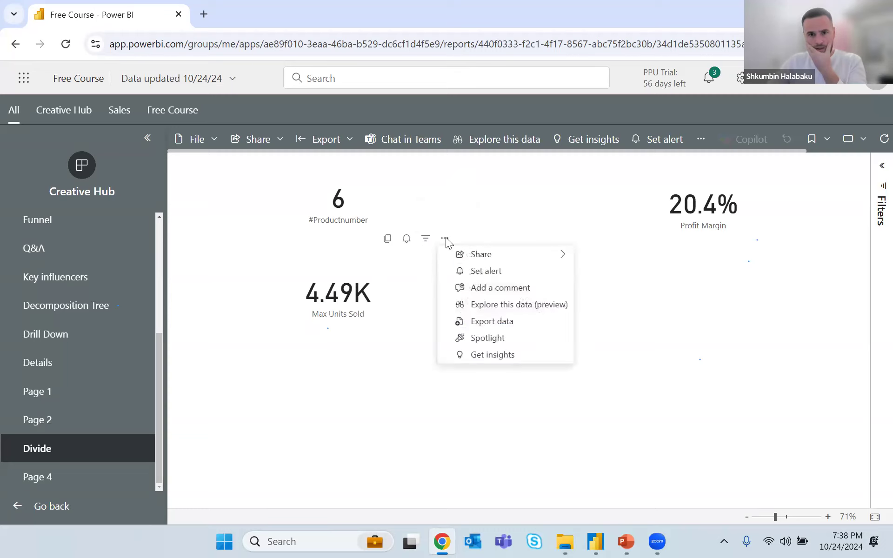
pyautogui.press('Escape')
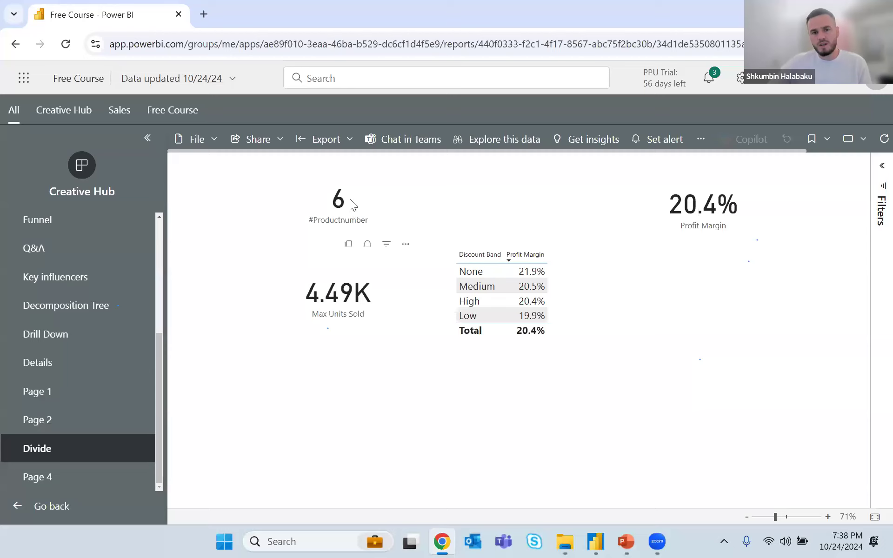
pyautogui.click(405, 244)
pyautogui.click(454, 279)
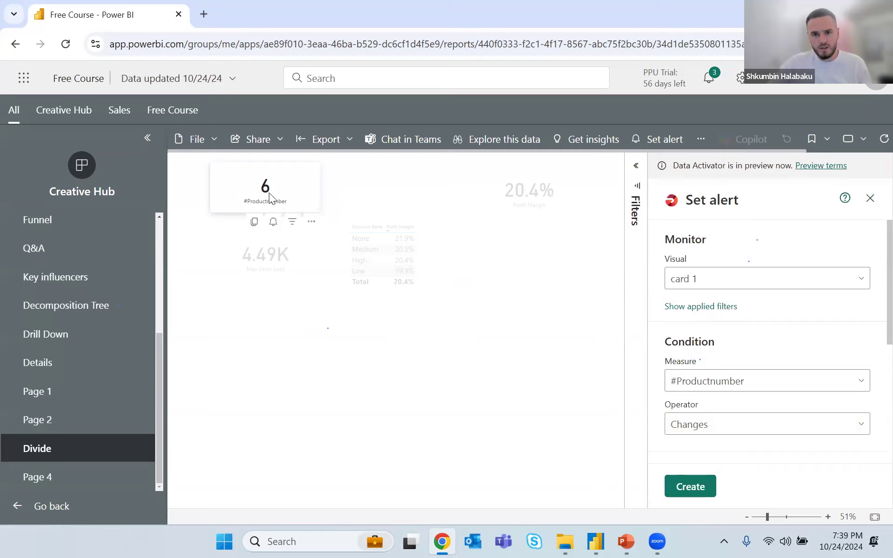
pyautogui.click(797, 279)
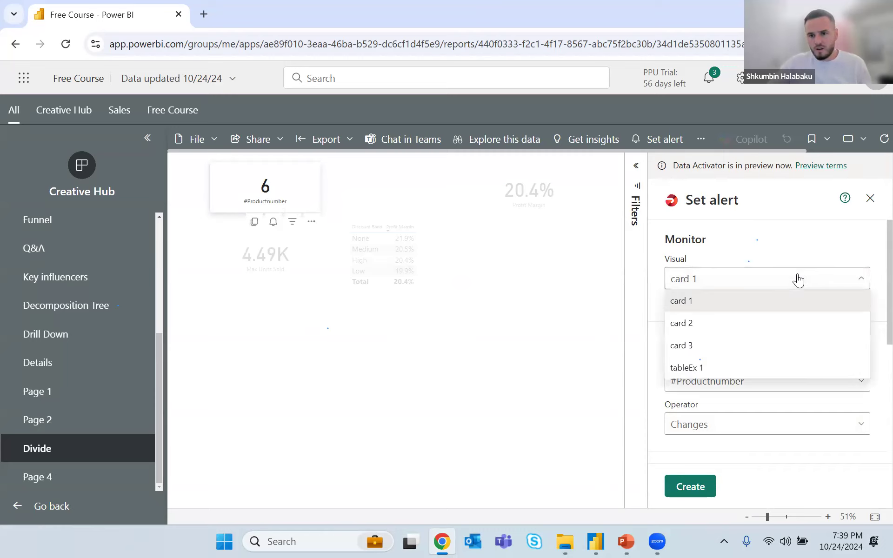
pyautogui.click(769, 322)
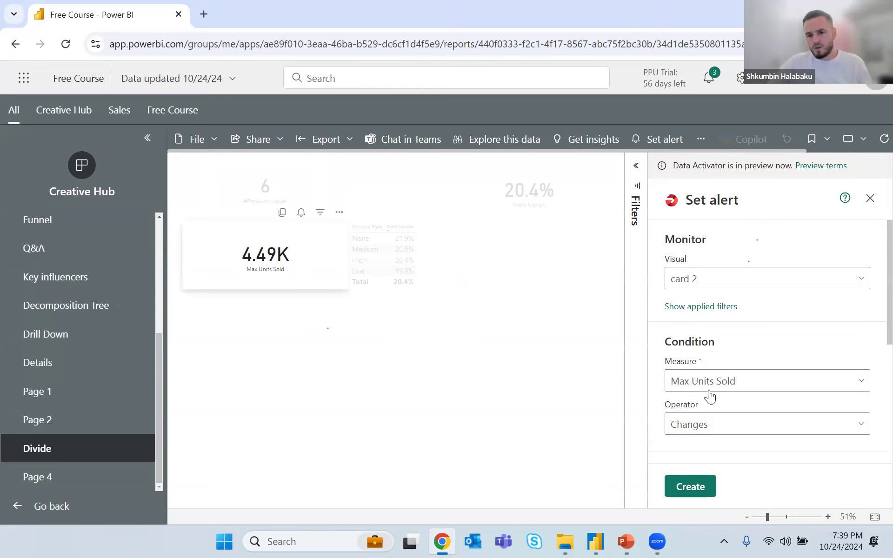
# Step: Set the alert condition so that Max Units Sold becomes greater than 5000
pyautogui.scroll(-1, 721, 406)
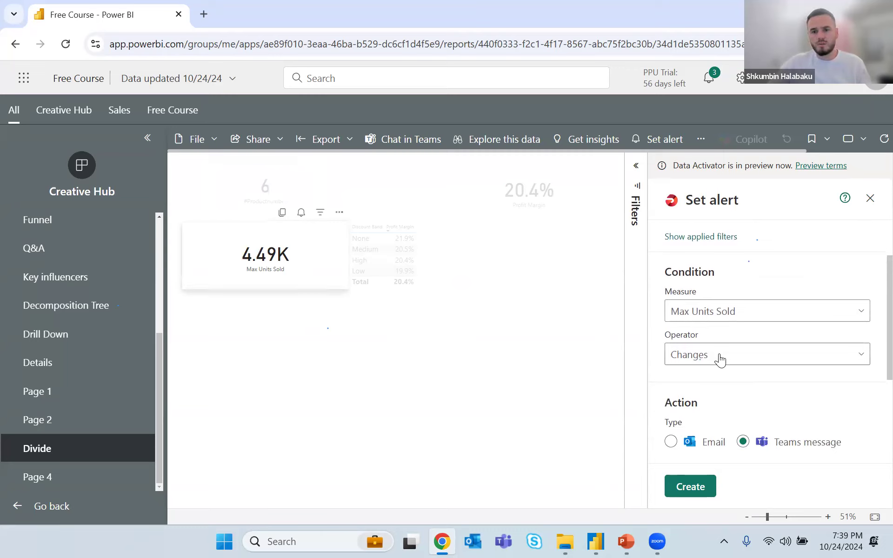
pyautogui.click(720, 359)
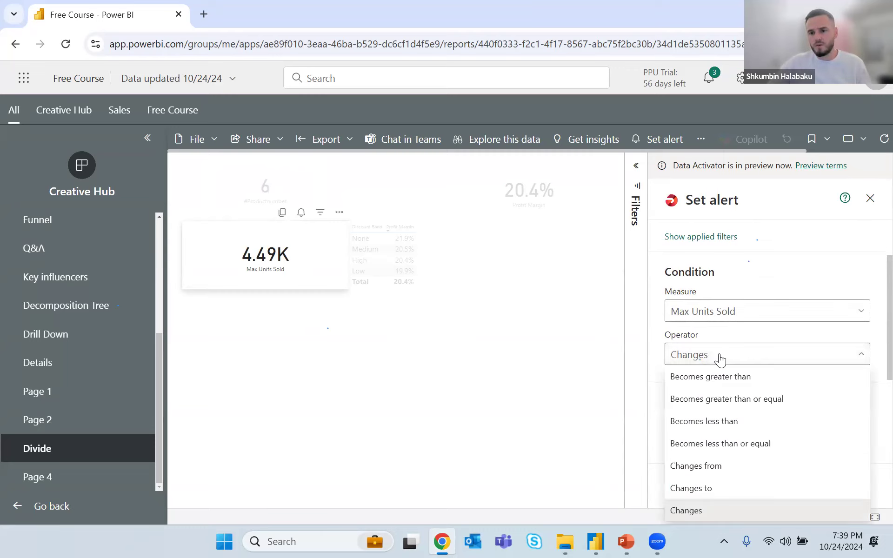
pyautogui.click(716, 380)
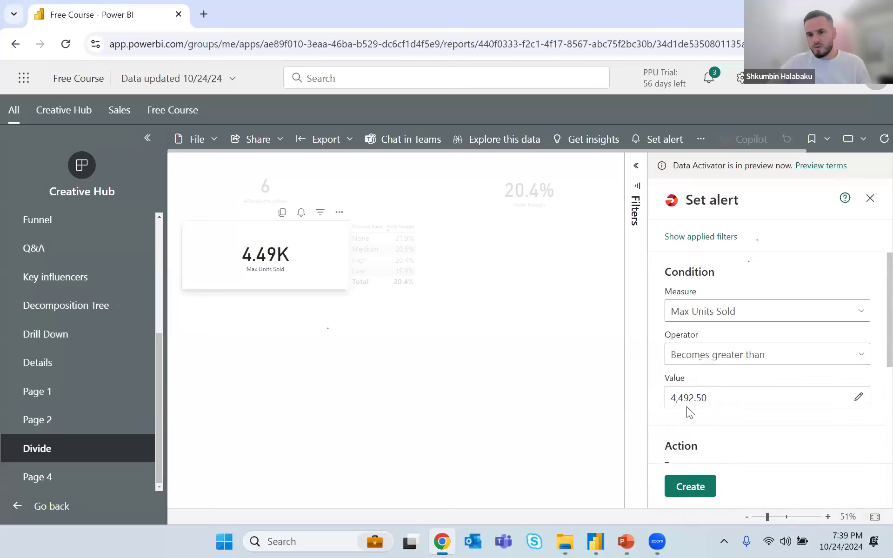
pyautogui.click(697, 396)
pyautogui.moveTo(697, 397); pyautogui.dragTo(665, 397)
pyautogui.write('5000')
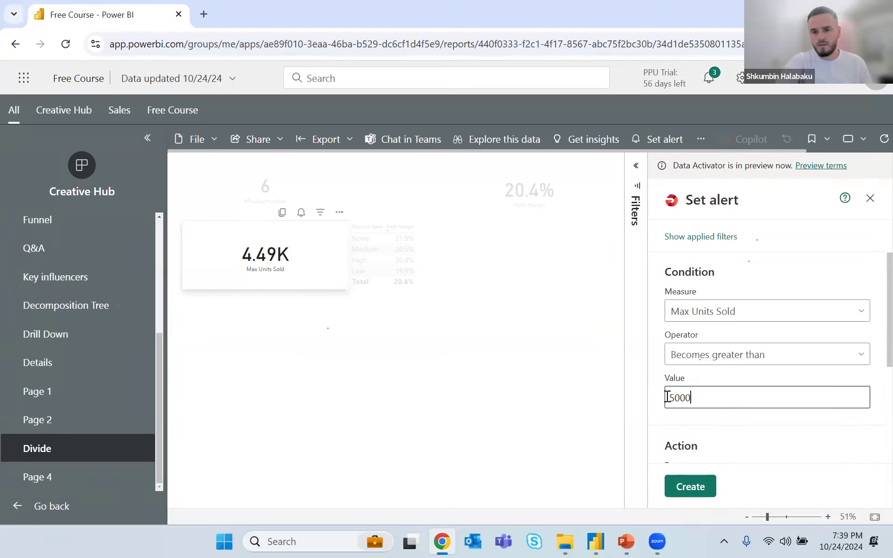
pyautogui.click(694, 427)
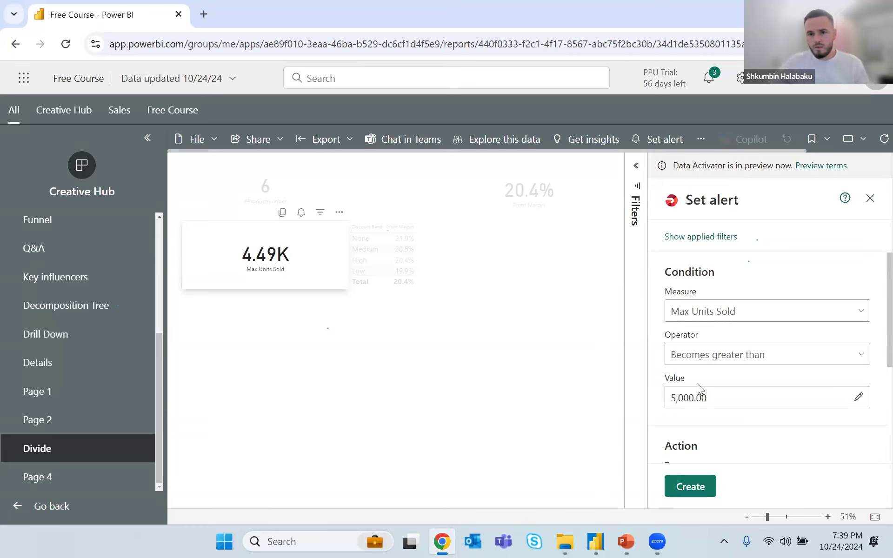
# Step: Set the alert's action type to Email and remove the preset recipient
pyautogui.scroll(-1, 699, 418)
pyautogui.scroll(-3, 699, 417)
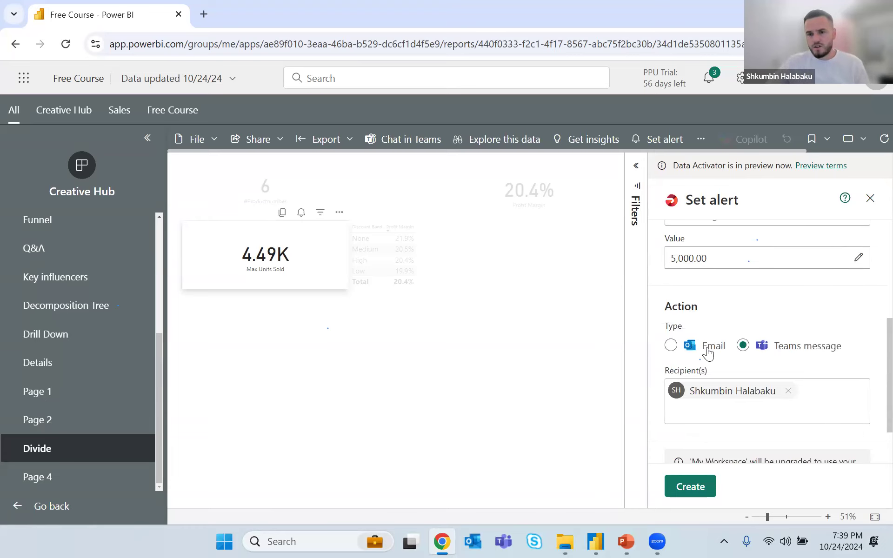
pyautogui.click(671, 353)
pyautogui.click(803, 393)
pyautogui.scroll(-2, 715, 412)
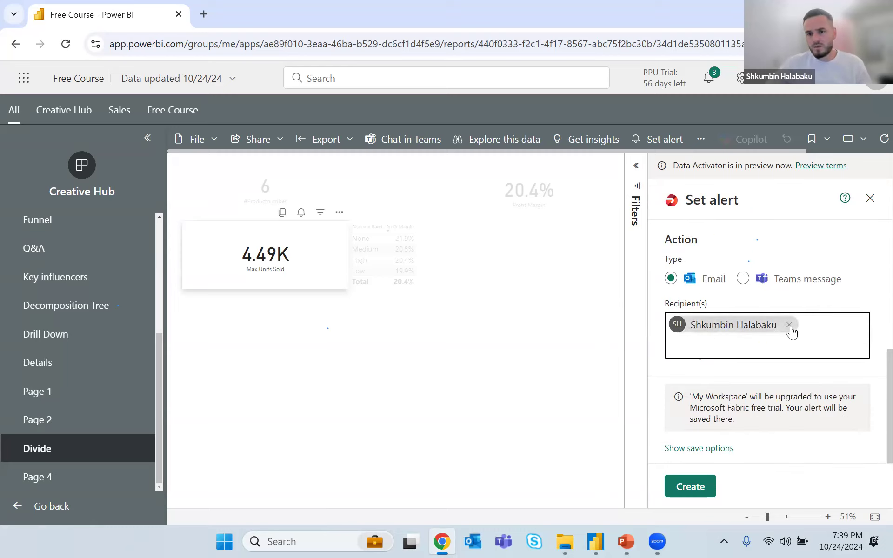
pyautogui.click(789, 326)
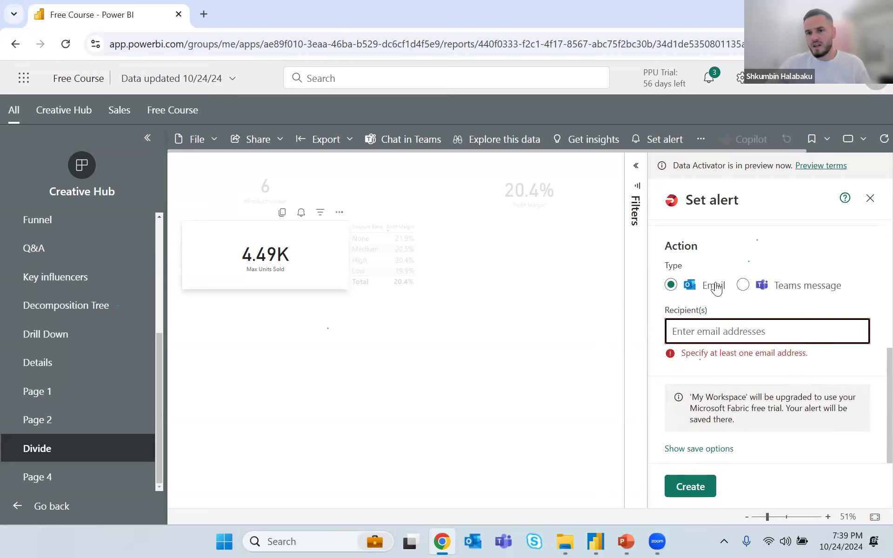
# Step: Review the alert's monitored visual, condition and email action settings, including the recipients field
pyautogui.scroll(3, 697, 279)
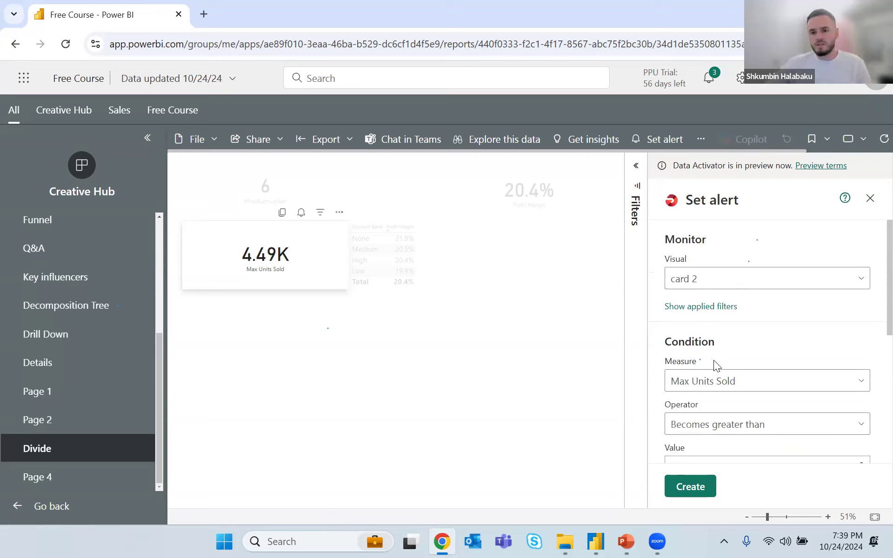
pyautogui.scroll(-3, 711, 364)
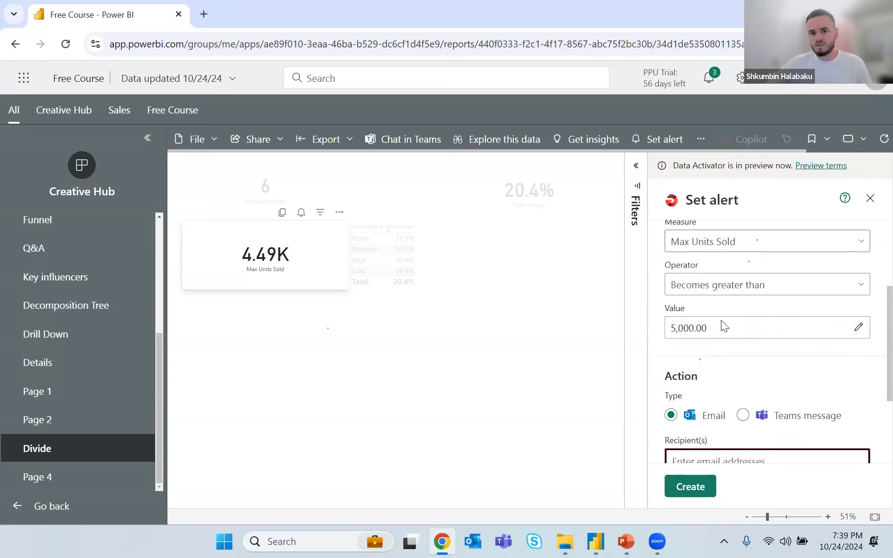
pyautogui.scroll(-1, 705, 349)
pyautogui.scroll(-2, 705, 349)
pyautogui.click(709, 332)
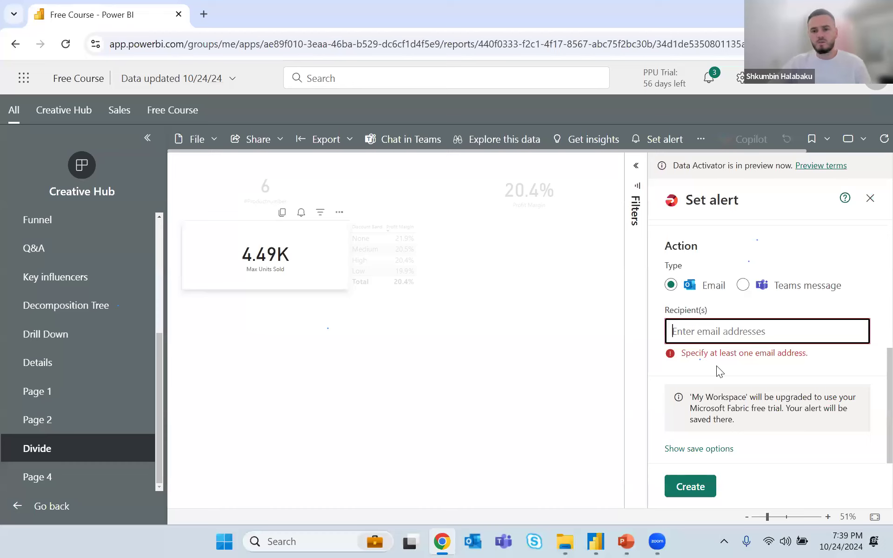
pyautogui.scroll(5, 706, 358)
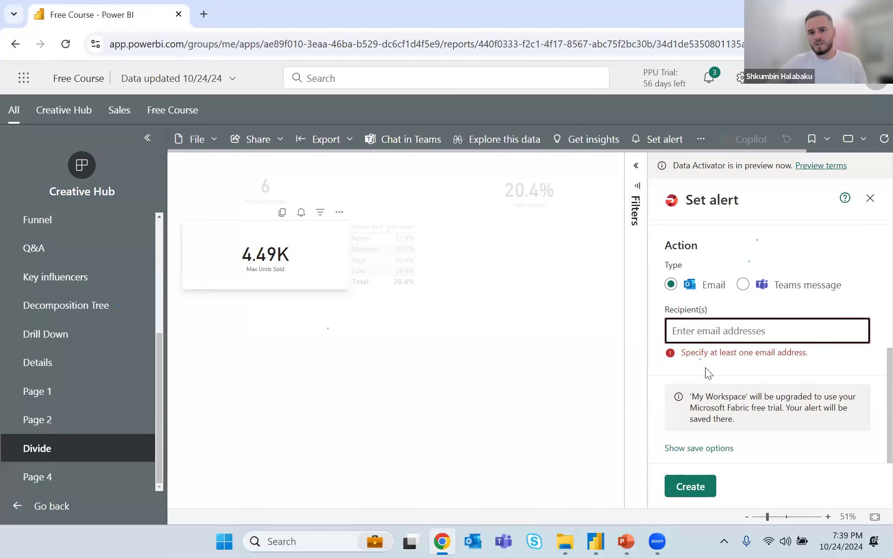